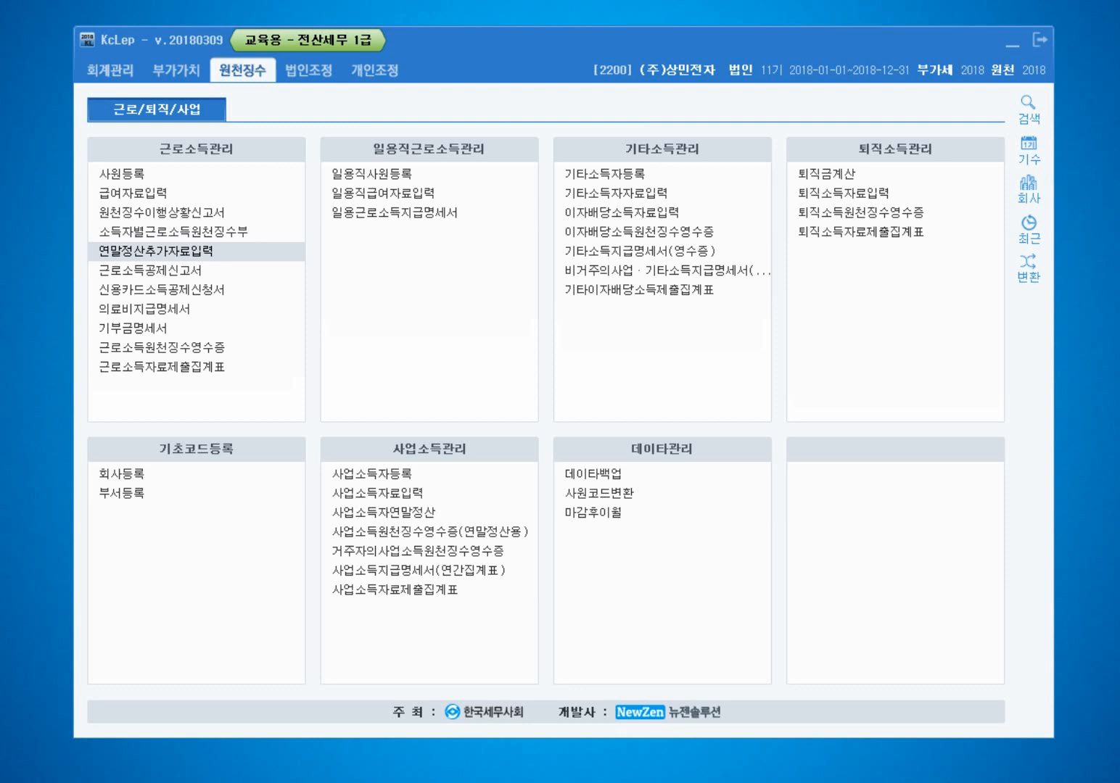
Step: Open 연말정산추가자료입력 under 근로소득관리 on the 원천징수 tab
mouse_move(238, 219)
mouse_down()
mouse_move(153, 227)
mouse_move(86, 206)
mouse_move(142, 163)
mouse_move(215, 186)
mouse_move(237, 225)
mouse_up()
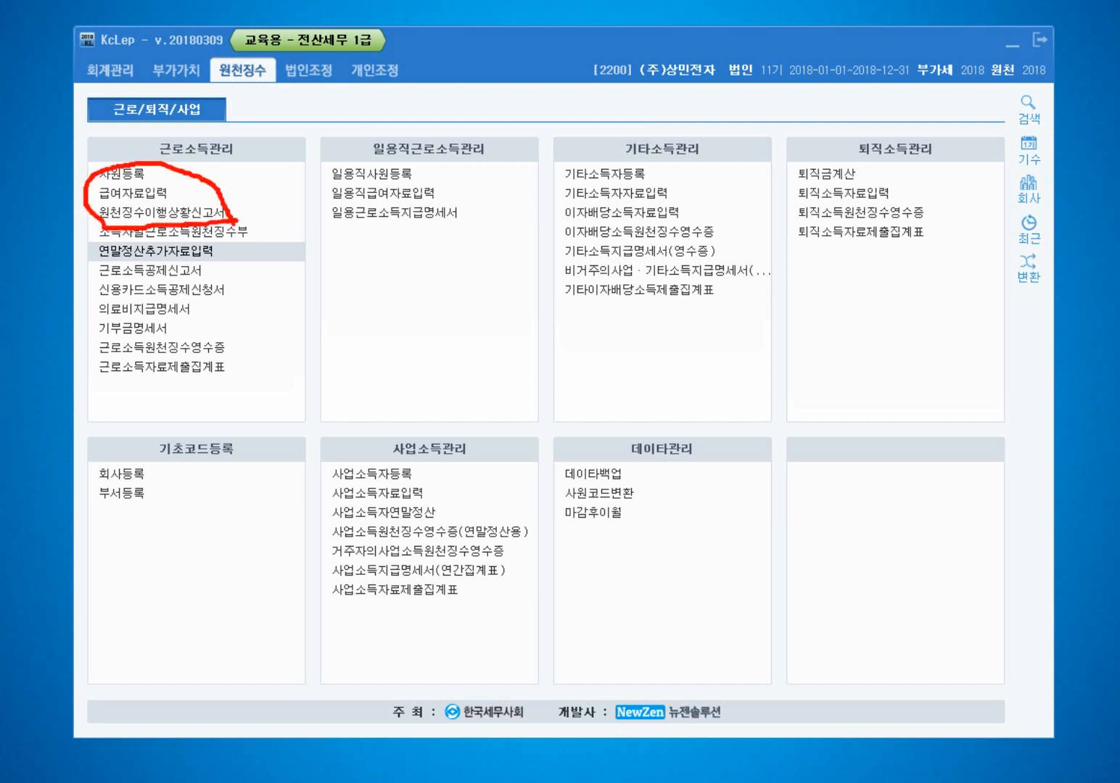
mouse_move(221, 260)
mouse_down()
mouse_move(100, 263)
mouse_move(124, 243)
mouse_move(239, 255)
mouse_move(230, 287)
mouse_up()
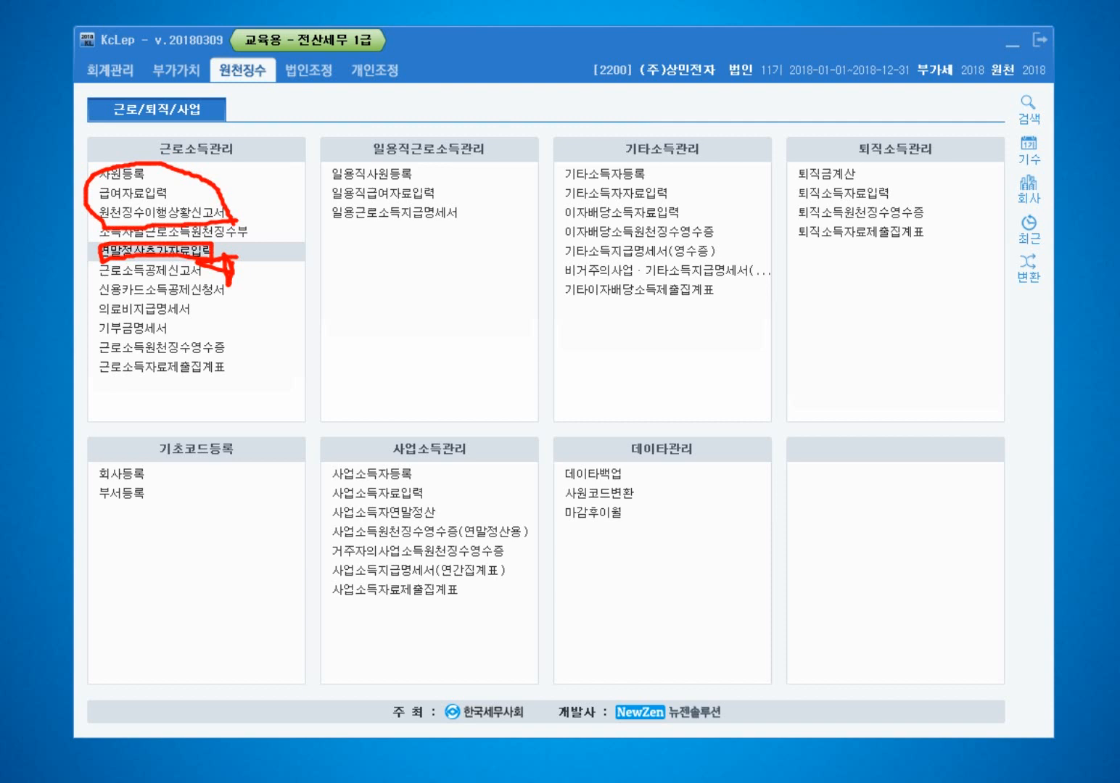
key(Escape)
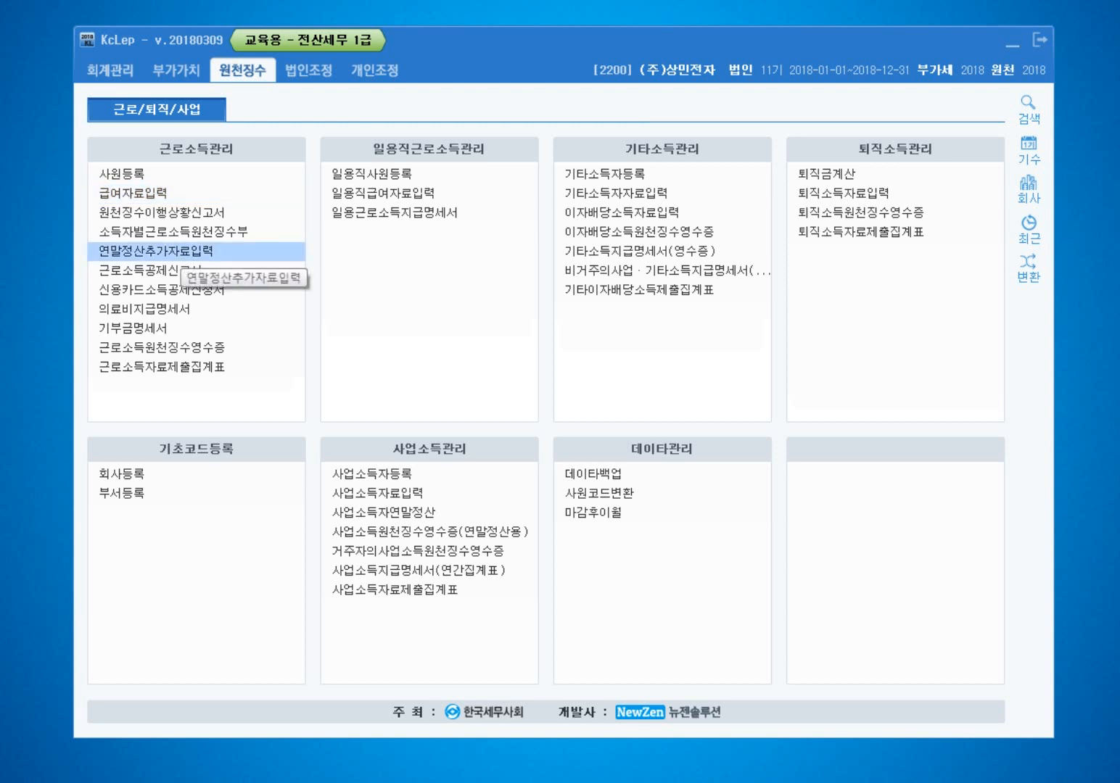
click(181, 253)
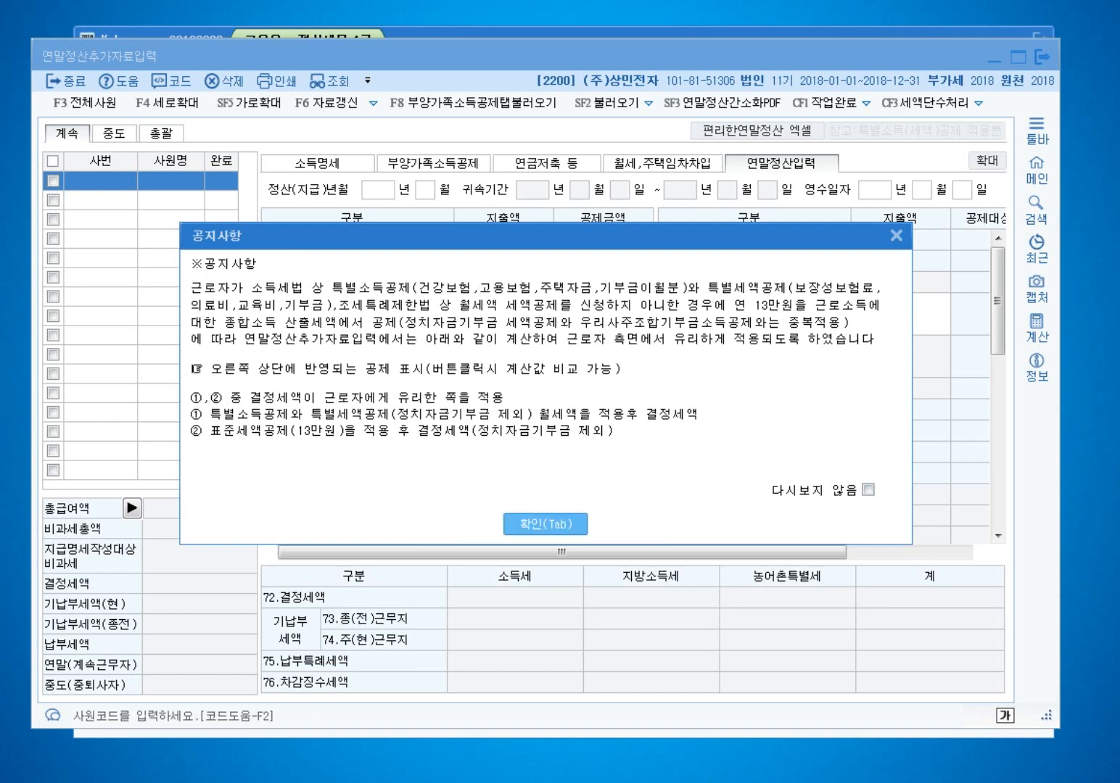
Step: Close the 공지사항 notice about the 13만원 standard tax credit
key(Tab)
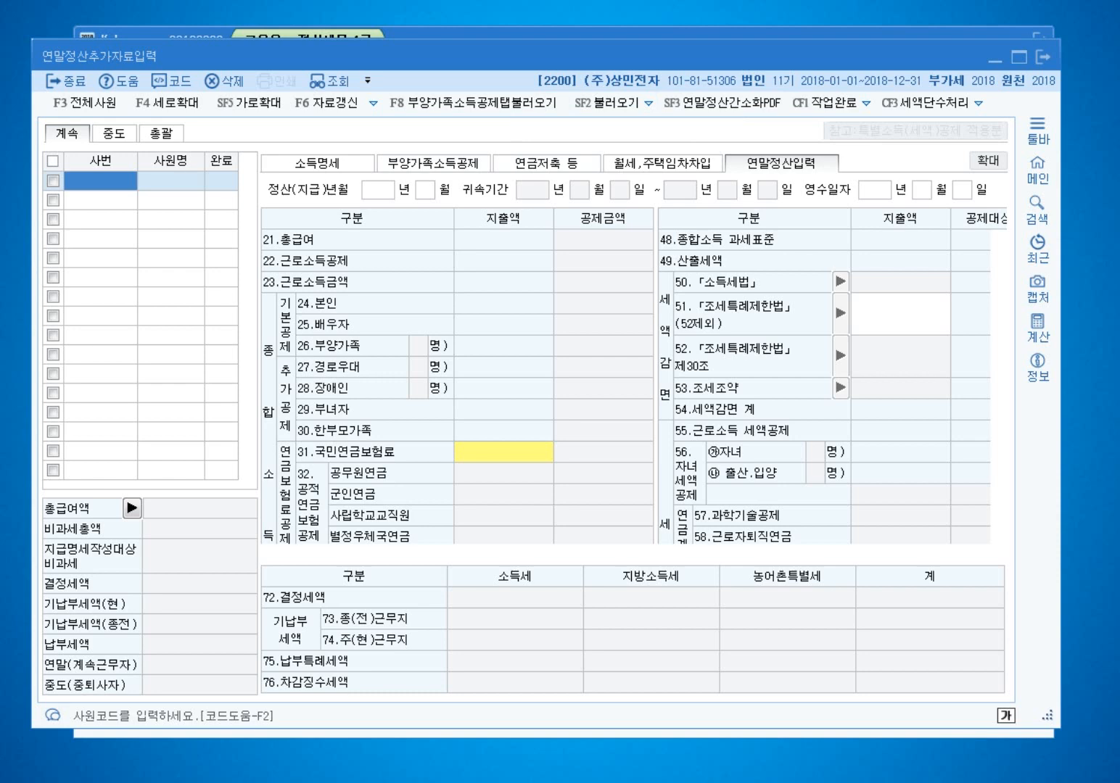
click(435, 33)
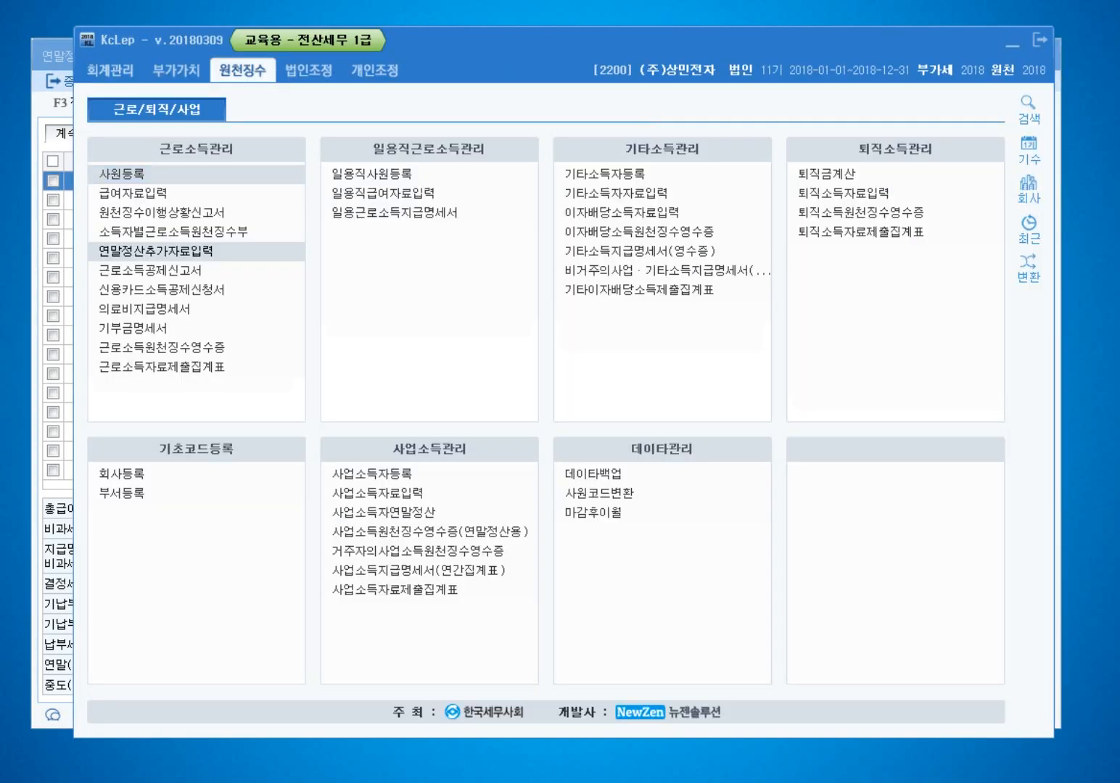
click(156, 175)
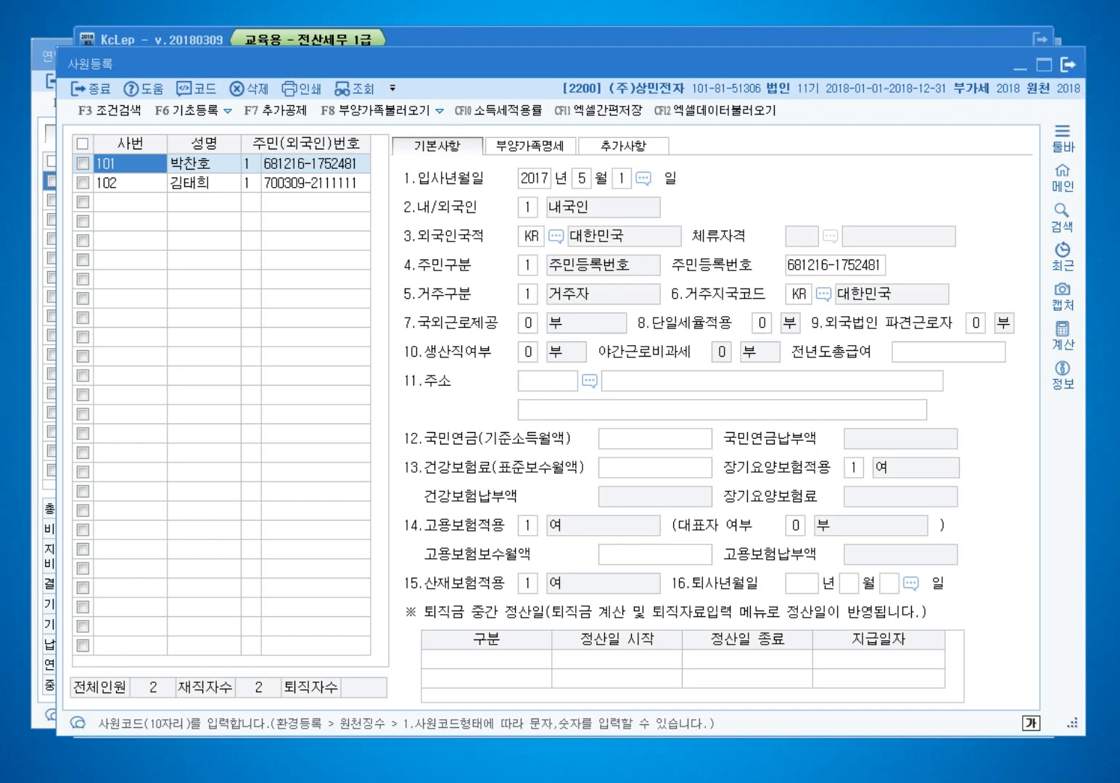
click(1067, 64)
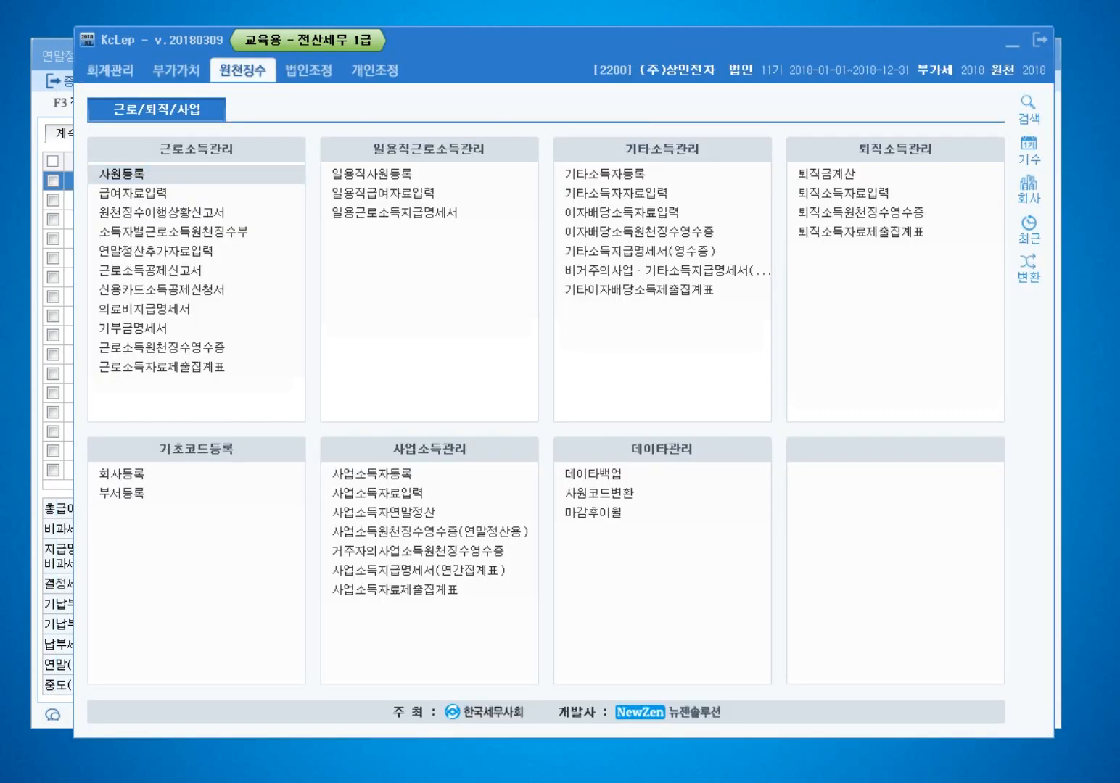
click(52, 57)
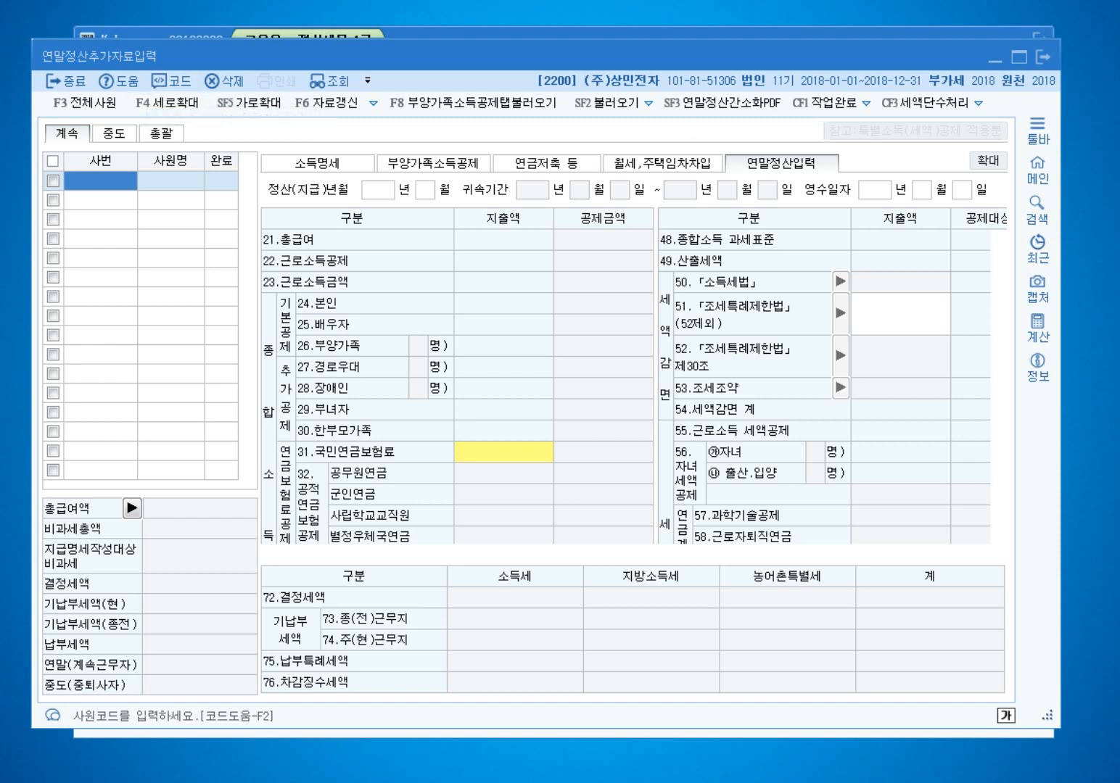
Step: Load continuing employees 101 and 102 with F3 and review 101's 28,800,000 total salary
key(F3)
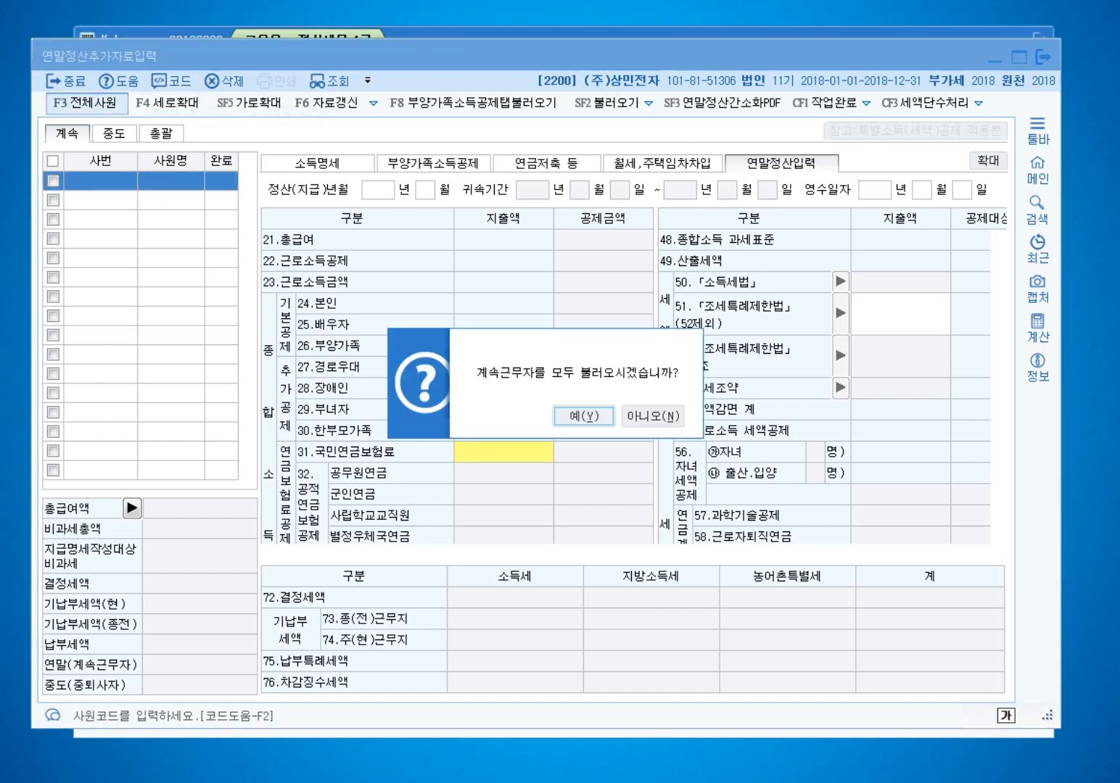
key(Return)
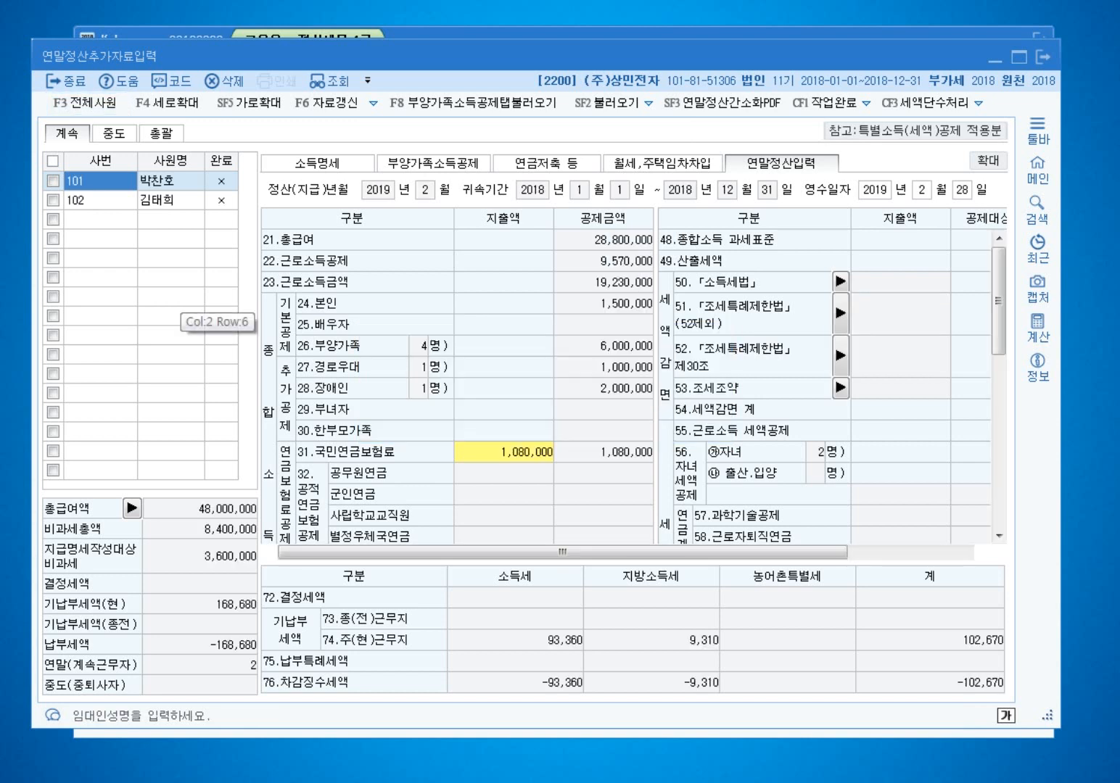
click(101, 203)
click(101, 183)
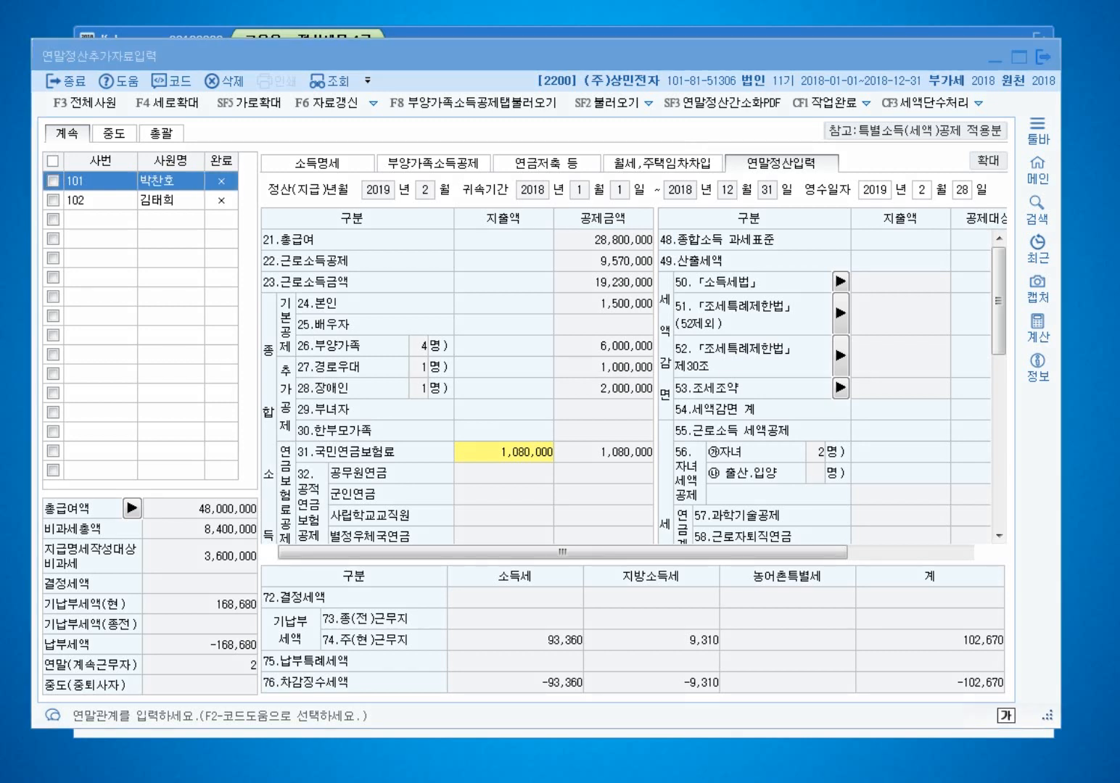
mouse_move(654, 249)
mouse_down()
mouse_move(584, 242)
mouse_move(628, 213)
mouse_move(656, 241)
mouse_up()
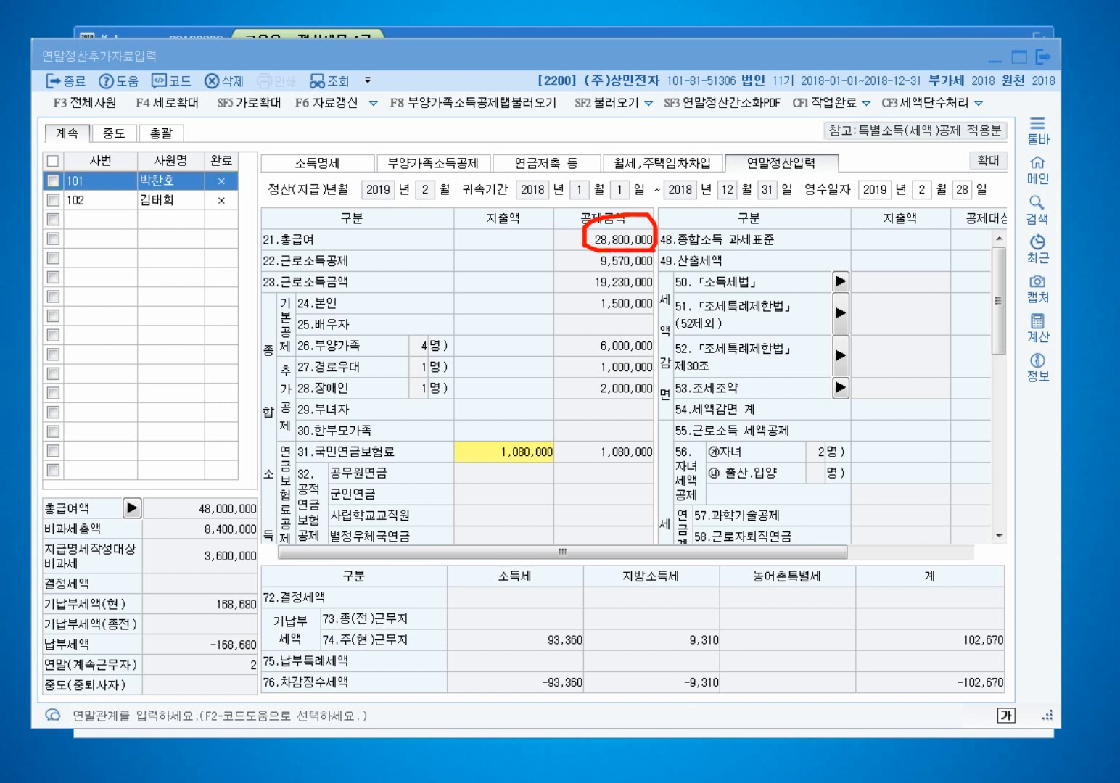
mouse_move(682, 218)
mouse_down()
mouse_move(675, 541)
mouse_move(672, 529)
mouse_move(696, 528)
mouse_move(684, 547)
mouse_up()
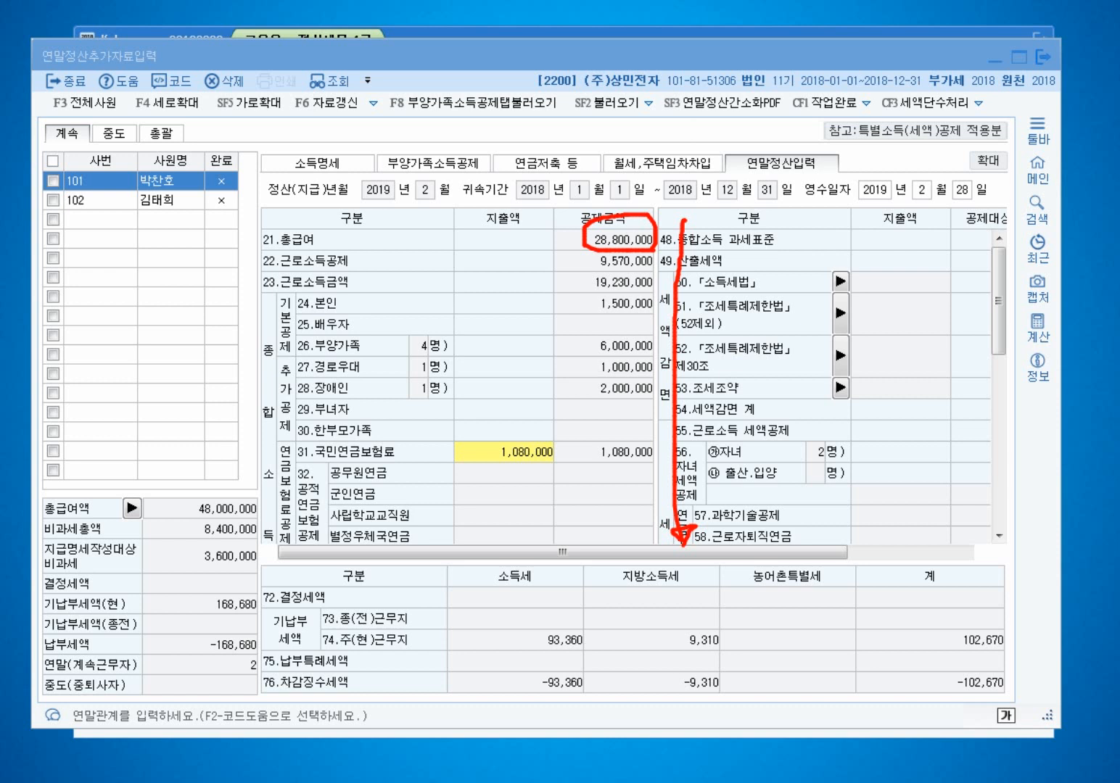
mouse_move(845, 176)
mouse_down()
mouse_move(812, 186)
mouse_move(727, 171)
mouse_move(813, 132)
mouse_move(826, 178)
mouse_move(793, 179)
mouse_move(832, 166)
mouse_move(843, 178)
mouse_up()
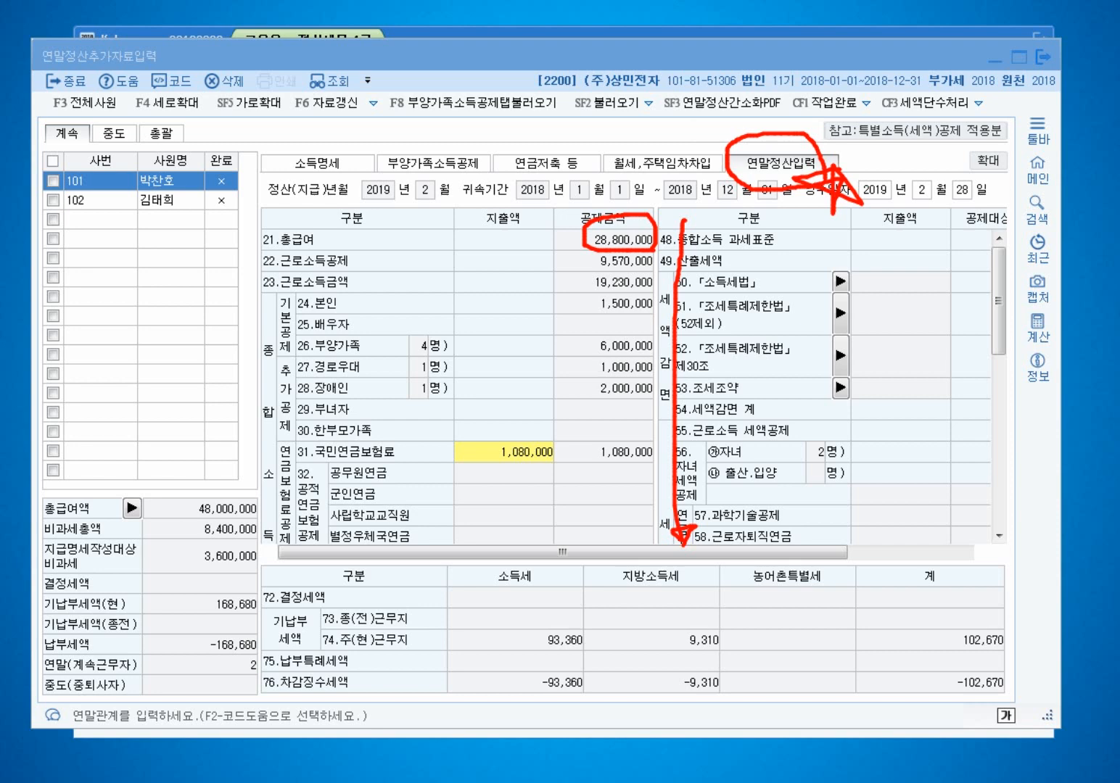
key(Escape)
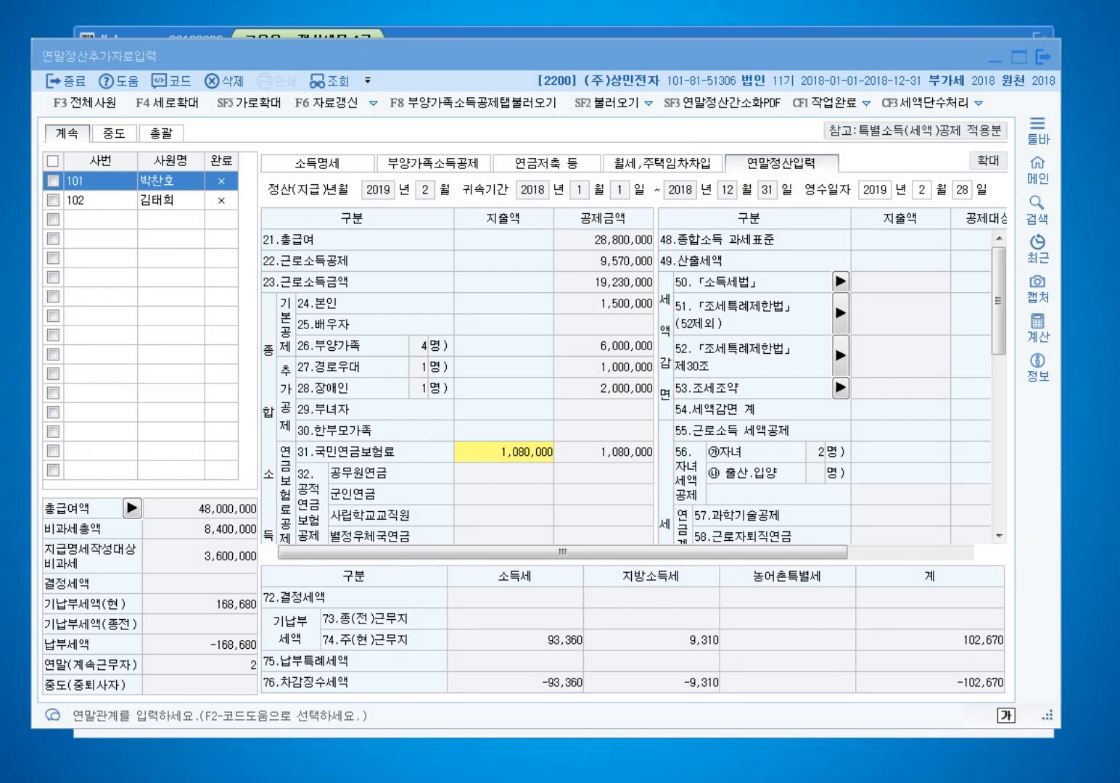
Step: Scroll to 33.보험료 (991,140) and the still-empty 34.주택차입금 repayment rows
drag(999, 301, 998, 389)
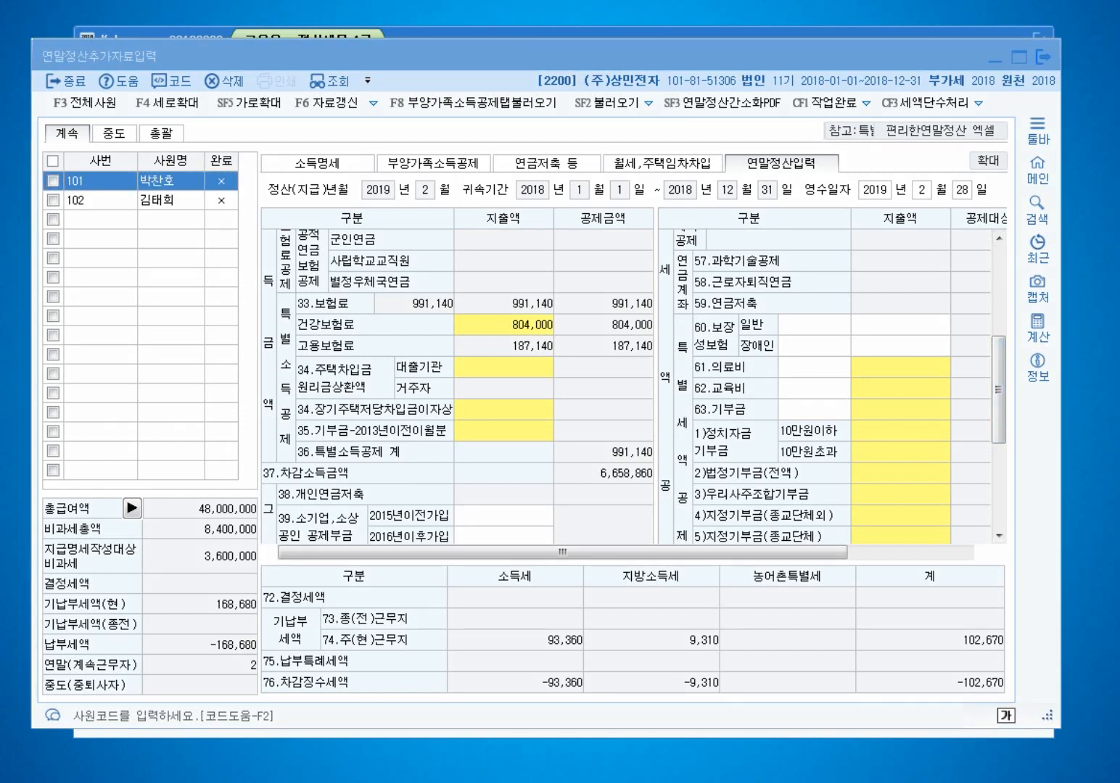
mouse_move(296, 354)
mouse_down()
mouse_move(296, 399)
mouse_move(540, 395)
mouse_move(568, 378)
mouse_move(469, 357)
mouse_move(285, 355)
mouse_move(294, 410)
mouse_move(330, 421)
mouse_move(577, 418)
mouse_move(575, 404)
mouse_up()
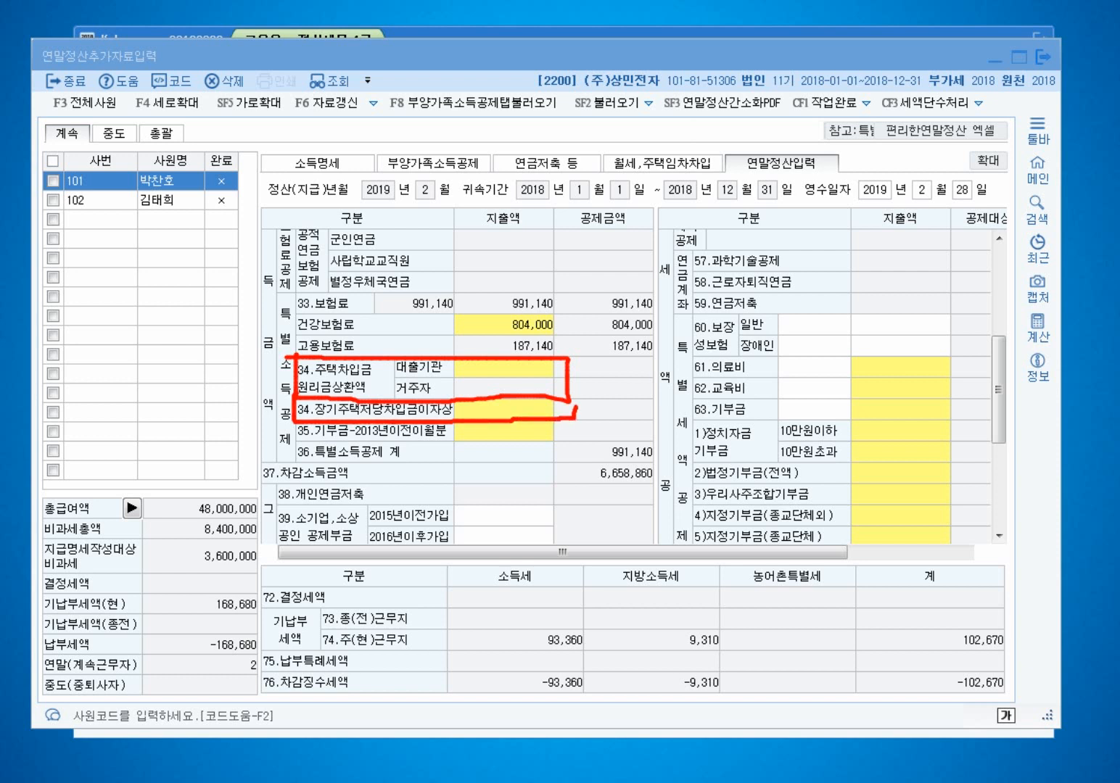
key(Escape)
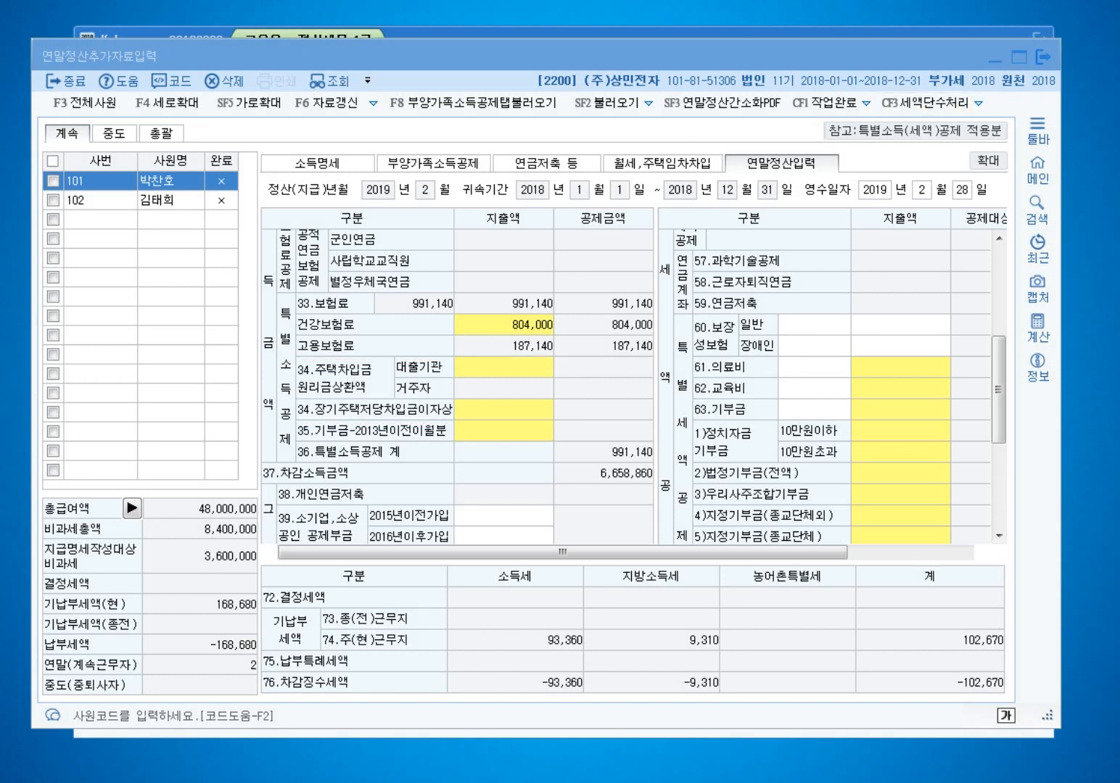
Step: Open the 주택자금 sheet from the 34.주택차입금 대출기관 지출액 cell
click(503, 368)
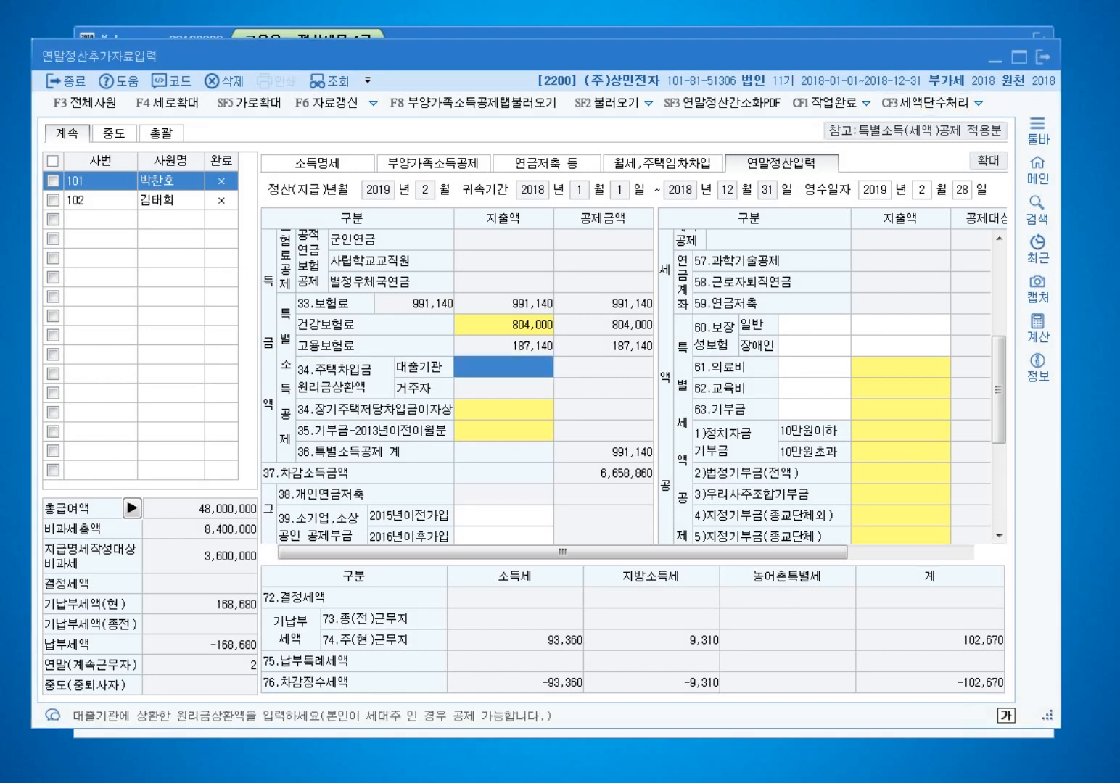
double_click(503, 367)
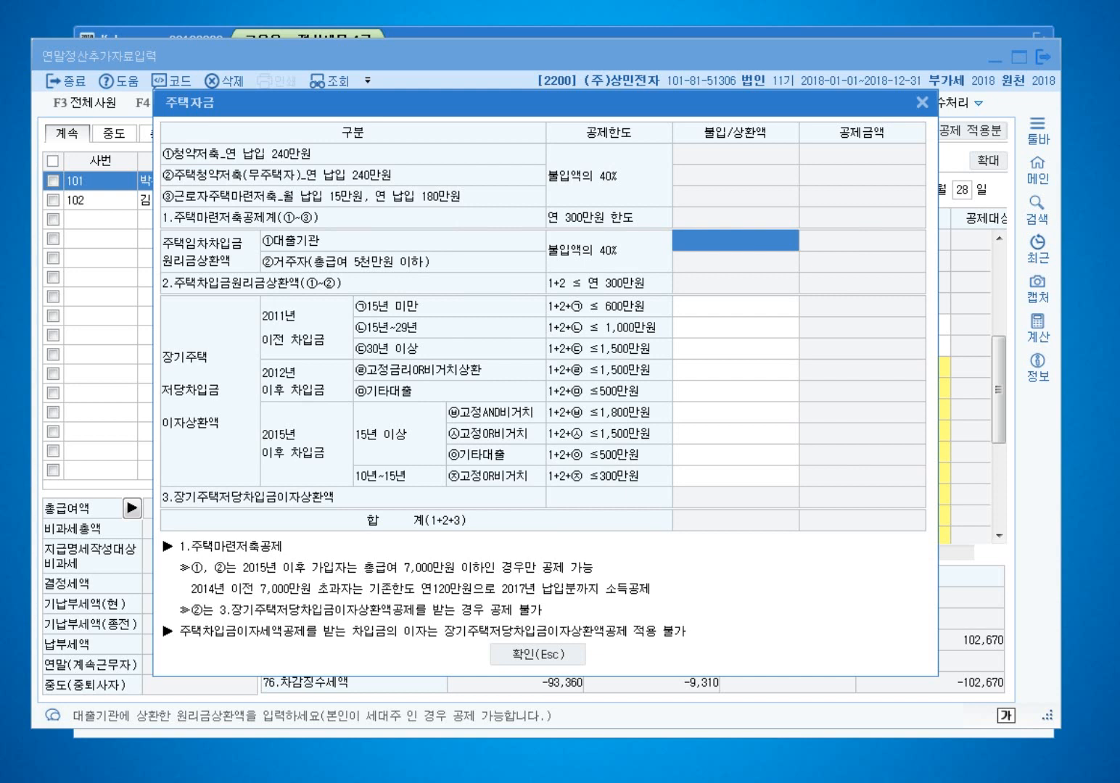
key(ctrl+2)
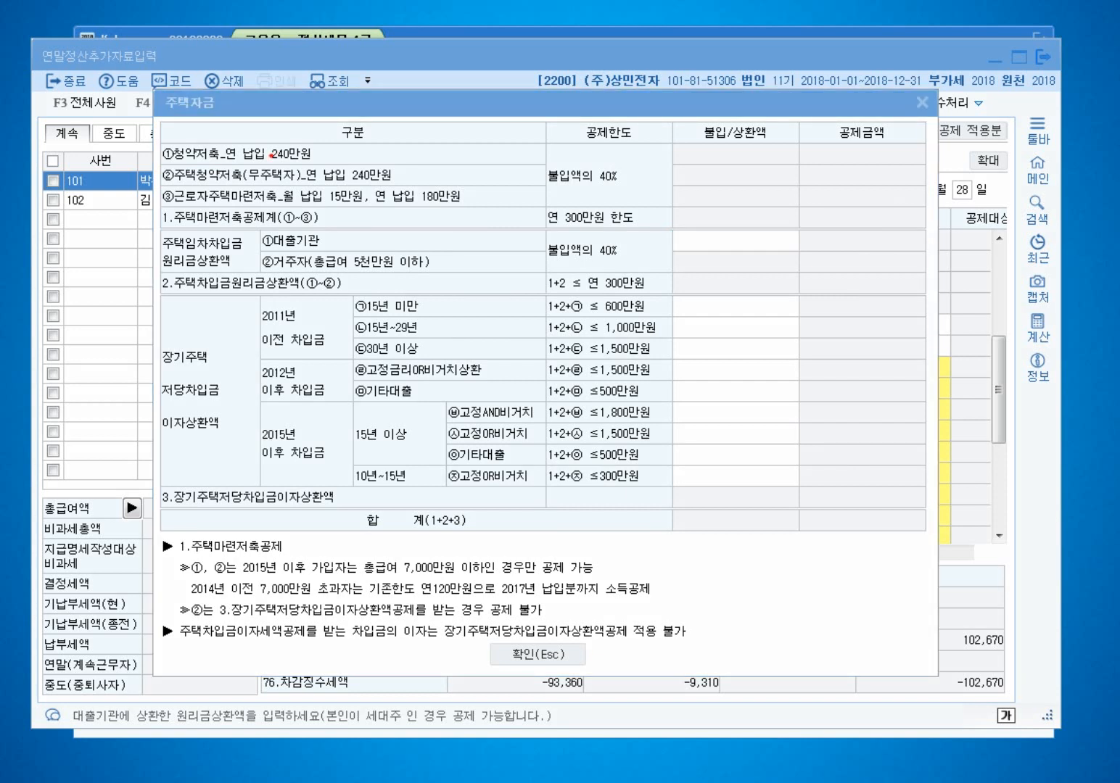
Step: Mark the 주택임차차입금 원리금상환액 and 장기주택저당차입금이자상환액 sections, crossing out the savings rows
mouse_move(270, 154)
mouse_down()
mouse_move(169, 161)
mouse_move(284, 152)
mouse_up()
mouse_move(180, 191)
mouse_down()
mouse_move(259, 179)
mouse_move(271, 155)
mouse_move(258, 185)
mouse_up()
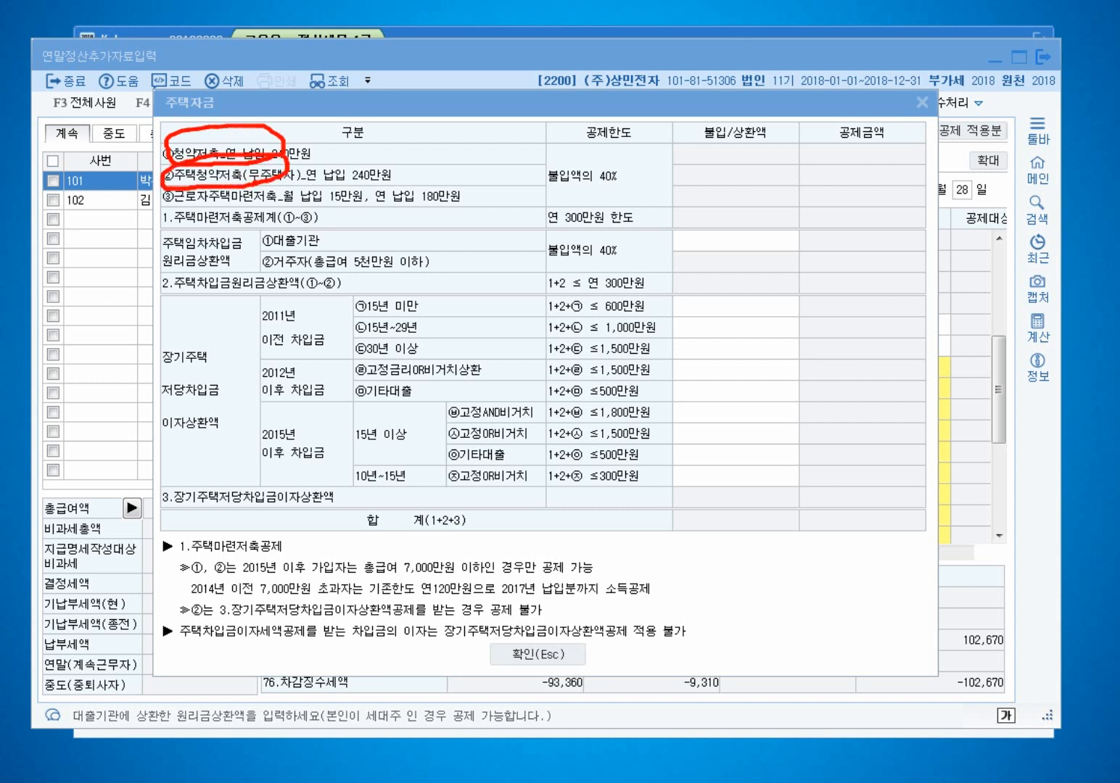
mouse_move(301, 190)
mouse_down()
mouse_move(261, 220)
mouse_move(281, 201)
mouse_move(331, 220)
mouse_up()
mouse_move(309, 189)
mouse_down()
mouse_move(275, 224)
mouse_move(312, 214)
mouse_up()
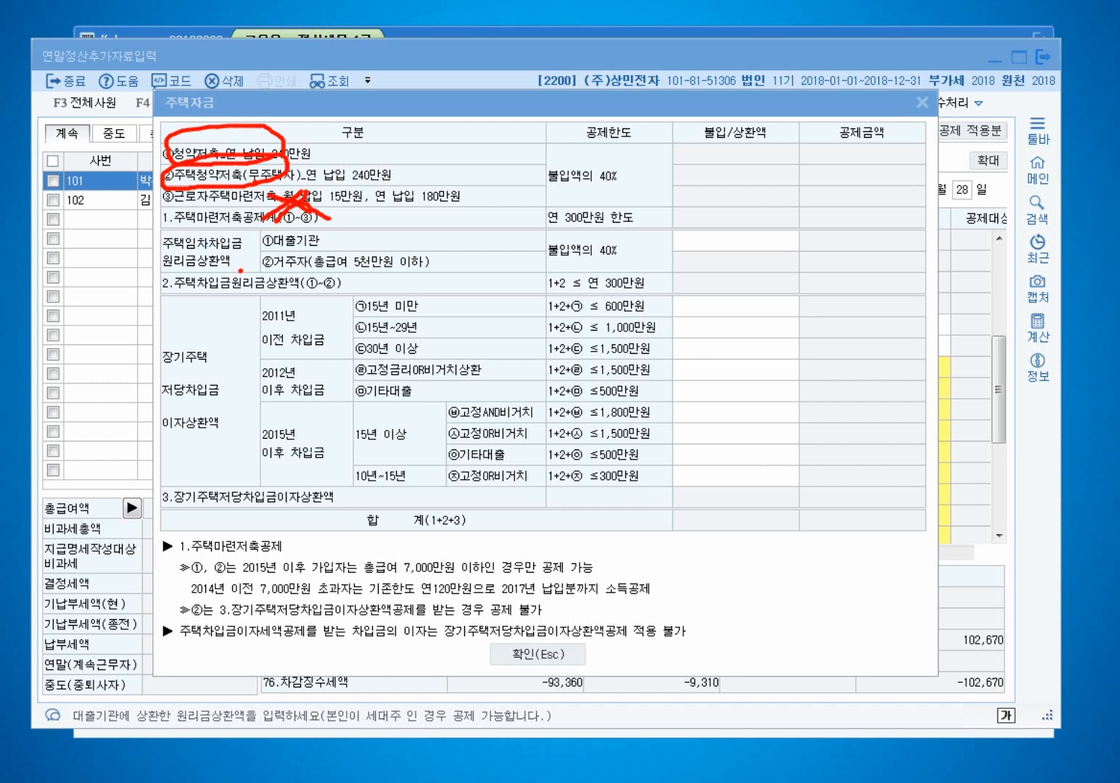
mouse_move(253, 274)
mouse_down()
mouse_move(150, 273)
mouse_move(142, 233)
mouse_move(224, 225)
mouse_move(251, 257)
mouse_move(250, 274)
mouse_up()
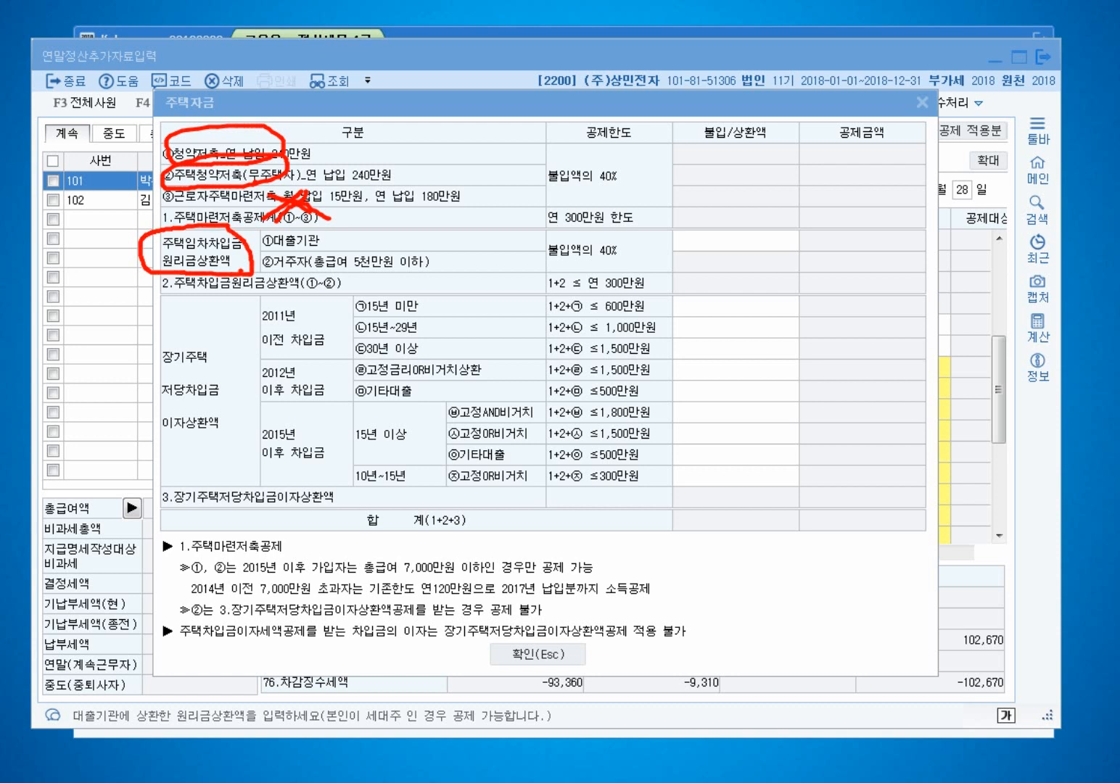
mouse_move(240, 446)
mouse_down()
mouse_move(191, 448)
mouse_move(151, 430)
mouse_move(148, 349)
mouse_move(197, 327)
mouse_move(232, 351)
mouse_move(254, 435)
mouse_move(245, 450)
mouse_up()
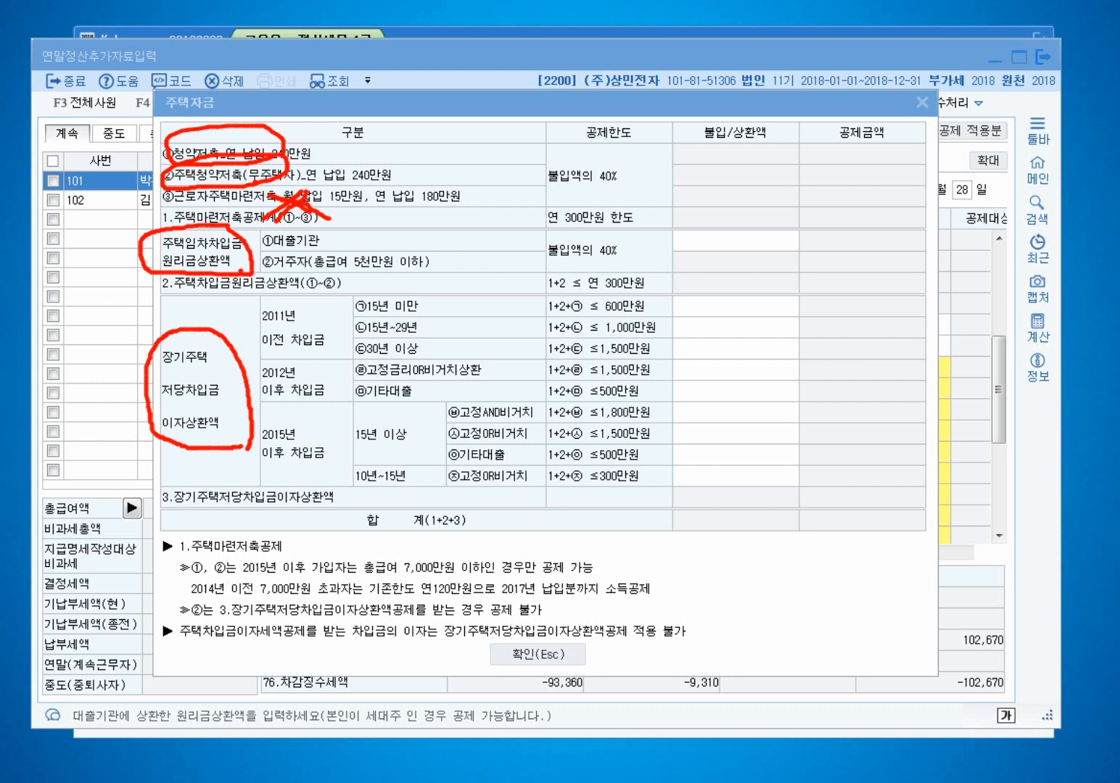
mouse_move(278, 189)
mouse_down()
mouse_move(134, 163)
mouse_move(263, 154)
mouse_move(260, 170)
mouse_up()
mouse_move(266, 280)
mouse_down()
mouse_move(122, 274)
mouse_move(235, 246)
mouse_move(238, 257)
mouse_up()
mouse_move(243, 449)
mouse_down()
mouse_move(124, 348)
mouse_move(266, 395)
mouse_move(254, 432)
mouse_up()
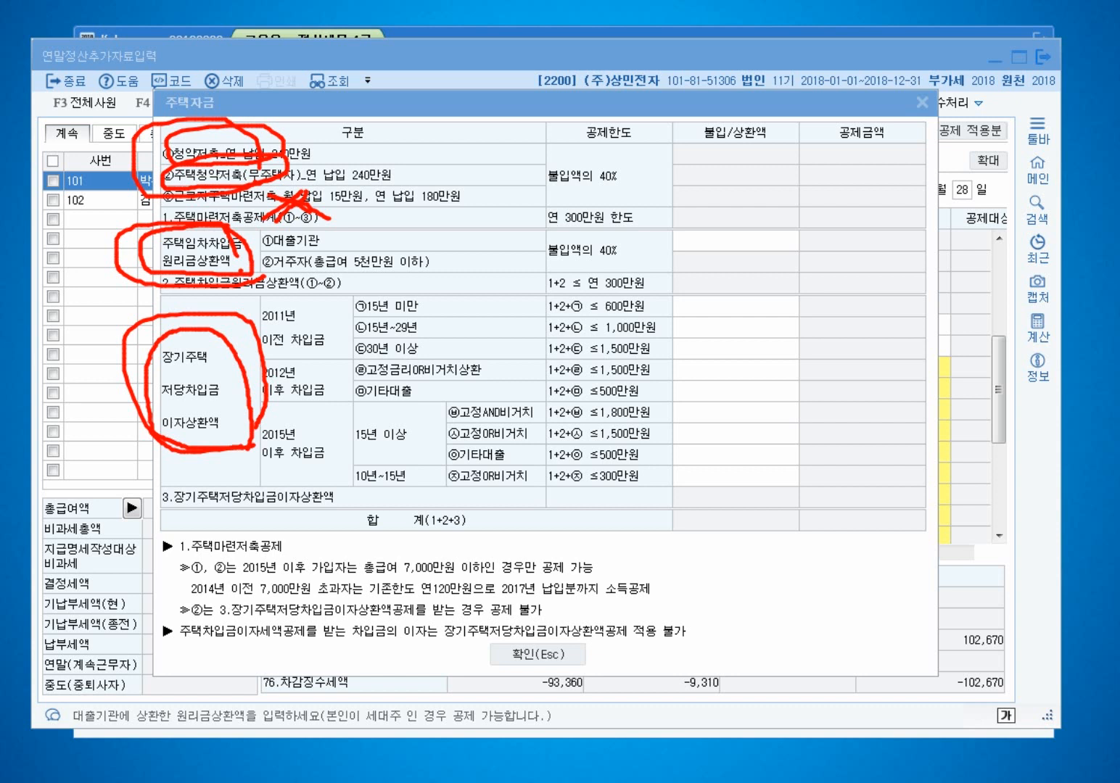
mouse_move(296, 125)
mouse_down()
mouse_move(285, 130)
mouse_move(302, 165)
mouse_move(255, 151)
mouse_up()
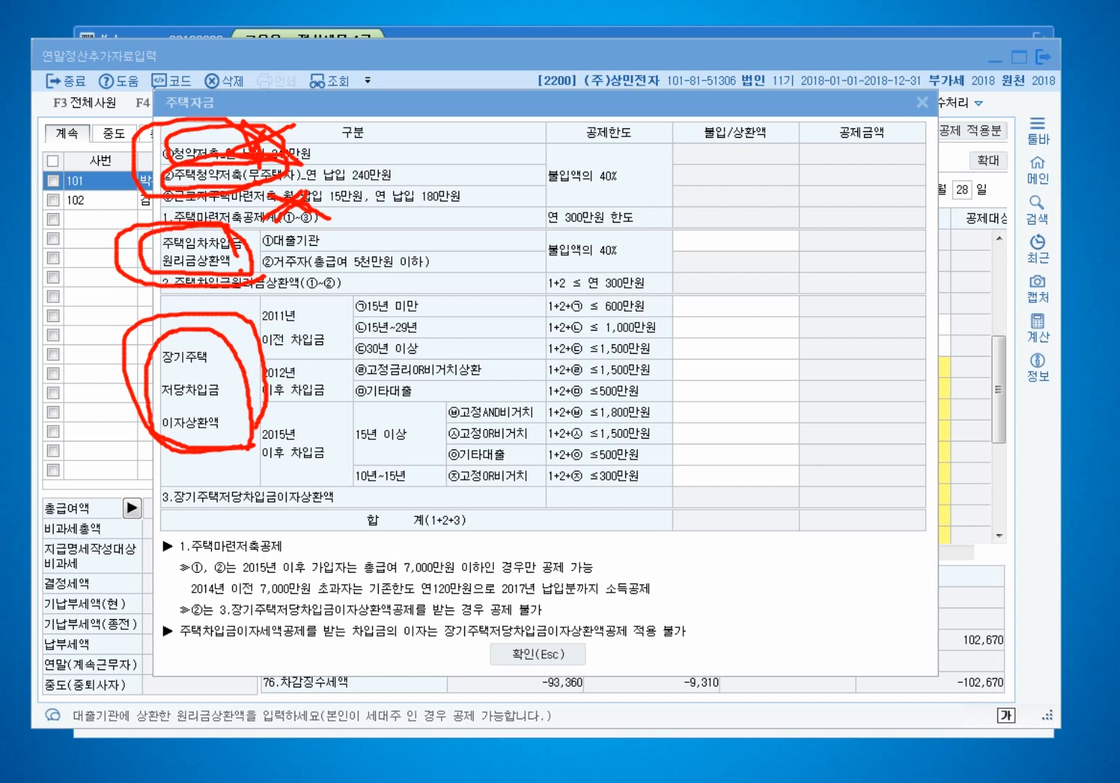
Step: Mark the lease-loan repayment, post-2015 interest and 10년~15년 term rows on the 주택자금 sheet
mouse_move(129, 256)
mouse_down()
mouse_move(92, 319)
mouse_move(158, 428)
mouse_up()
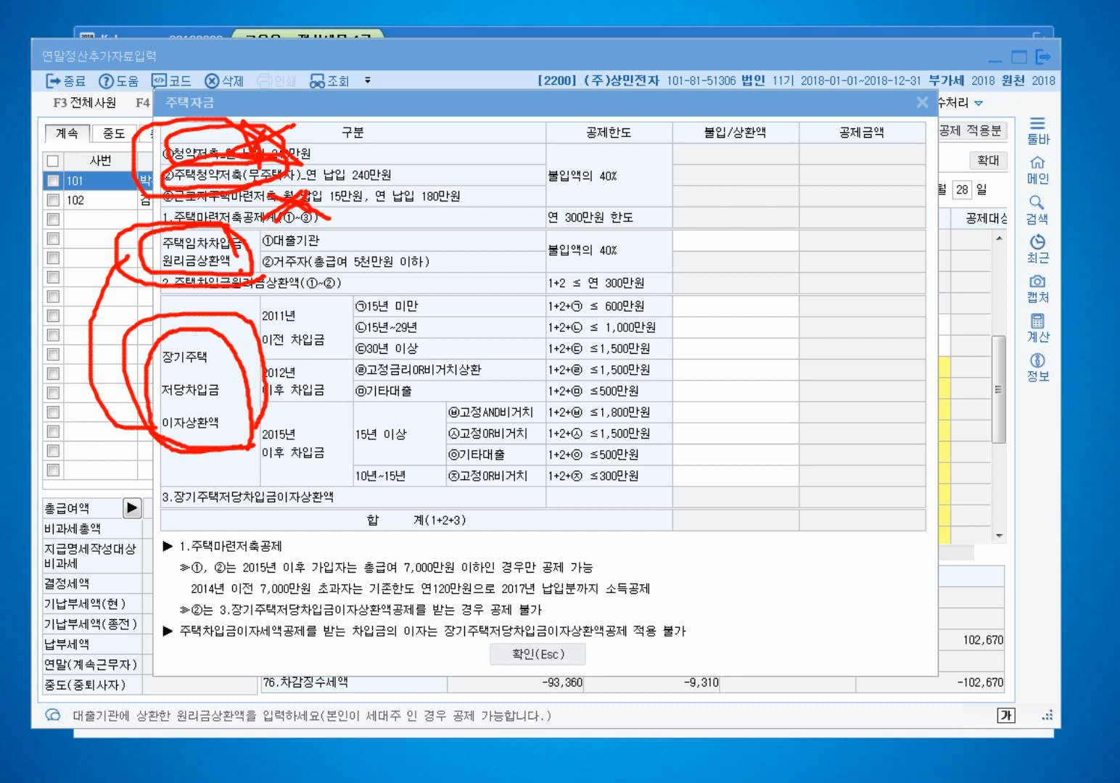
mouse_move(352, 125)
mouse_down()
mouse_move(315, 457)
mouse_move(341, 451)
mouse_move(310, 506)
mouse_up()
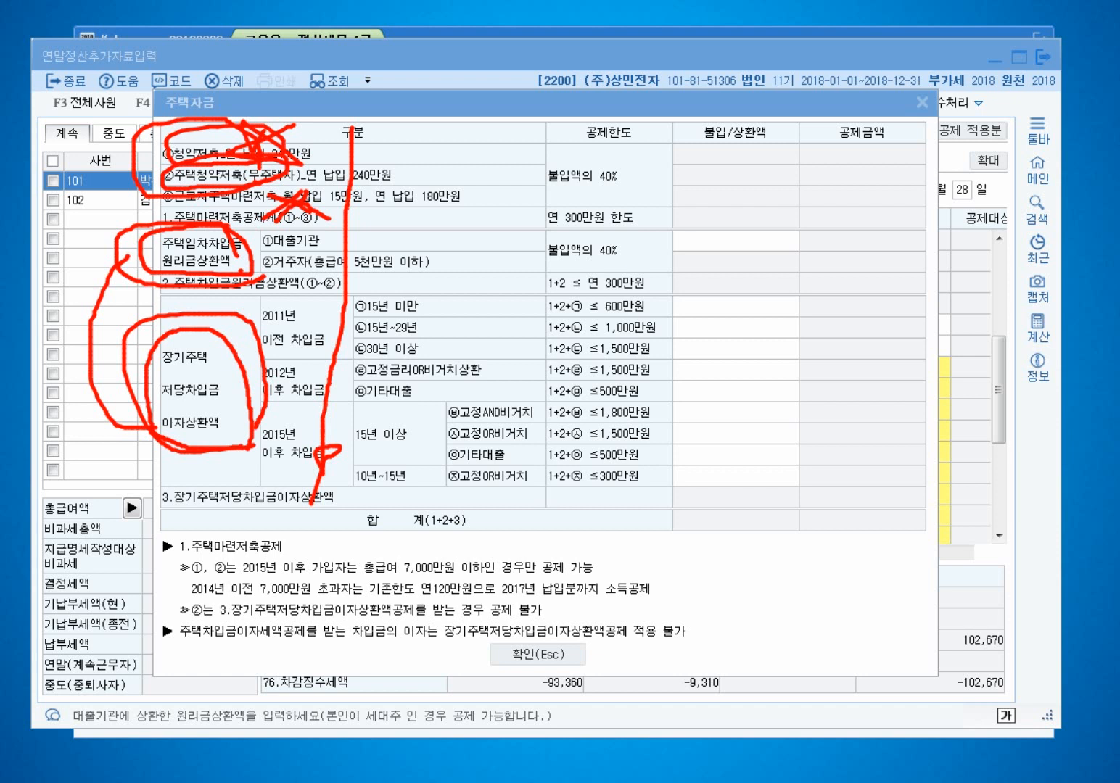
mouse_move(236, 256)
mouse_down()
mouse_move(275, 230)
mouse_move(263, 290)
mouse_move(277, 223)
mouse_up()
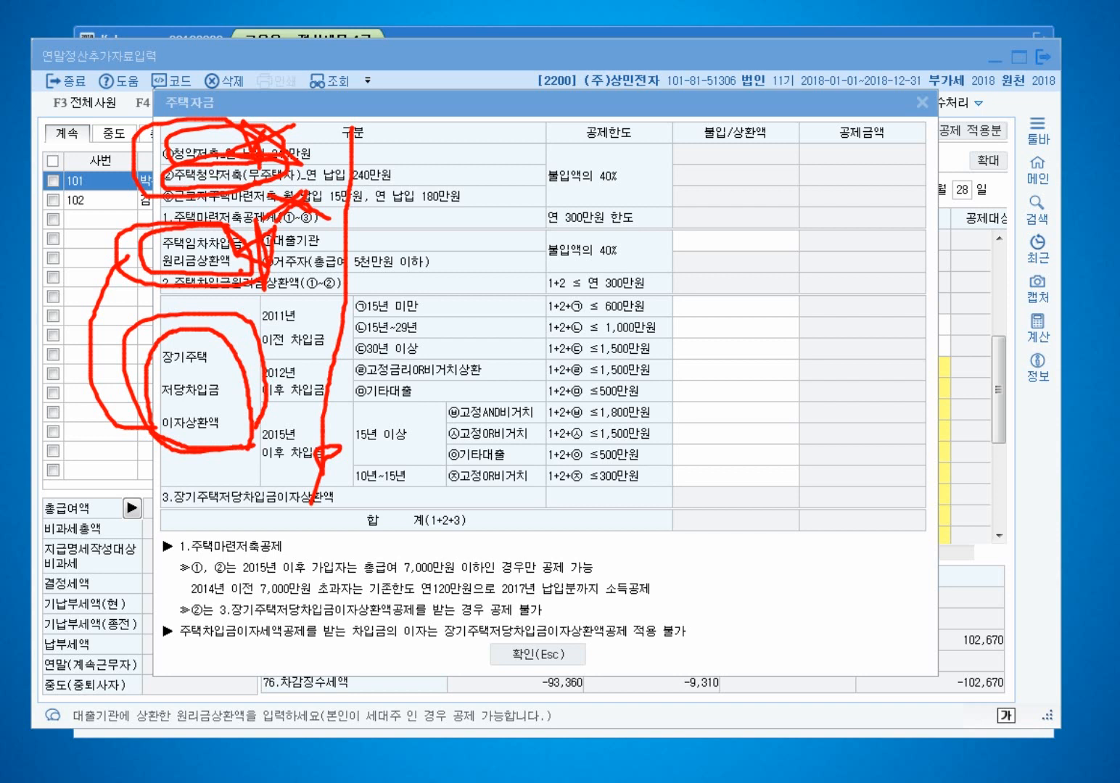
mouse_move(320, 465)
mouse_down()
mouse_move(250, 473)
mouse_move(332, 435)
mouse_move(341, 475)
mouse_up()
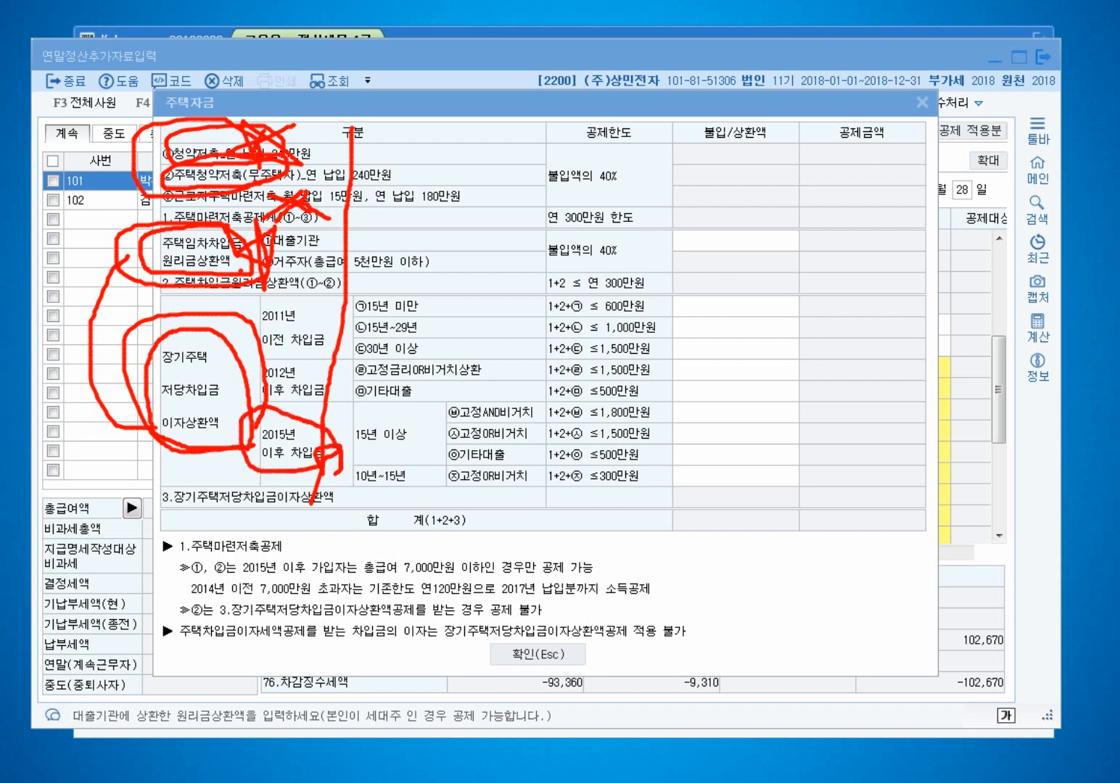
mouse_move(422, 486)
mouse_down()
mouse_move(385, 499)
mouse_move(347, 462)
mouse_move(411, 480)
mouse_move(410, 490)
mouse_move(521, 304)
mouse_move(504, 328)
mouse_move(526, 381)
mouse_move(537, 317)
mouse_up()
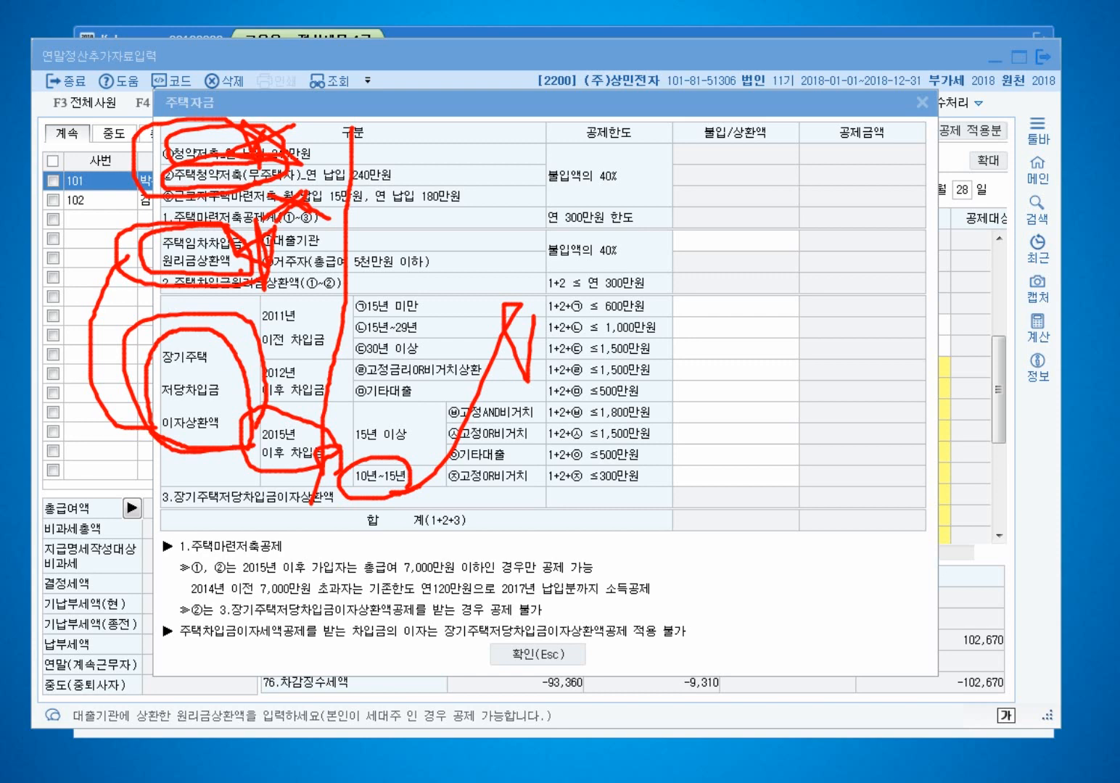
Step: Clear the marks and close the 주택자금 window, back on the 연말정산입력 tab
key(Escape)
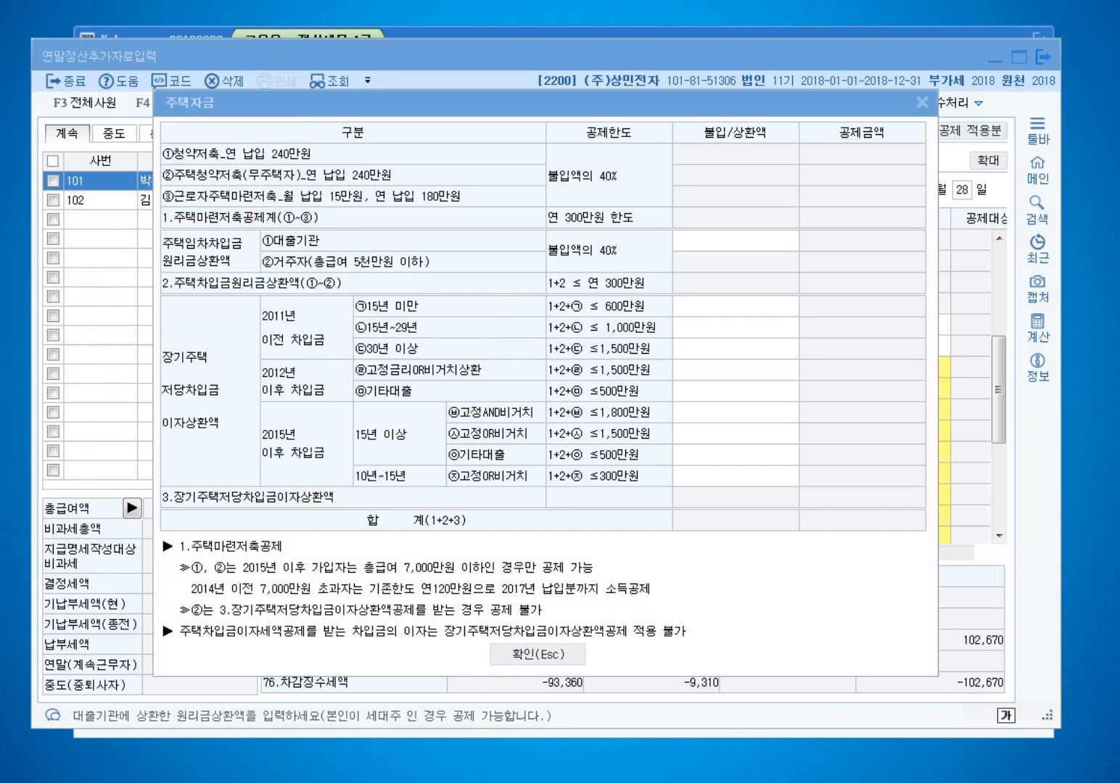
click(922, 103)
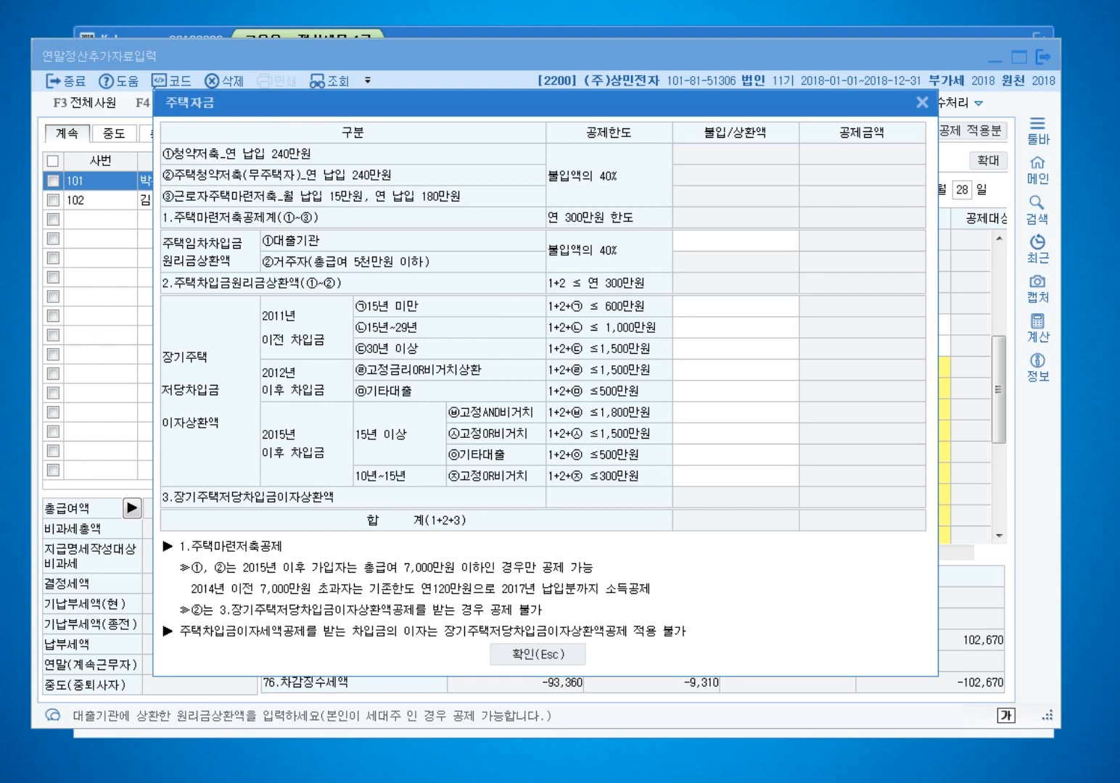
click(922, 102)
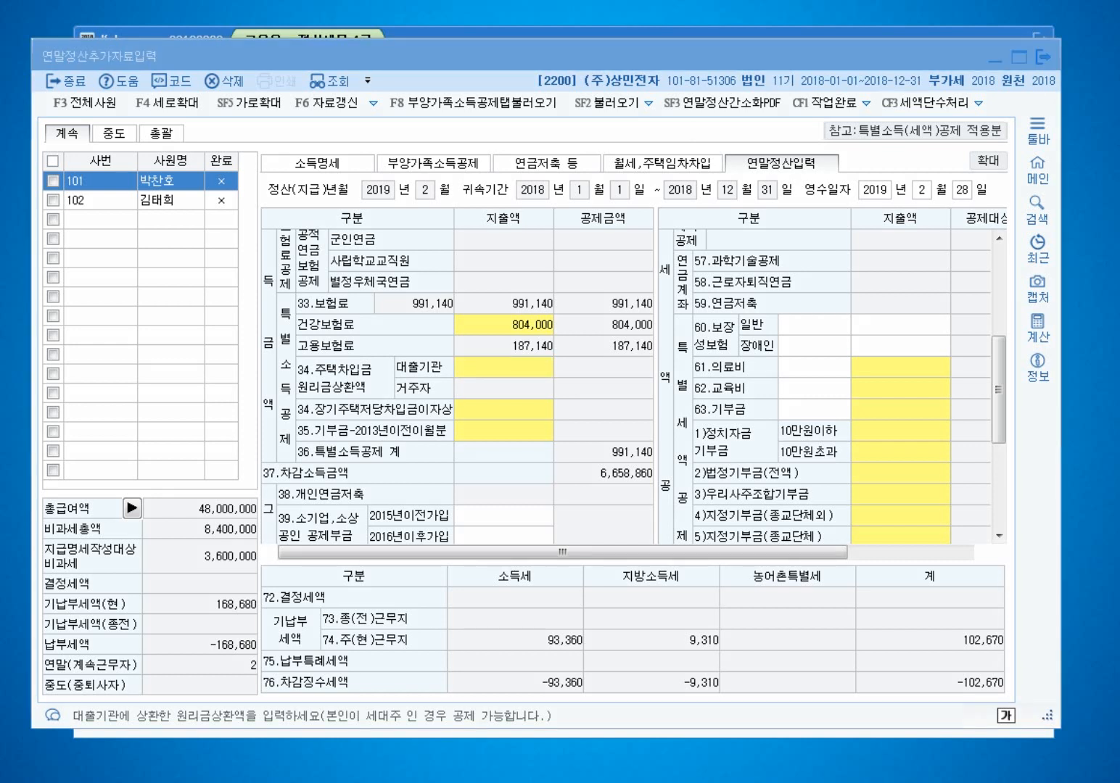
Step: Switch to the 연금저축 등 tab and open the 저축구분 list in the 주택마련저축 section
mouse_move(601, 178)
mouse_down()
mouse_move(501, 181)
mouse_move(577, 135)
mouse_move(604, 176)
mouse_move(565, 142)
mouse_move(586, 145)
mouse_move(581, 133)
mouse_move(573, 151)
mouse_up()
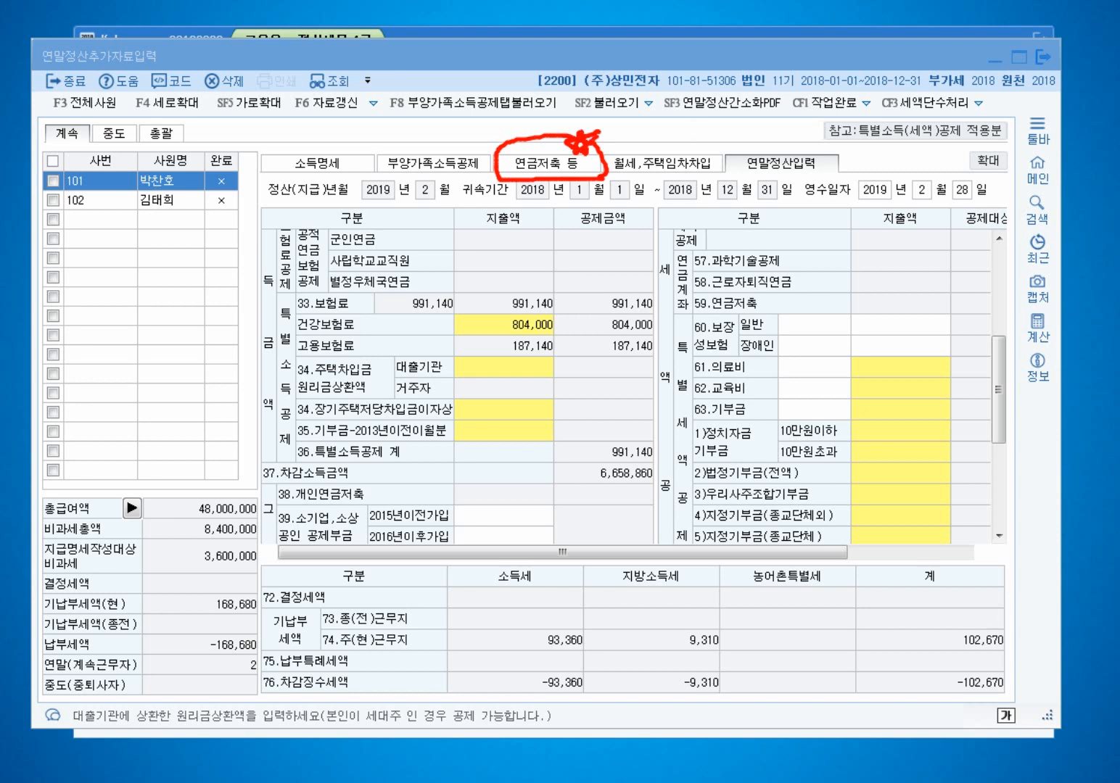
key(Escape)
click(547, 164)
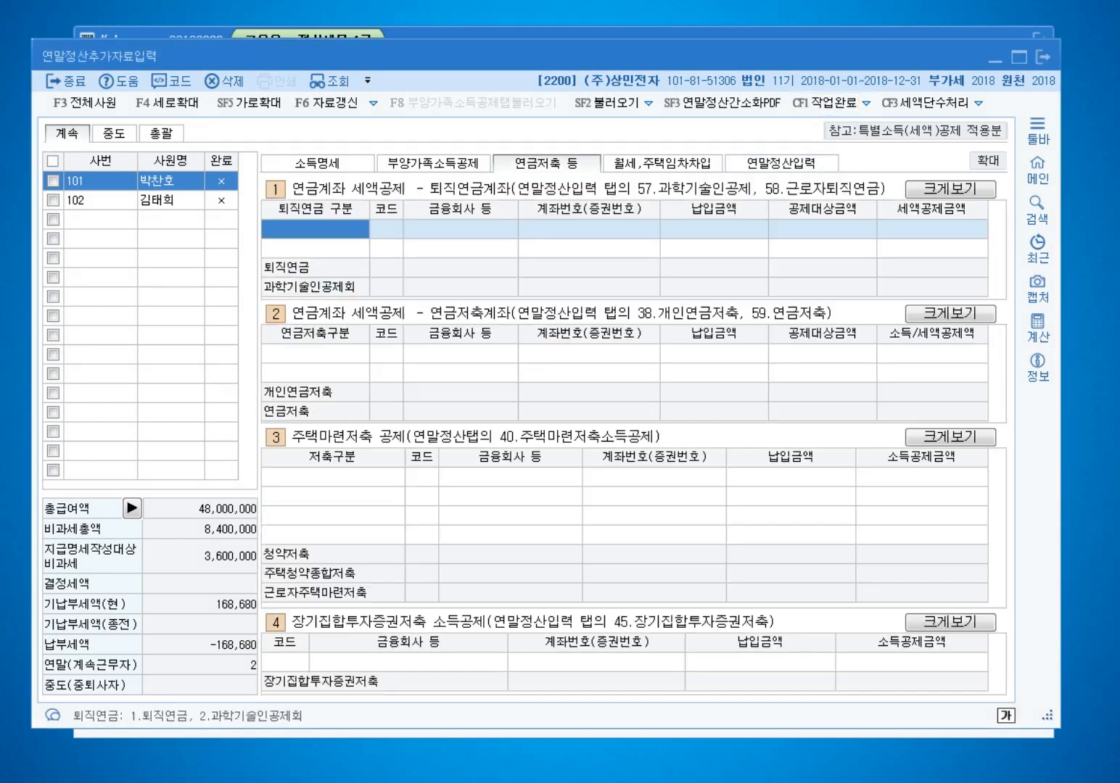
click(332, 354)
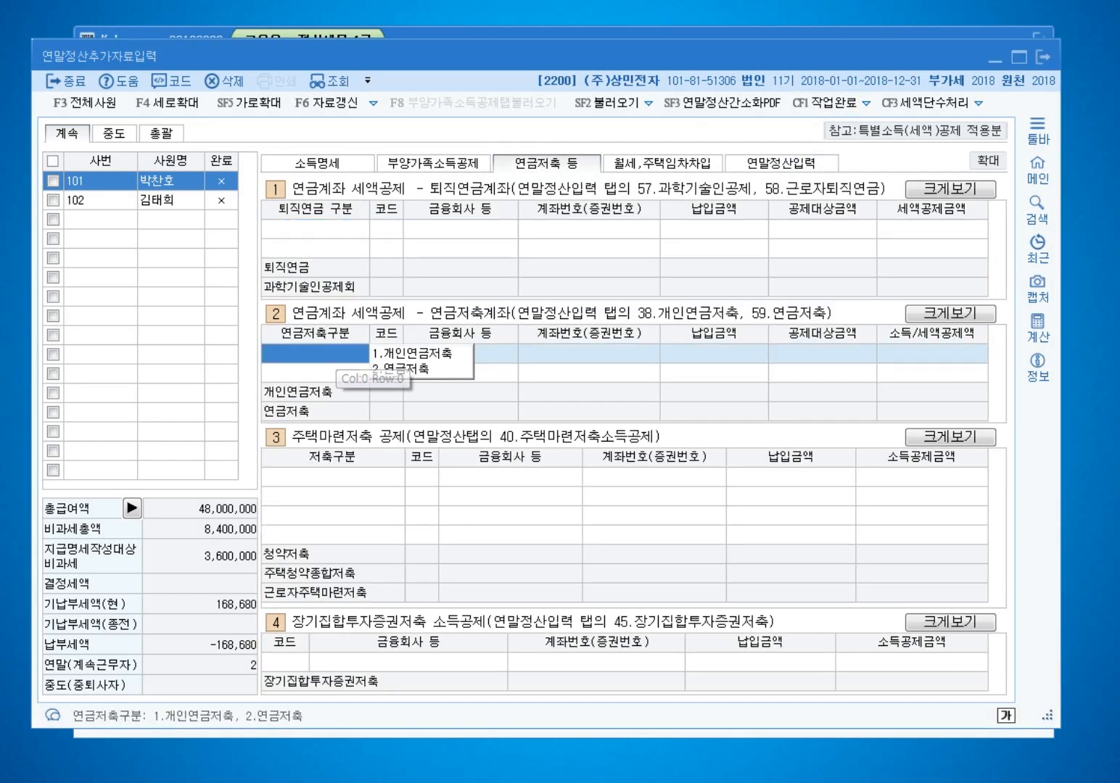
click(351, 478)
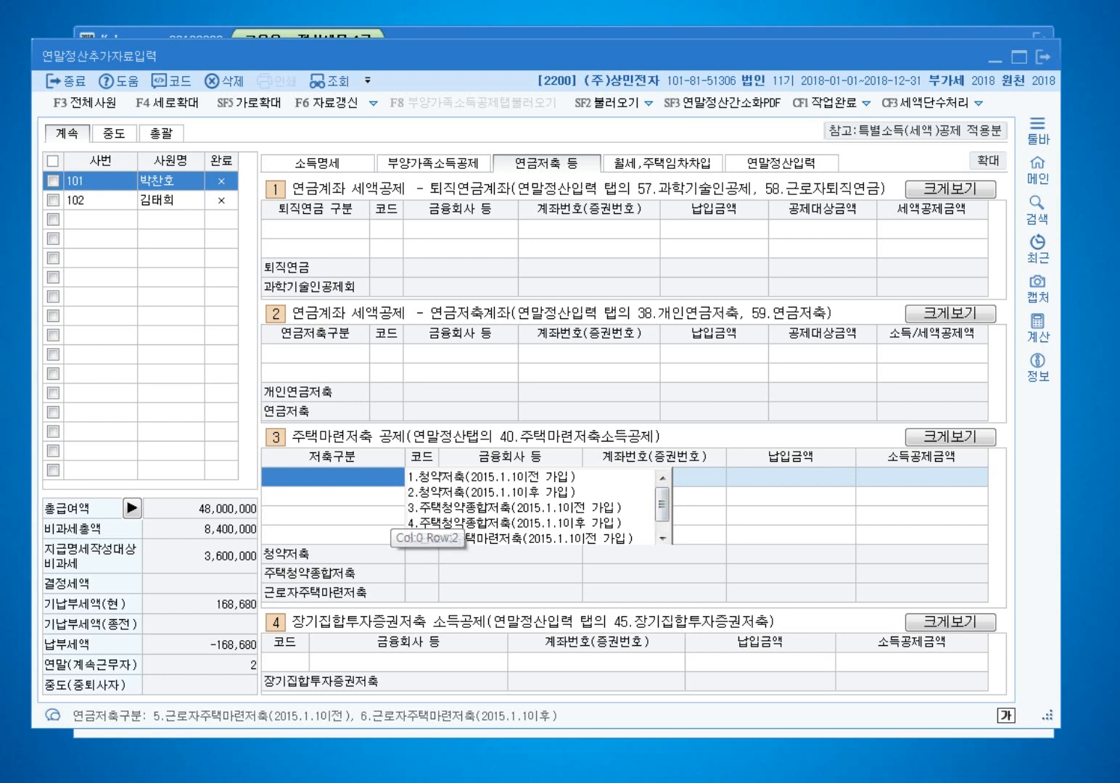
drag(663, 505, 662, 518)
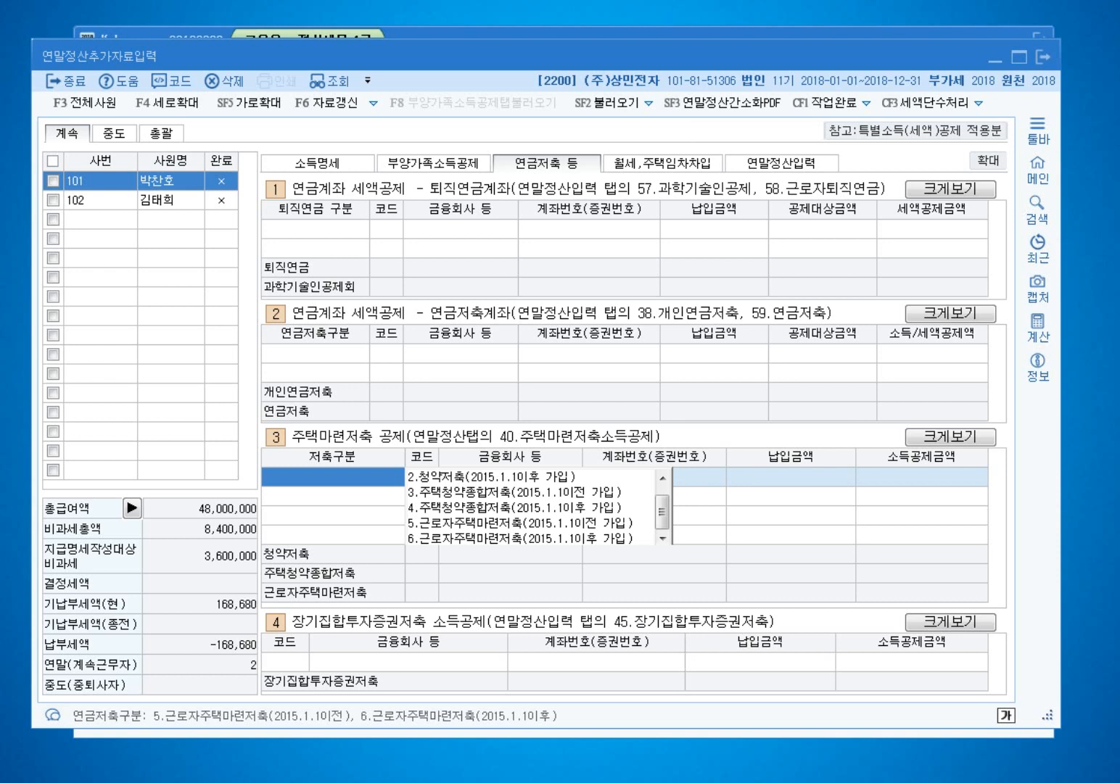
Step: Choose 4.주택청약종합저축 and set (주)국민은행 as the financial institution
click(515, 508)
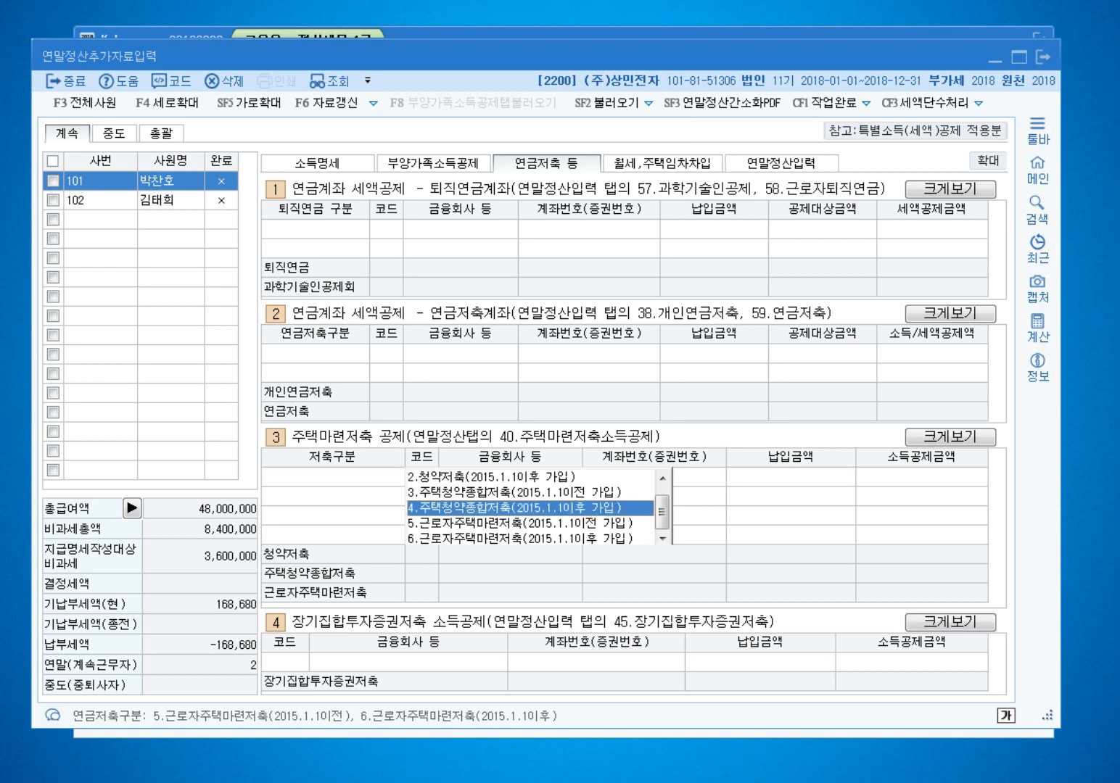
key(Return)
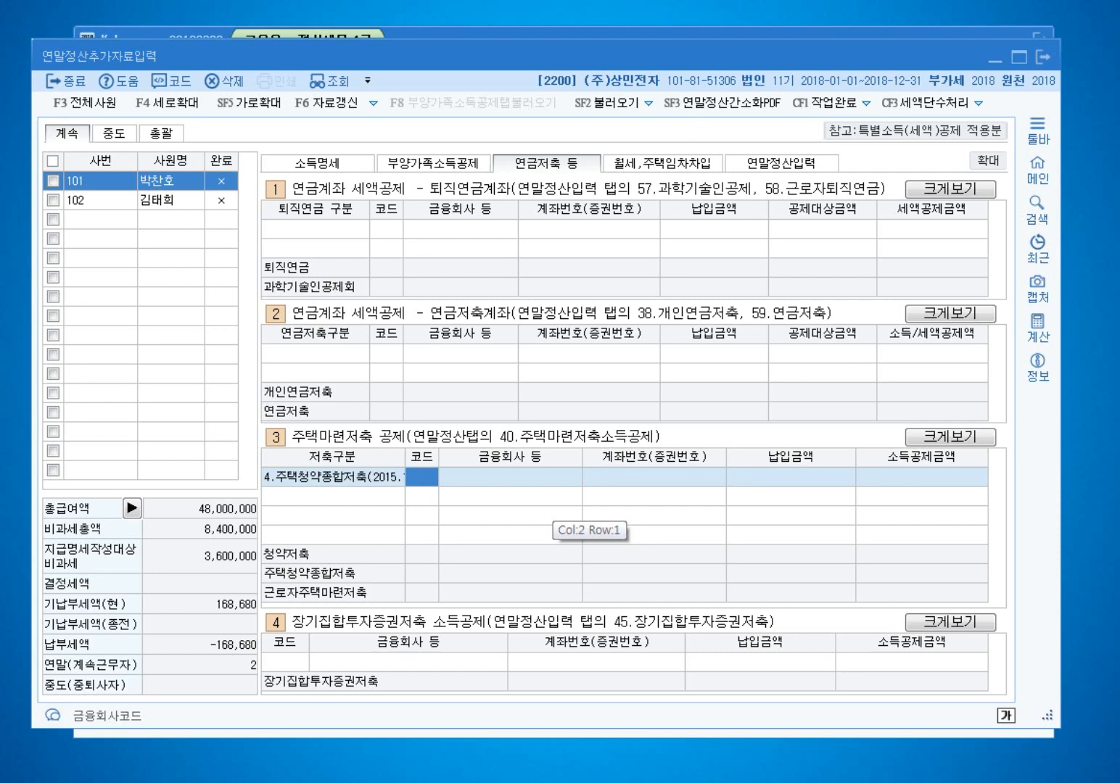
key(F2)
text(국민은행)
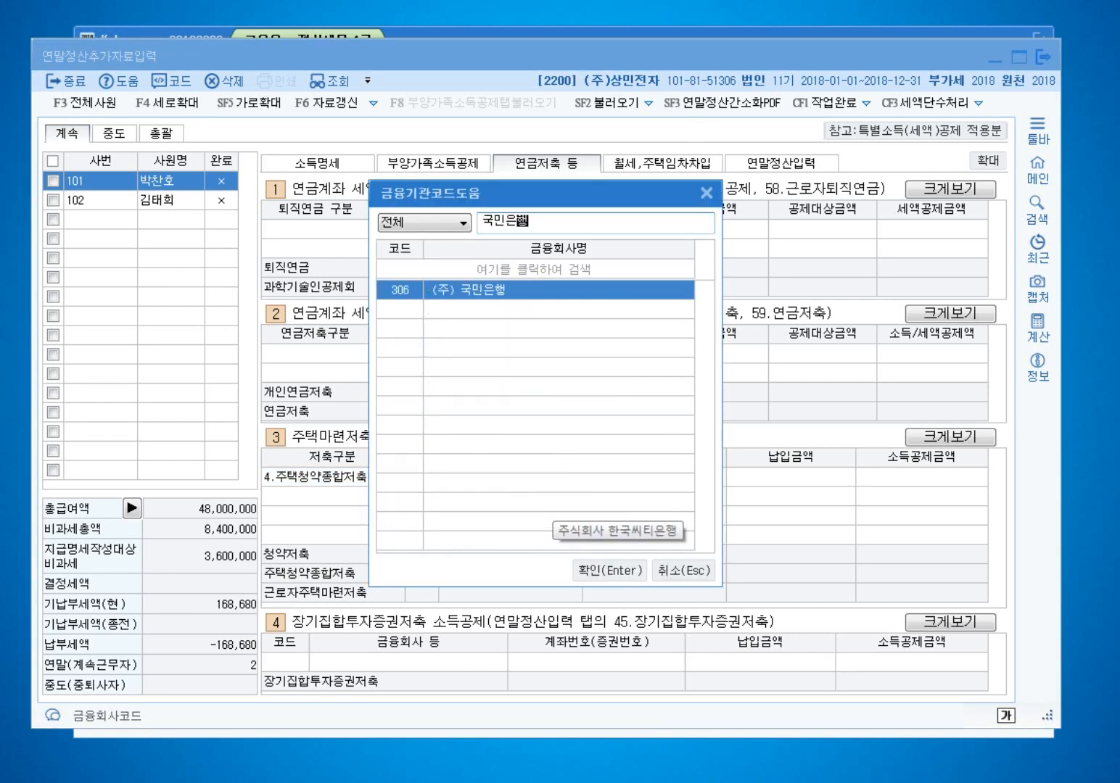
key(Return)
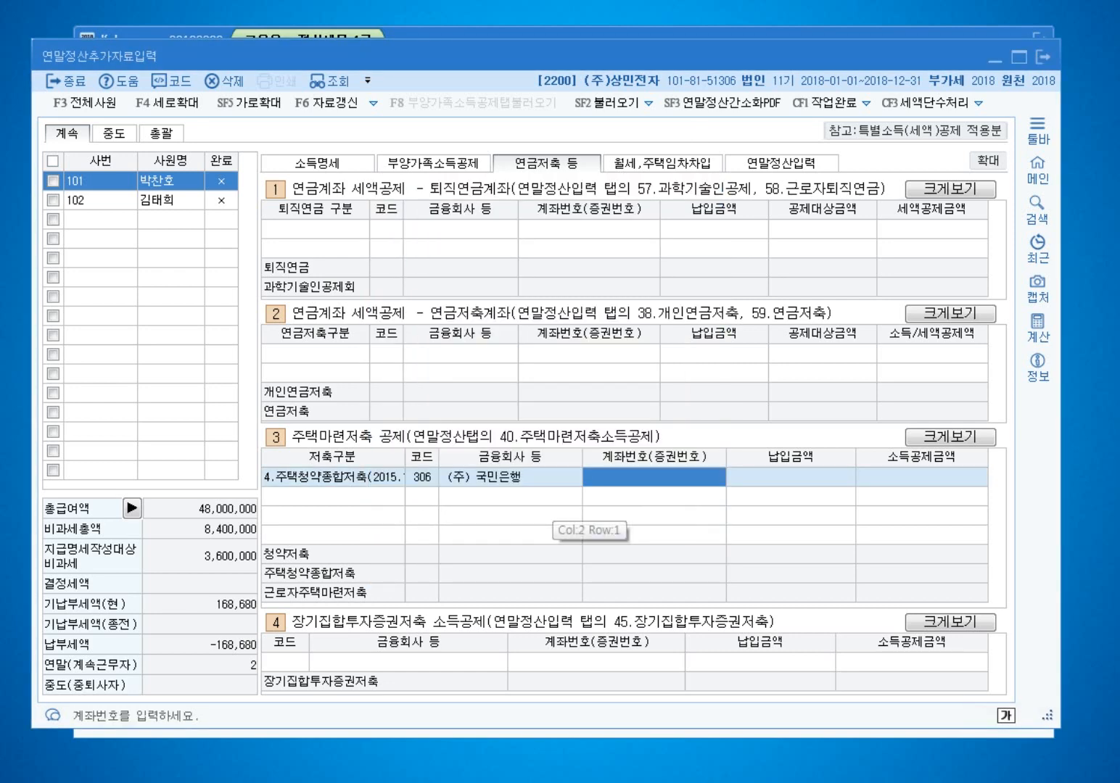
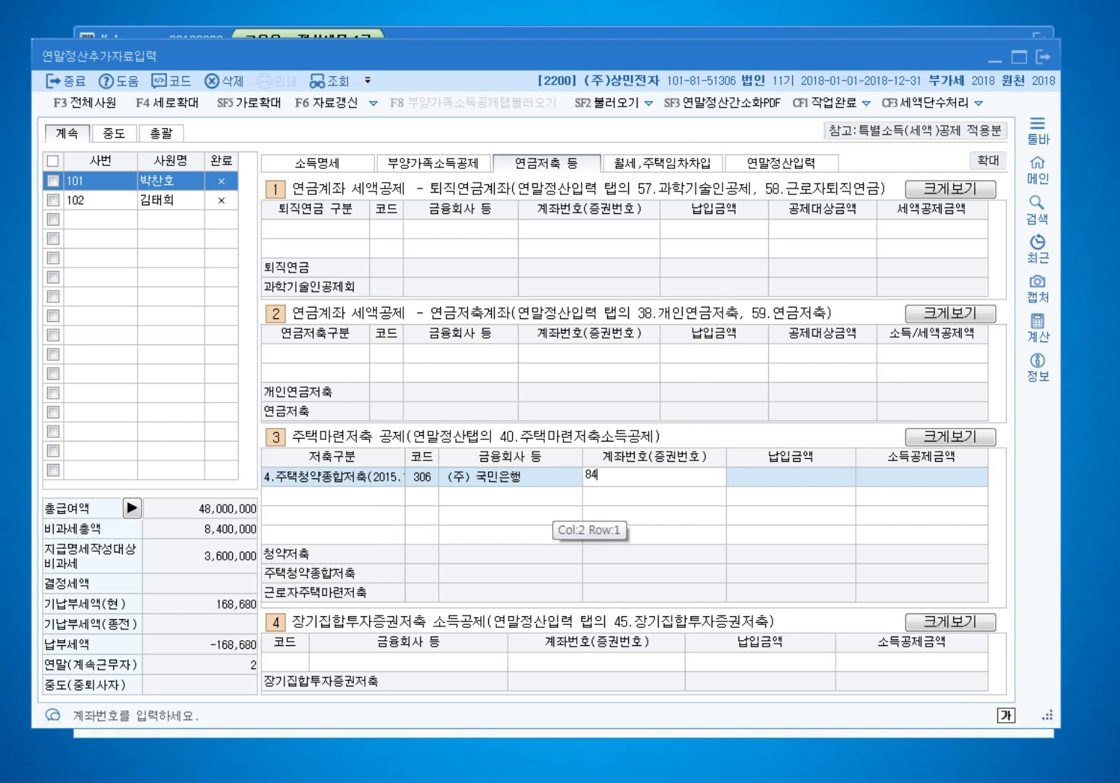
Step: Enter the account number and a 300,000 payment, then return to 연말정산입력
key(Return)
text(300000)
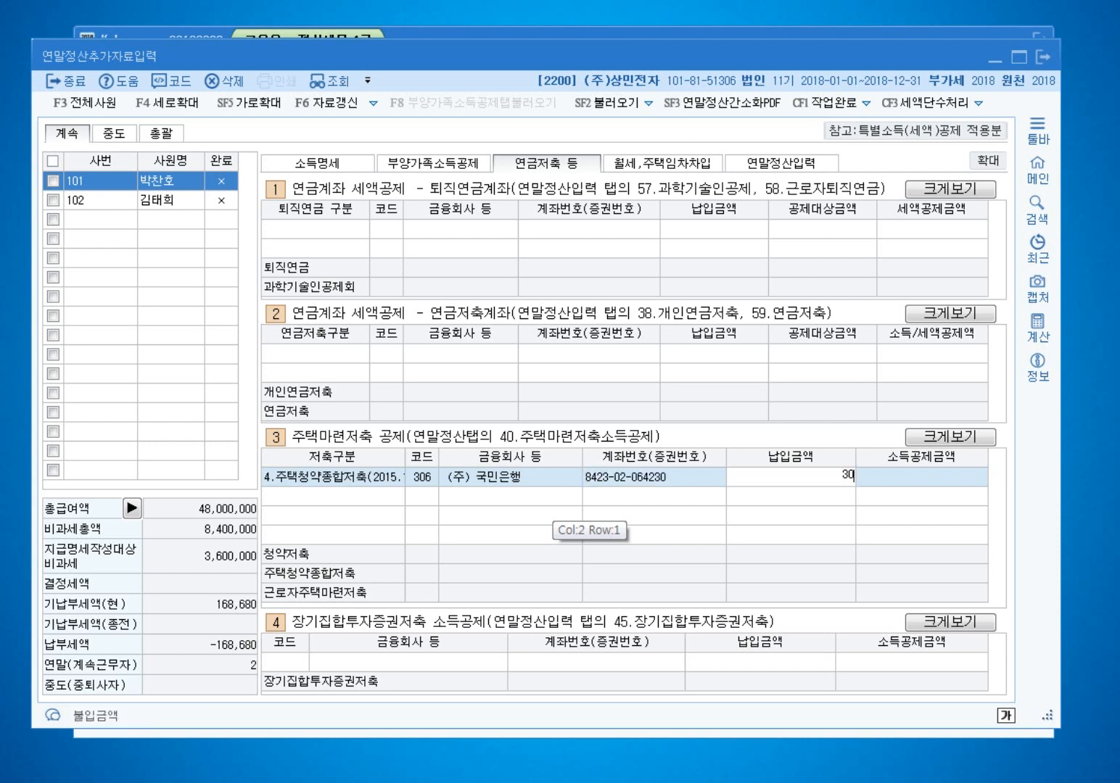
key(Return)
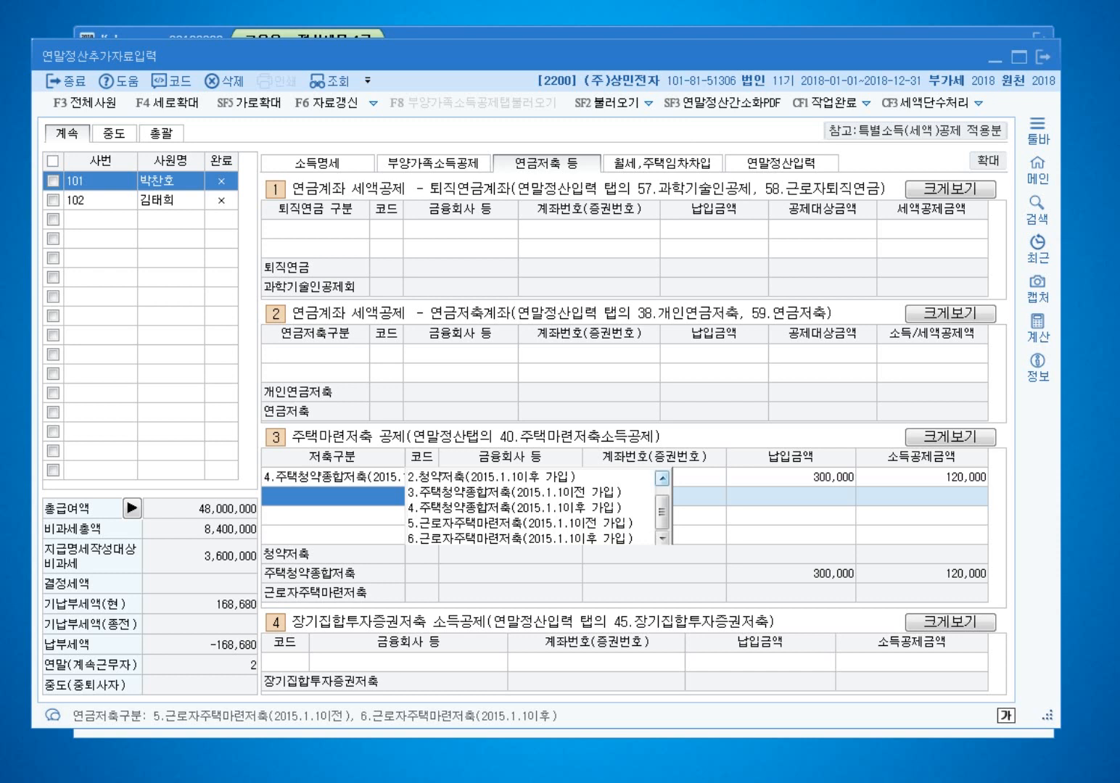
click(819, 477)
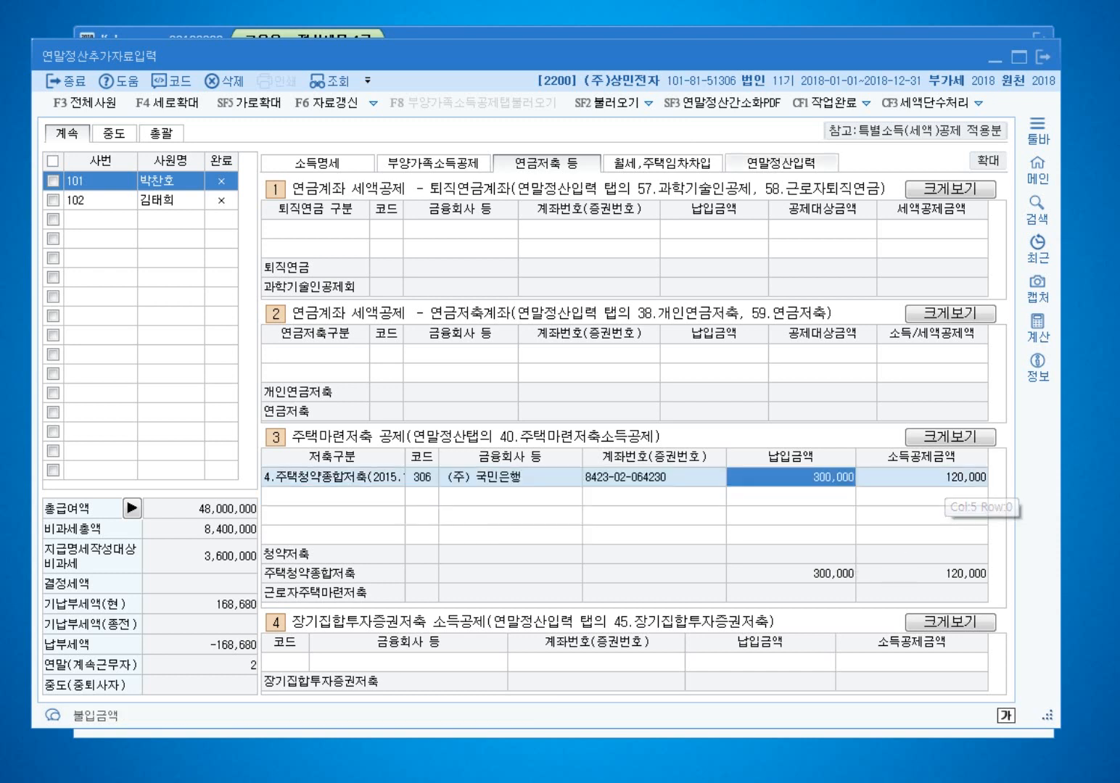
click(781, 164)
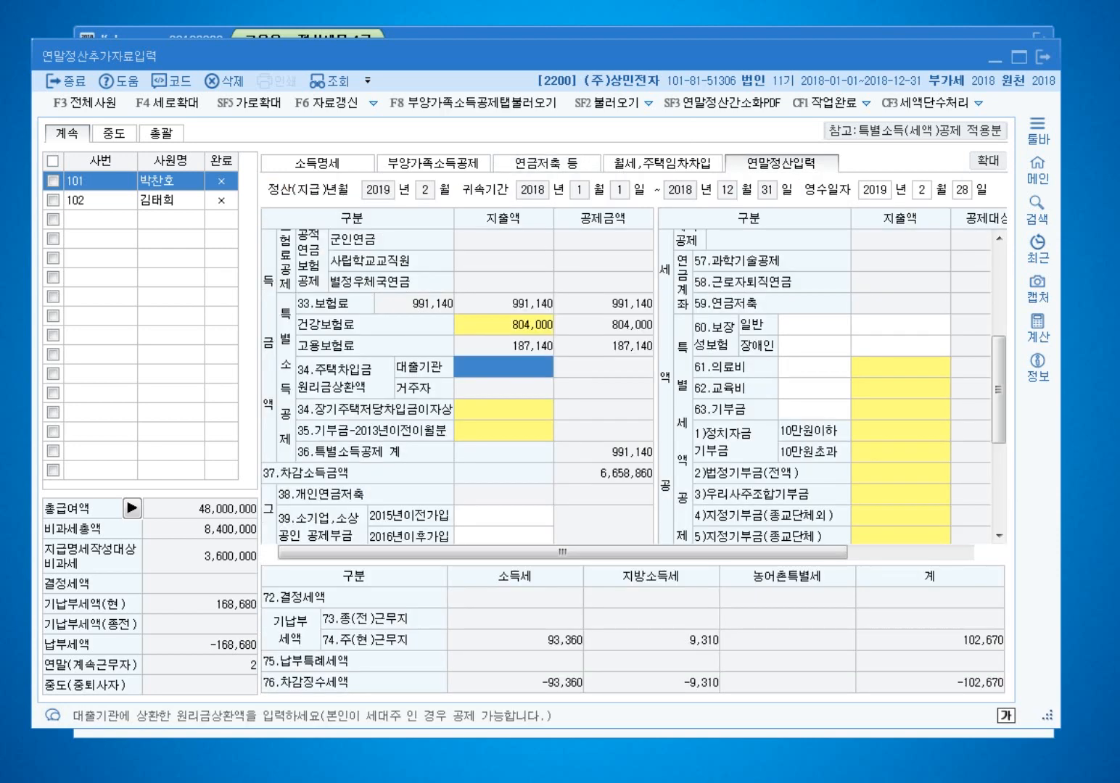
scroll(456, 384, down, 3)
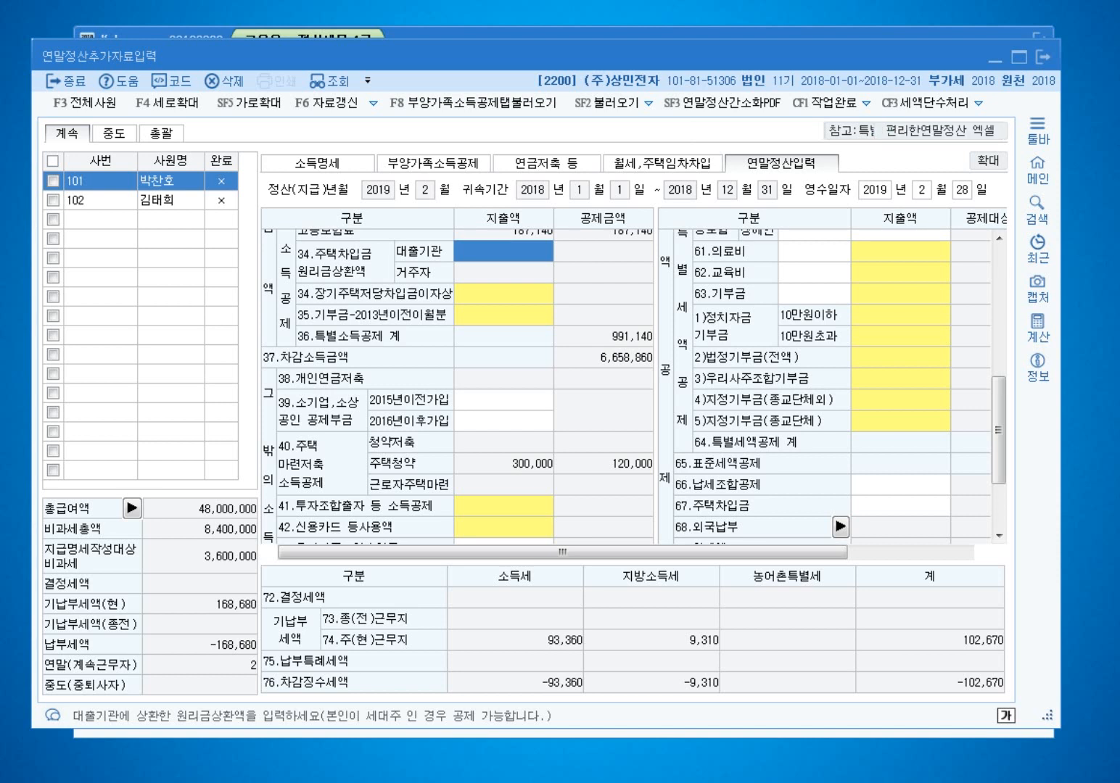
mouse_move(357, 500)
mouse_down()
mouse_move(287, 501)
mouse_move(339, 509)
mouse_move(315, 527)
mouse_up()
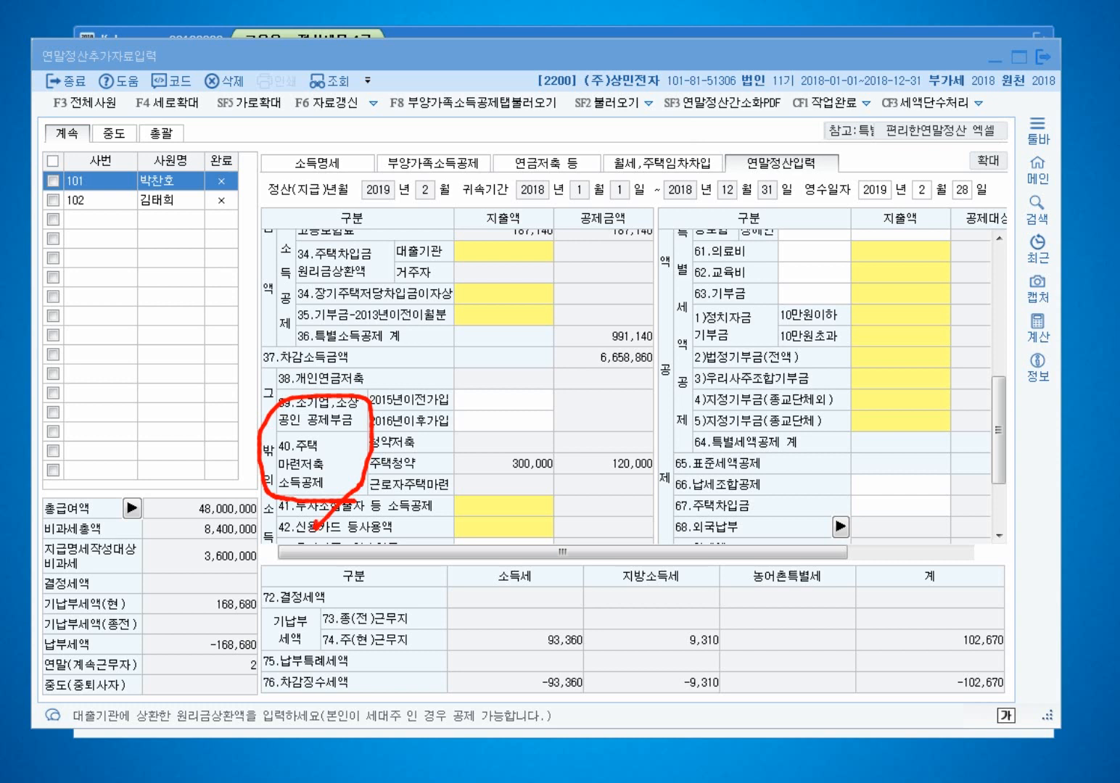
mouse_move(363, 453)
mouse_down()
mouse_move(363, 487)
mouse_move(562, 486)
mouse_move(649, 451)
mouse_move(366, 443)
mouse_move(359, 454)
mouse_up()
mouse_move(614, 440)
mouse_down()
mouse_move(610, 461)
mouse_move(588, 458)
mouse_up()
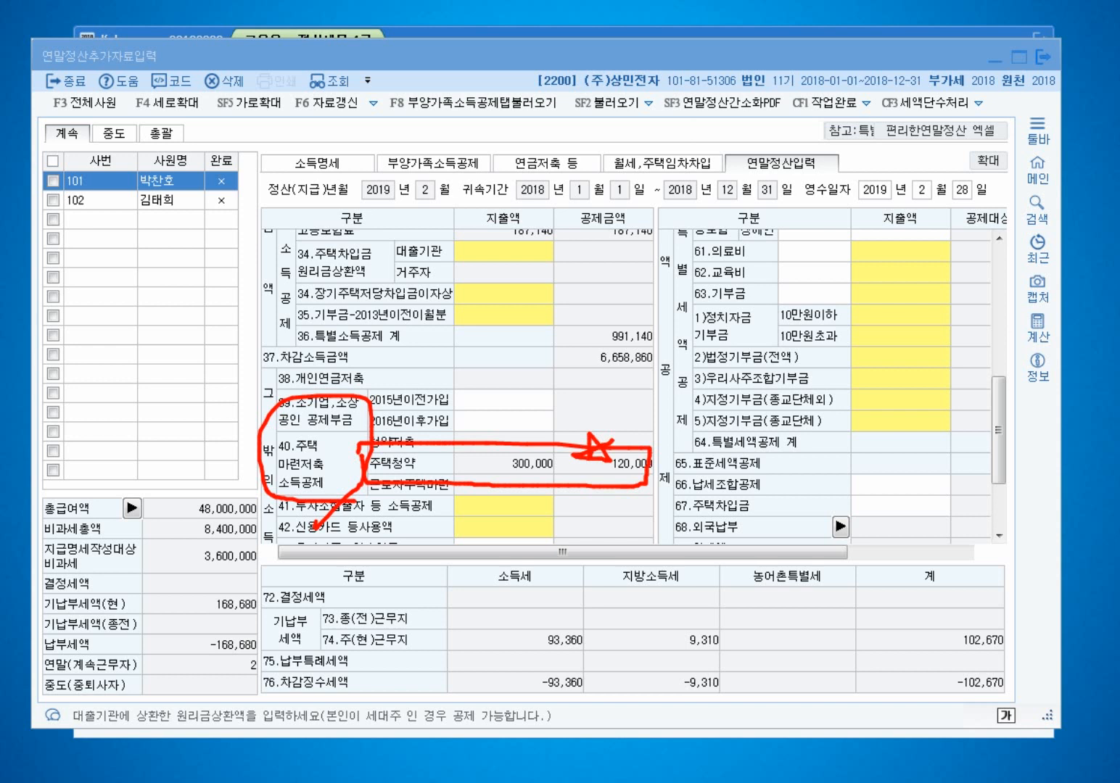
mouse_move(795, 310)
mouse_down()
mouse_move(580, 484)
mouse_move(660, 499)
mouse_up()
mouse_move(594, 325)
mouse_down()
mouse_move(745, 448)
mouse_move(732, 473)
mouse_up()
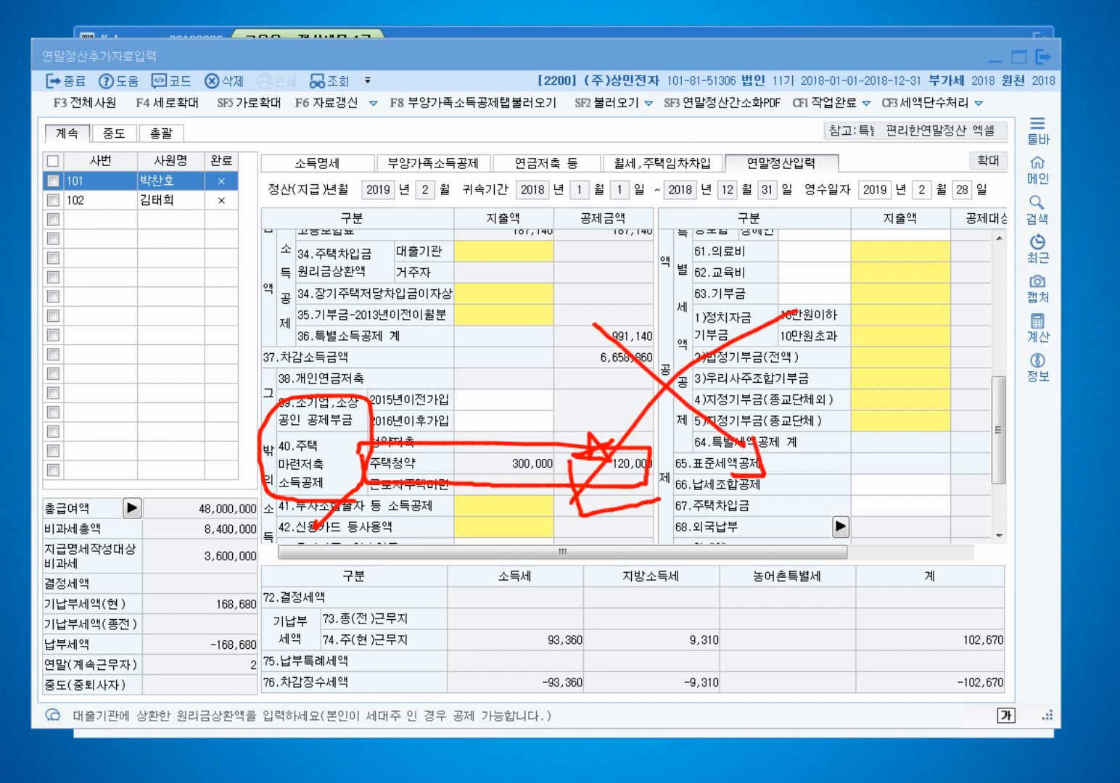
mouse_move(258, 606)
mouse_down()
mouse_move(589, 618)
mouse_move(367, 554)
mouse_move(260, 577)
mouse_move(256, 605)
mouse_up()
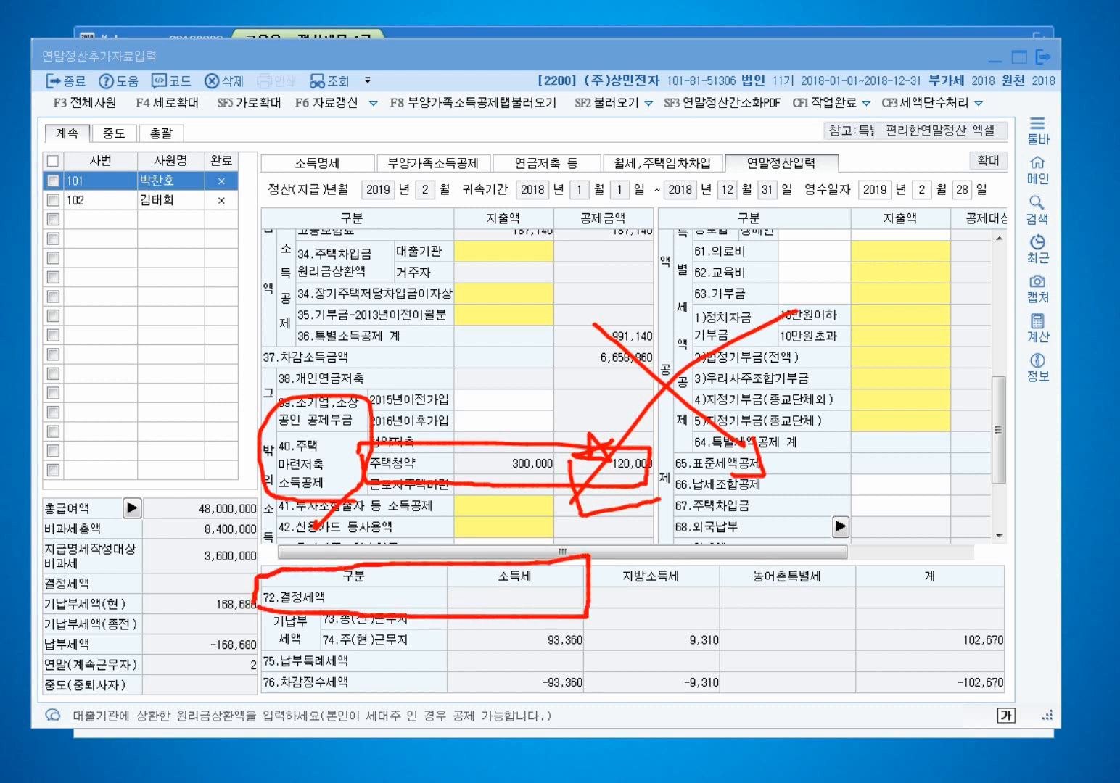
mouse_move(624, 556)
mouse_down()
mouse_move(590, 560)
mouse_move(599, 563)
mouse_up()
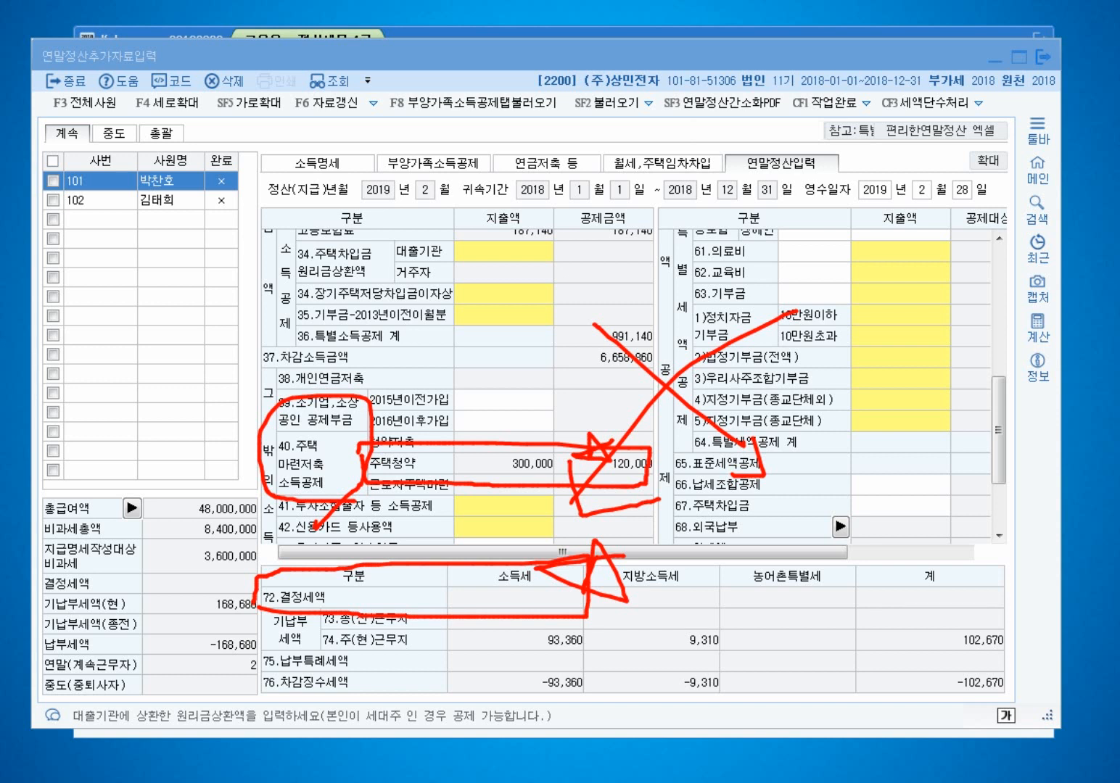
mouse_move(581, 621)
mouse_down()
mouse_move(488, 625)
mouse_move(525, 596)
mouse_up()
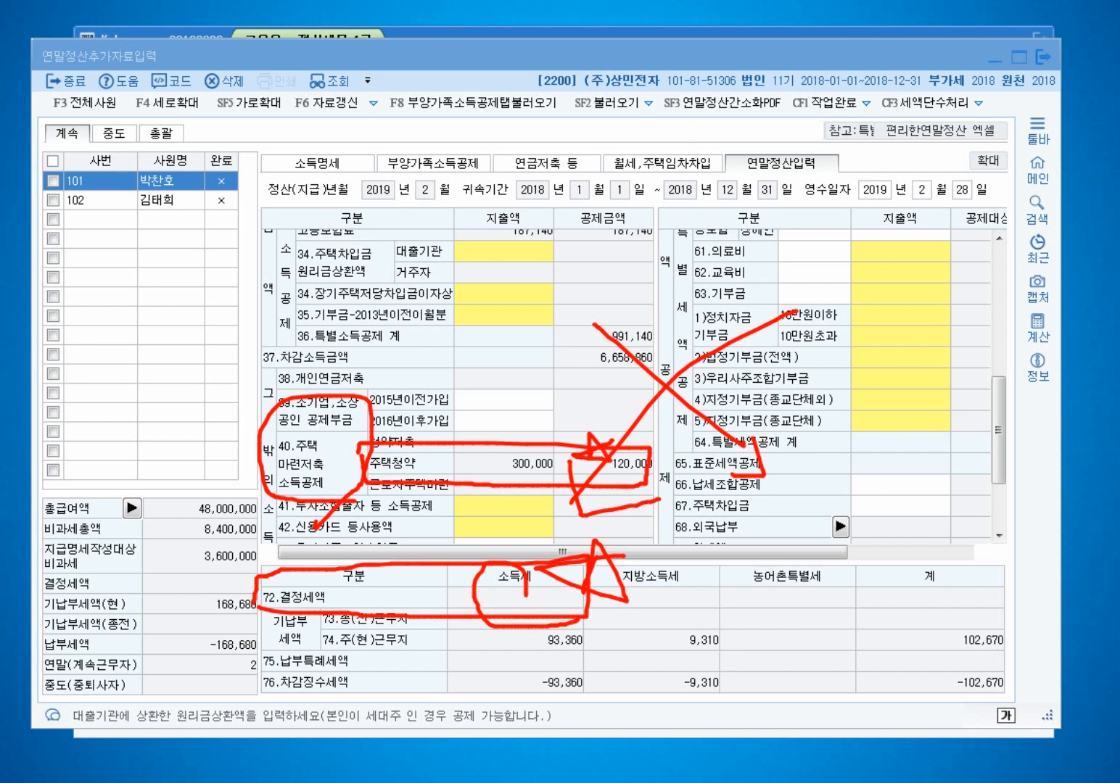
key(Escape)
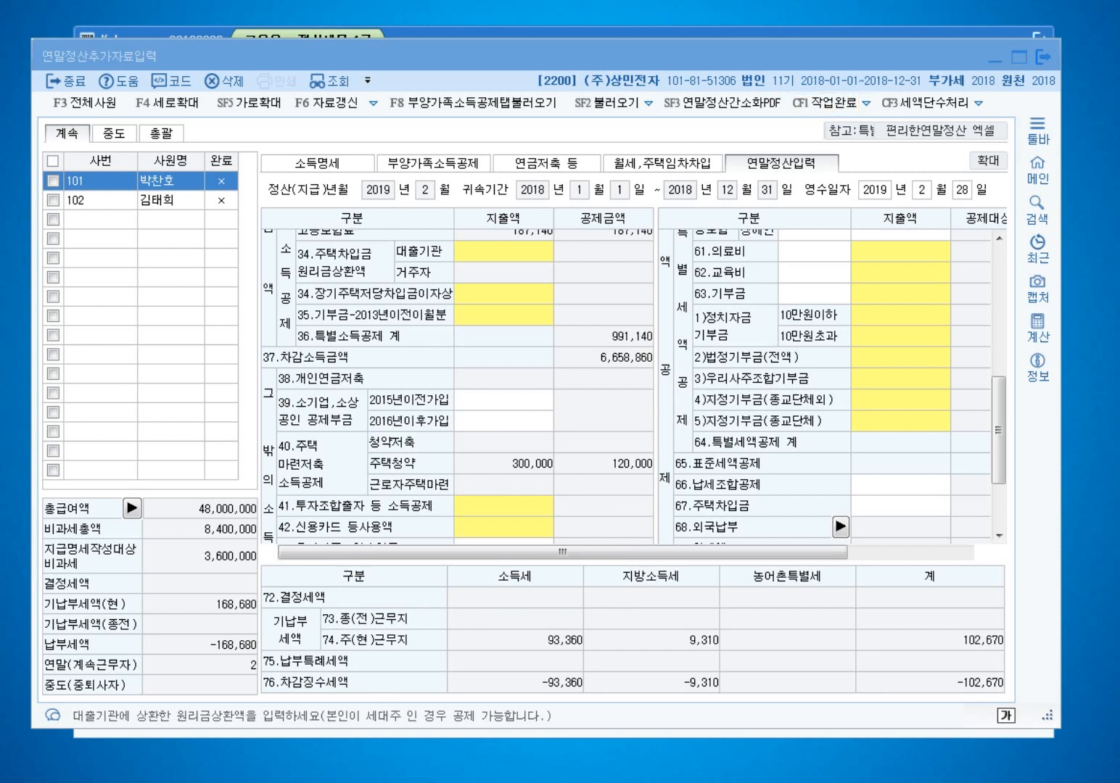
Step: Open the 주택자금 sheet from the 주택차입금 대출기관 cell
click(503, 294)
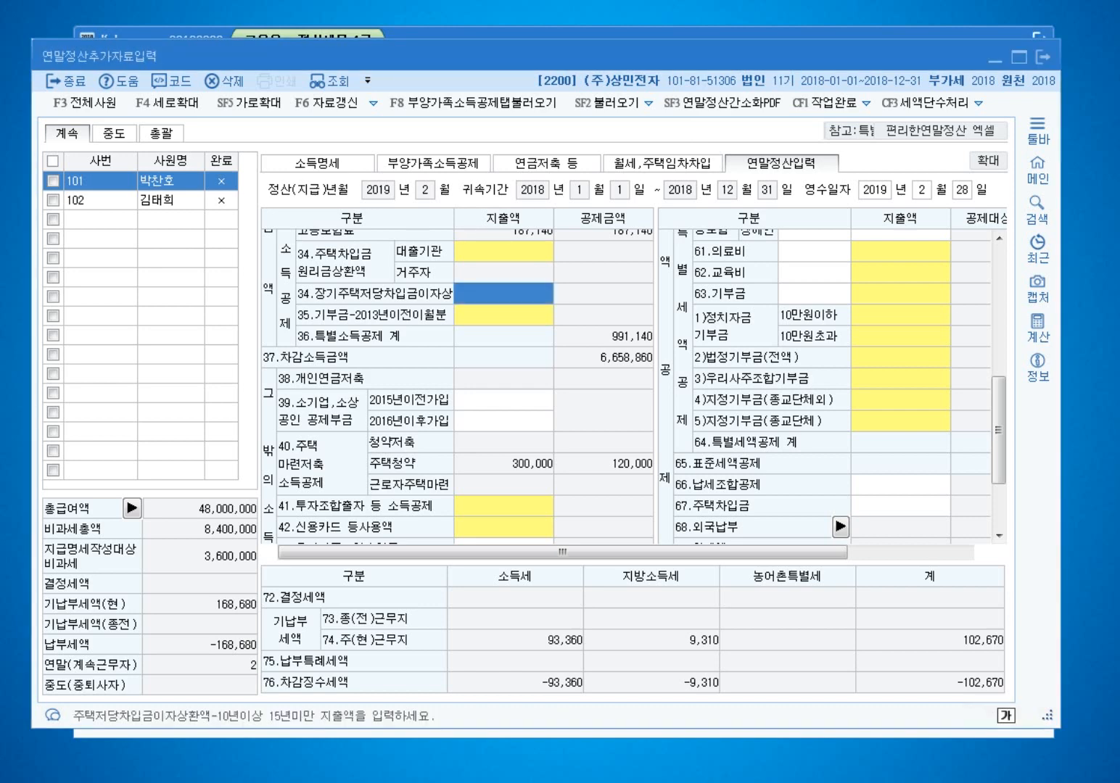
scroll(457, 387, up, 2)
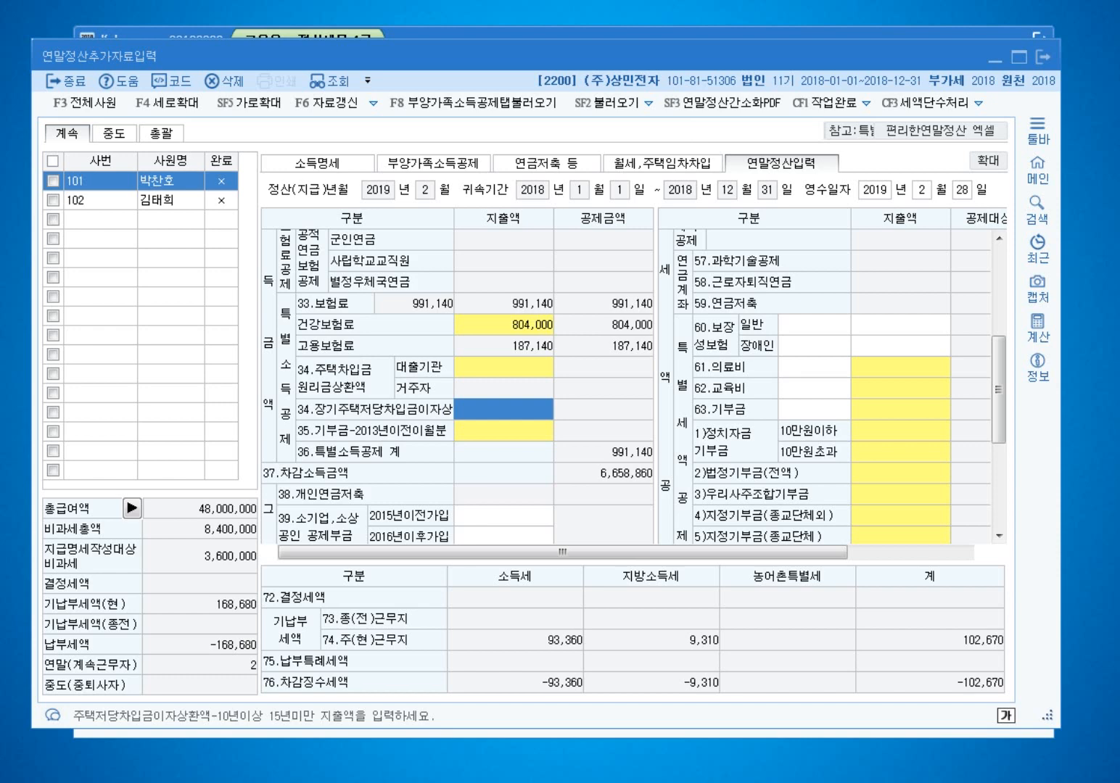
double_click(504, 410)
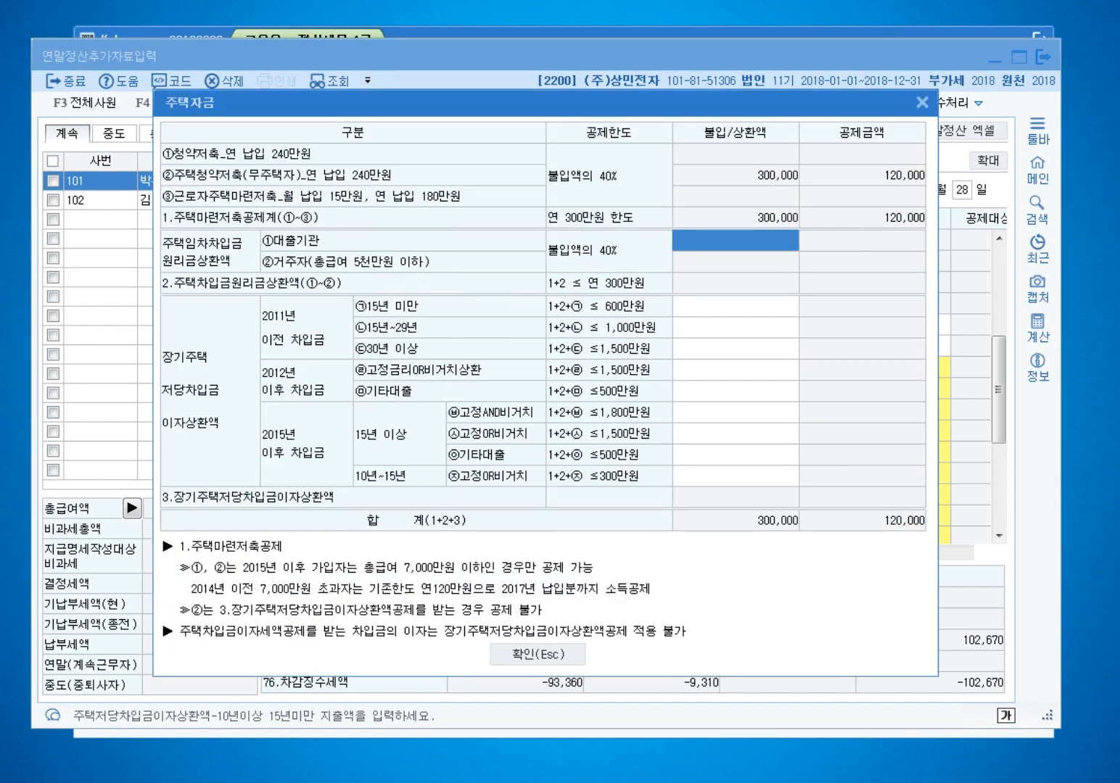
key(alt+Tab)
mouse_move(262, 285)
mouse_down()
mouse_move(180, 228)
mouse_move(252, 292)
mouse_up()
mouse_move(285, 239)
mouse_down()
mouse_move(272, 243)
mouse_move(266, 274)
mouse_up()
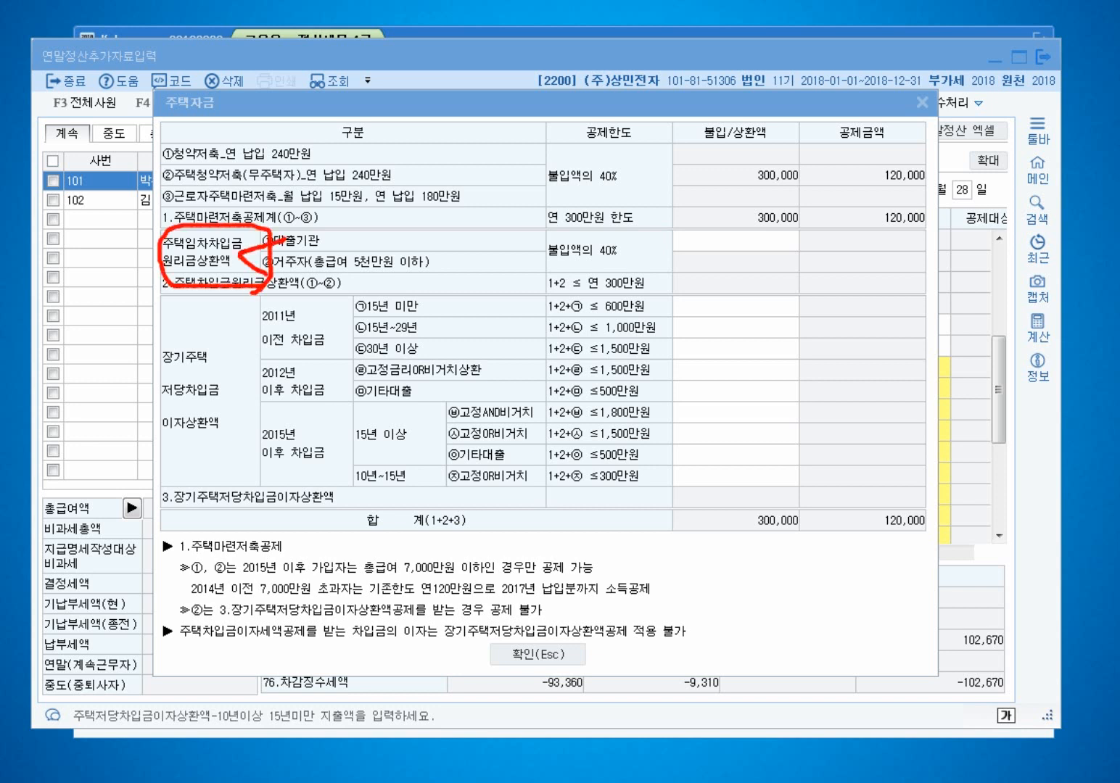
mouse_move(427, 272)
mouse_down()
mouse_move(300, 288)
mouse_move(261, 266)
mouse_move(411, 248)
mouse_move(427, 271)
mouse_move(397, 267)
mouse_move(422, 280)
mouse_up()
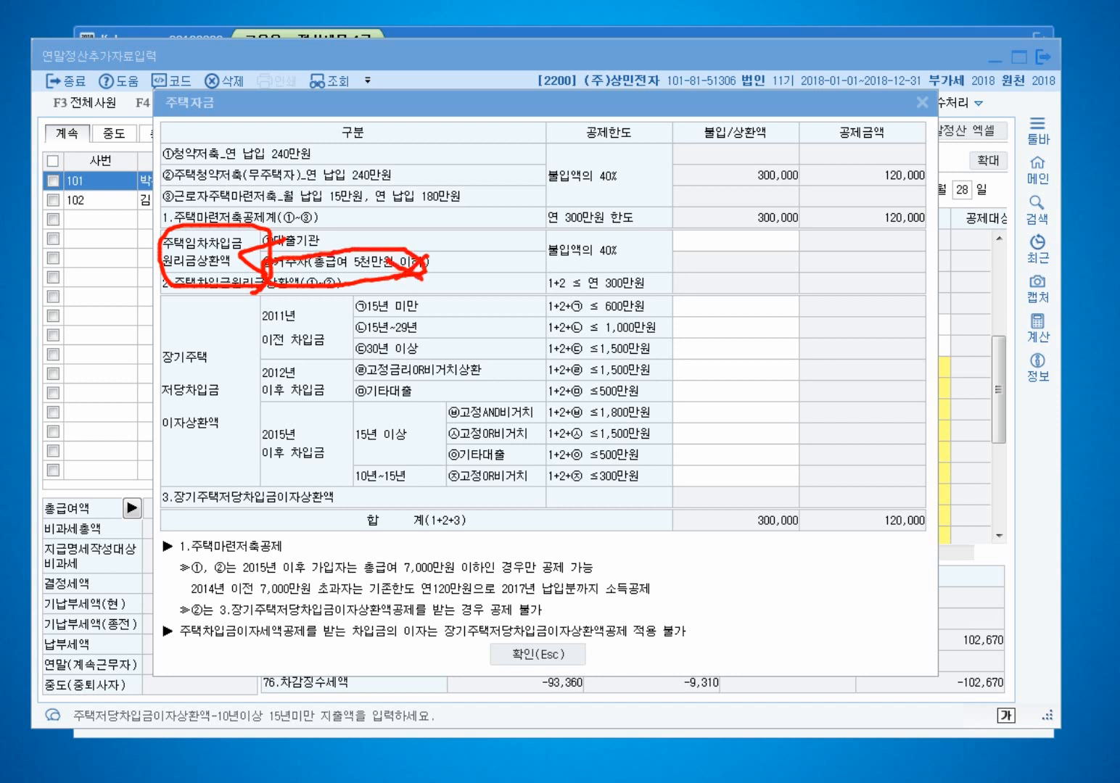
mouse_move(331, 251)
mouse_down()
mouse_move(272, 248)
mouse_move(348, 232)
mouse_up()
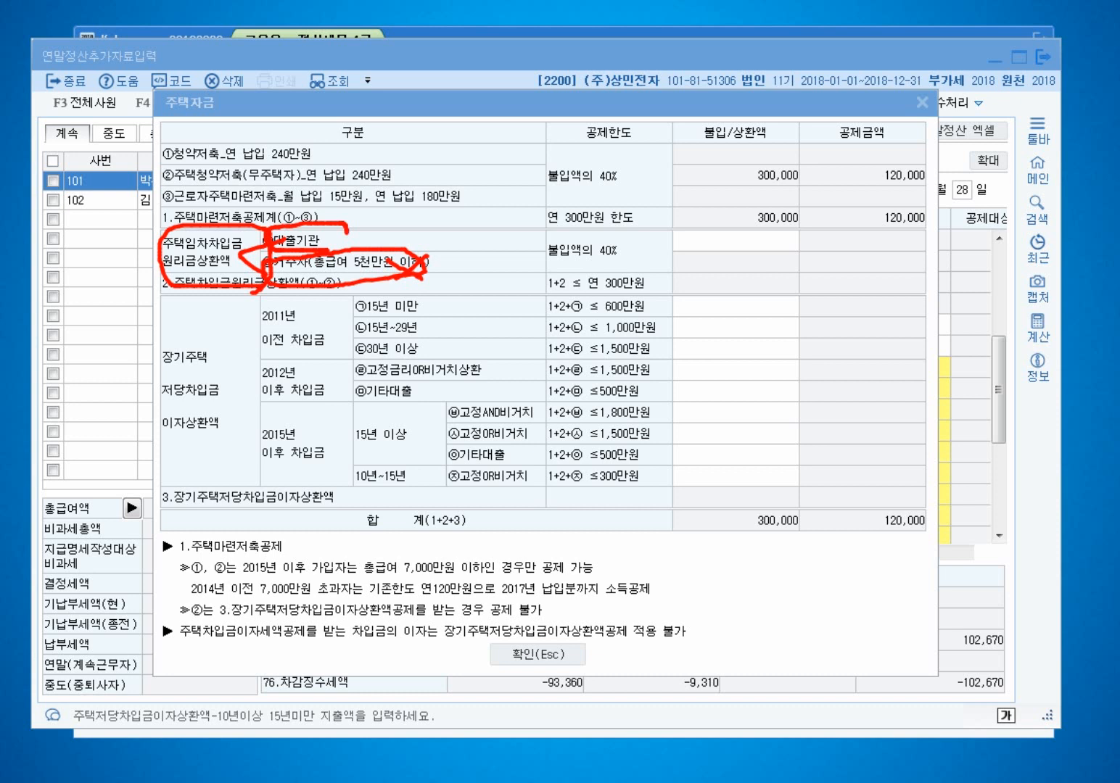
key(Escape)
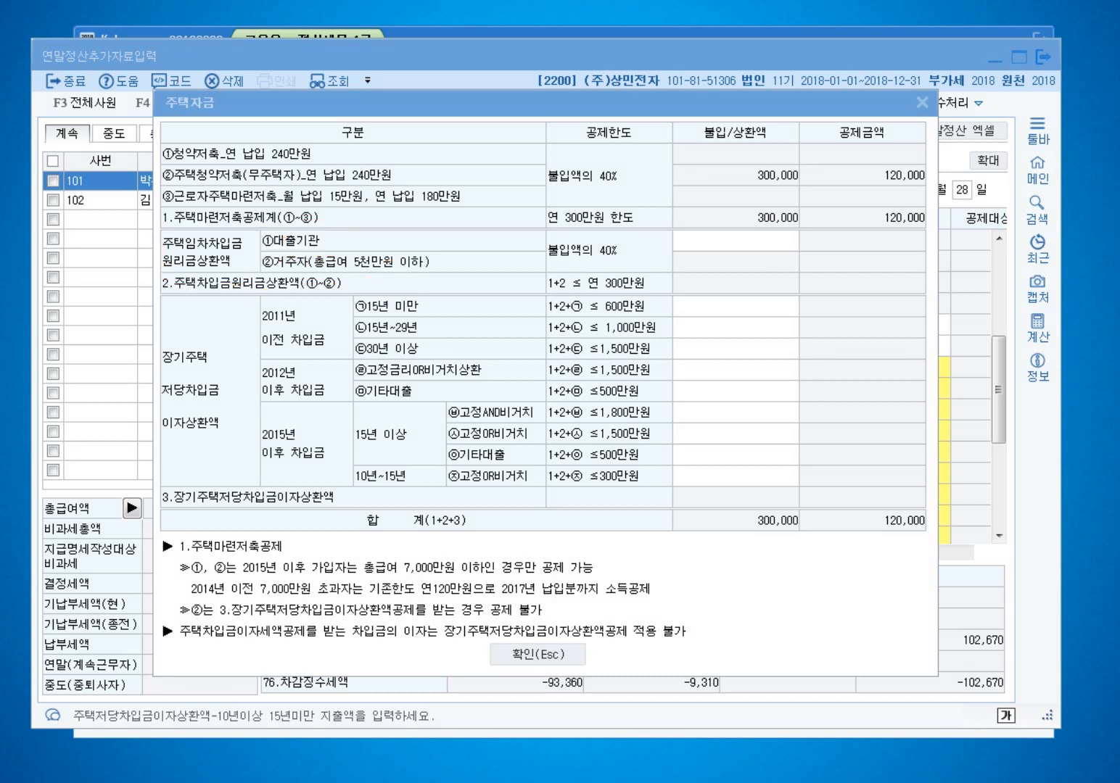
Step: Enter 1,800,000 as the lender-loan lease repayment, giving a 720,000 deduction
key(Escape)
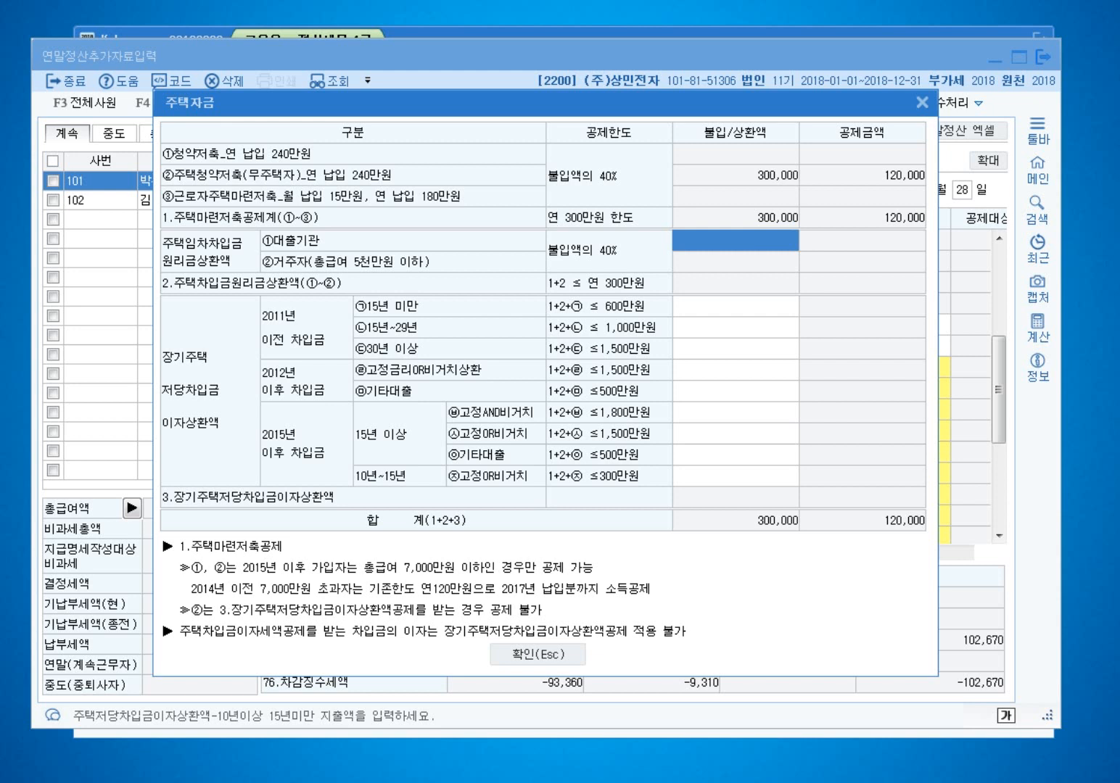
text(1800000)
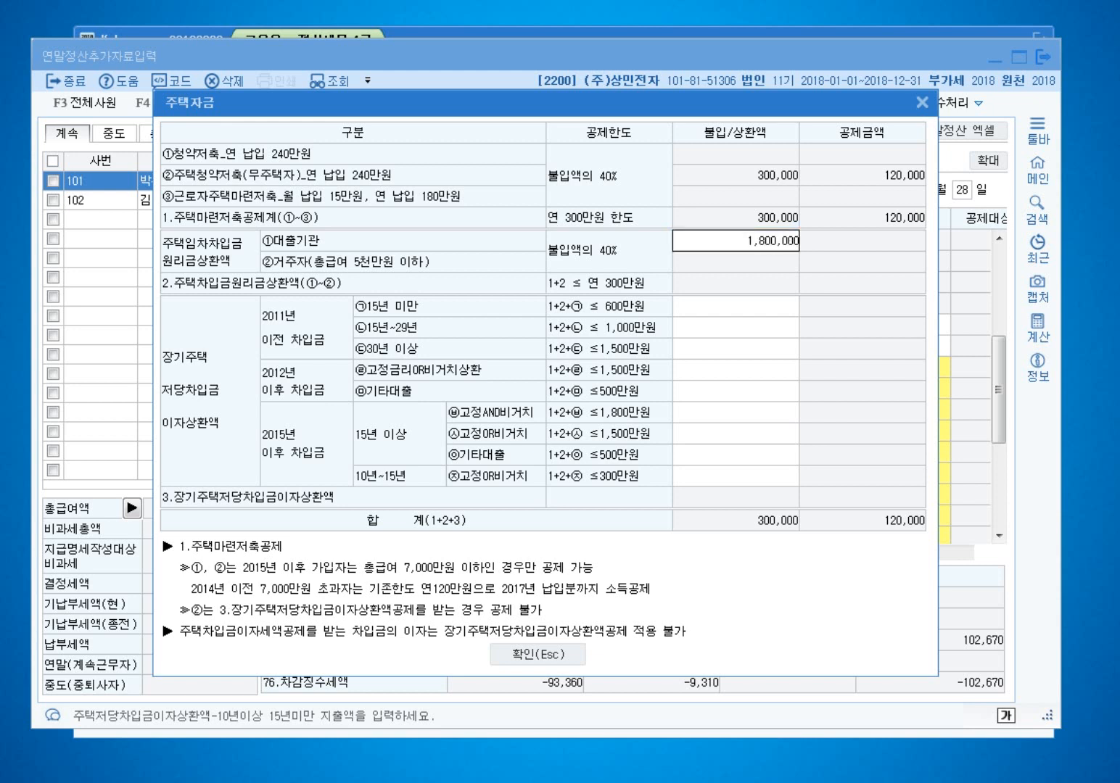
key(Return)
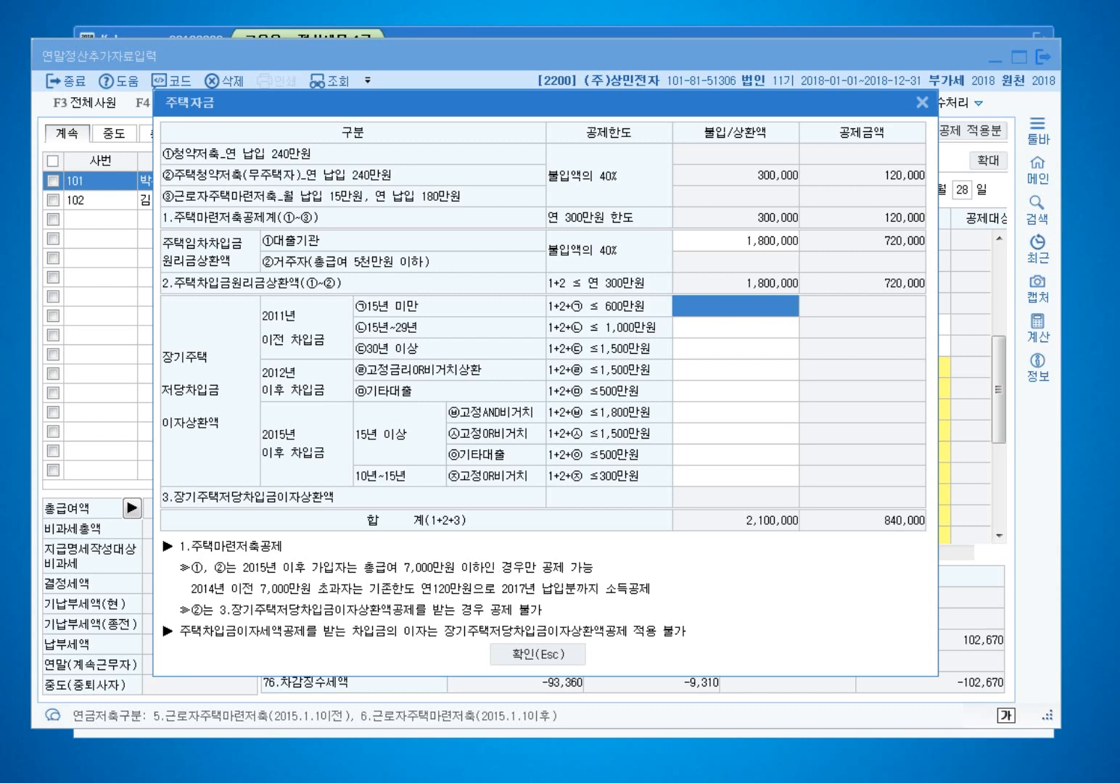
key(Escape)
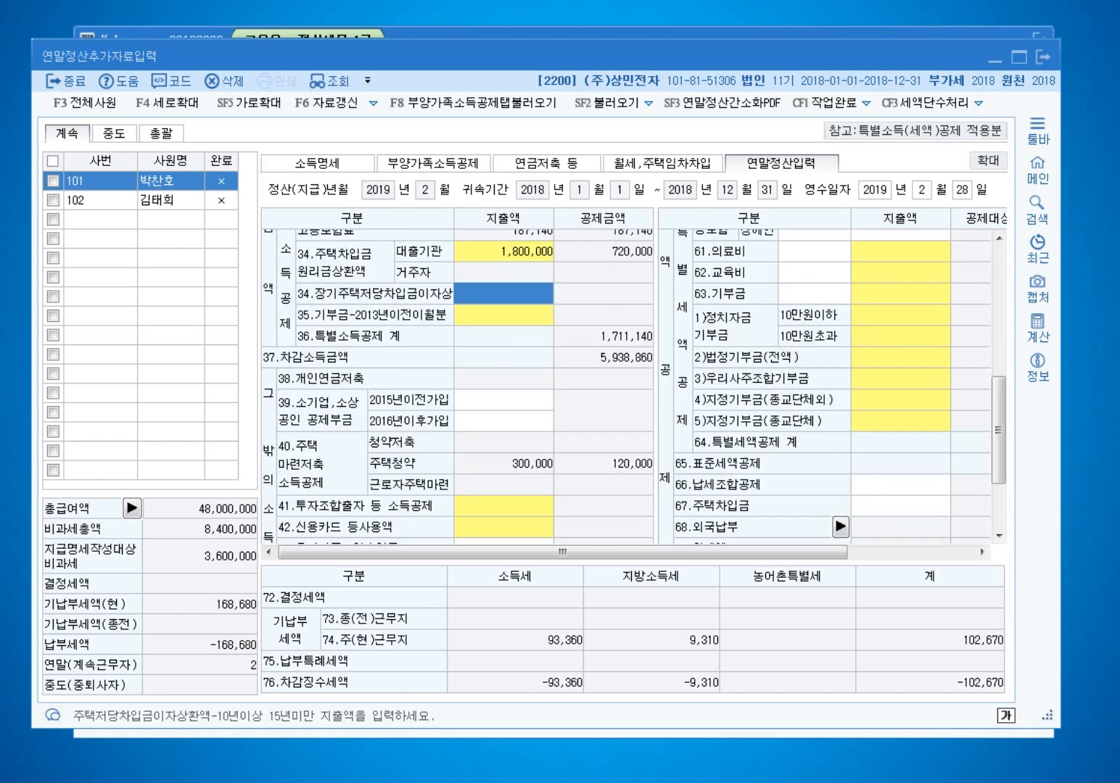
Step: Open the row 42 신용카드 등사용액 details and enter 20,000,000 of card spending
scroll(631, 385, down, 2)
click(503, 411)
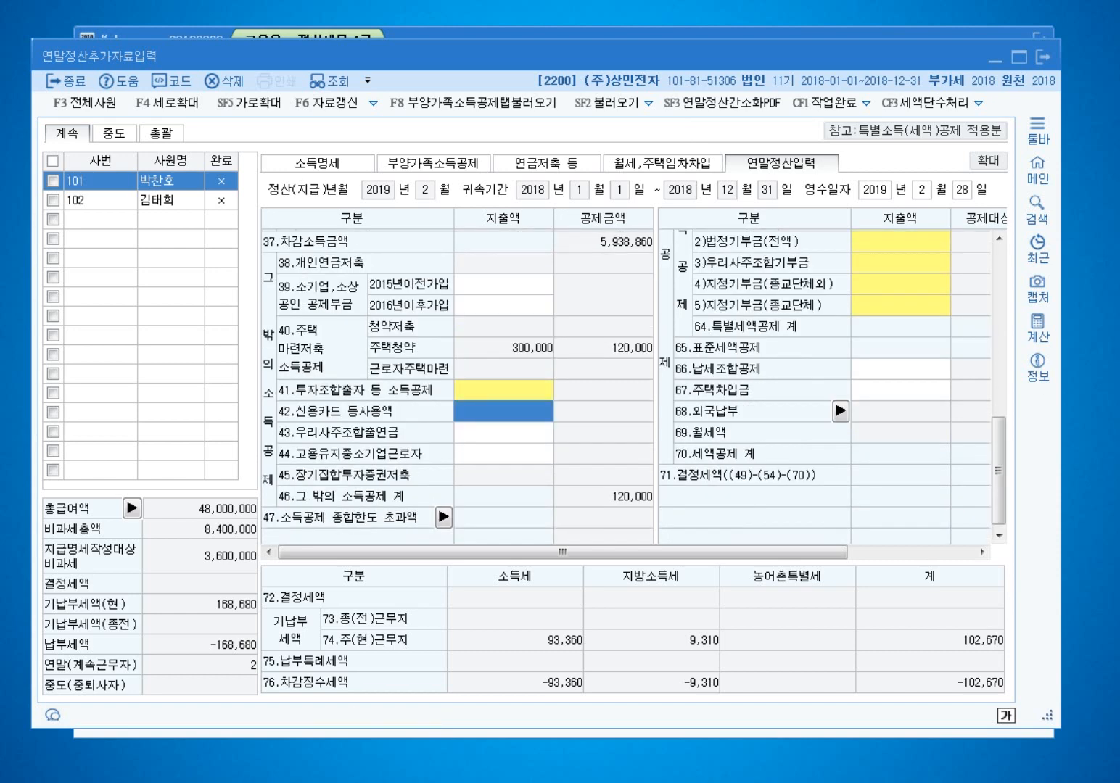
double_click(503, 411)
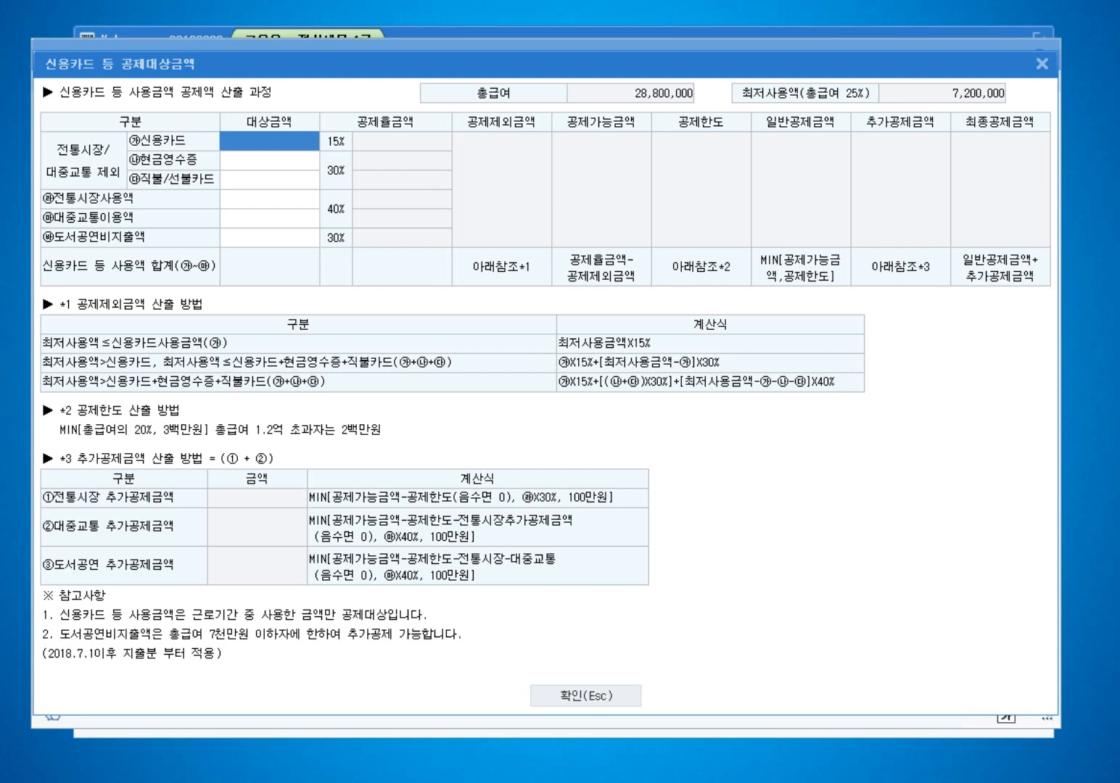
text(20000000)
key(Return)
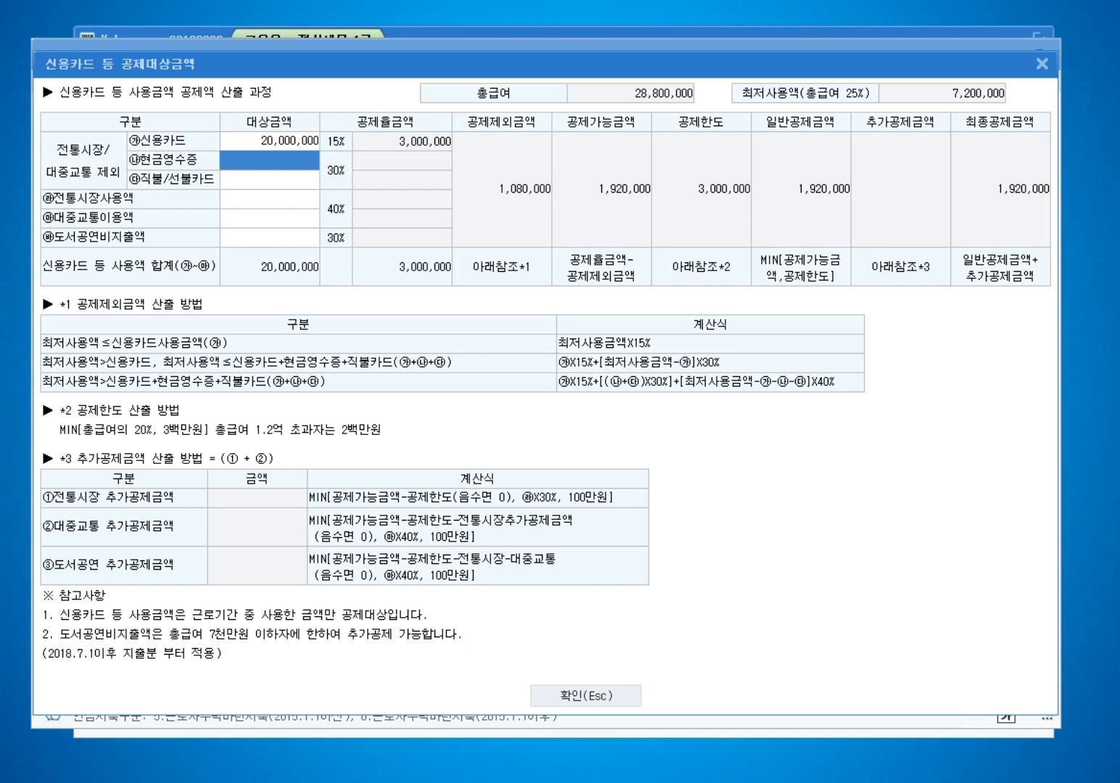
Step: Correct the credit card amount to 32,000,000, giving a 3,000,000 deduction
click(269, 141)
text(32000000)
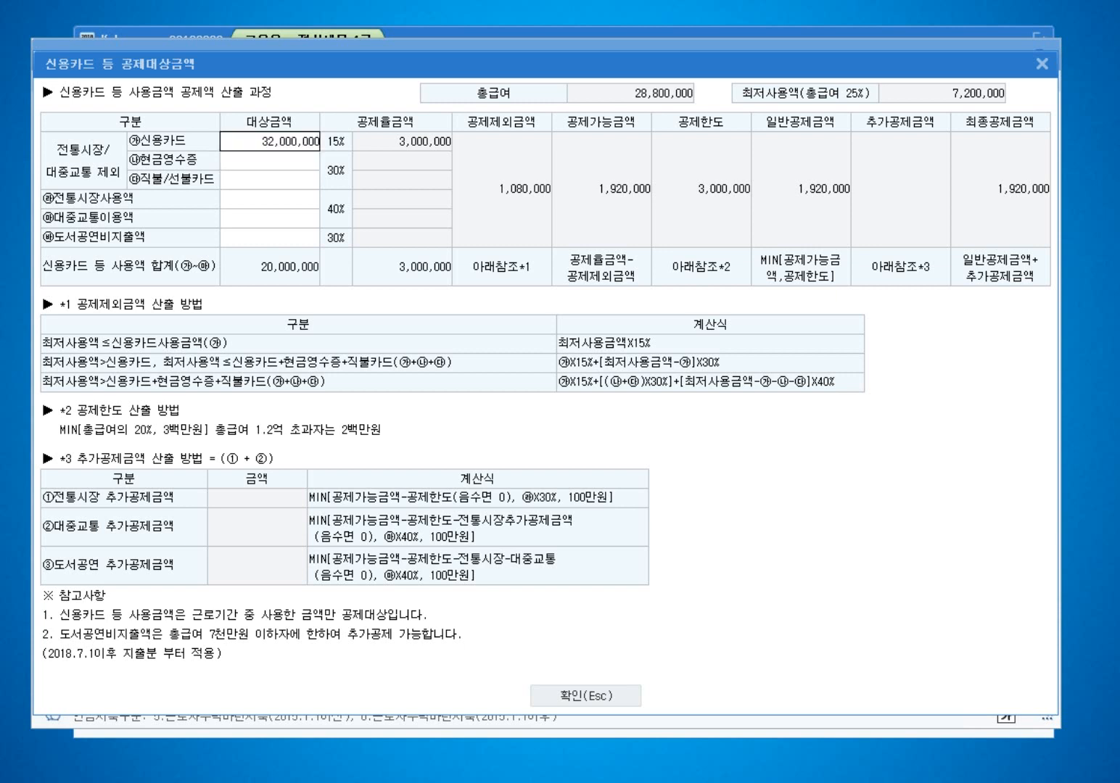
key(Return)
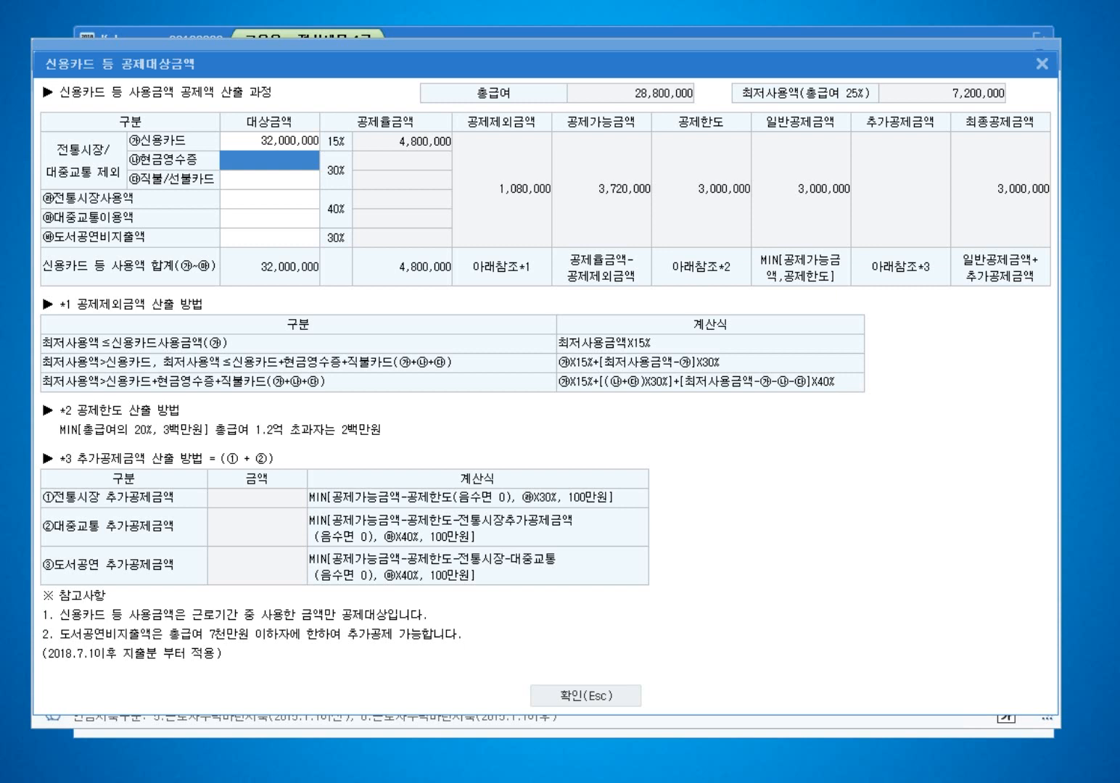
key(Return)
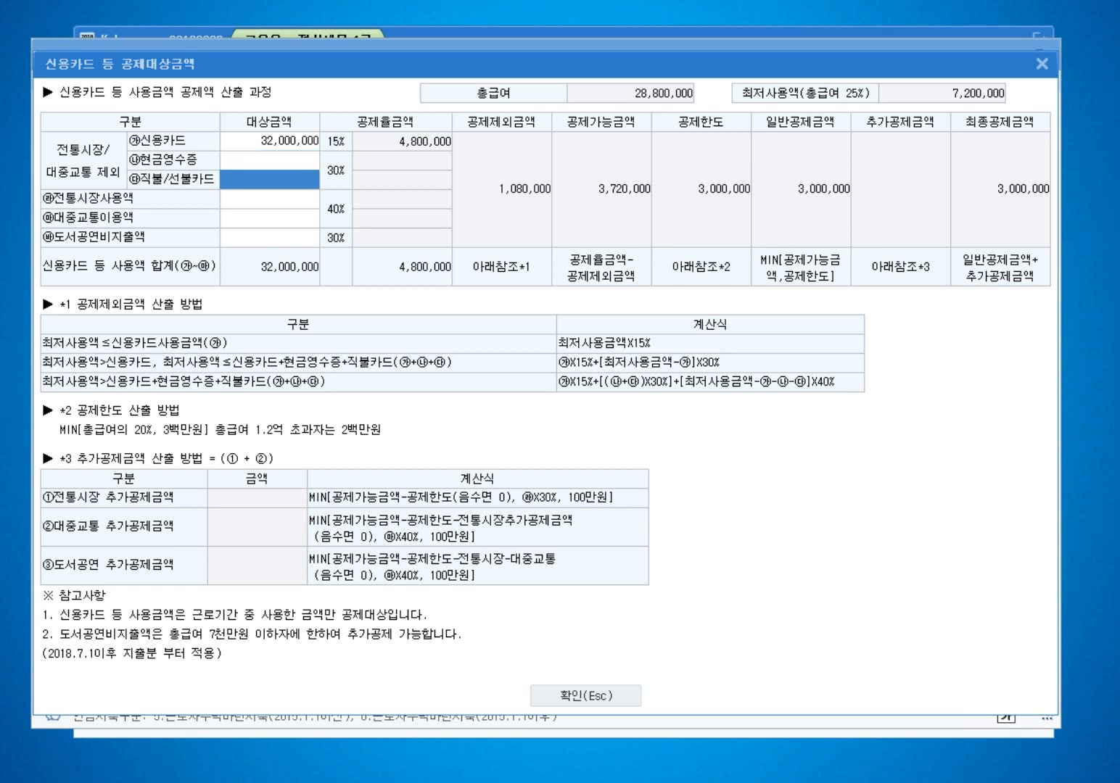
key(Return)
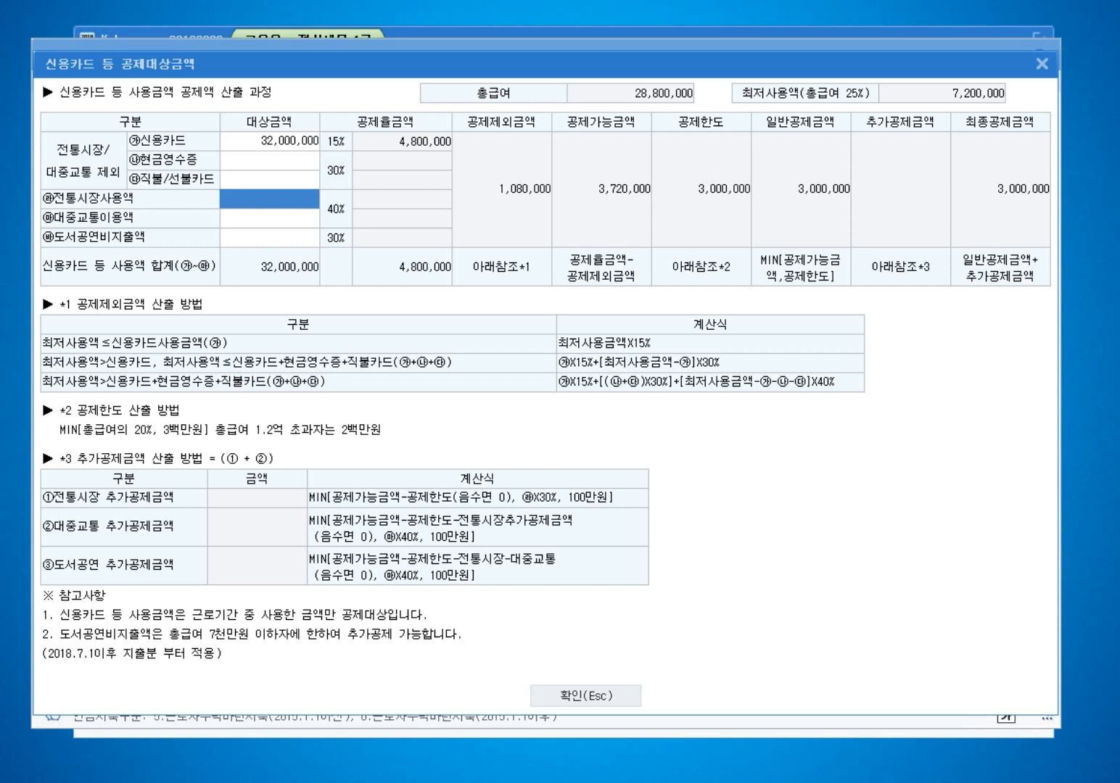
key(Return)
key(Return)
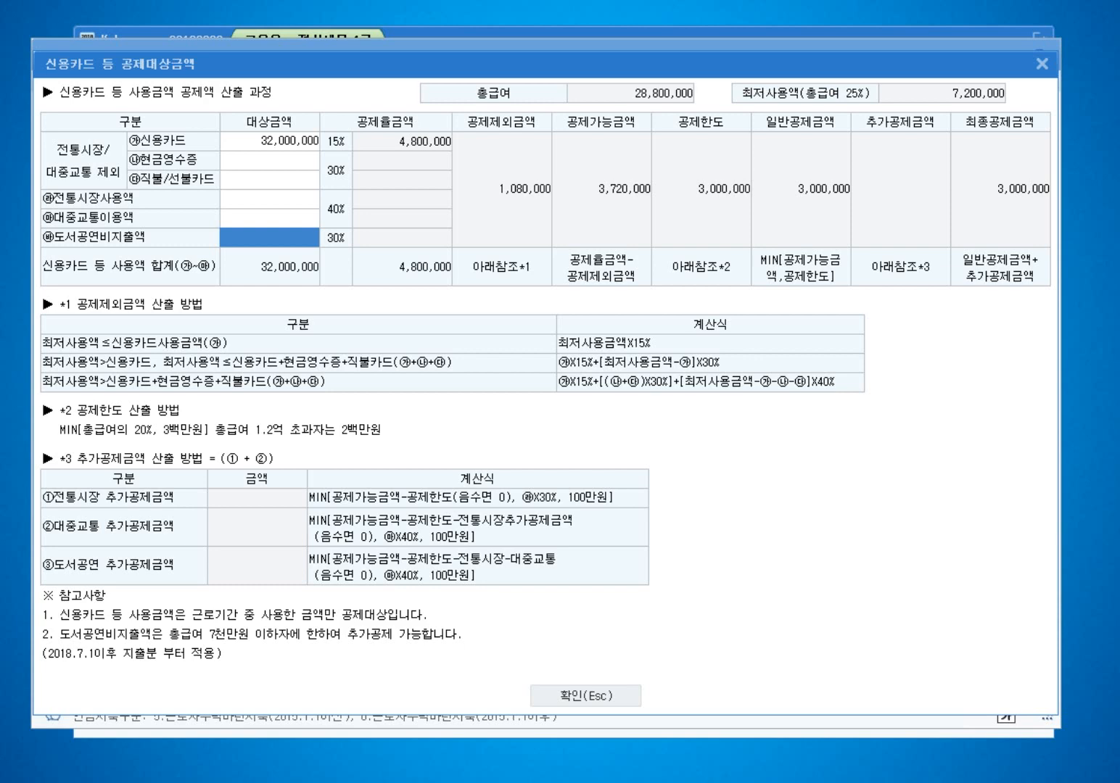
key(Escape)
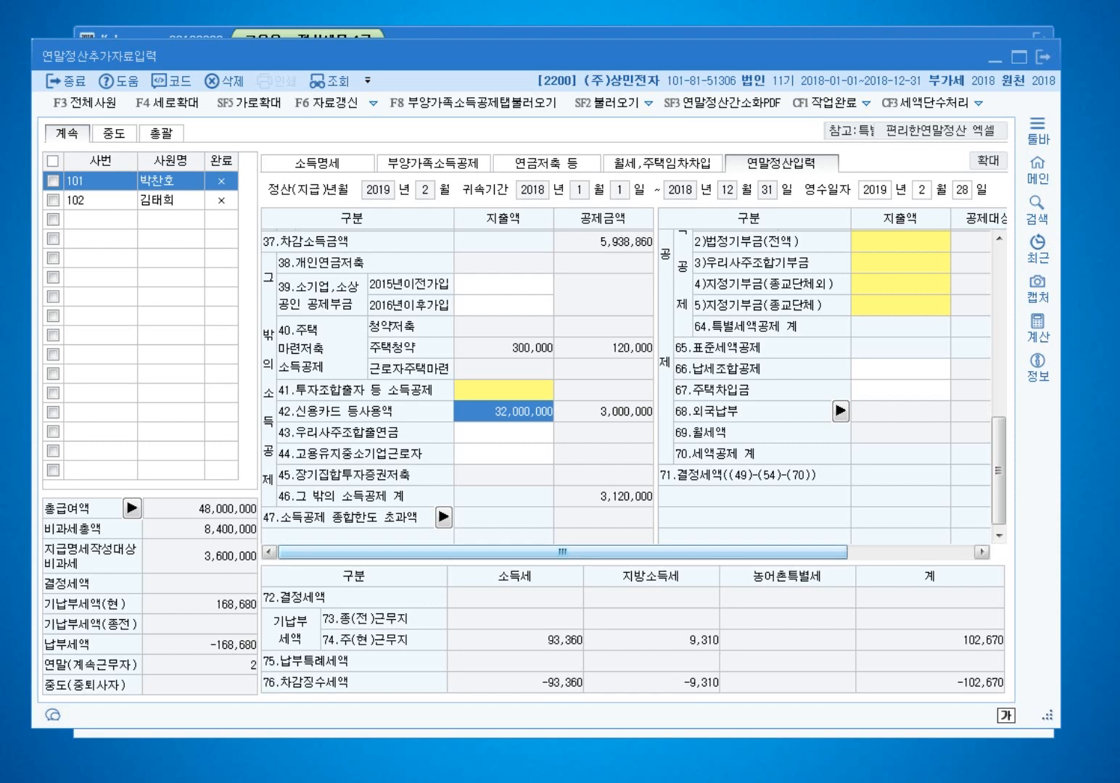
Step: Scroll the settlement grid to 59.연금저축 and switch to the 연금저축 등 page
drag(563, 553, 641, 552)
scroll(631, 391, up, 3)
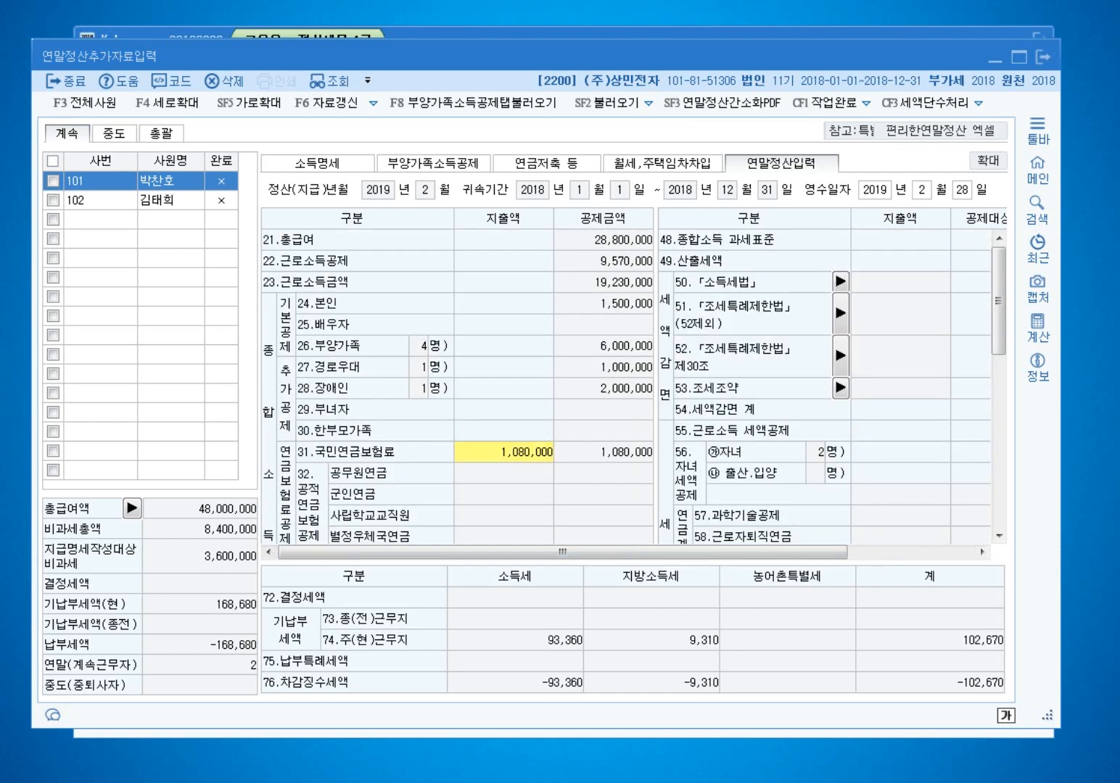
scroll(631, 392, down, 3)
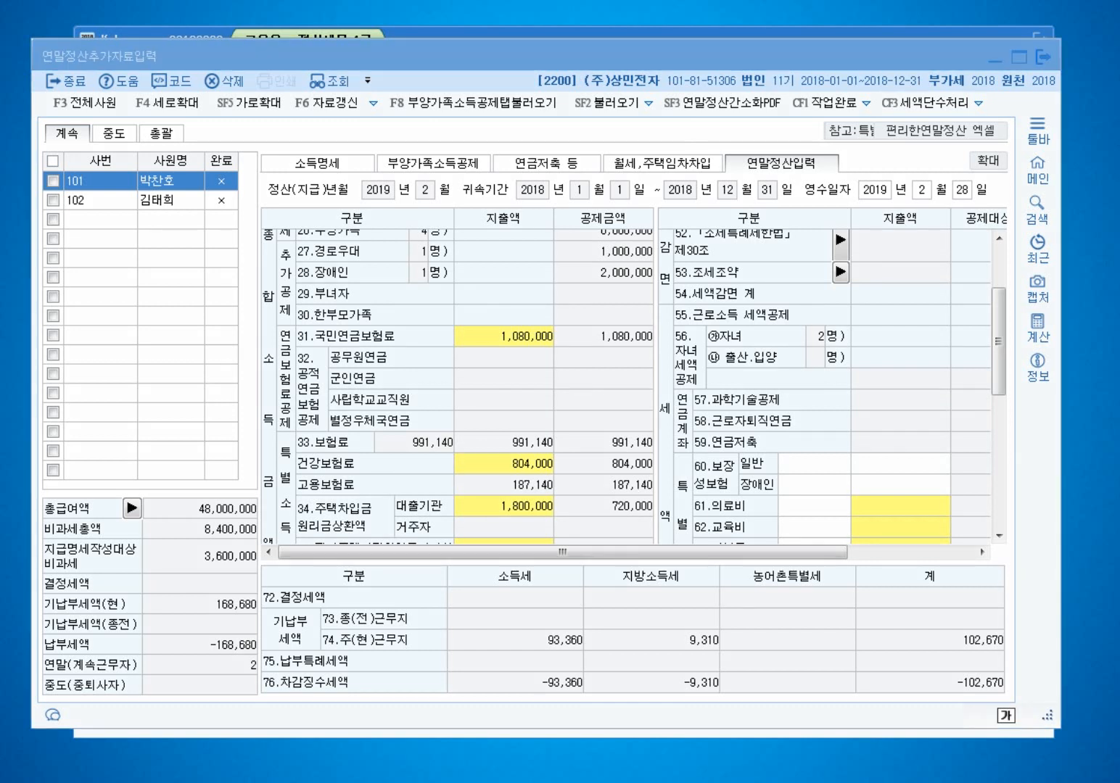
mouse_move(752, 454)
mouse_down()
mouse_move(693, 450)
mouse_move(732, 425)
mouse_move(737, 451)
mouse_move(764, 462)
mouse_move(760, 476)
mouse_move(767, 462)
mouse_up()
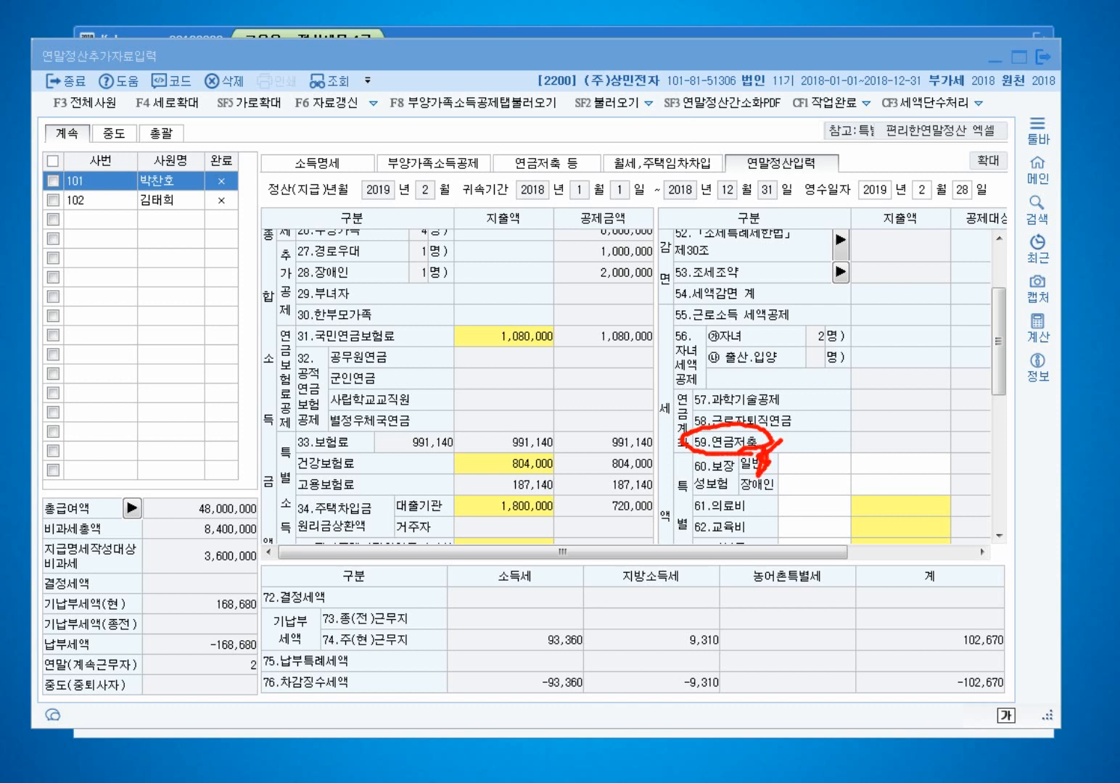
key(Escape)
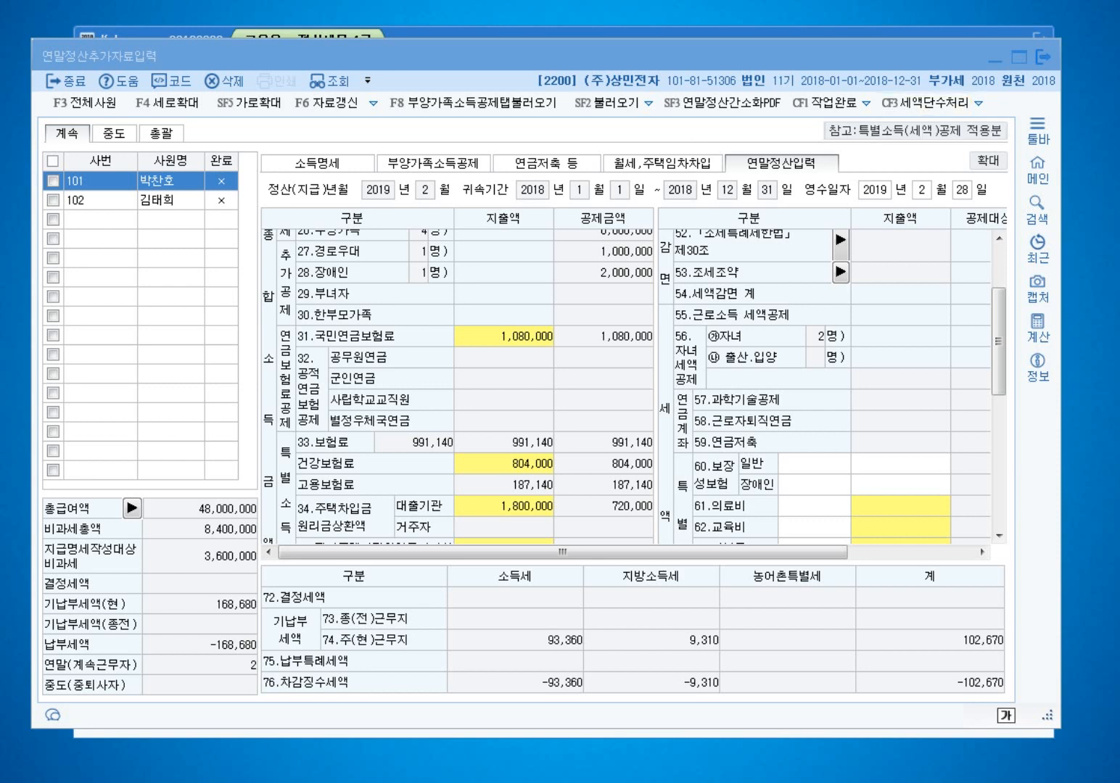
click(547, 163)
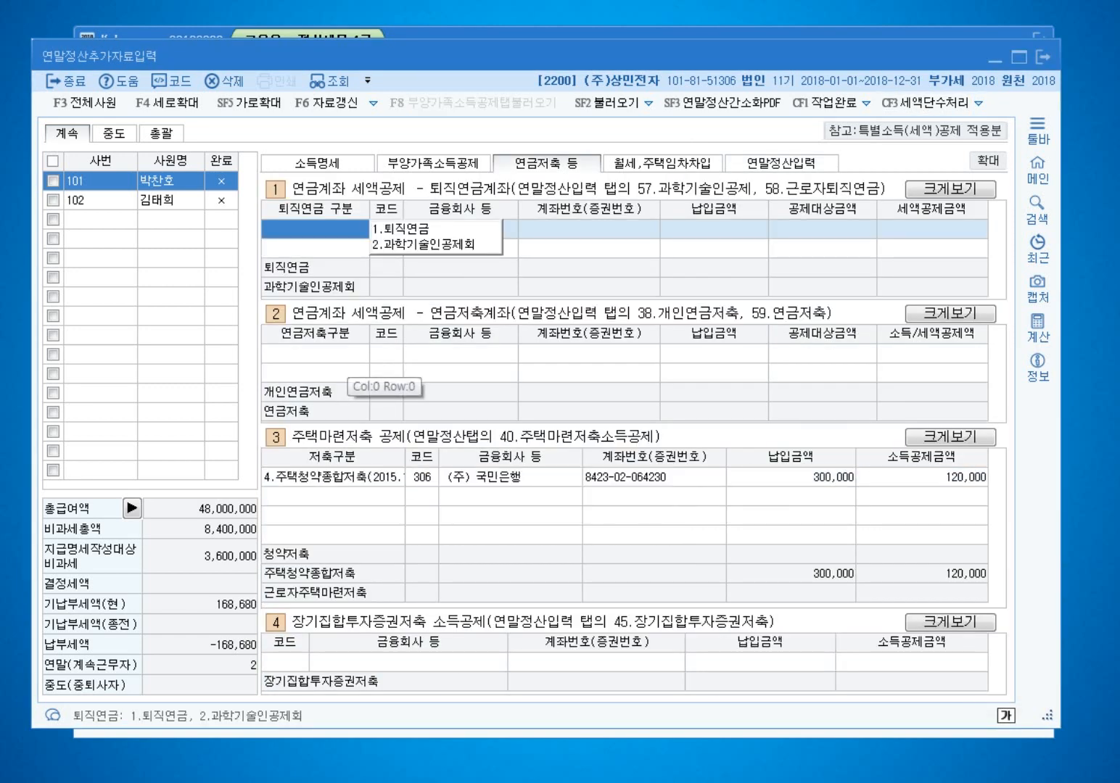
Step: Select the first 연금저축구분 cell in section 2 to show its savings-type choices
click(315, 354)
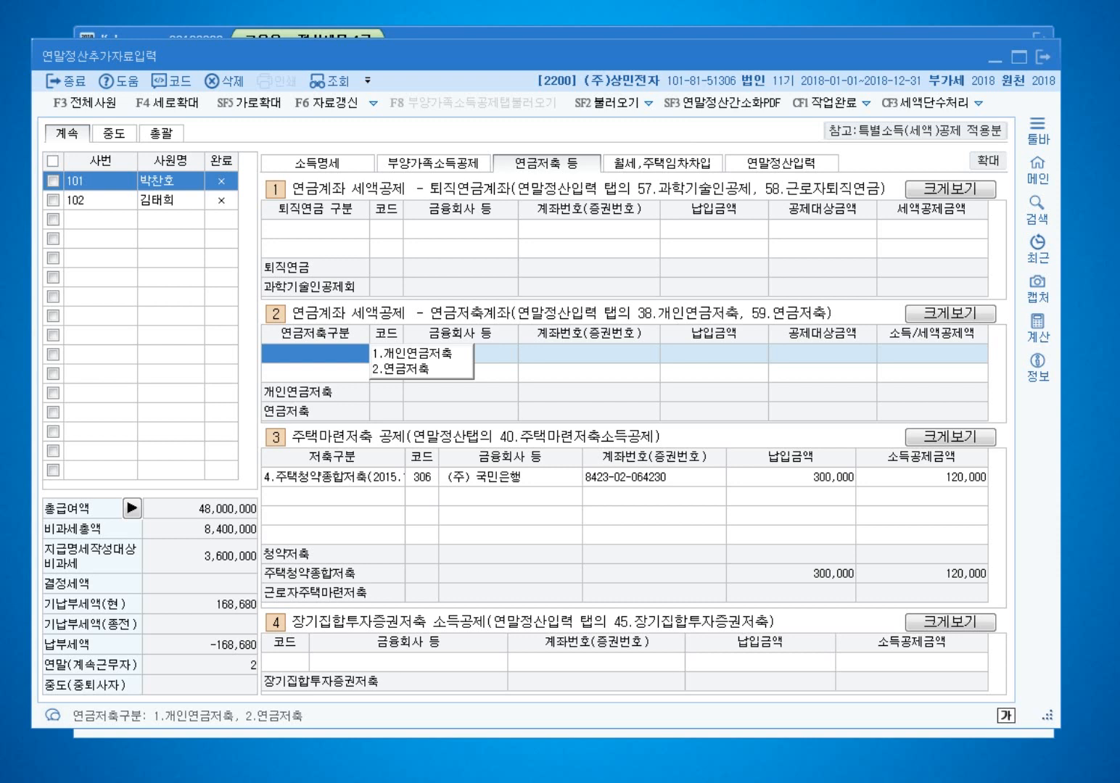
Step: Set the savings type to 2.연금저축 with 315 (주)경남은행 as the bank
click(427, 370)
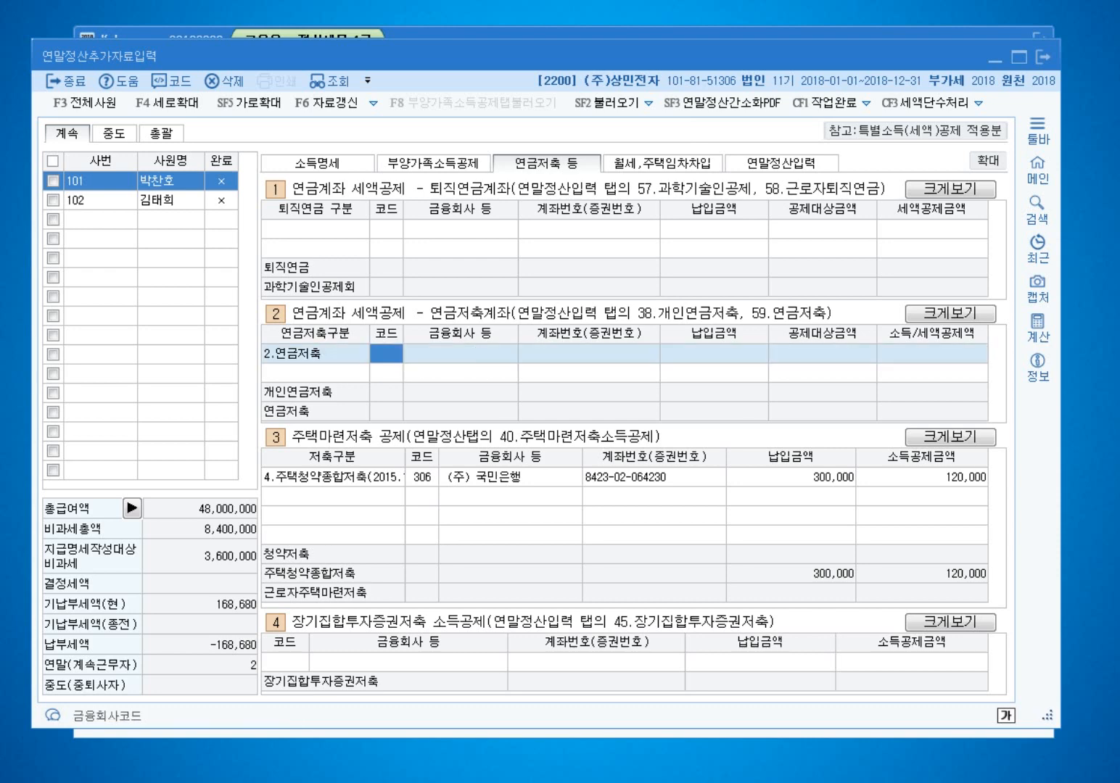
key(F2)
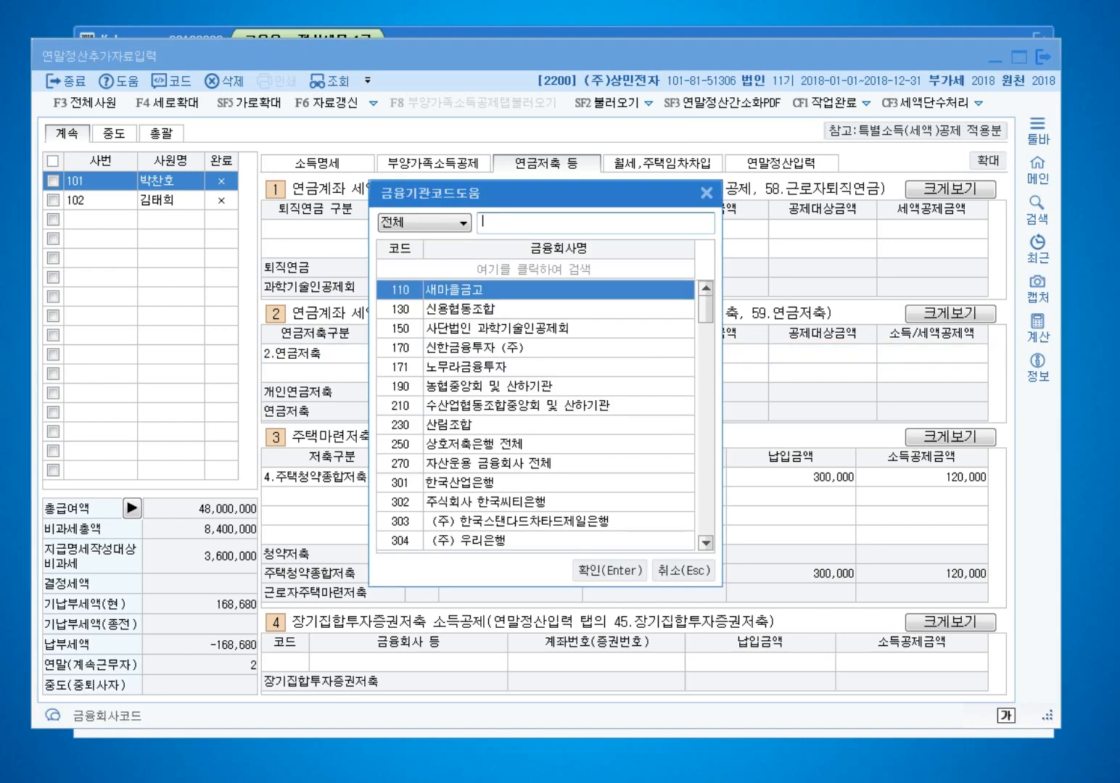
text(겨ㅇ남은행)
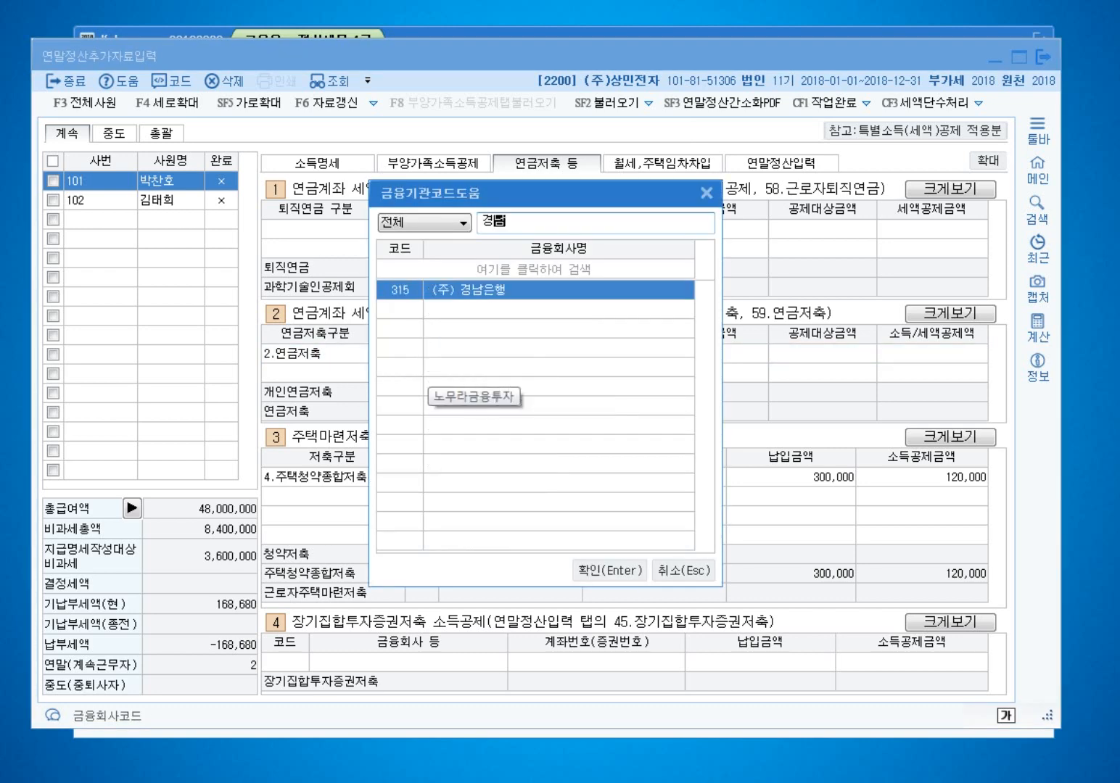
key(Return)
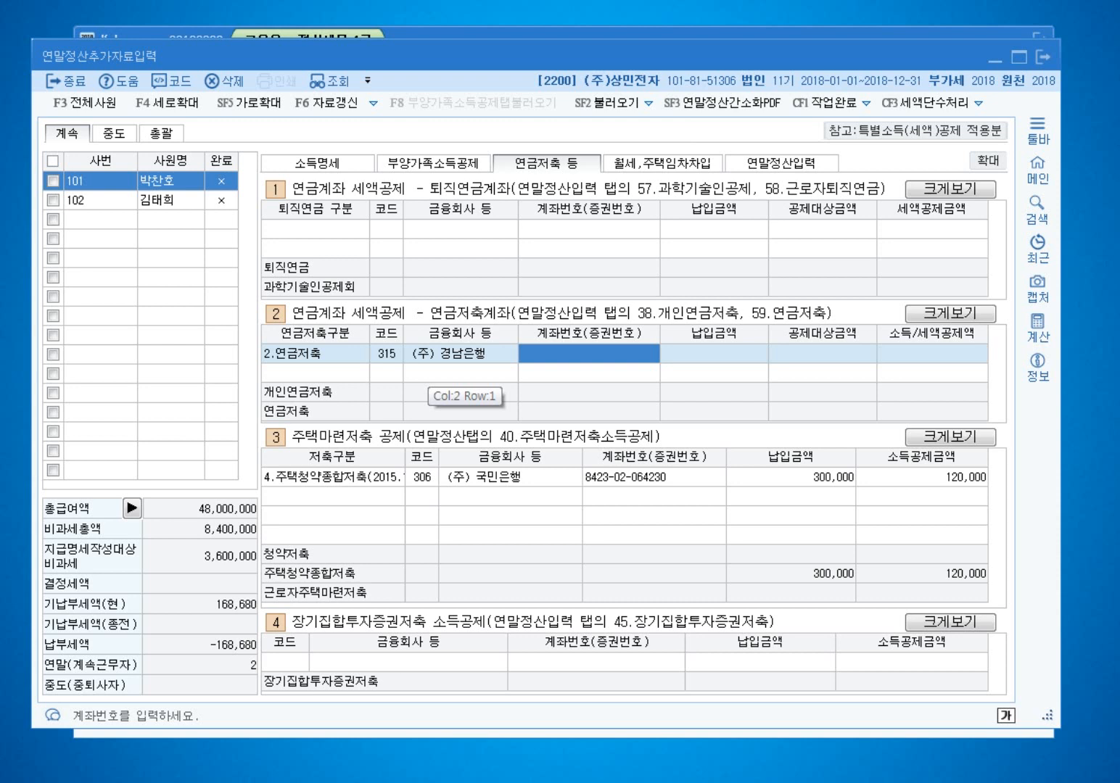
Step: Enter the account number and a 3,200,000 payment, then return to 연말정산입력
text(123456)
key(Return)
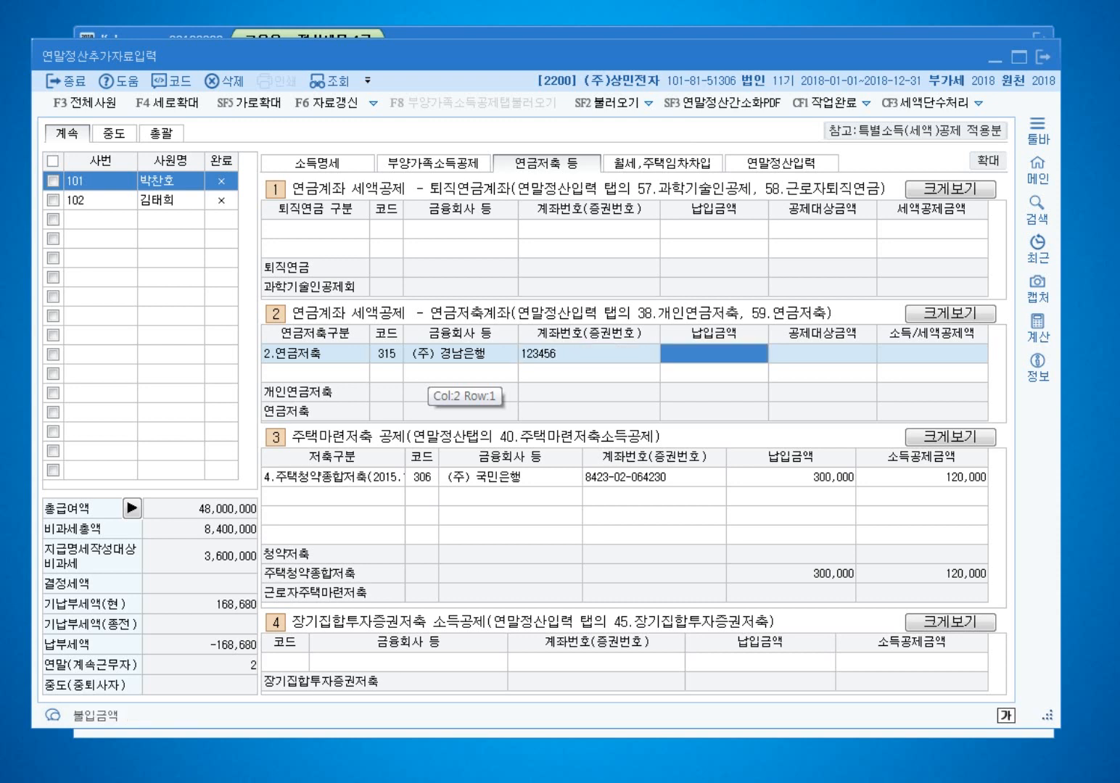
text(3200000)
key(Return)
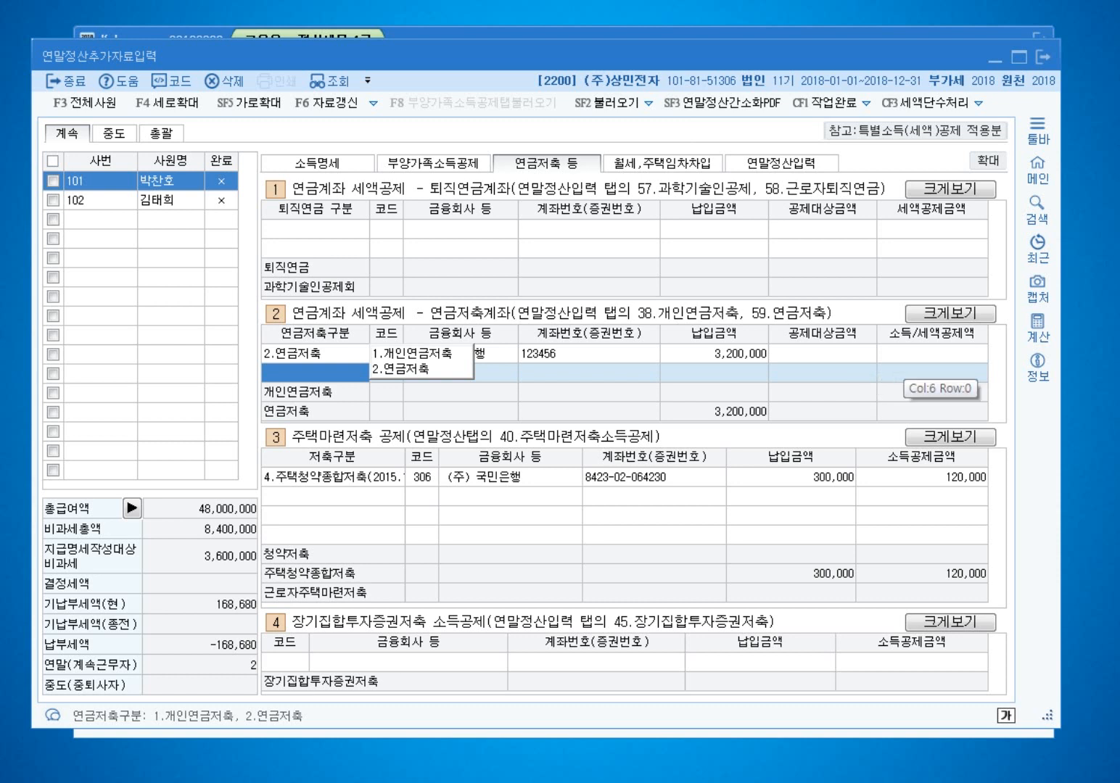
click(725, 355)
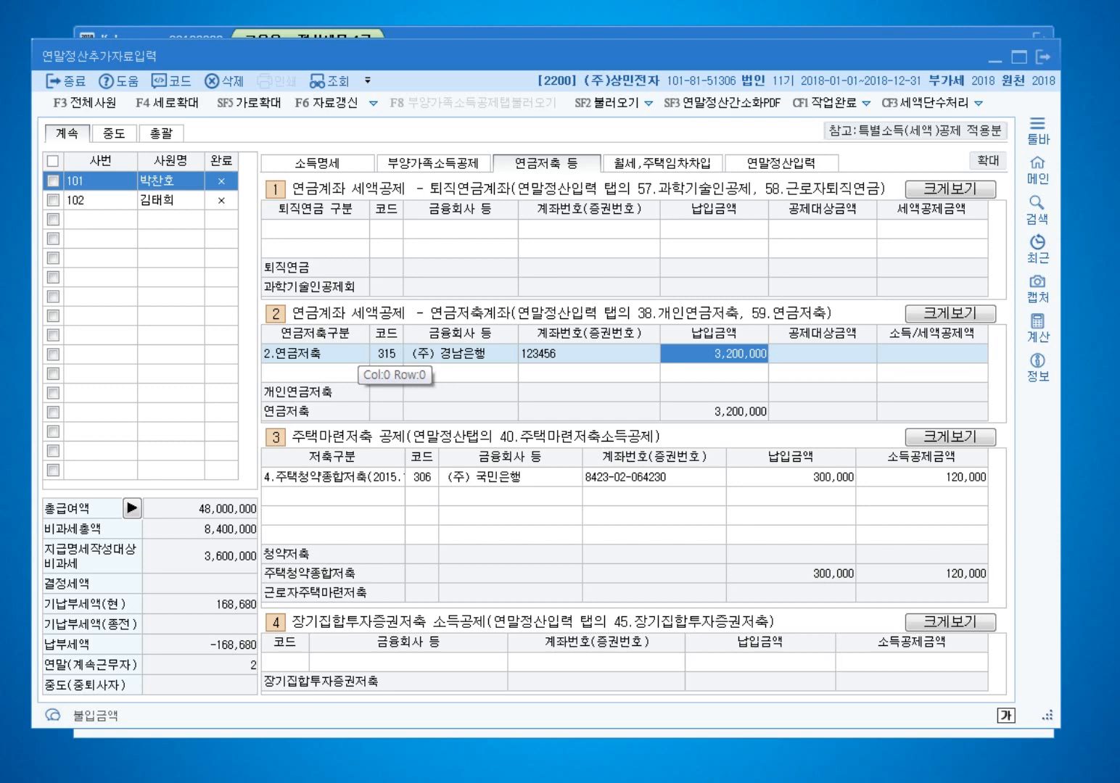
click(781, 162)
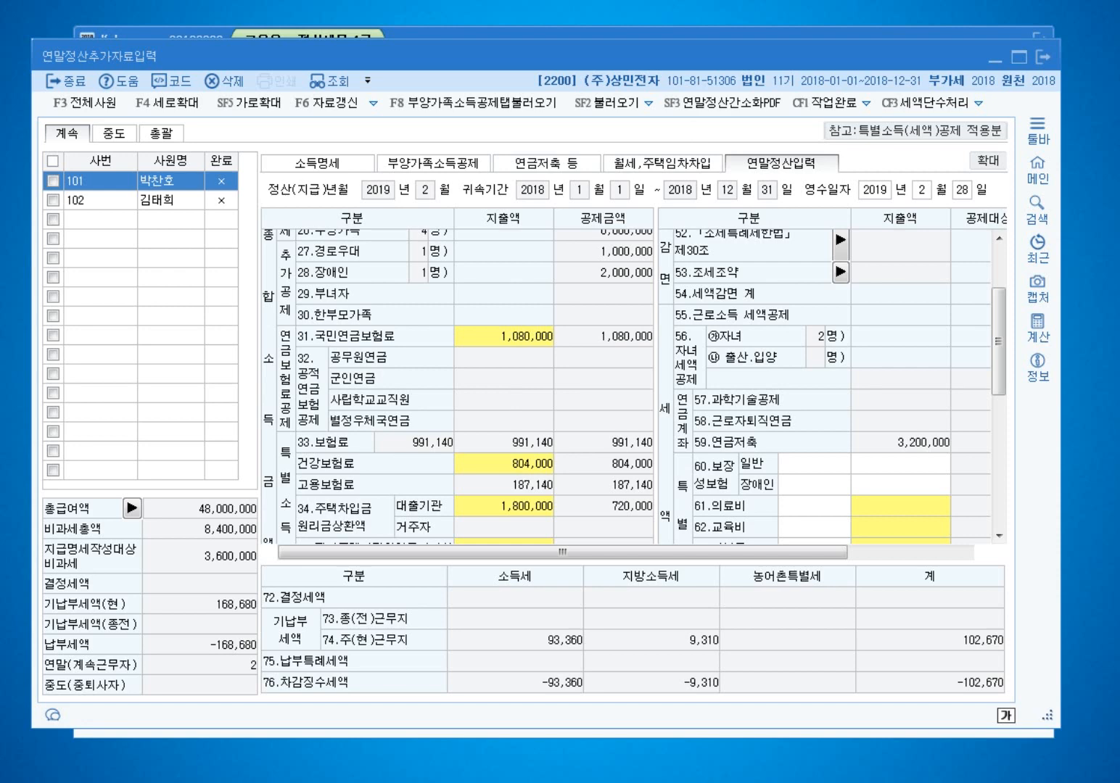
scroll(998, 340, down, 4)
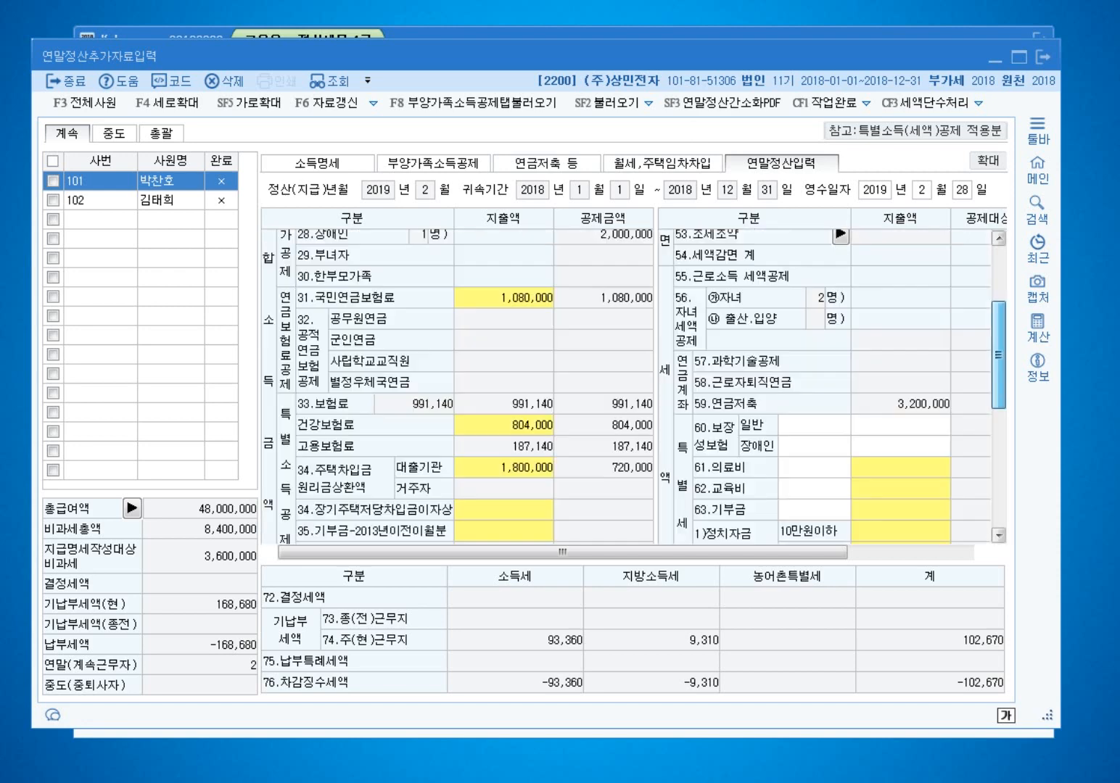
scroll(998, 425, up, 1)
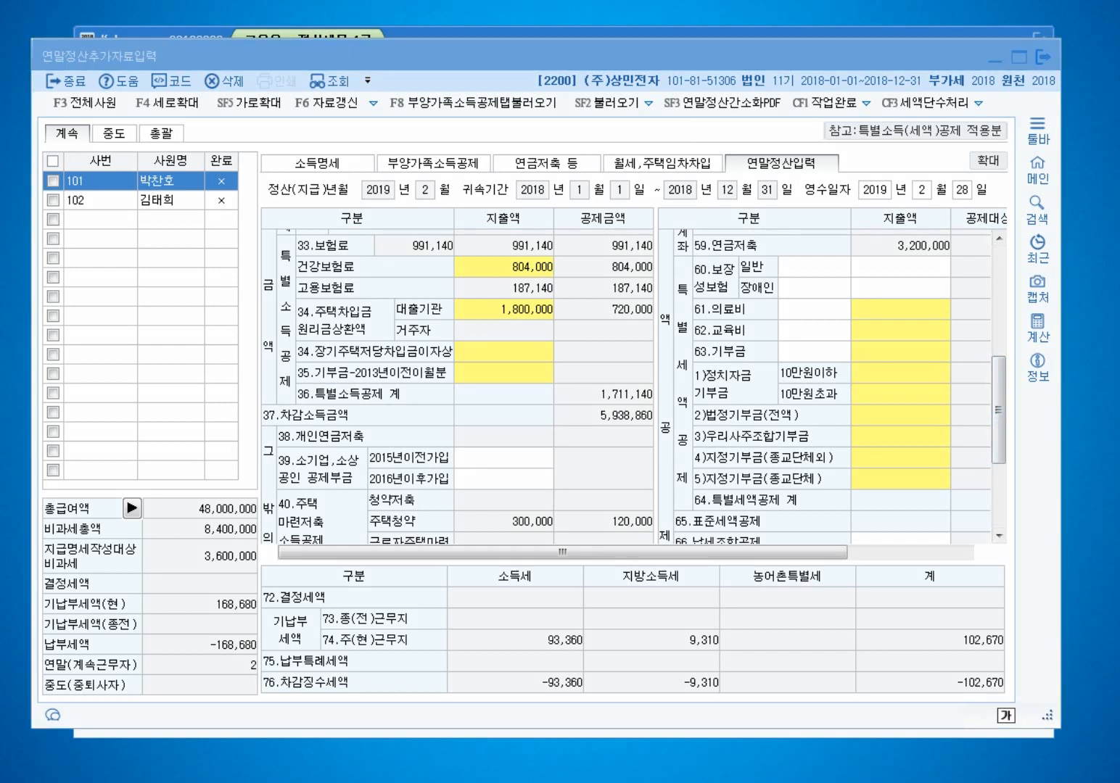
mouse_move(956, 299)
mouse_down()
mouse_move(691, 308)
mouse_move(870, 245)
mouse_move(957, 297)
mouse_up()
mouse_move(799, 259)
mouse_down()
mouse_move(792, 277)
mouse_move(850, 260)
mouse_move(787, 312)
mouse_move(874, 298)
mouse_up()
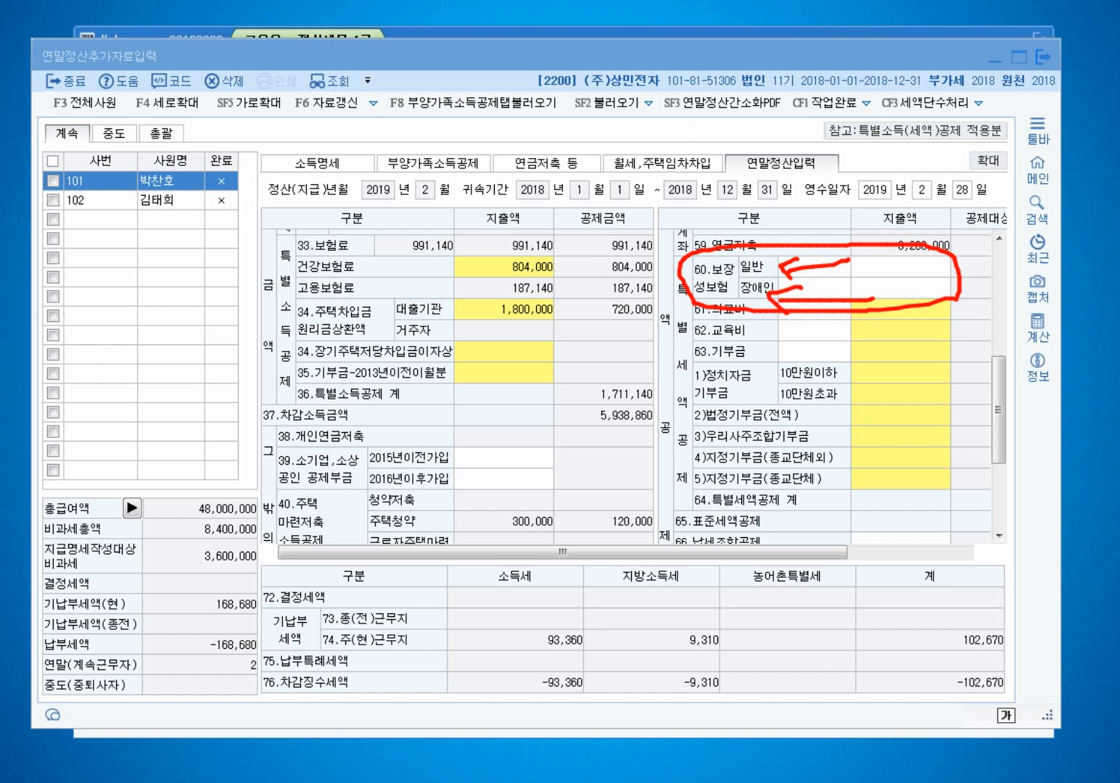
mouse_move(771, 275)
mouse_down()
mouse_move(738, 280)
mouse_move(787, 261)
mouse_move(736, 283)
mouse_up()
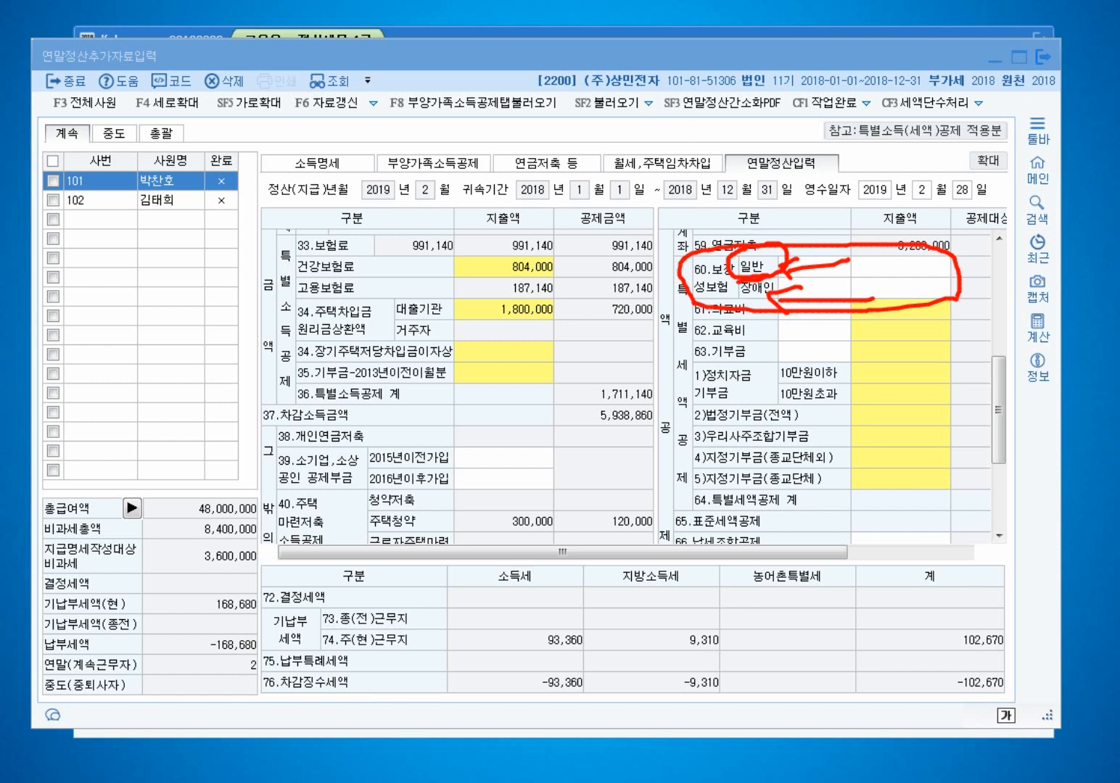
mouse_move(776, 308)
mouse_down()
mouse_move(718, 309)
mouse_move(781, 286)
mouse_move(778, 299)
mouse_move(753, 307)
mouse_up()
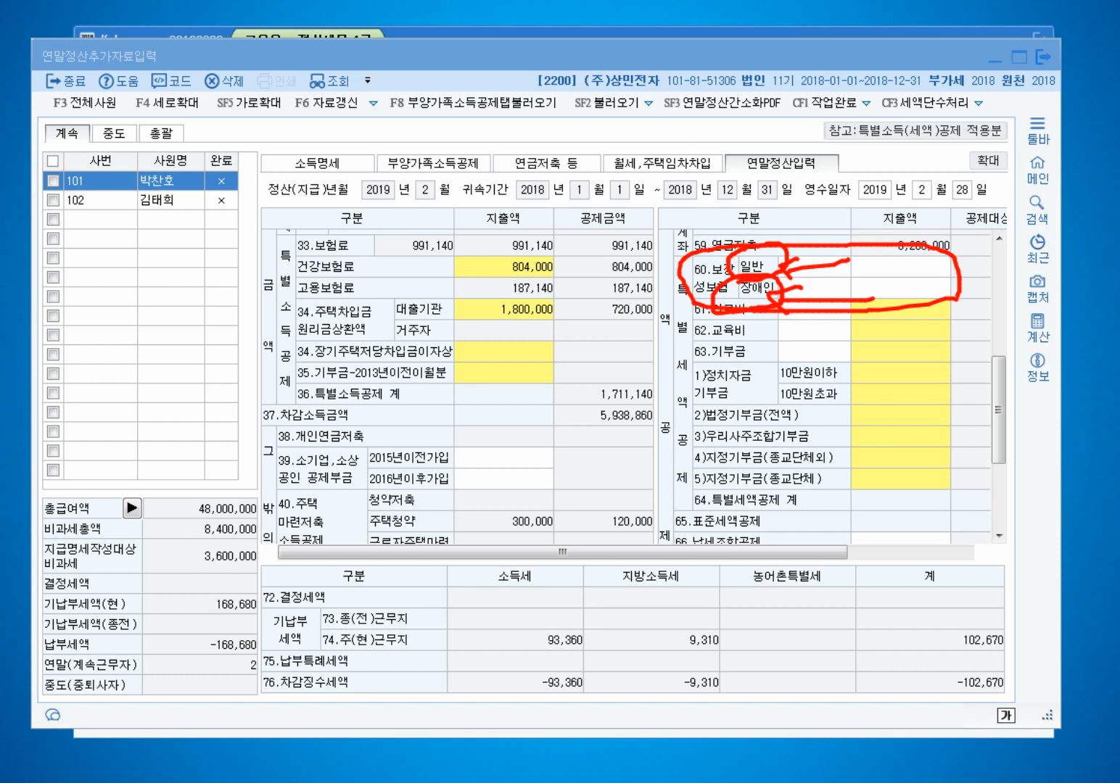
mouse_move(737, 291)
mouse_down()
mouse_move(682, 303)
mouse_move(718, 253)
mouse_move(741, 295)
mouse_up()
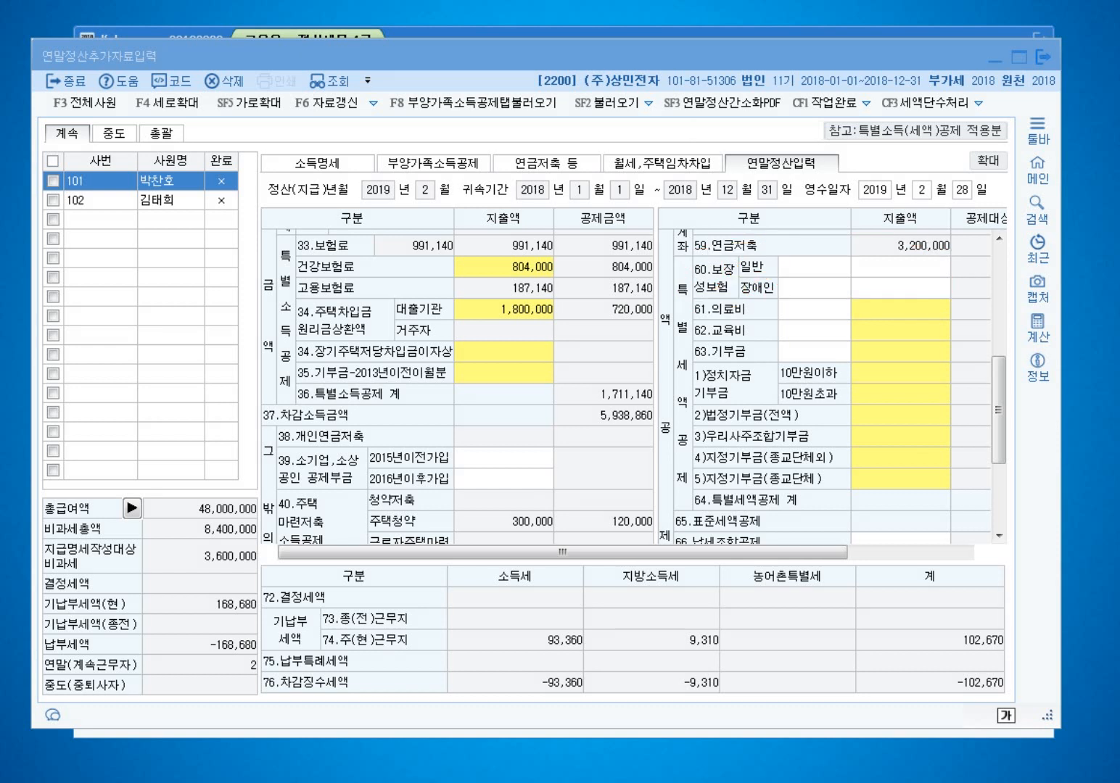
click(900, 266)
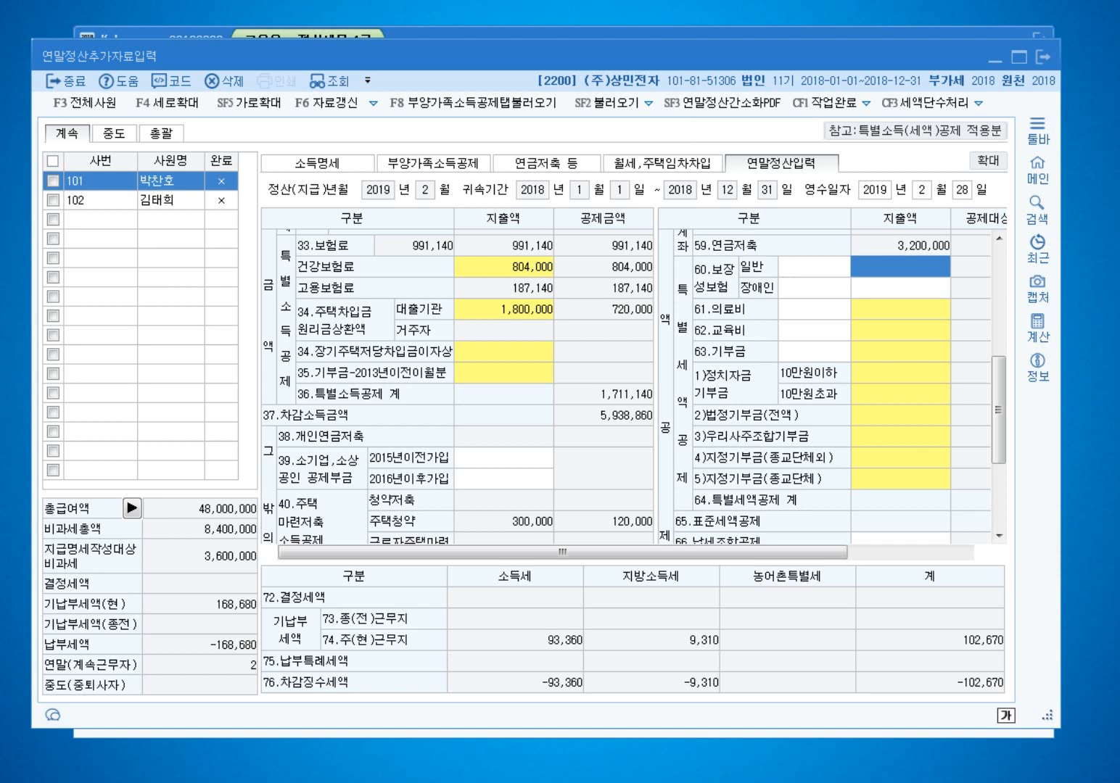
Step: Enter 500,000 as the 60.보장성보험 일반 spending amount
text(500000)
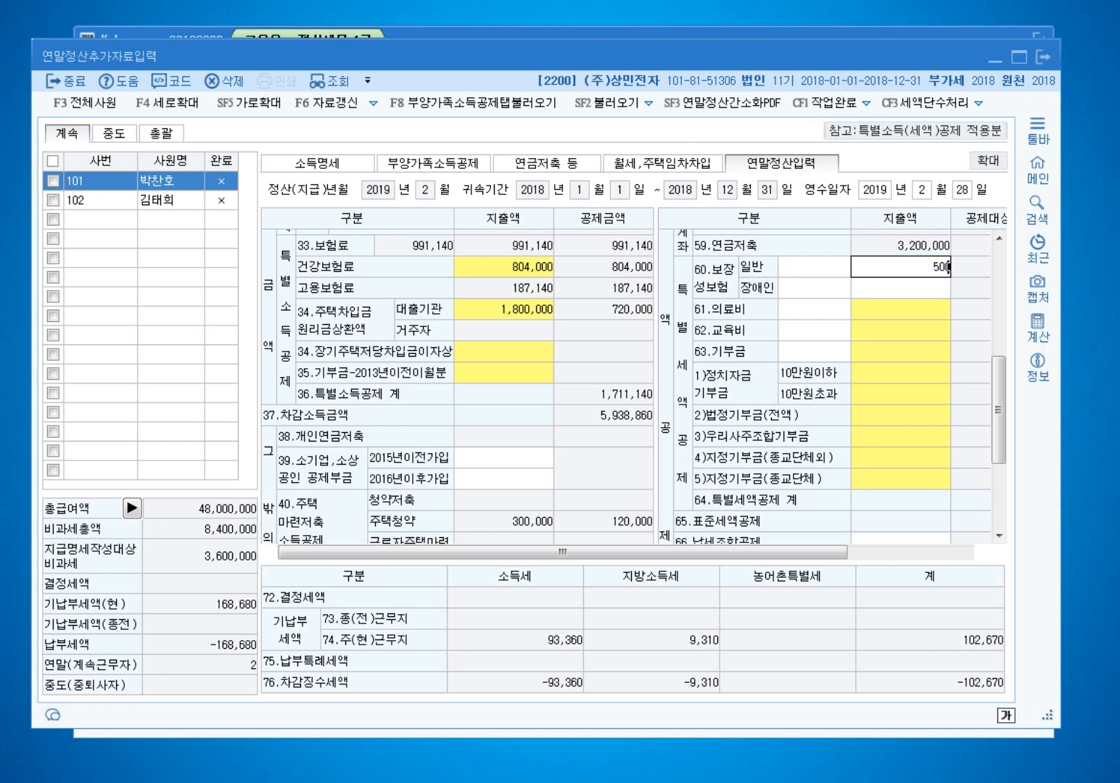
key(Return)
click(813, 267)
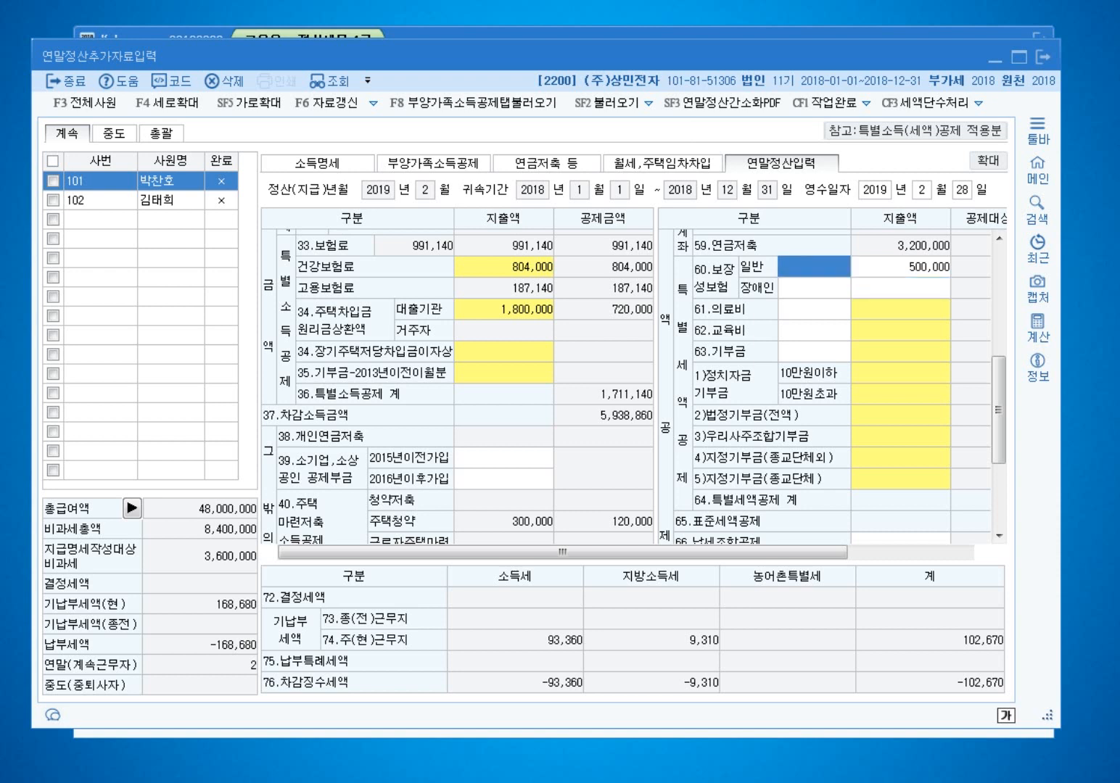
click(814, 288)
click(814, 267)
click(814, 288)
click(900, 267)
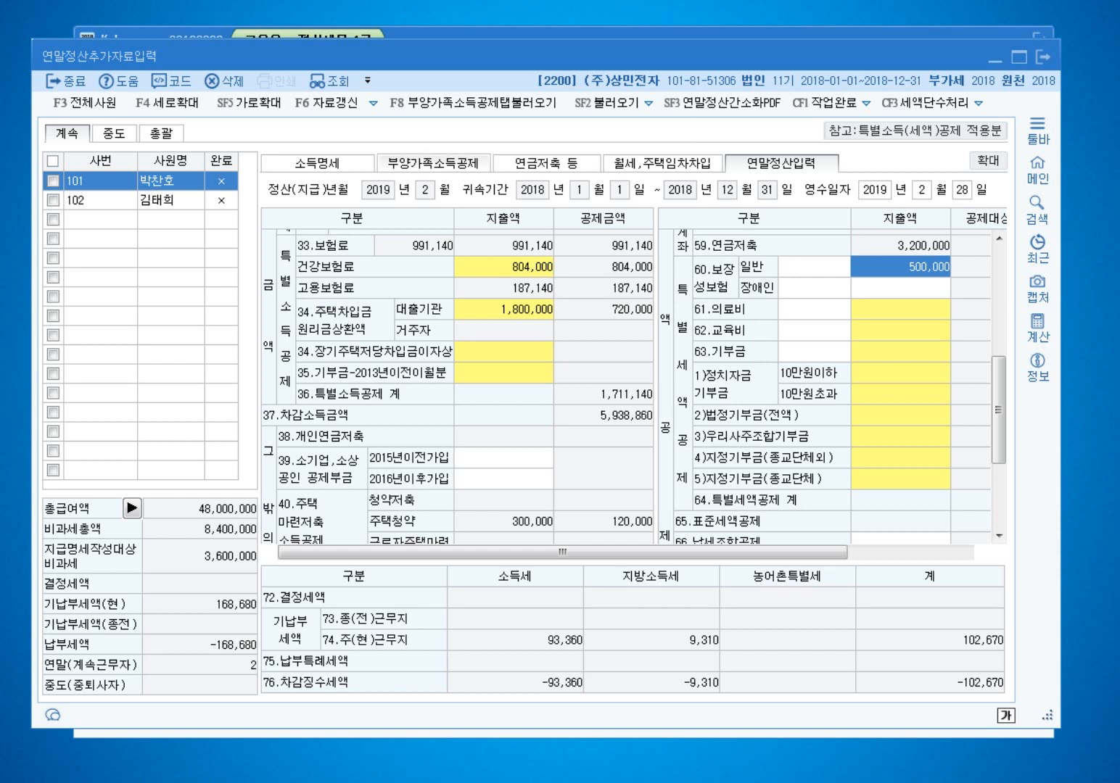
Step: Review the fifth dependent on the 부양가족소득공제 list, then return to 연말정산입력
click(433, 163)
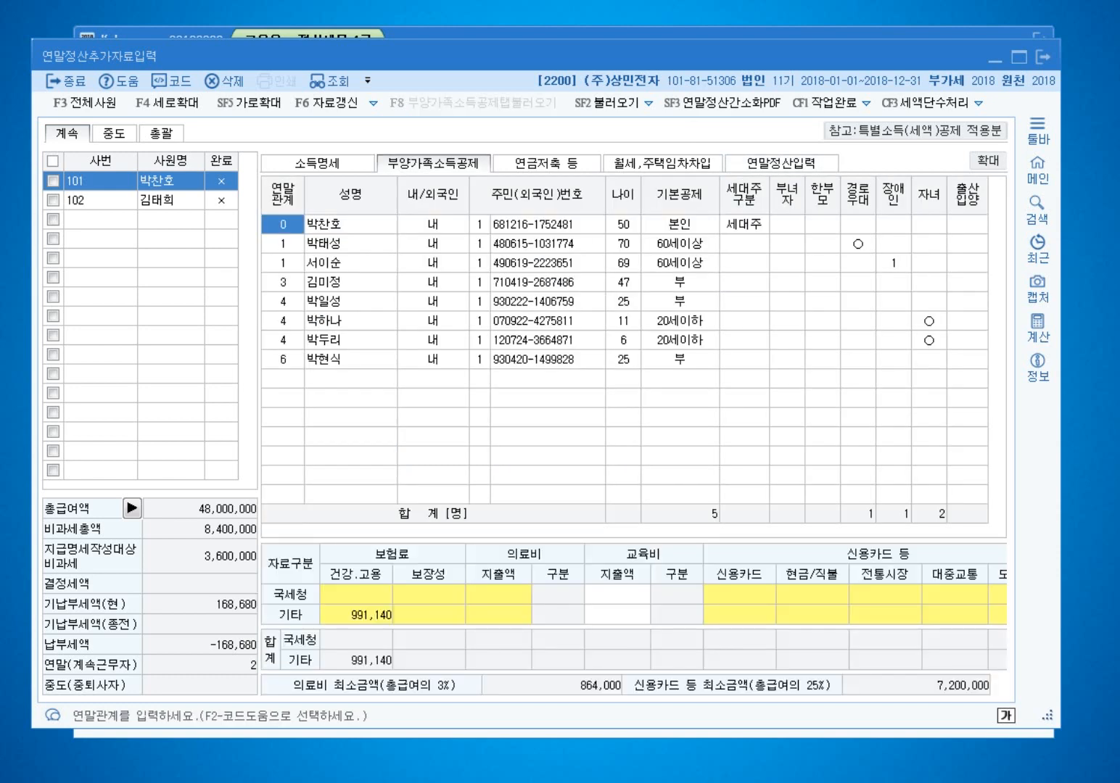
click(350, 301)
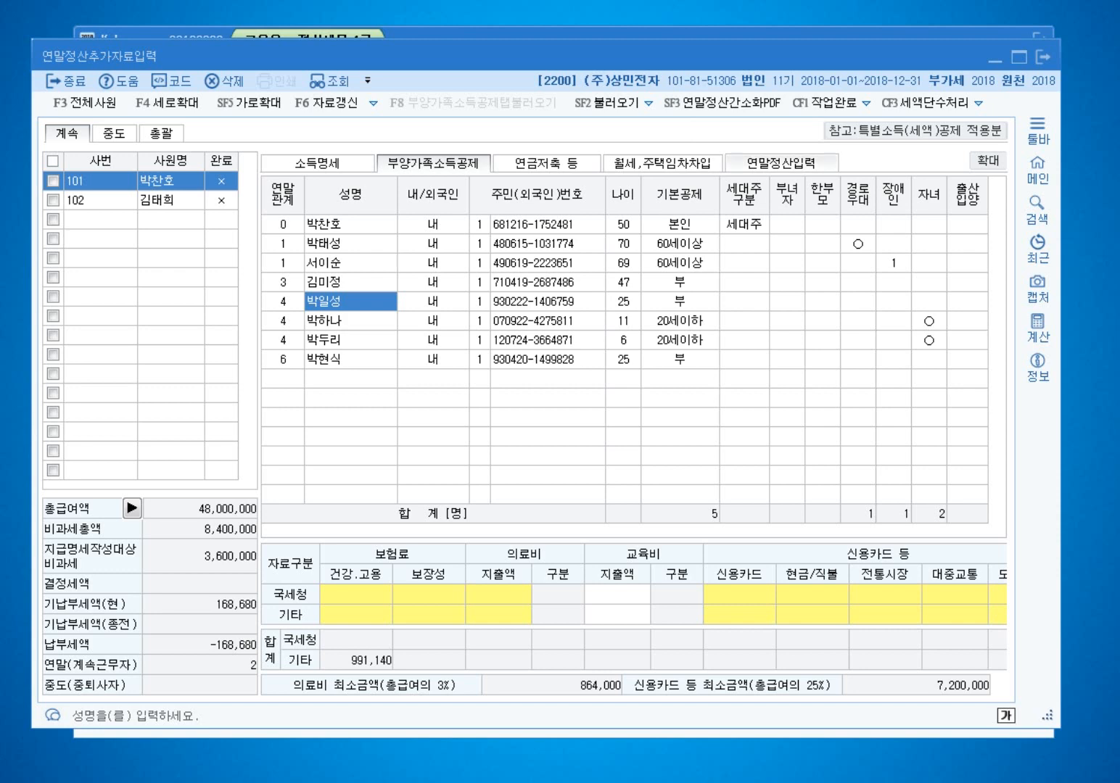
click(781, 163)
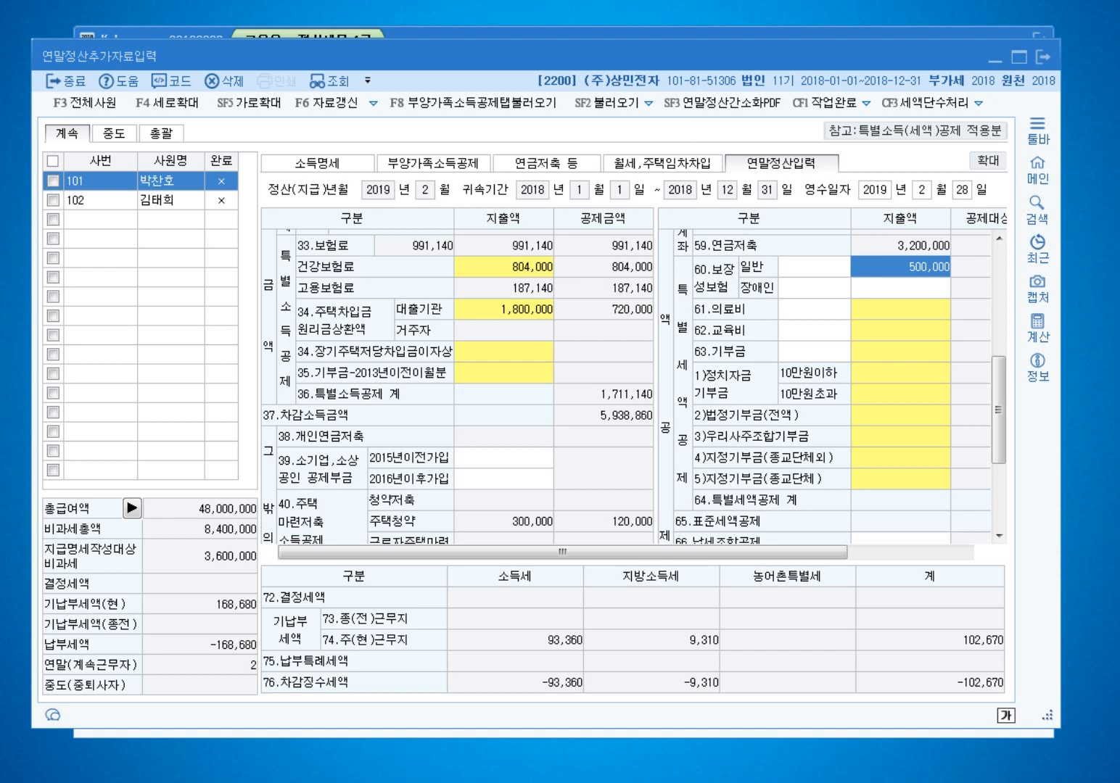
Step: Enter 600,000 as 장애인 insurance spending and open the 61.의료비 breakdown
click(900, 288)
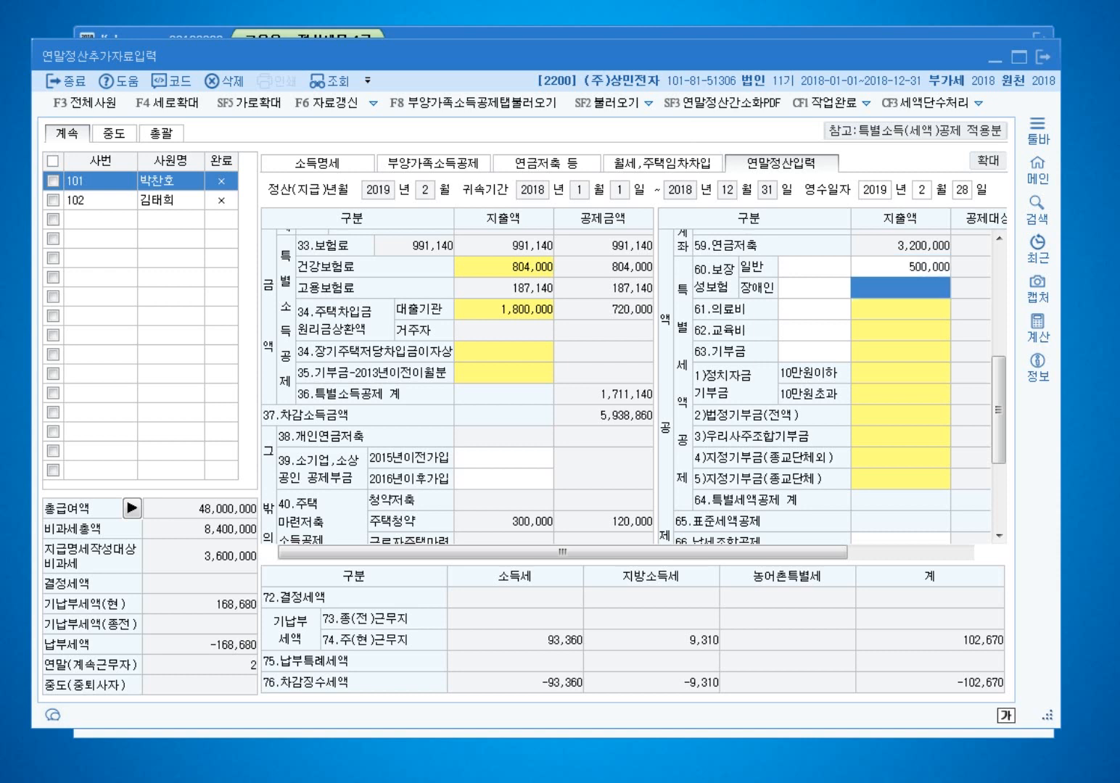
text(6000000)
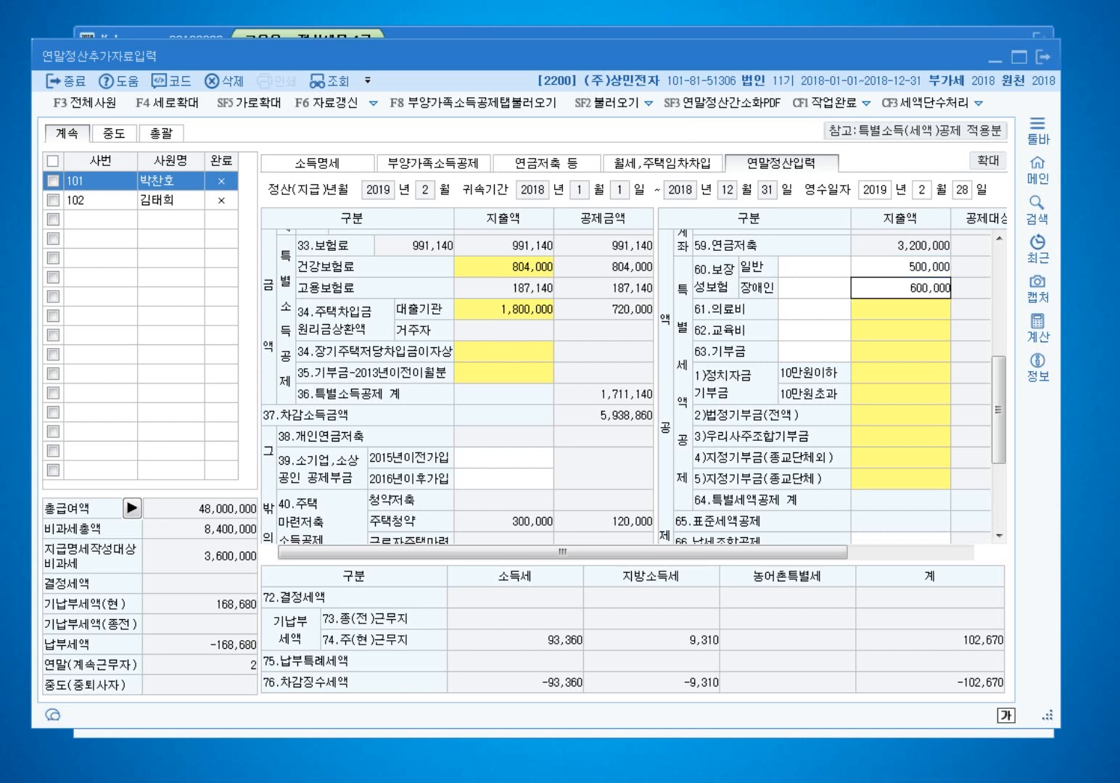
key(Return)
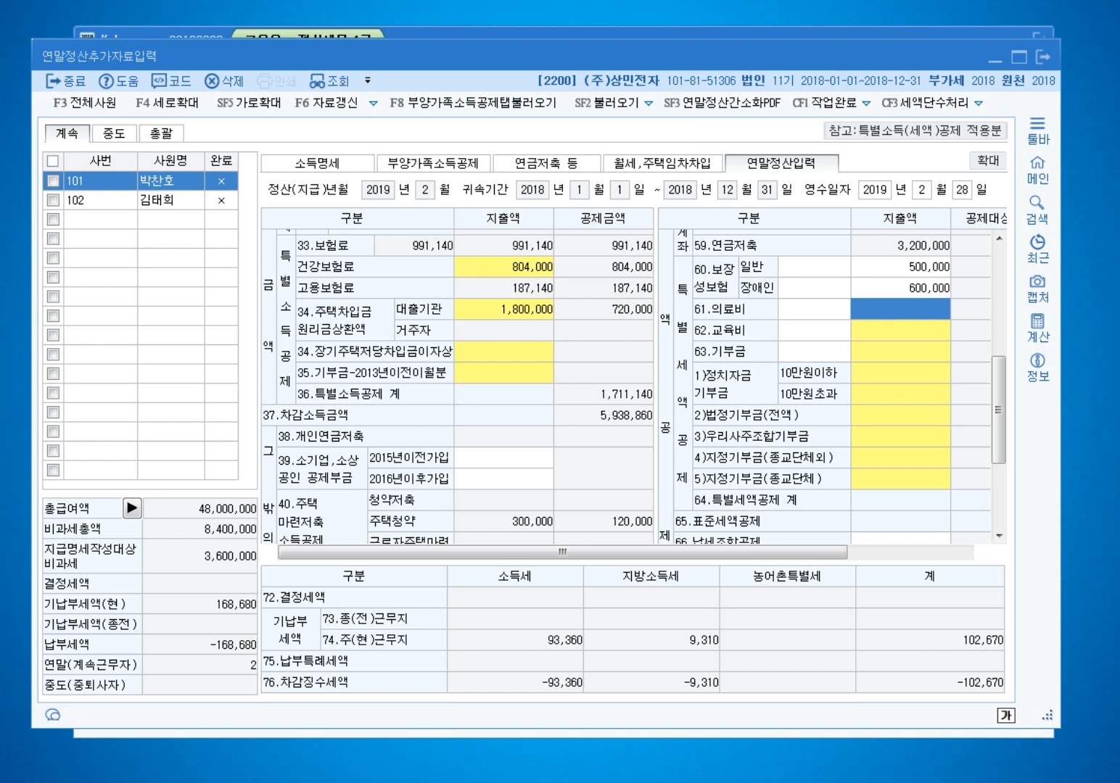
key(Return)
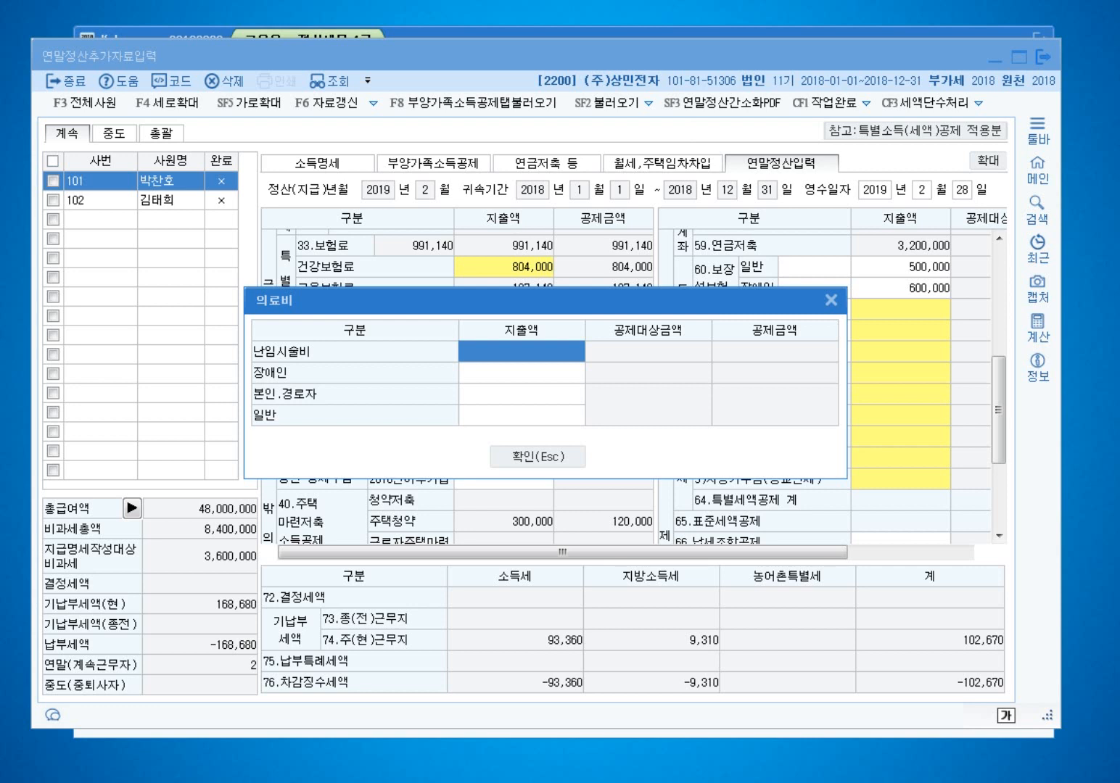
click(522, 415)
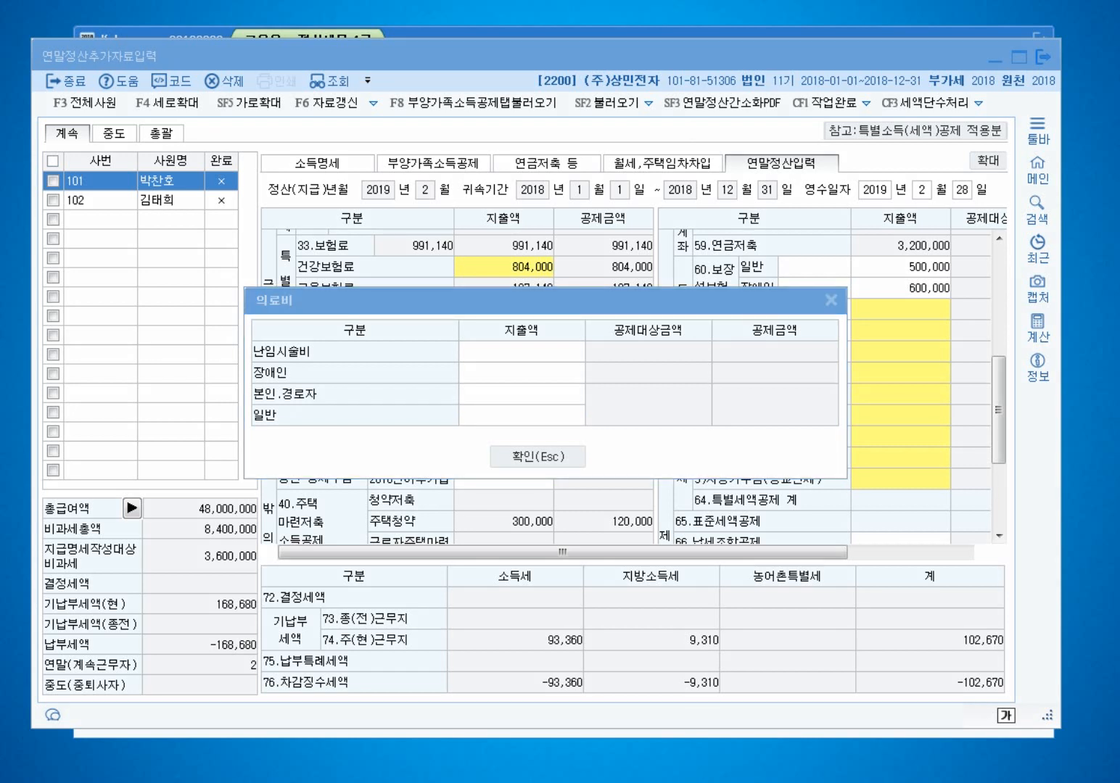
mouse_move(310, 404)
mouse_down()
mouse_move(282, 368)
mouse_move(303, 403)
mouse_up()
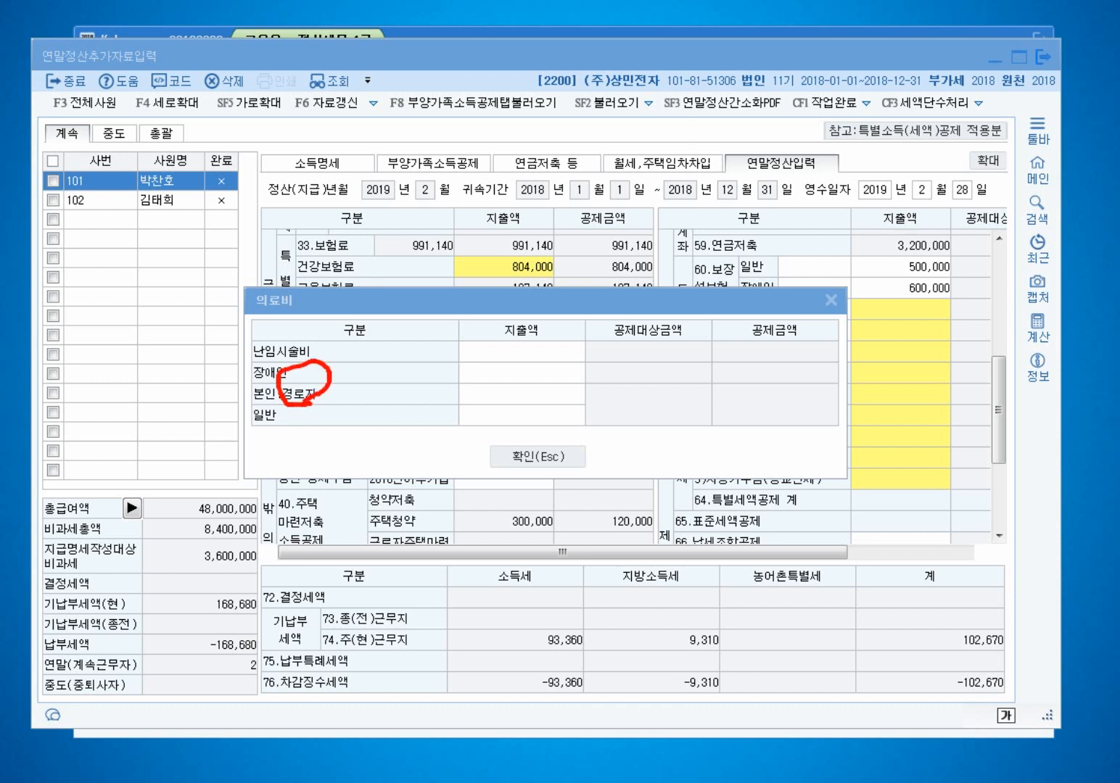
mouse_move(344, 365)
mouse_down()
mouse_move(353, 380)
mouse_move(442, 350)
mouse_up()
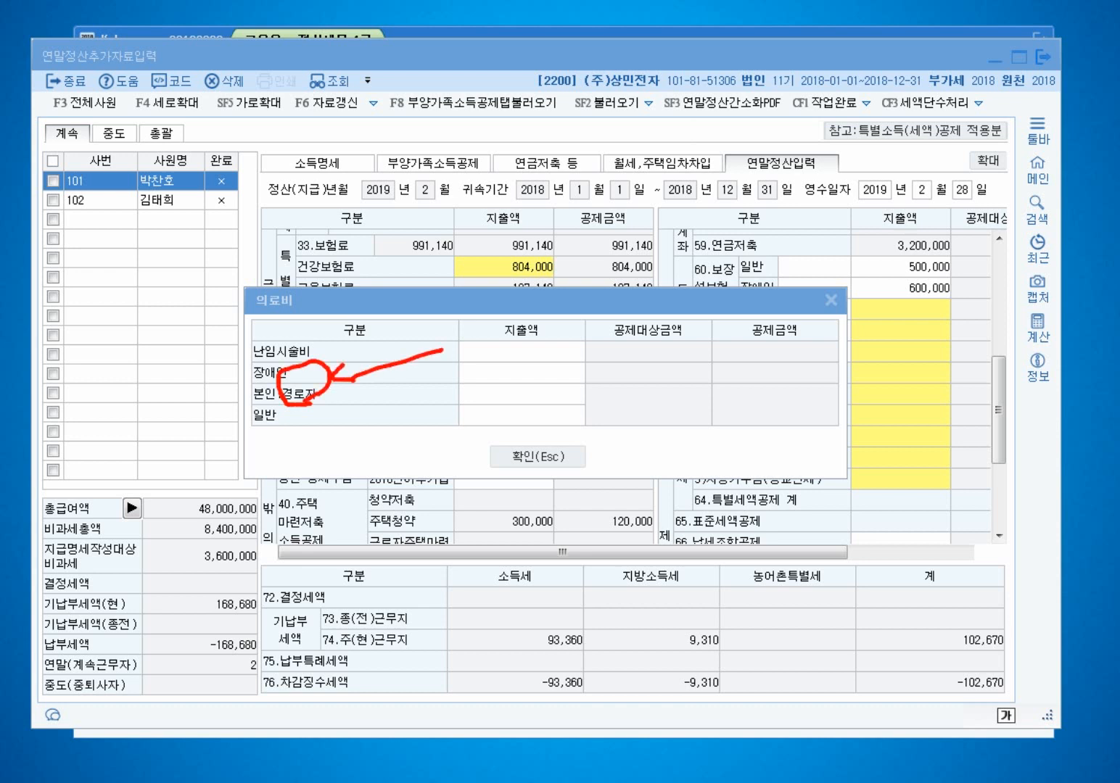
key(Escape)
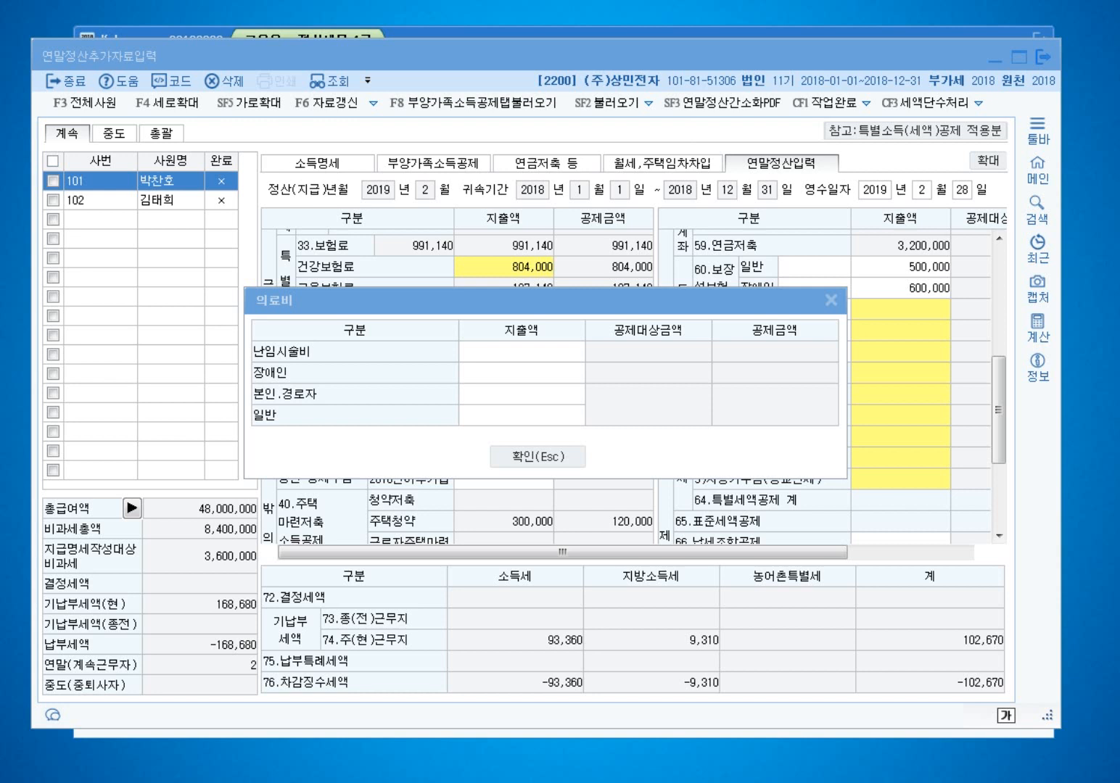
Step: Close the medical breakdown and review dependents aged 70 and 69 (disabled) before returning
click(831, 300)
click(433, 163)
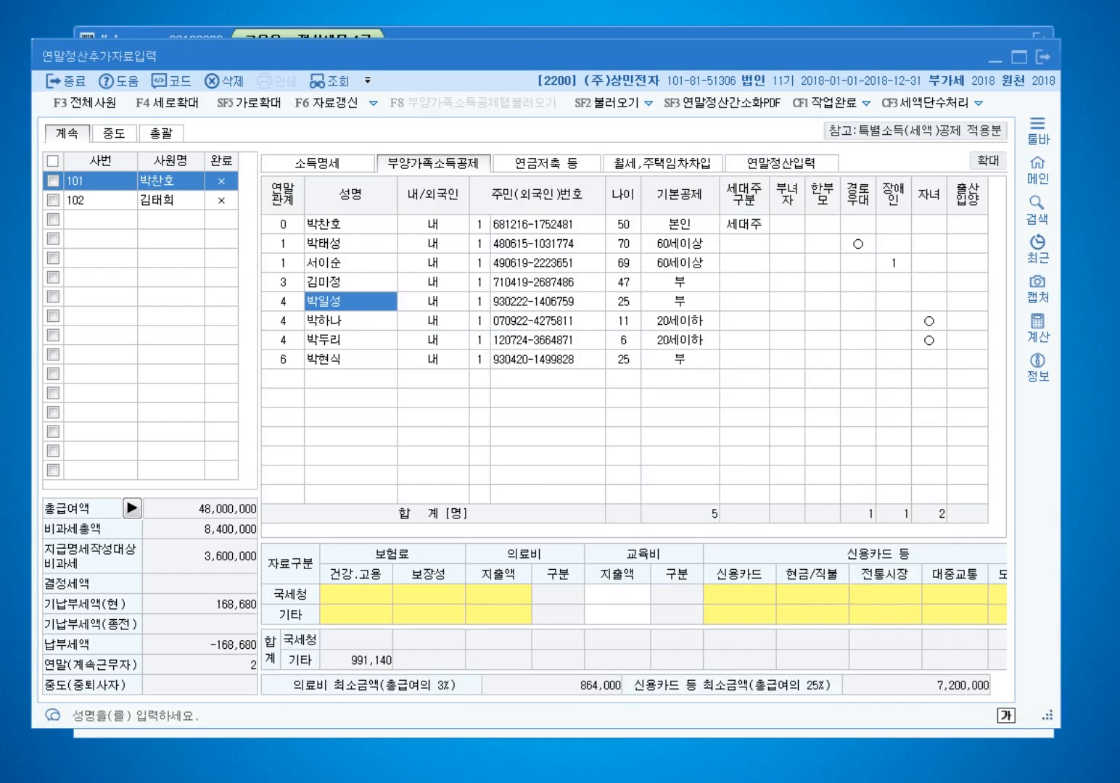
click(351, 244)
click(350, 264)
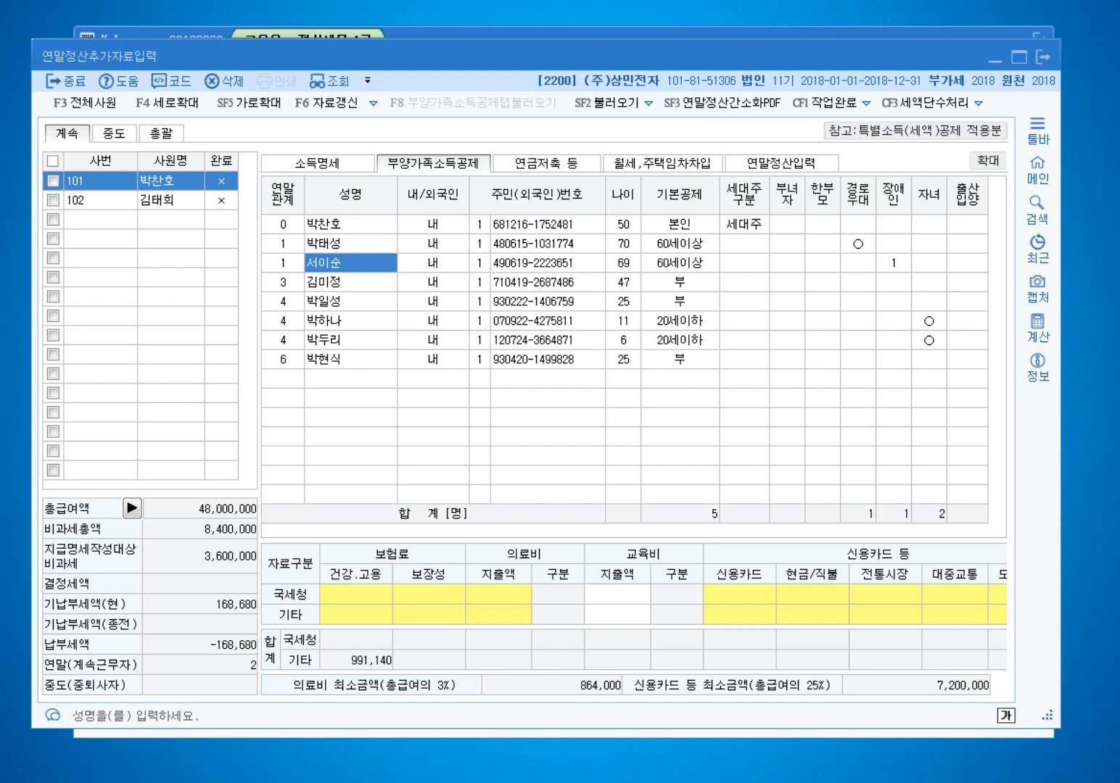
click(781, 163)
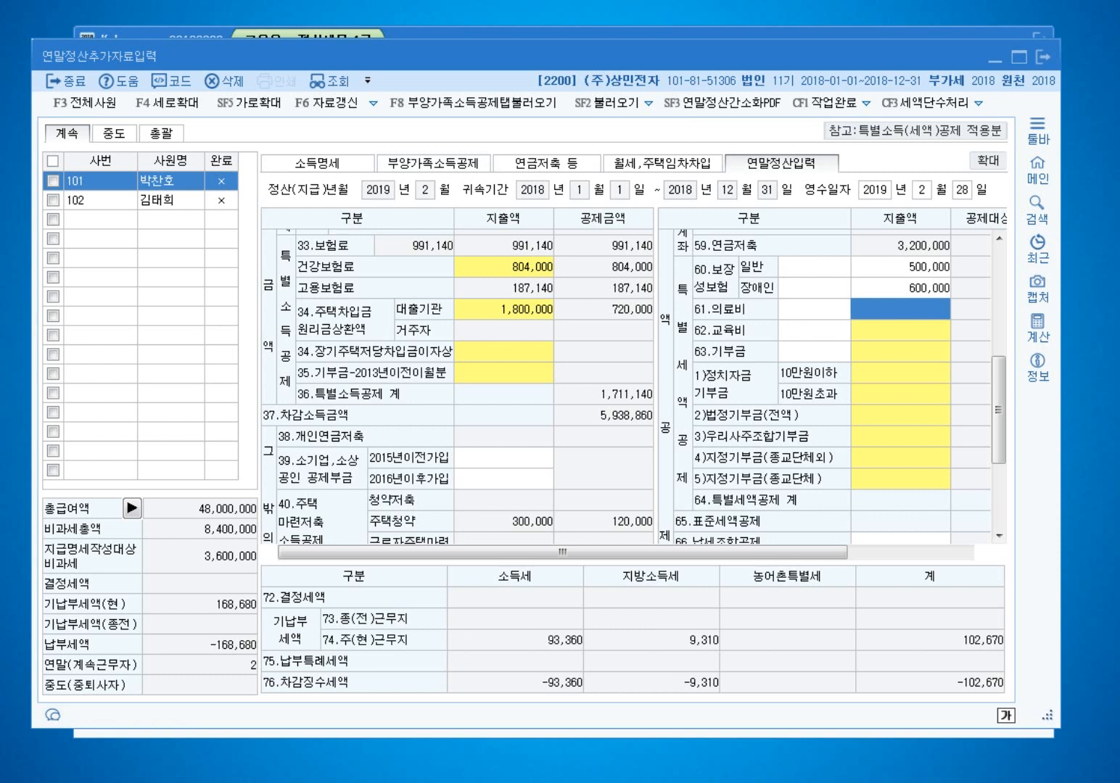
Step: In the 의료비 breakdown, enter 1,000,000 as the 장애인 medical expense
double_click(900, 309)
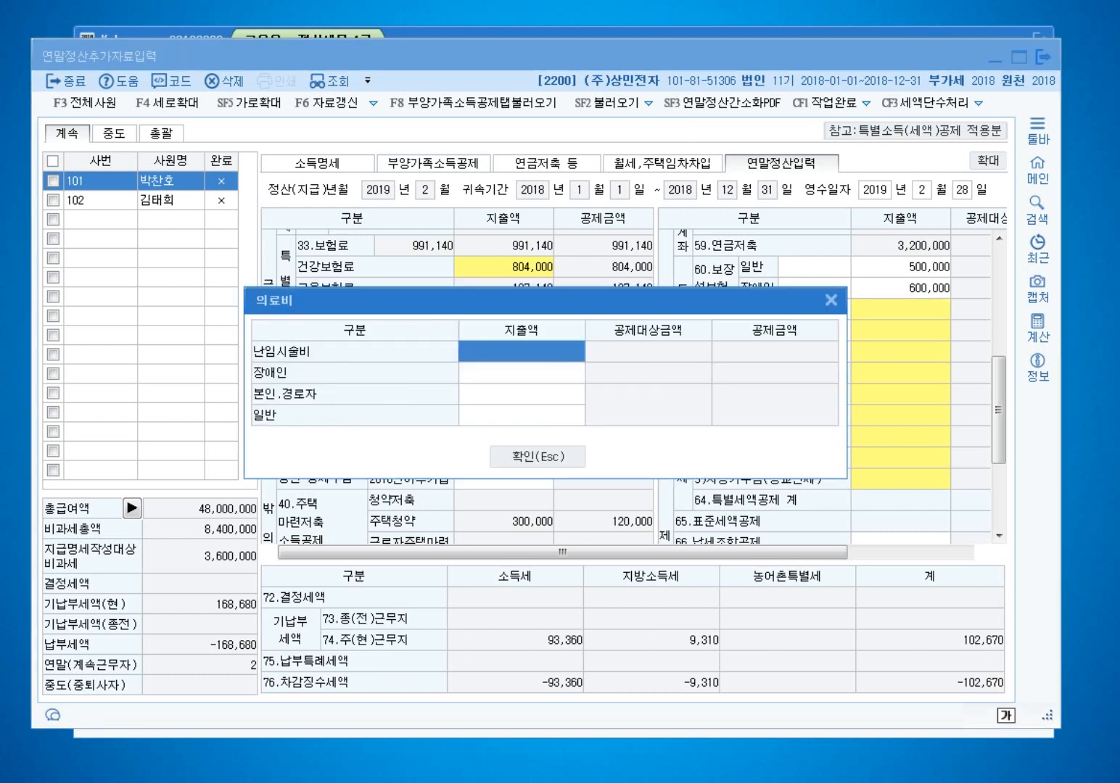
click(522, 393)
click(521, 372)
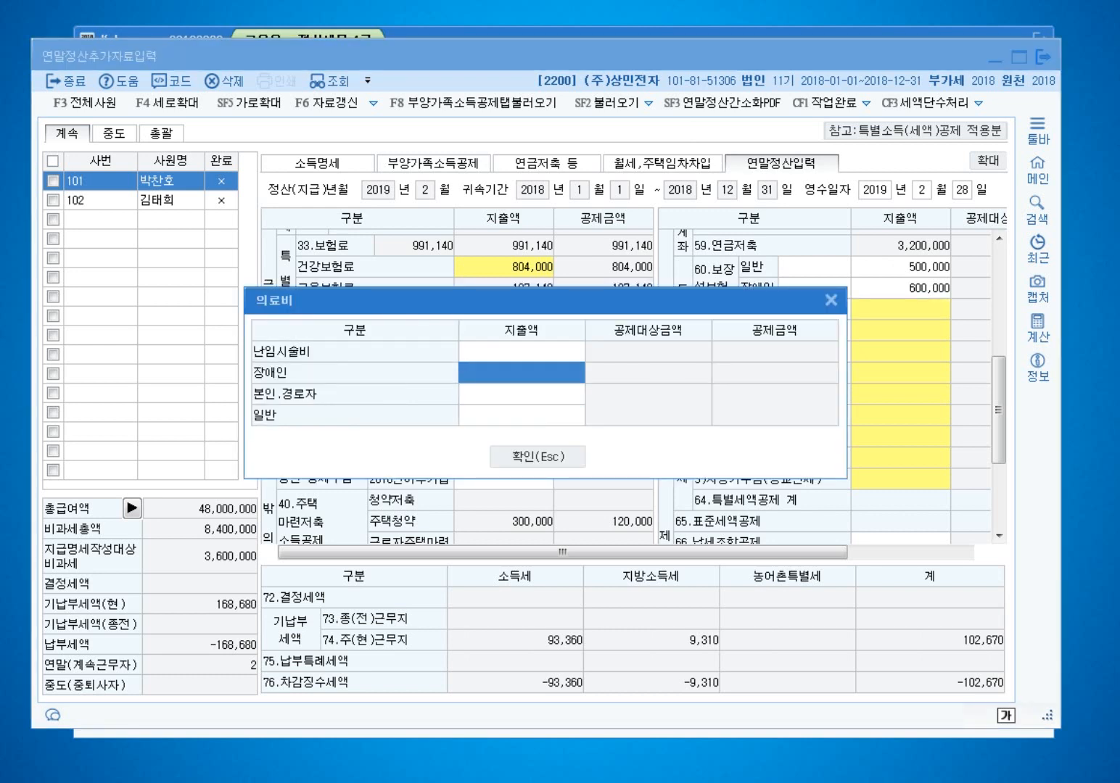
click(522, 394)
click(521, 373)
click(521, 394)
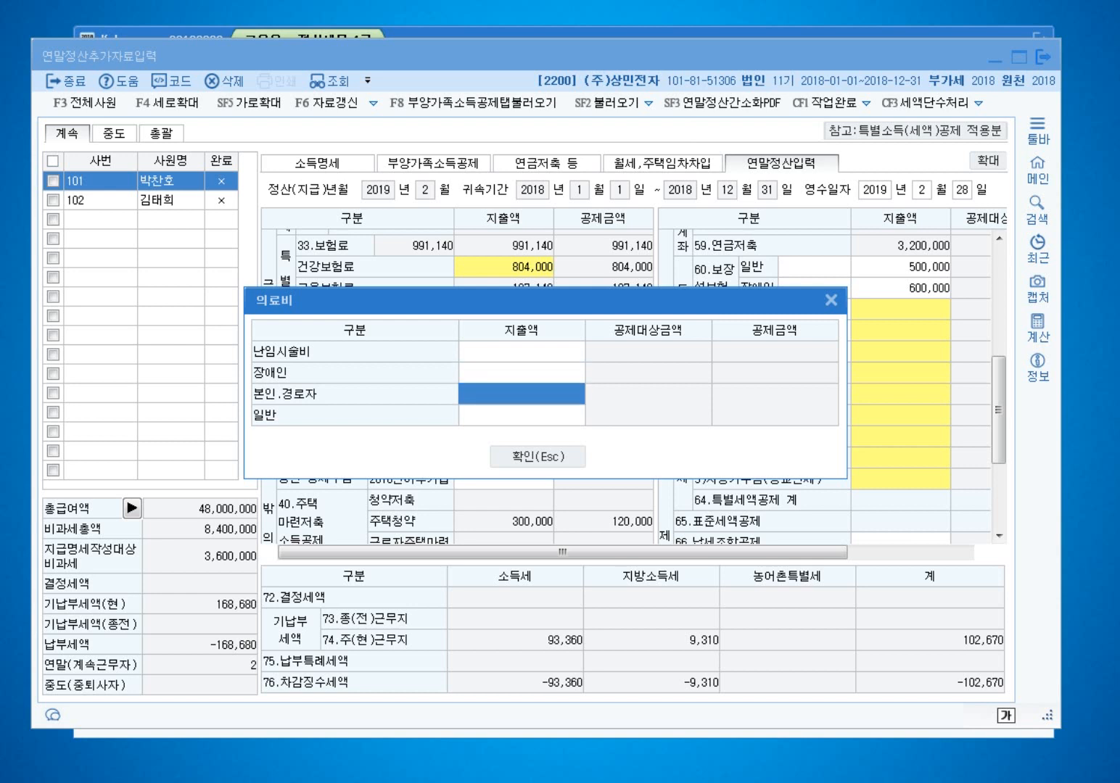
click(521, 373)
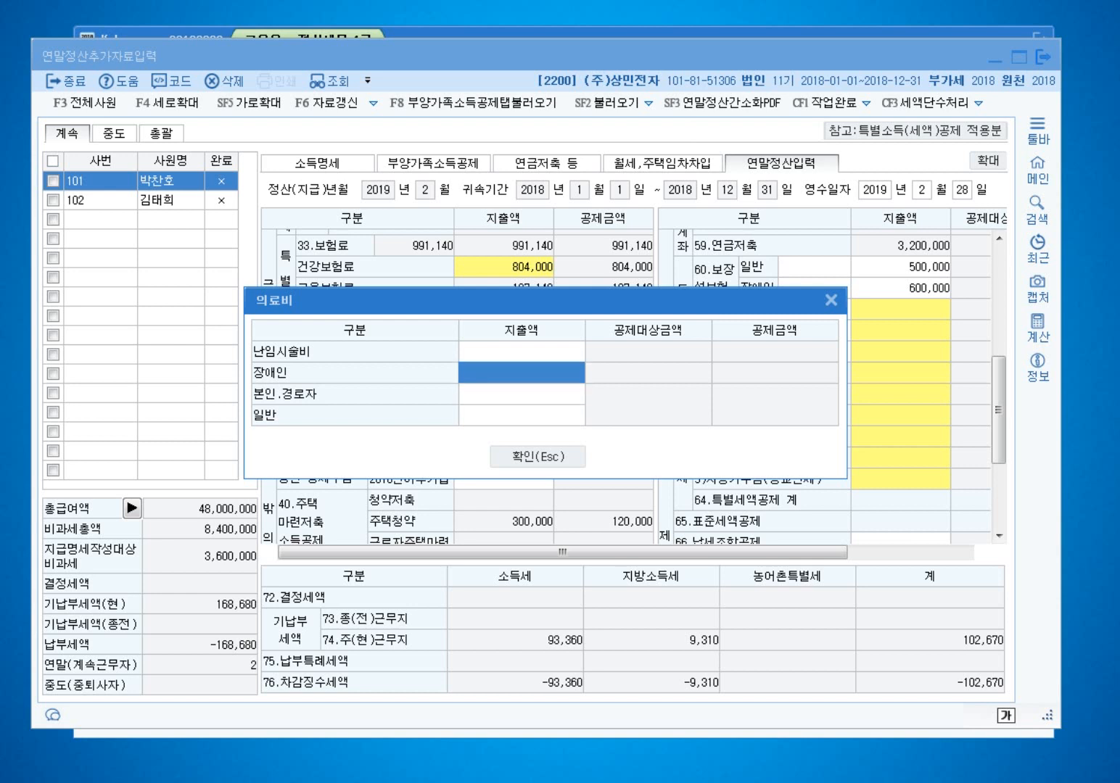
text(1000000)
key(Return)
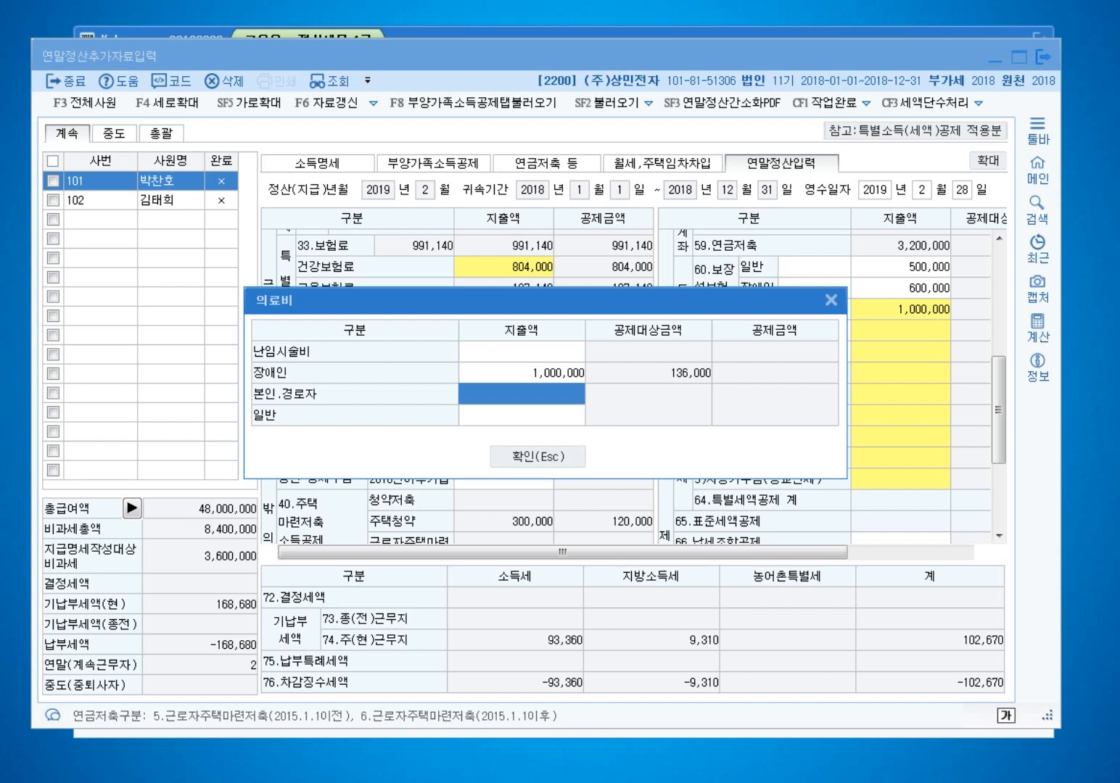
Step: Enter the 일반 medical expense, correcting 700,000 to 1,200,000, and close the breakdown
click(521, 415)
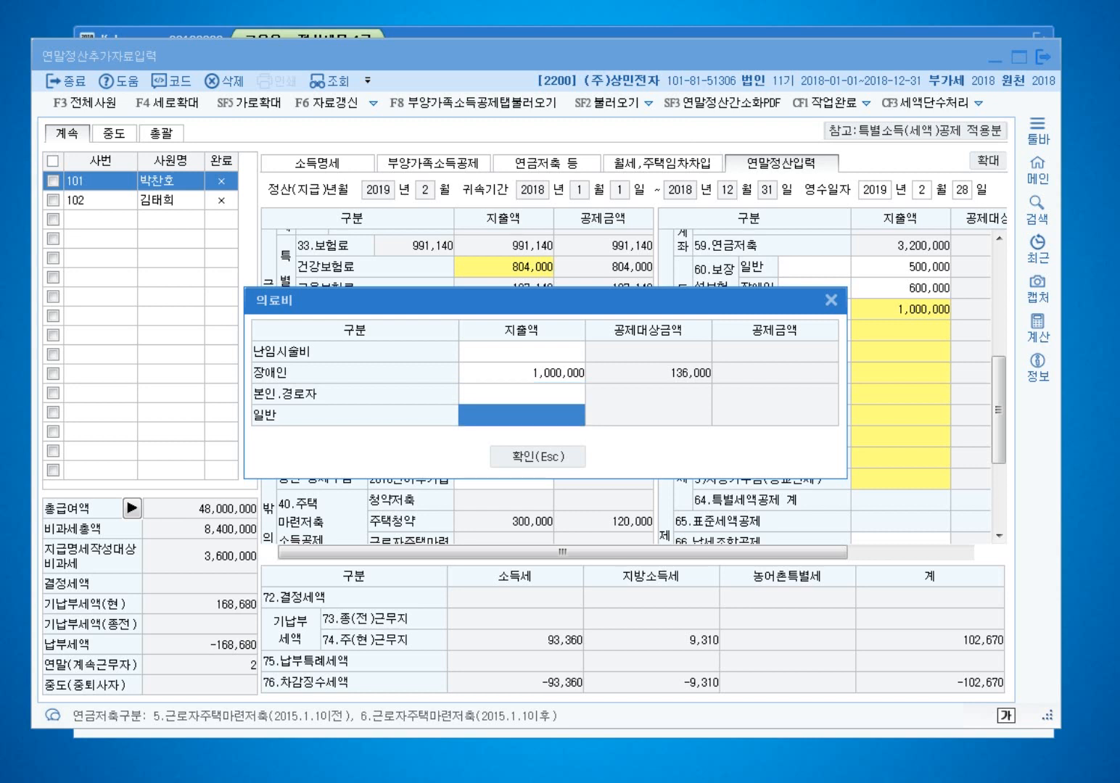
text(700000)
key(Return)
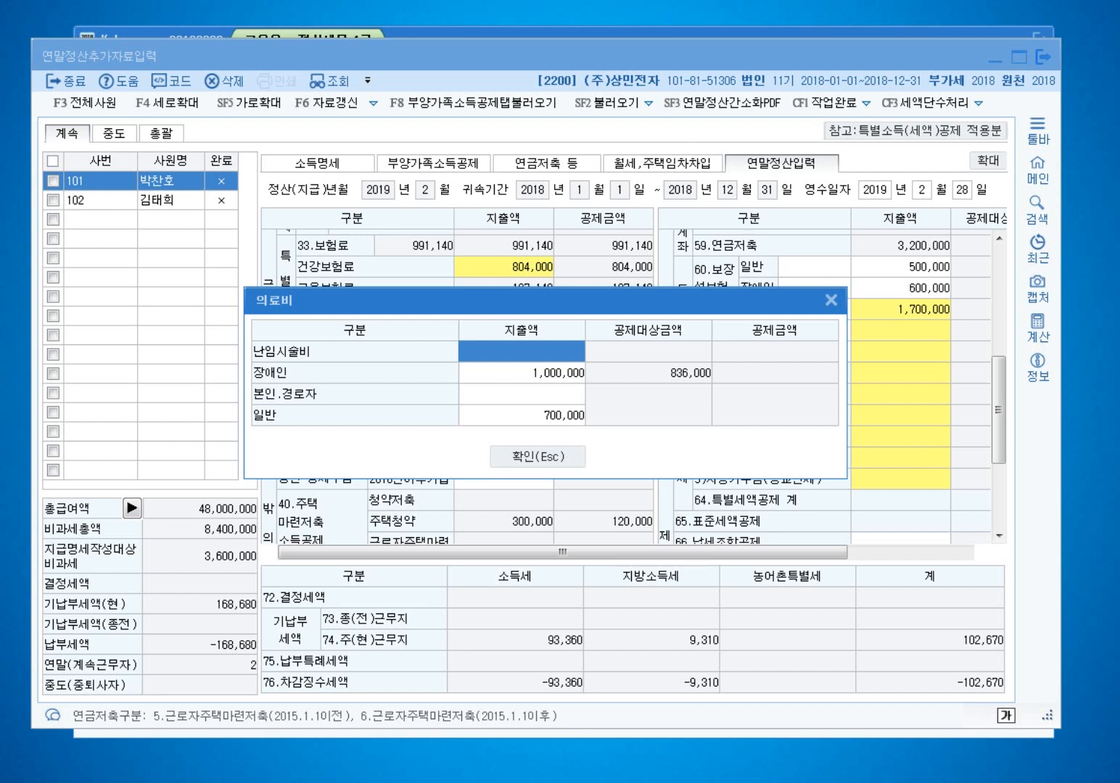
click(522, 416)
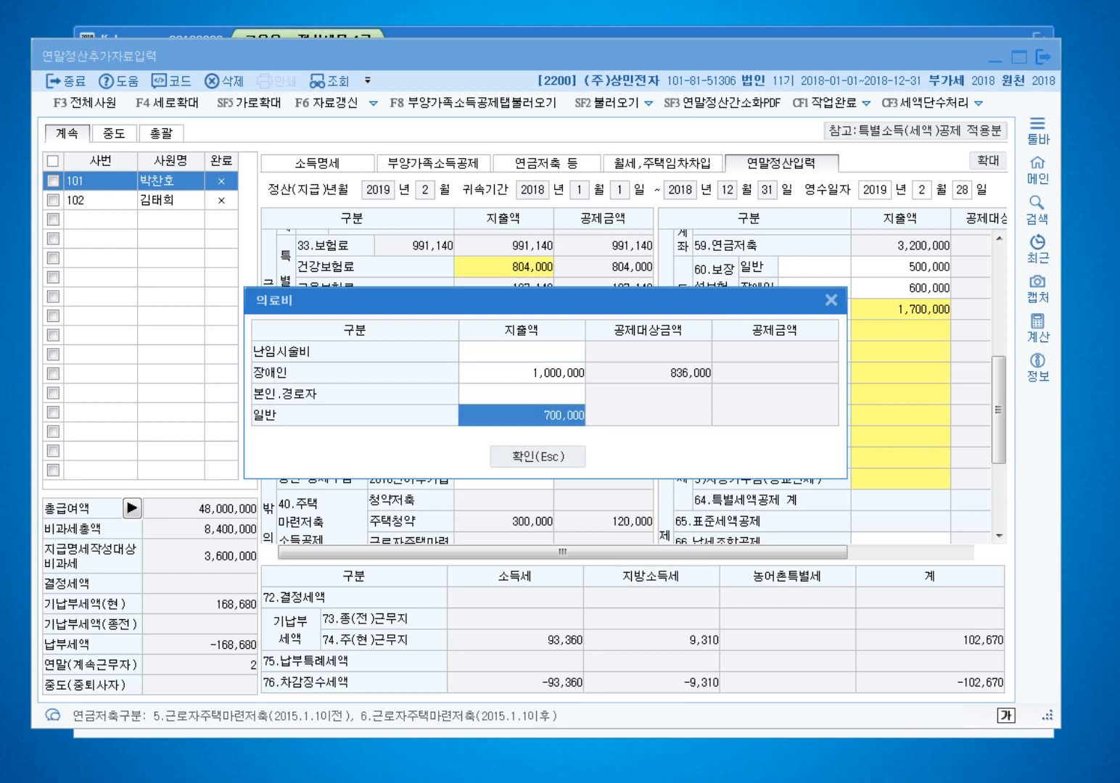
text(1200000)
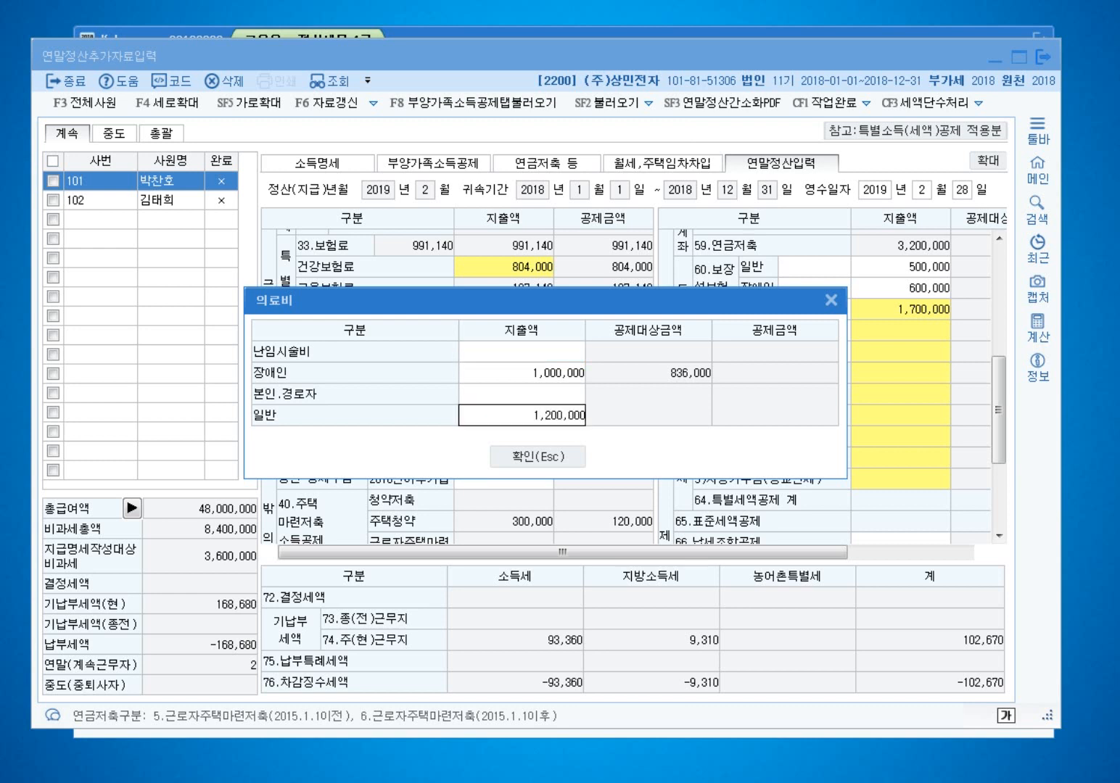
key(Return)
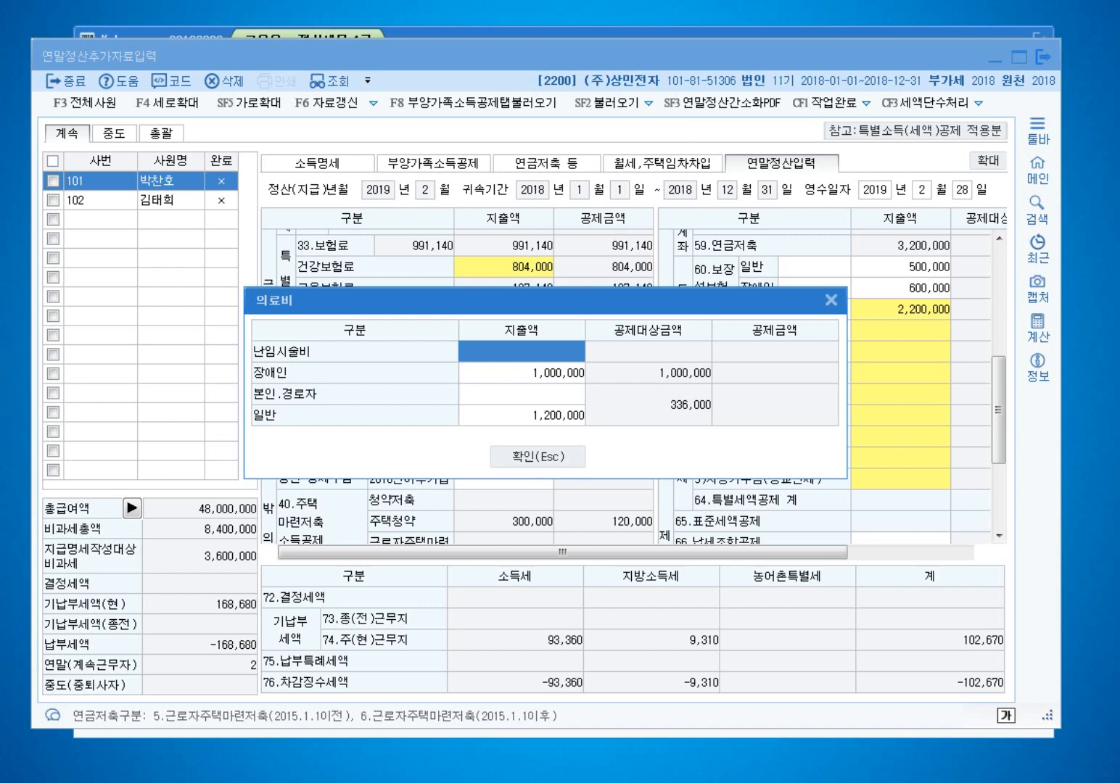
key(Escape)
click(900, 331)
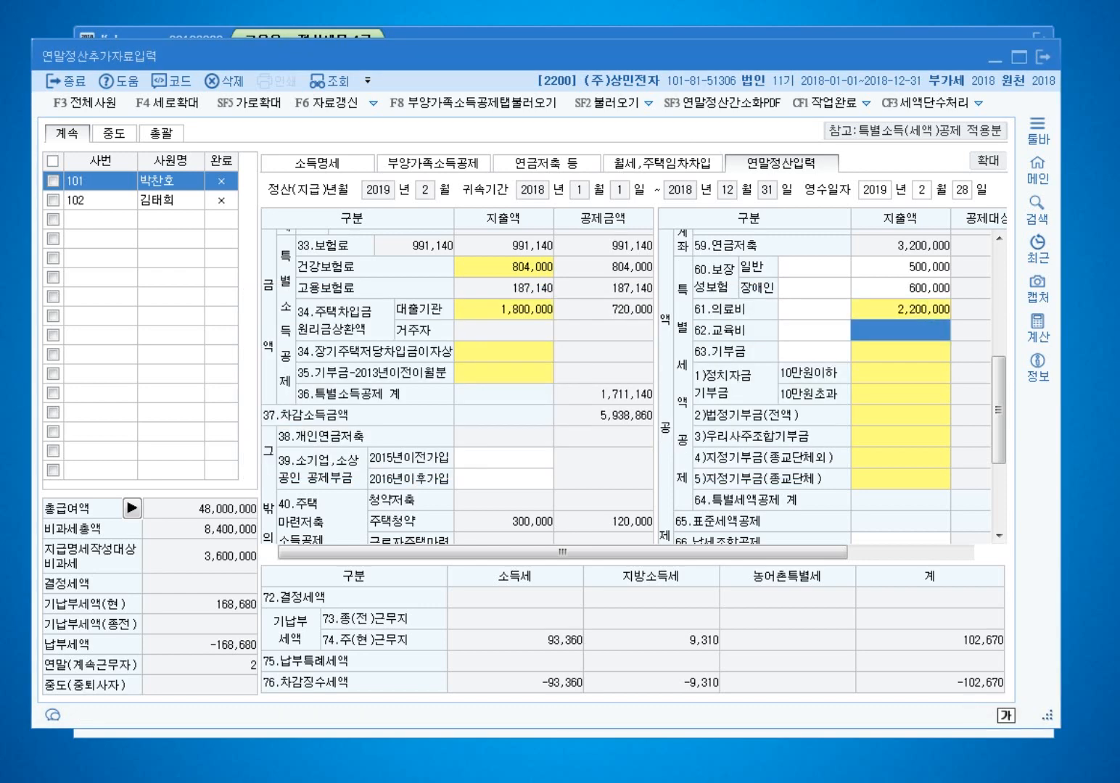
Step: Open the 교육비 breakdown and step through its 취학전아동, 본인 and 장애인 rows
key(Return)
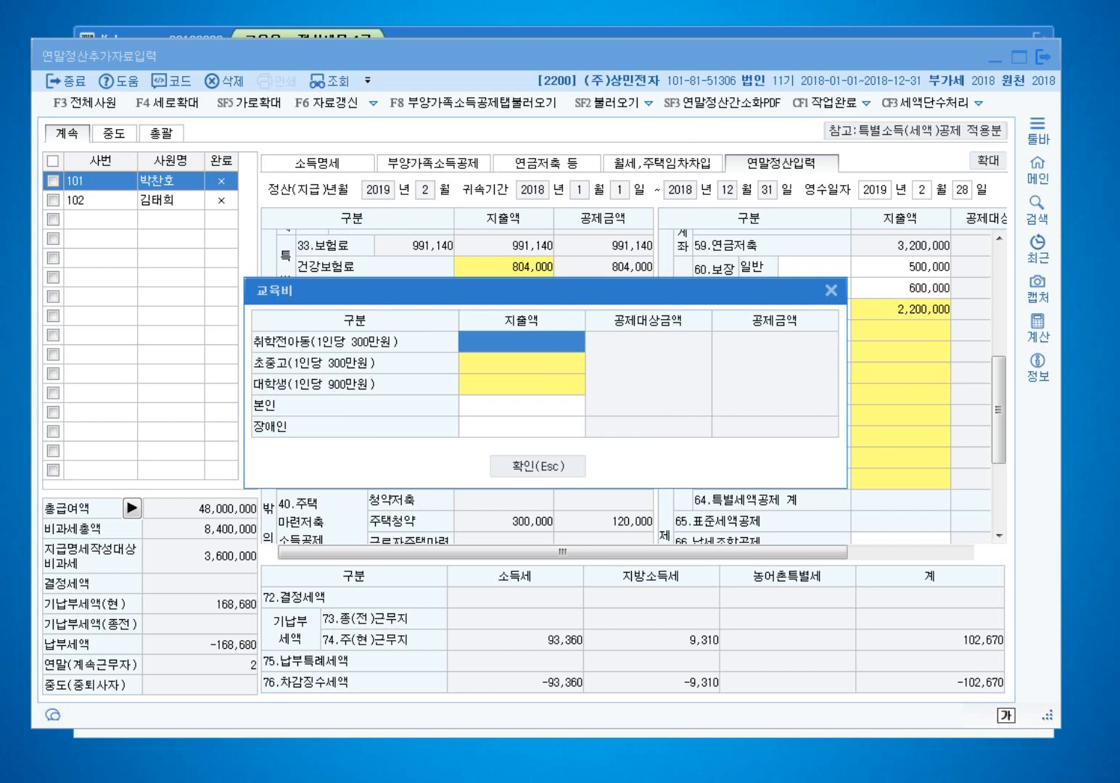
key(Down)
key(Down)
key(Down)
key(Down)
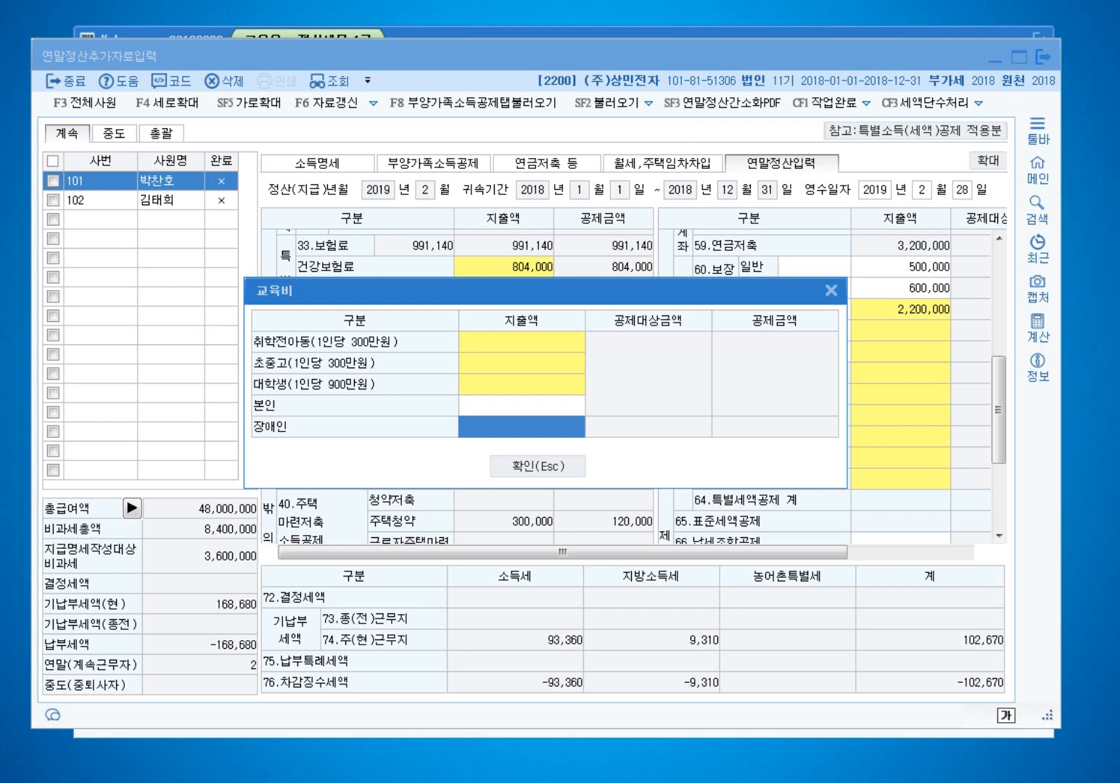
click(522, 342)
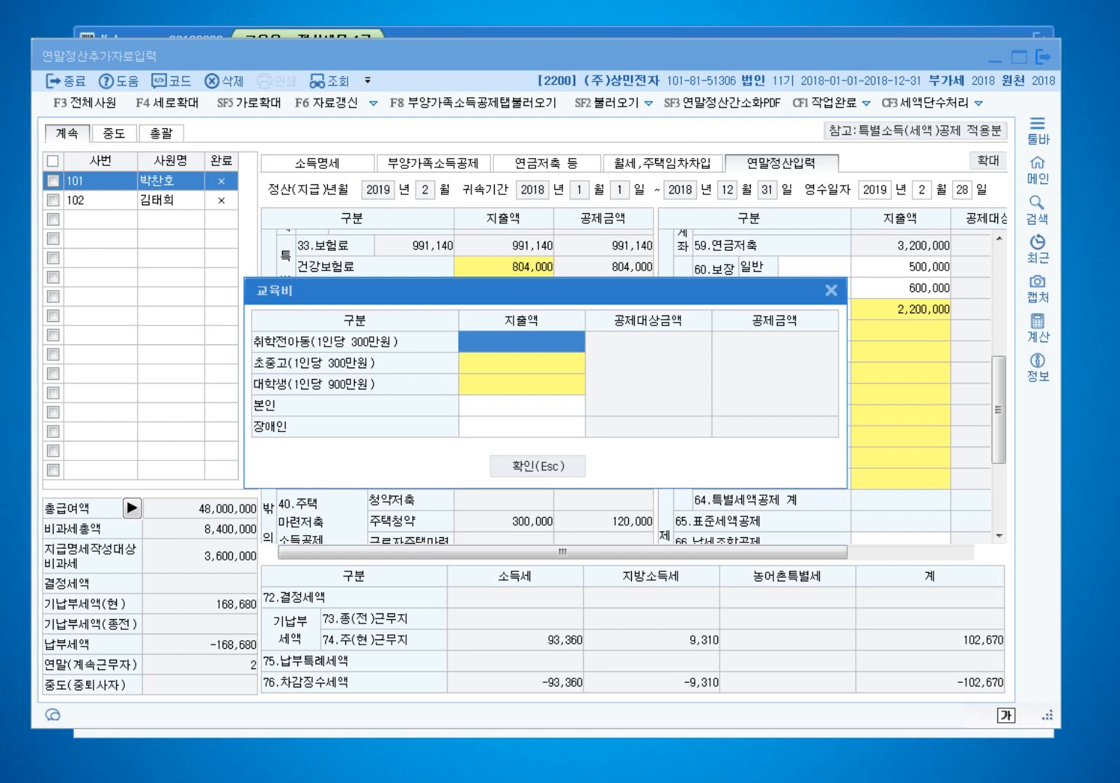
click(522, 405)
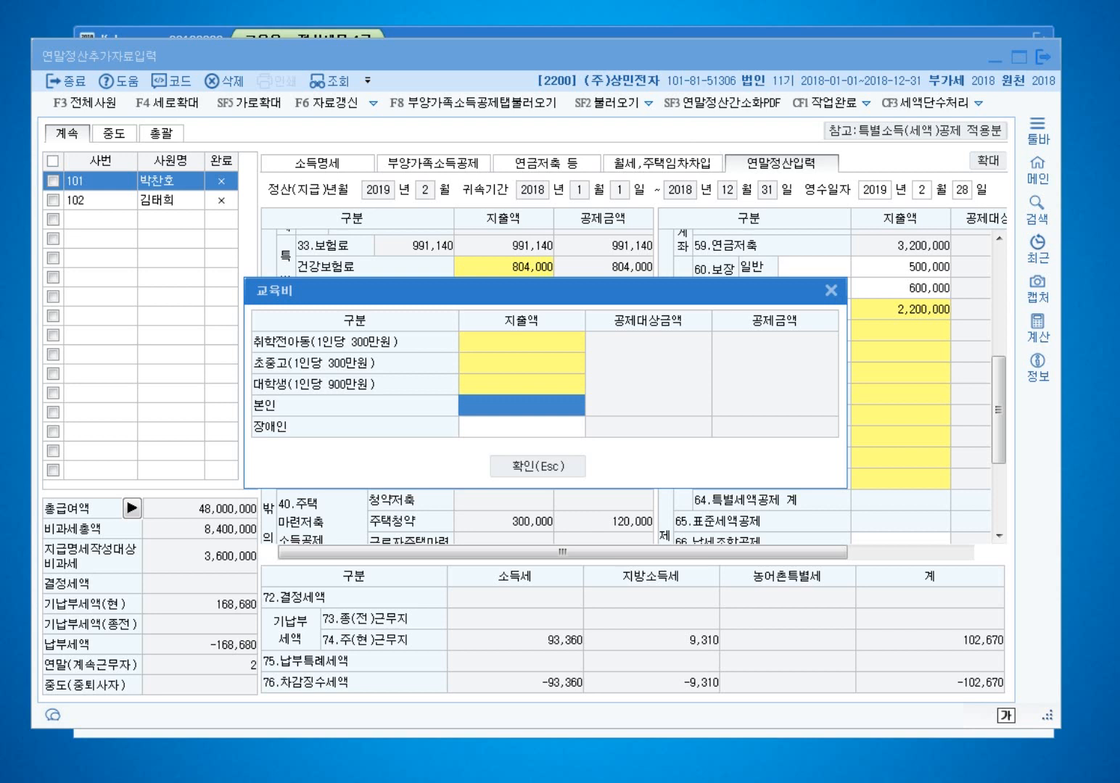
key(Return)
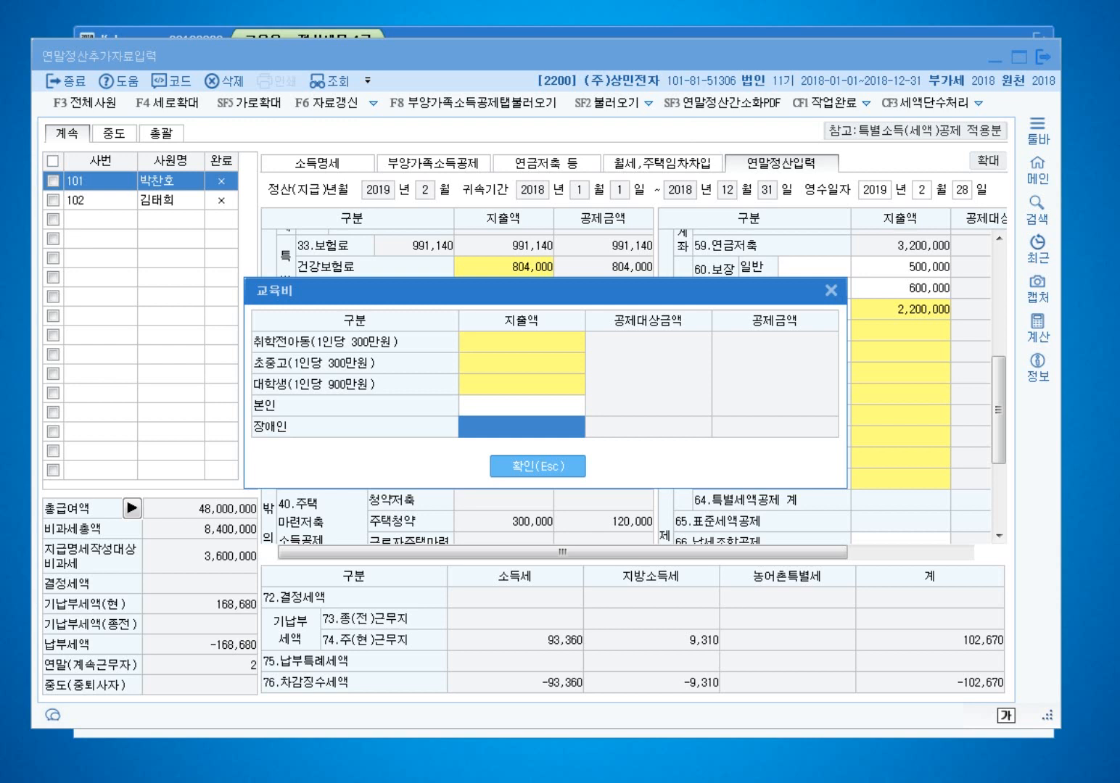
Step: Enter 2,500,000 of 대학생 tuition in the 대학교 교육비 popup, replacing a mistaken 500
double_click(541, 389)
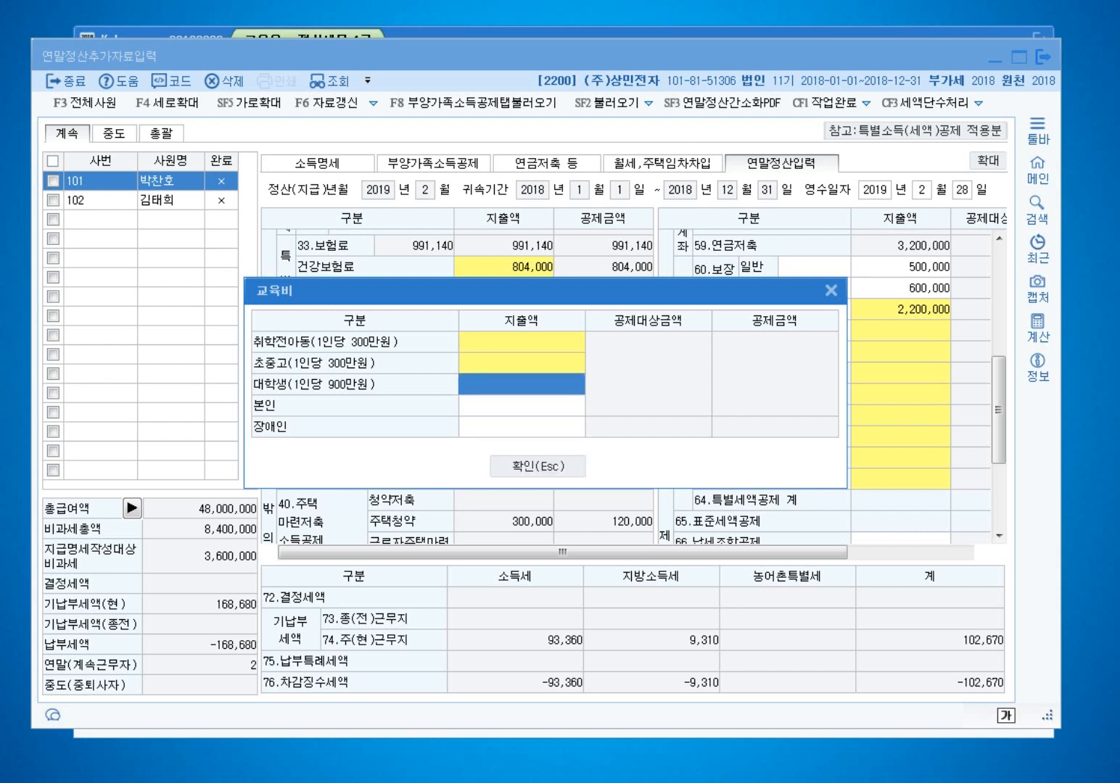
text(500)
key(BackSpace)
key(BackSpace)
key(BackSpace)
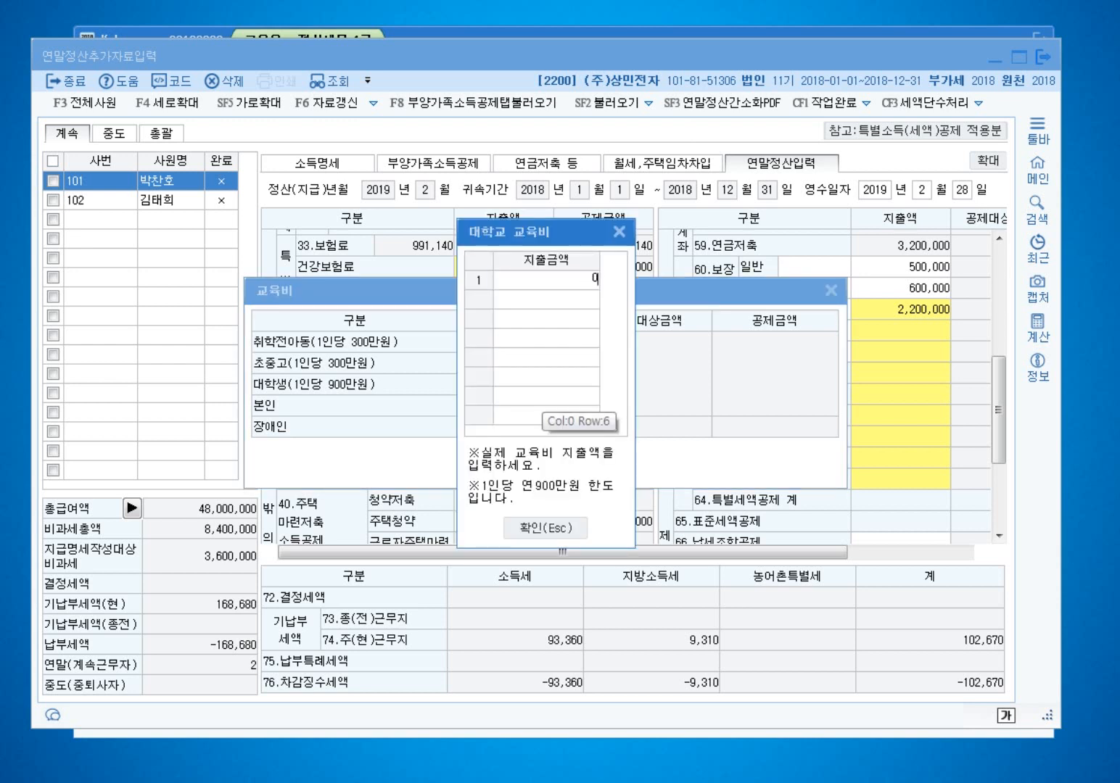
text(2500000)
key(Return)
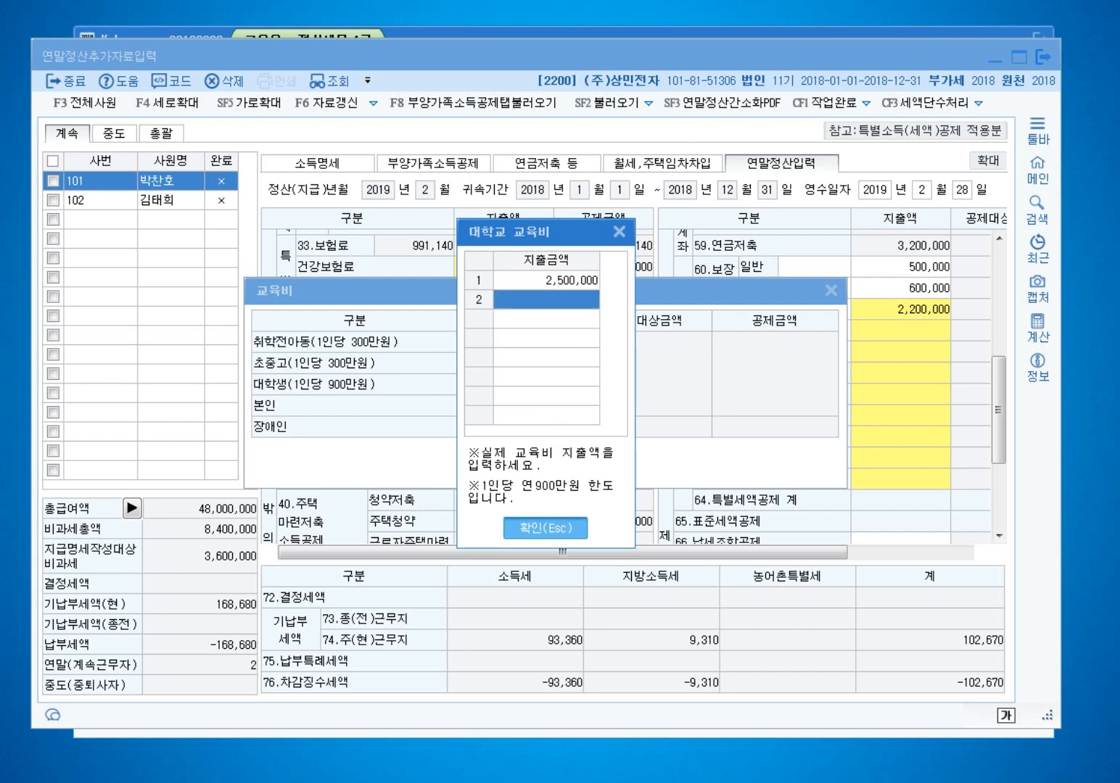
key(Escape)
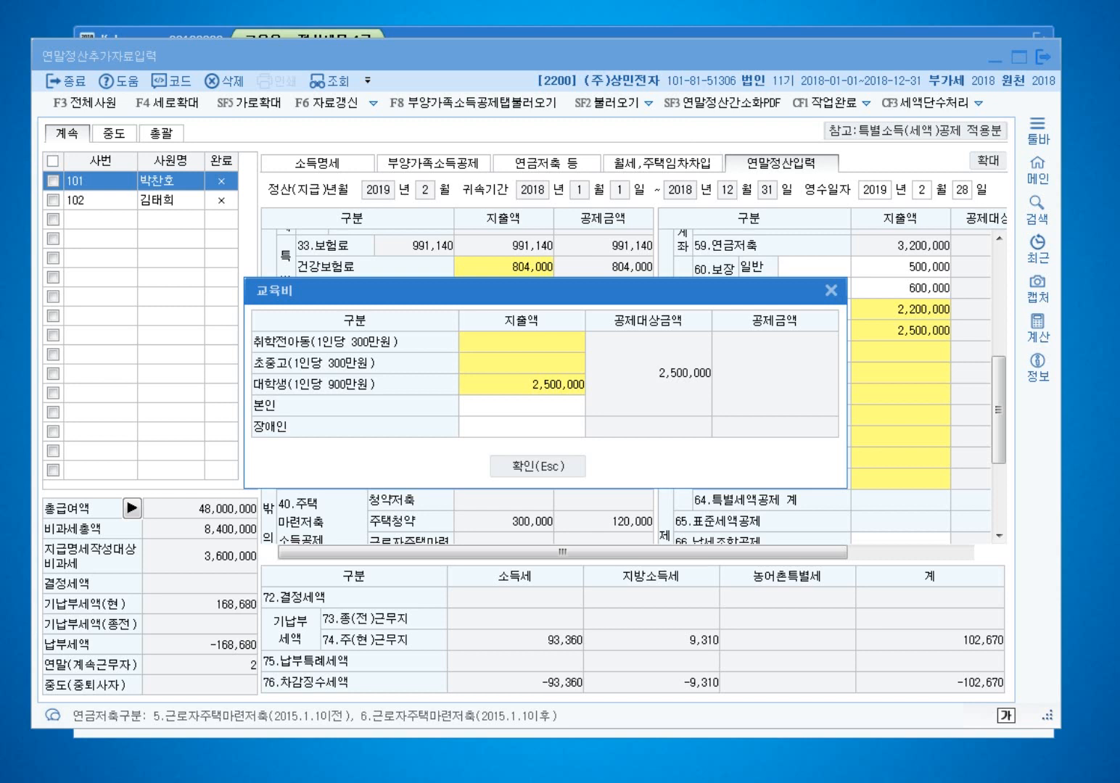
click(521, 342)
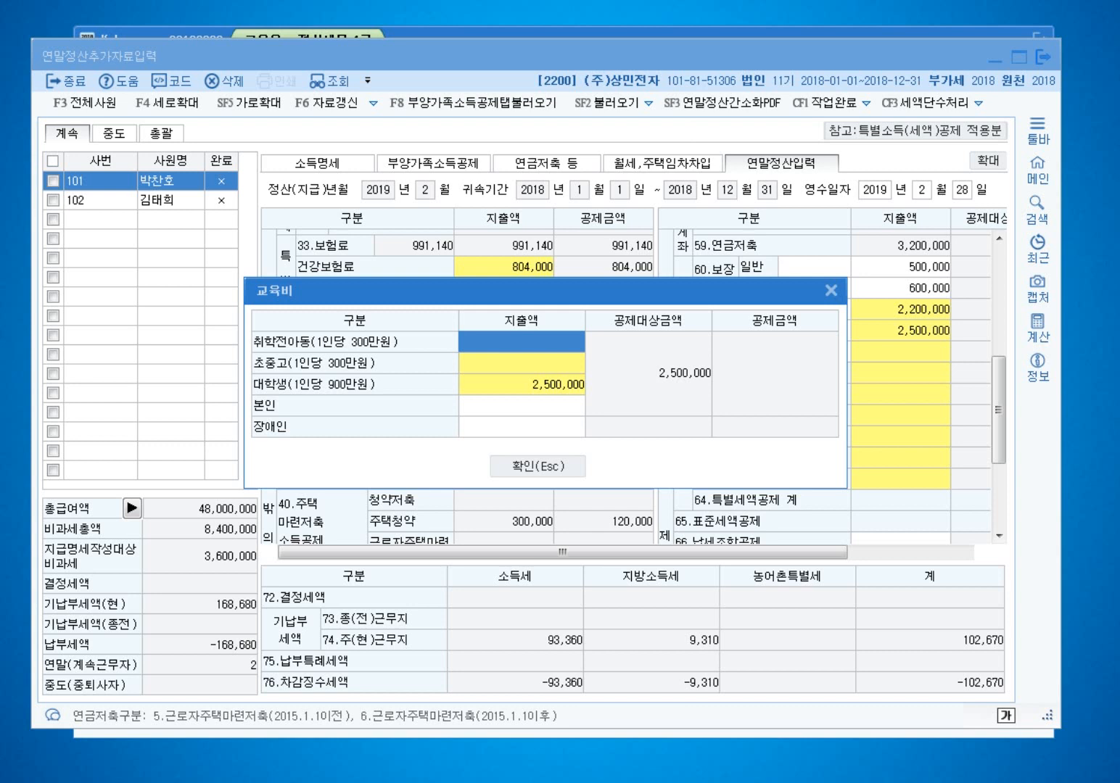
double_click(515, 342)
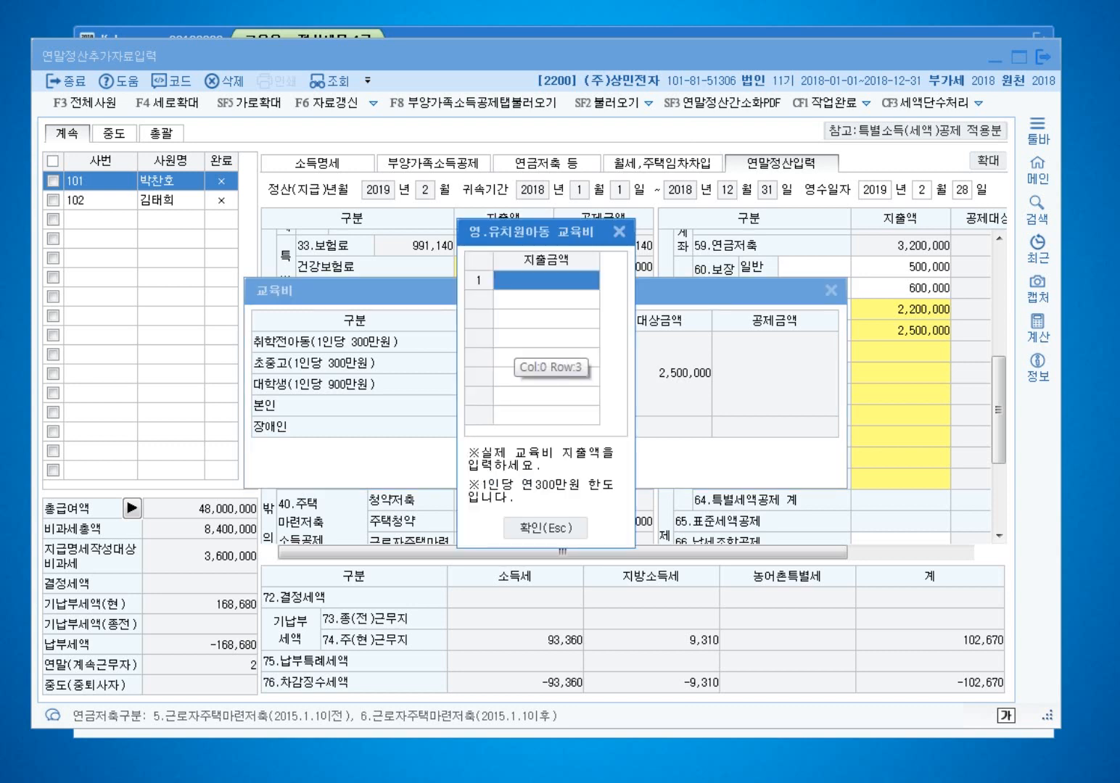
text(800000)
key(Return)
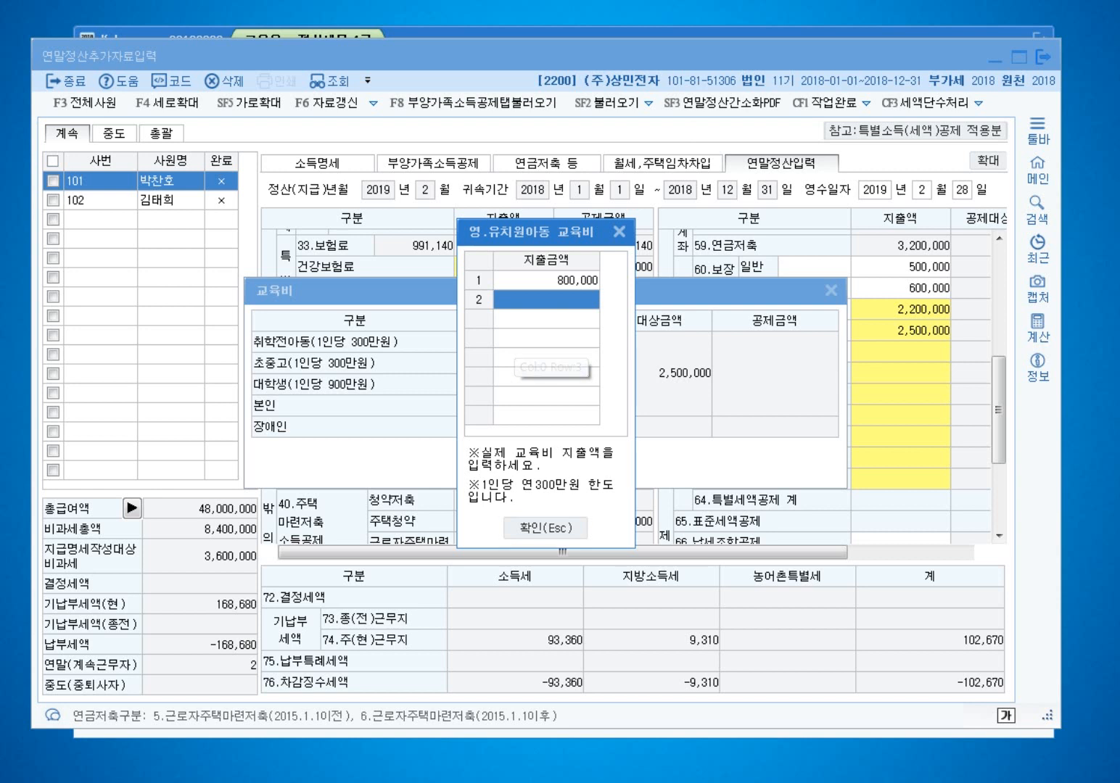
key(Escape)
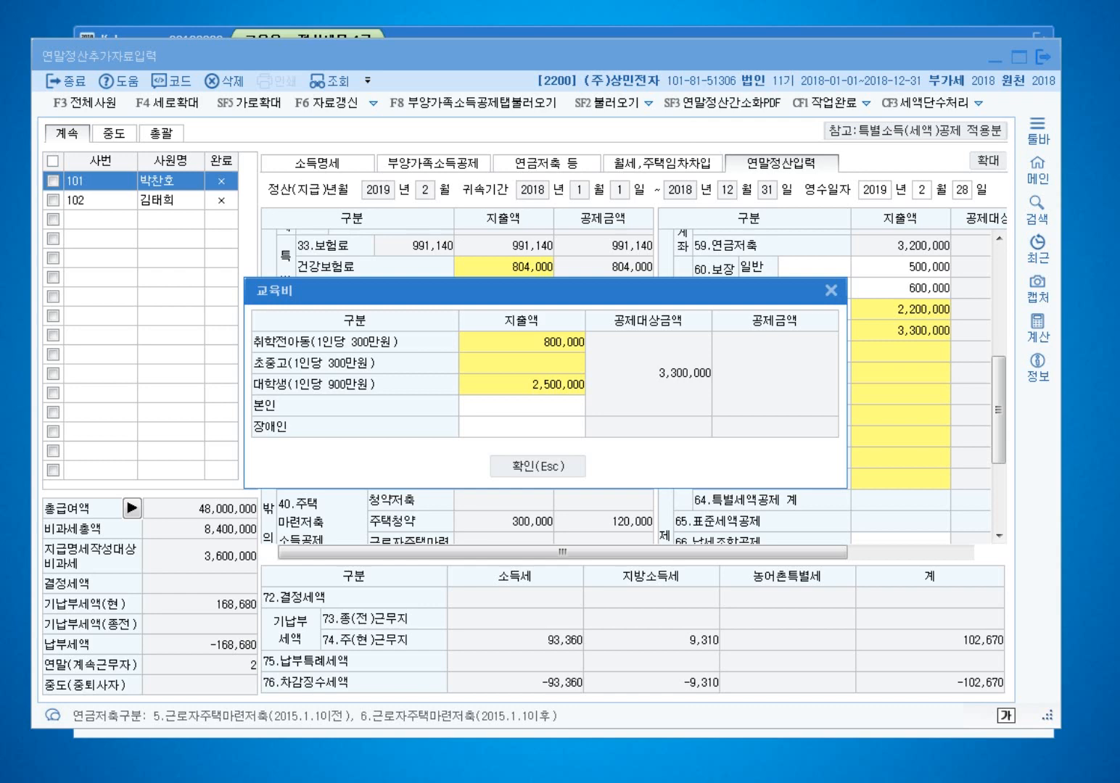
click(831, 291)
double_click(900, 458)
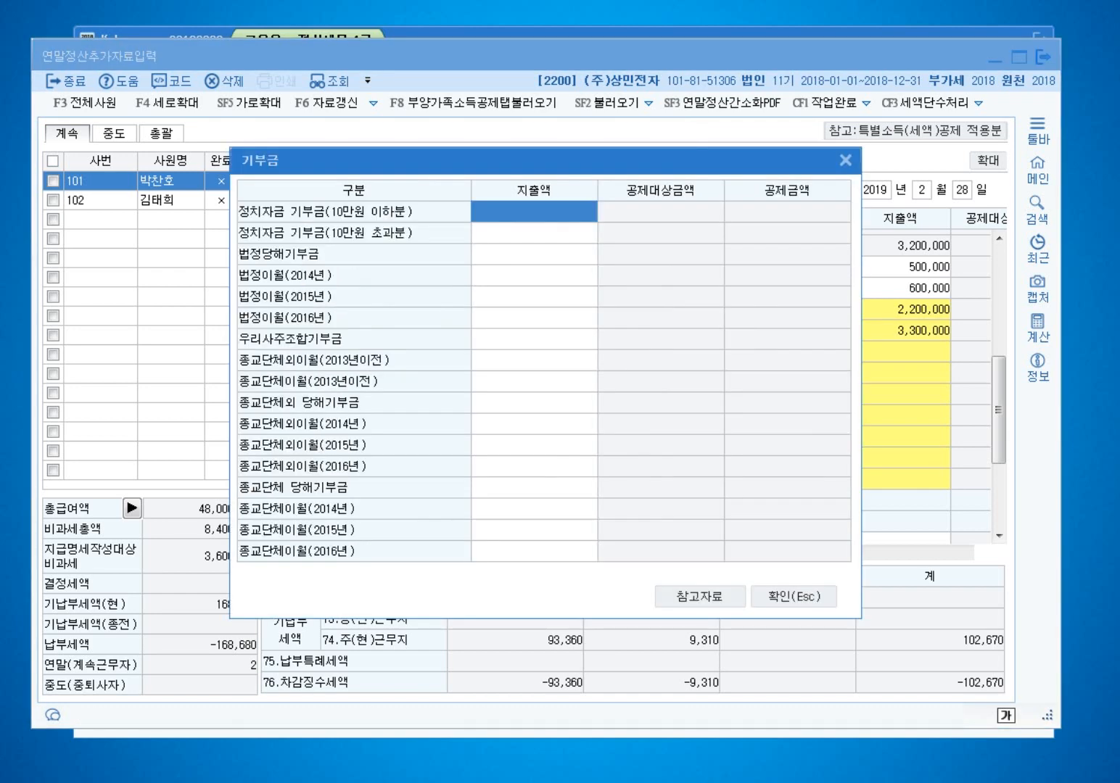
click(846, 160)
click(900, 372)
click(900, 352)
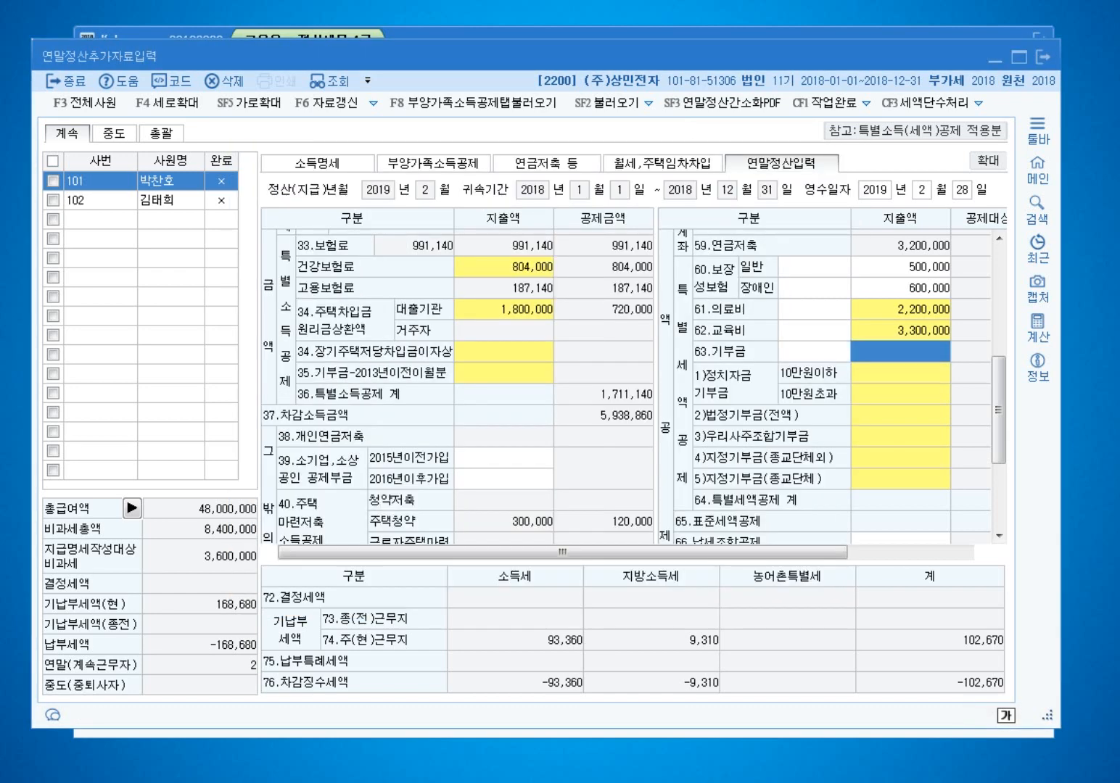
double_click(900, 352)
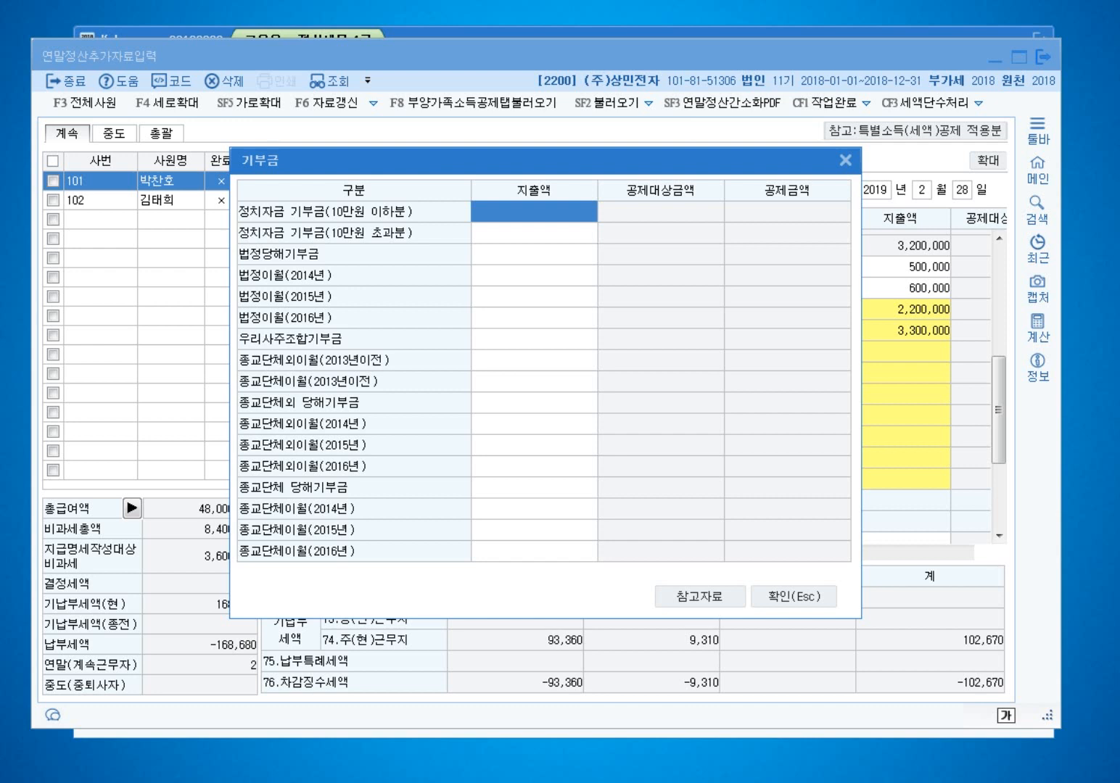
click(534, 254)
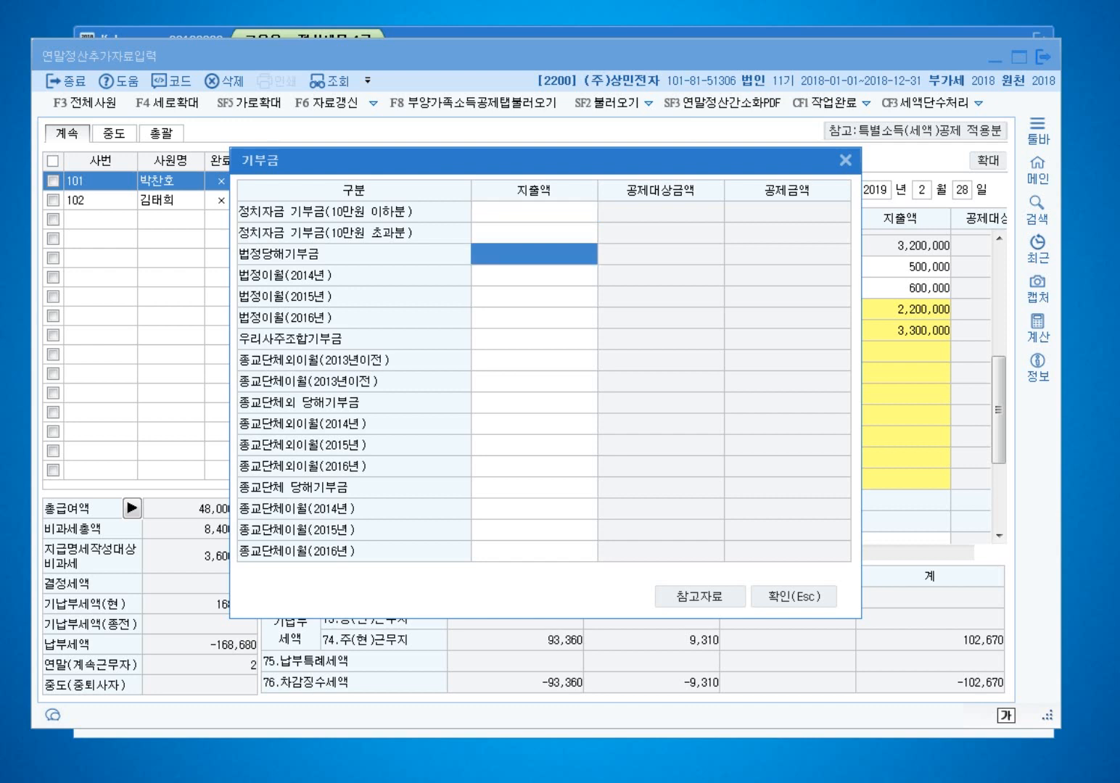
mouse_move(584, 265)
mouse_down()
mouse_move(275, 277)
mouse_move(230, 258)
mouse_move(580, 234)
mouse_move(599, 264)
mouse_move(568, 270)
mouse_up()
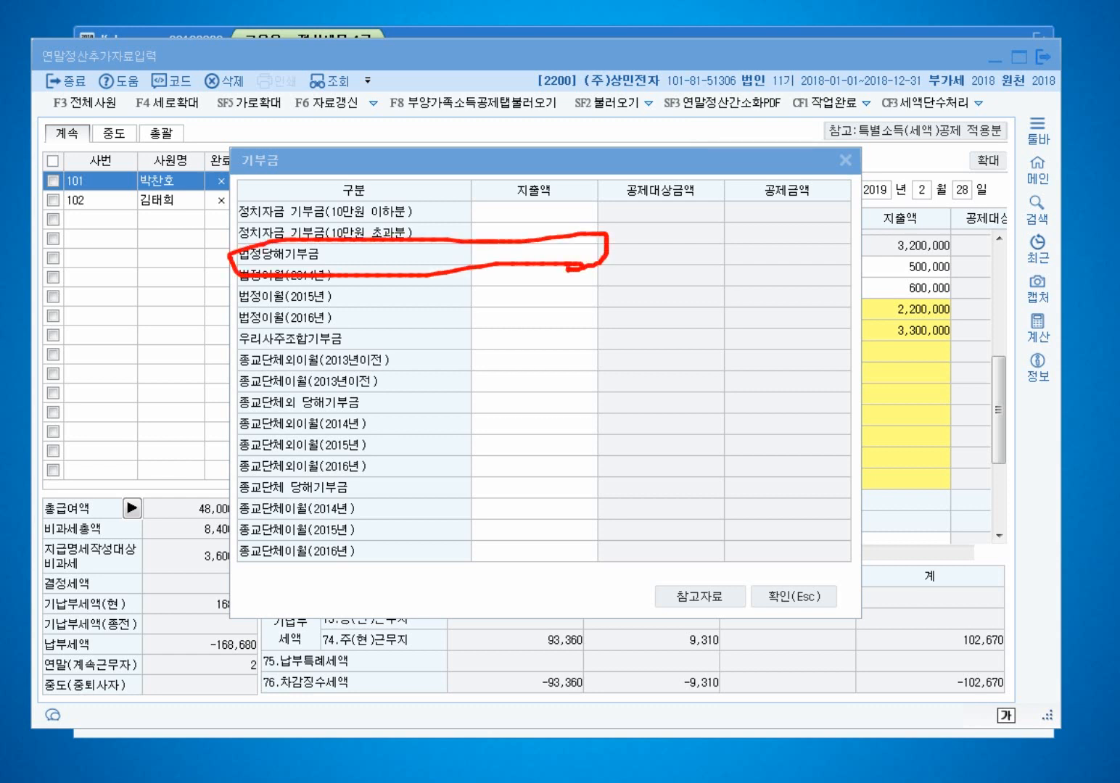
mouse_move(621, 226)
mouse_down()
mouse_move(620, 253)
mouse_move(673, 225)
mouse_up()
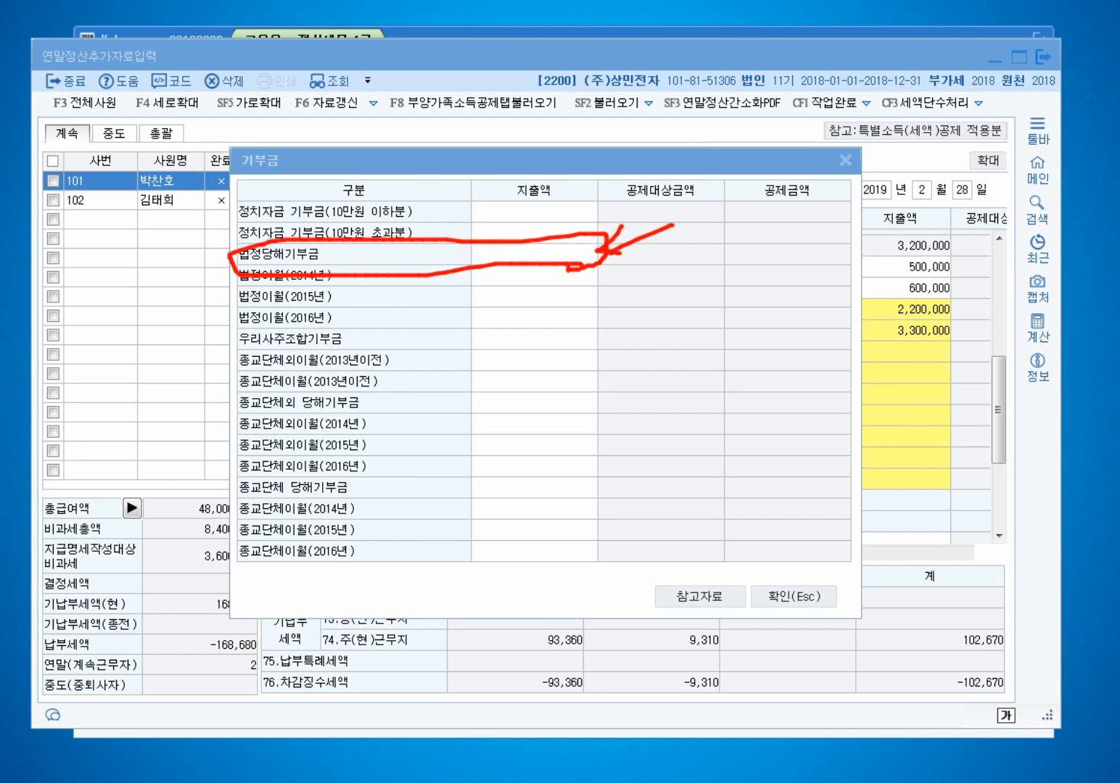
mouse_move(348, 269)
mouse_down()
mouse_move(296, 272)
mouse_move(227, 305)
mouse_move(346, 328)
mouse_move(338, 269)
mouse_move(245, 331)
mouse_up()
drag(248, 266, 349, 313)
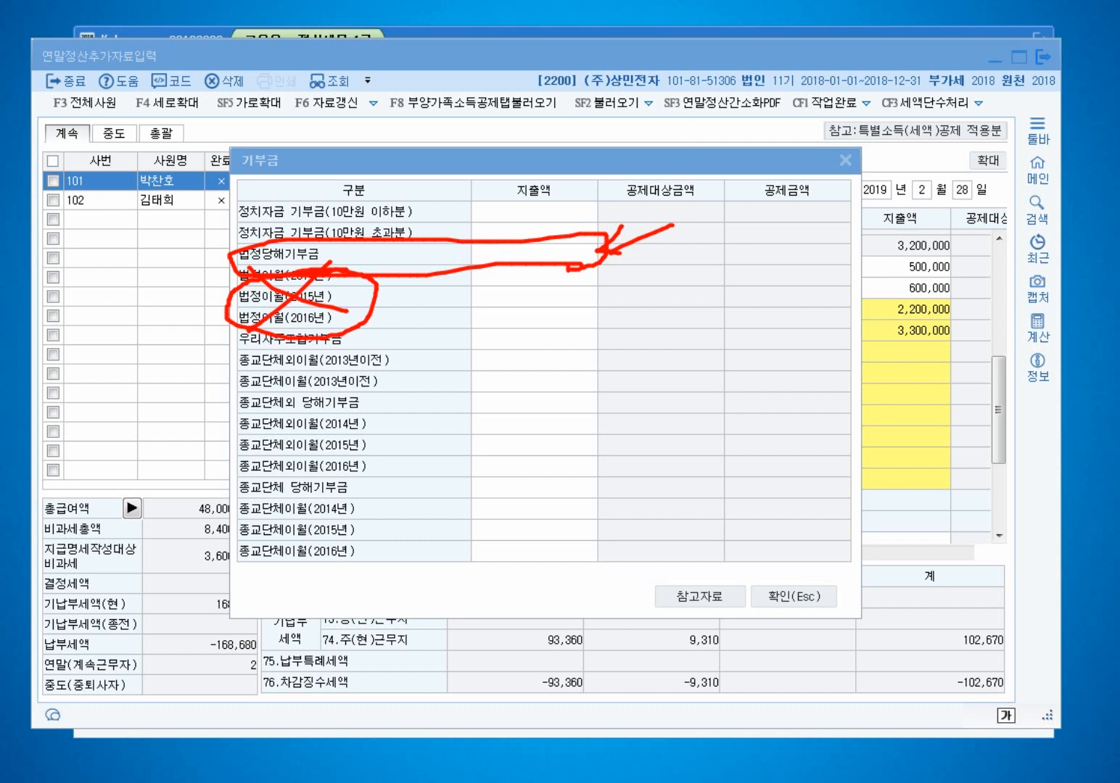
mouse_move(365, 284)
mouse_down()
mouse_move(326, 327)
mouse_move(324, 352)
mouse_move(229, 338)
mouse_move(345, 341)
mouse_up()
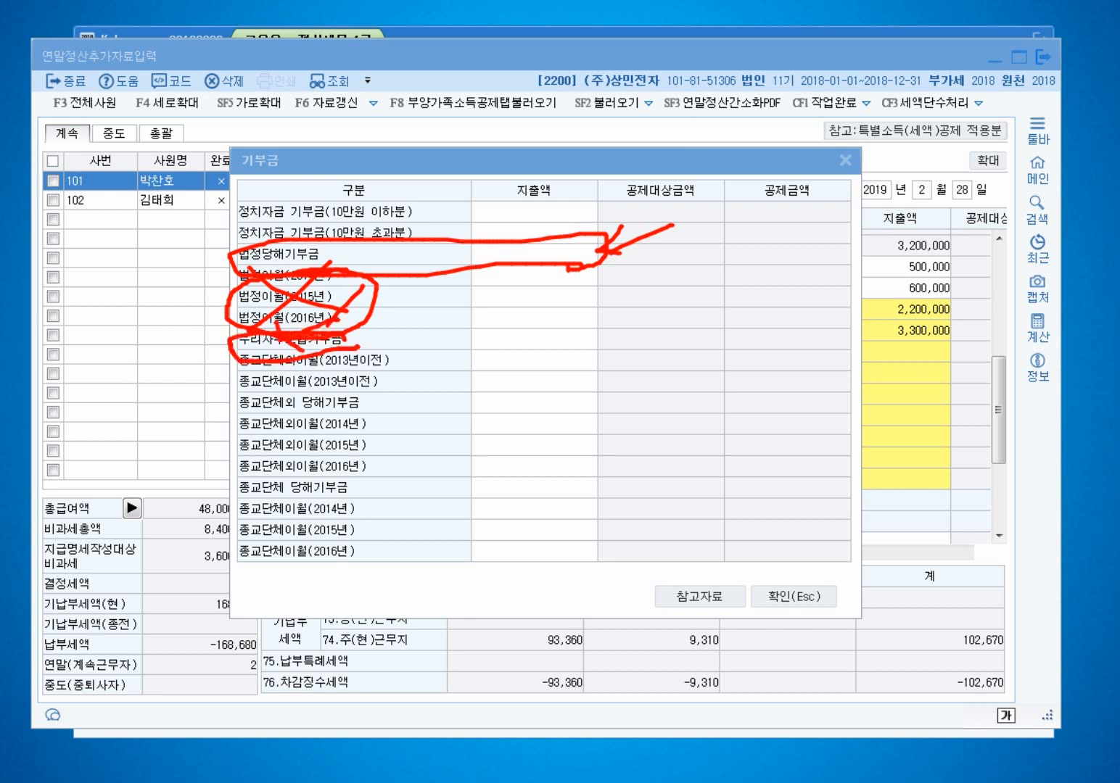
mouse_move(384, 383)
mouse_down()
mouse_move(250, 399)
mouse_move(235, 389)
mouse_up()
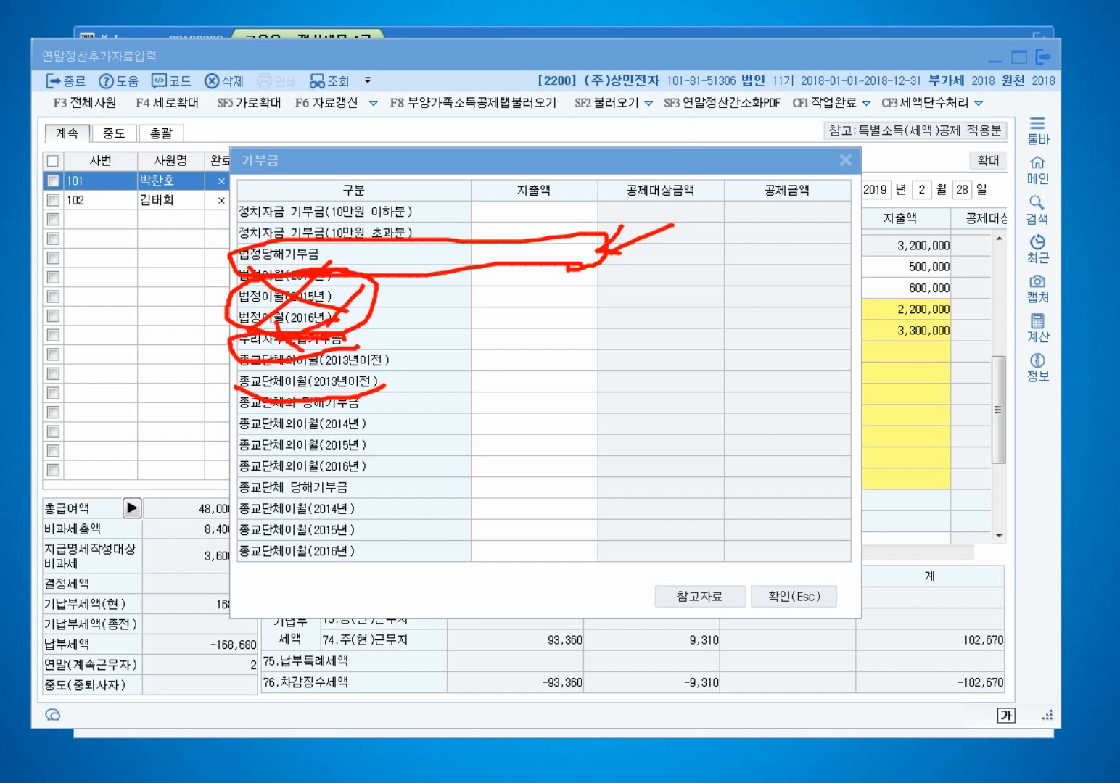
drag(373, 404, 256, 409)
key(e)
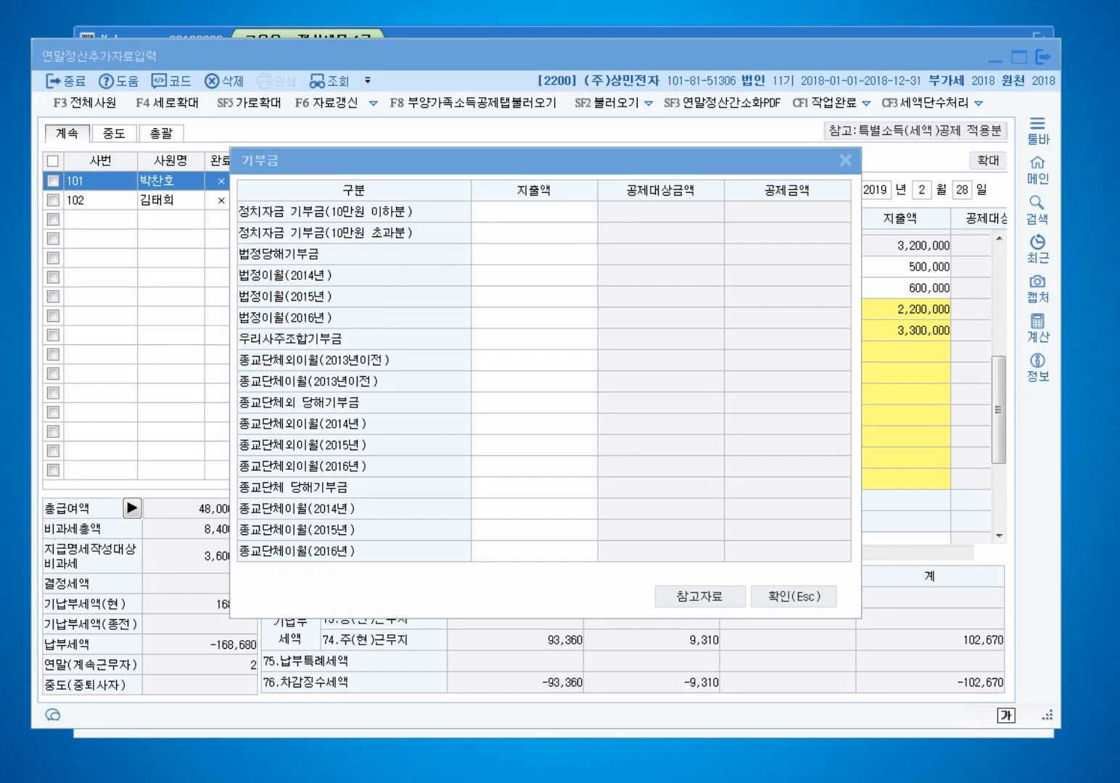
mouse_move(365, 413)
mouse_down()
mouse_move(243, 399)
mouse_move(365, 417)
mouse_up()
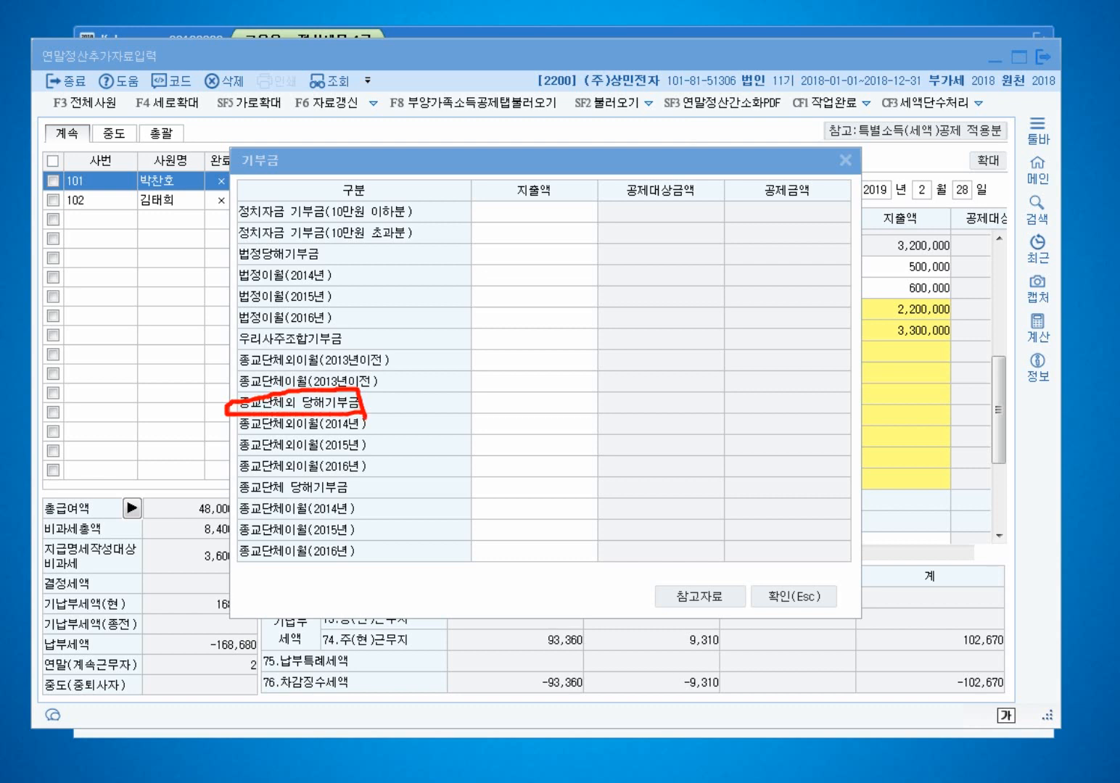
mouse_move(357, 497)
mouse_down()
mouse_move(248, 496)
mouse_move(271, 474)
mouse_move(361, 496)
mouse_up()
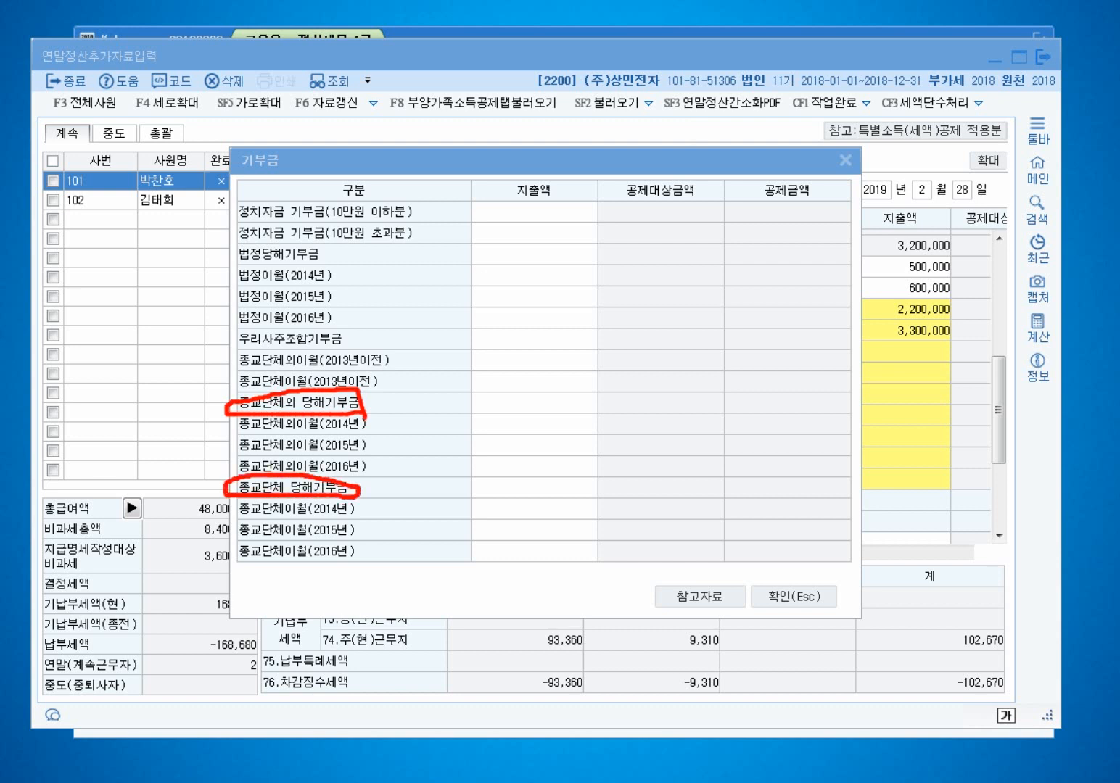
mouse_move(225, 412)
mouse_down()
mouse_move(182, 412)
mouse_move(190, 483)
mouse_move(252, 484)
mouse_up()
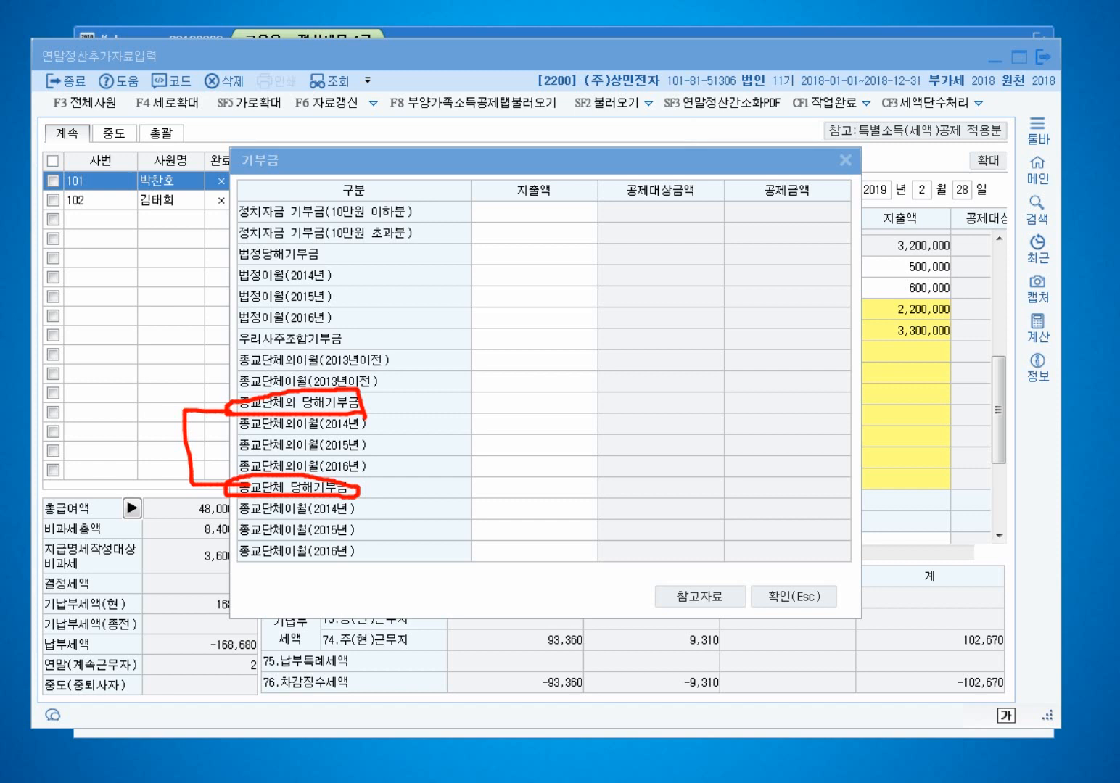
mouse_move(338, 492)
mouse_down()
mouse_move(403, 479)
mouse_move(377, 505)
mouse_move(395, 481)
mouse_up()
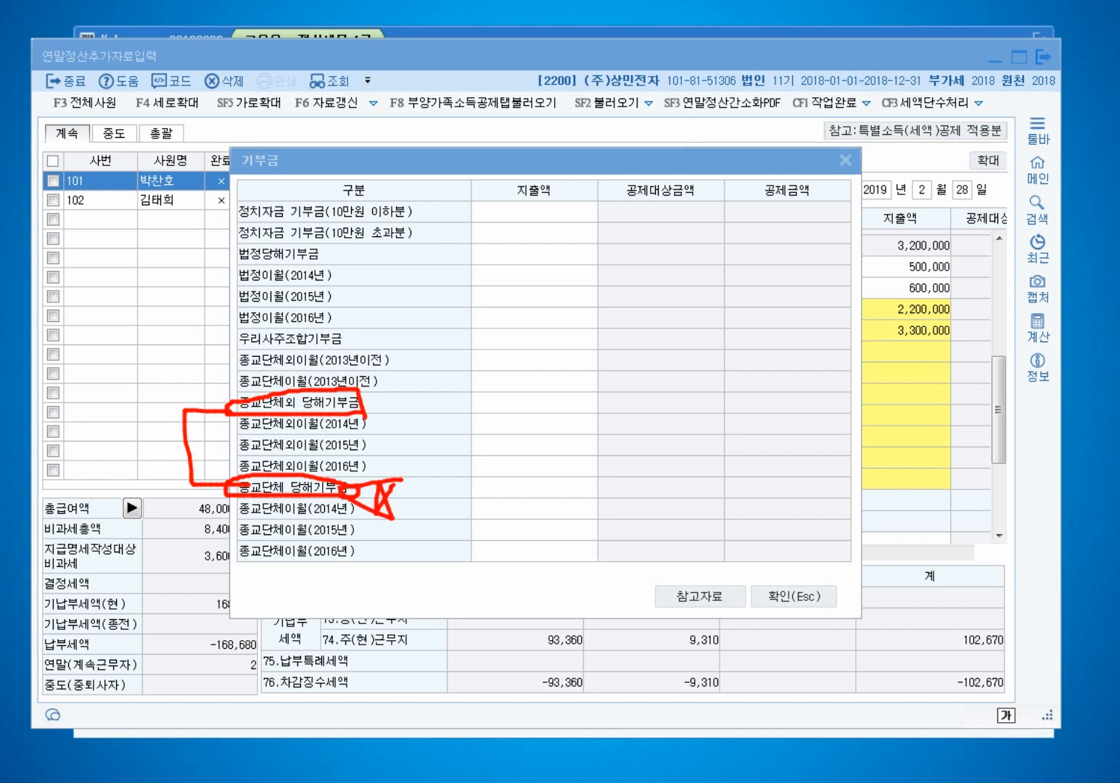
mouse_move(428, 464)
mouse_down()
mouse_move(428, 509)
mouse_move(401, 500)
mouse_move(428, 506)
mouse_up()
mouse_move(388, 387)
mouse_down()
mouse_move(359, 405)
mouse_move(373, 415)
mouse_move(440, 399)
mouse_up()
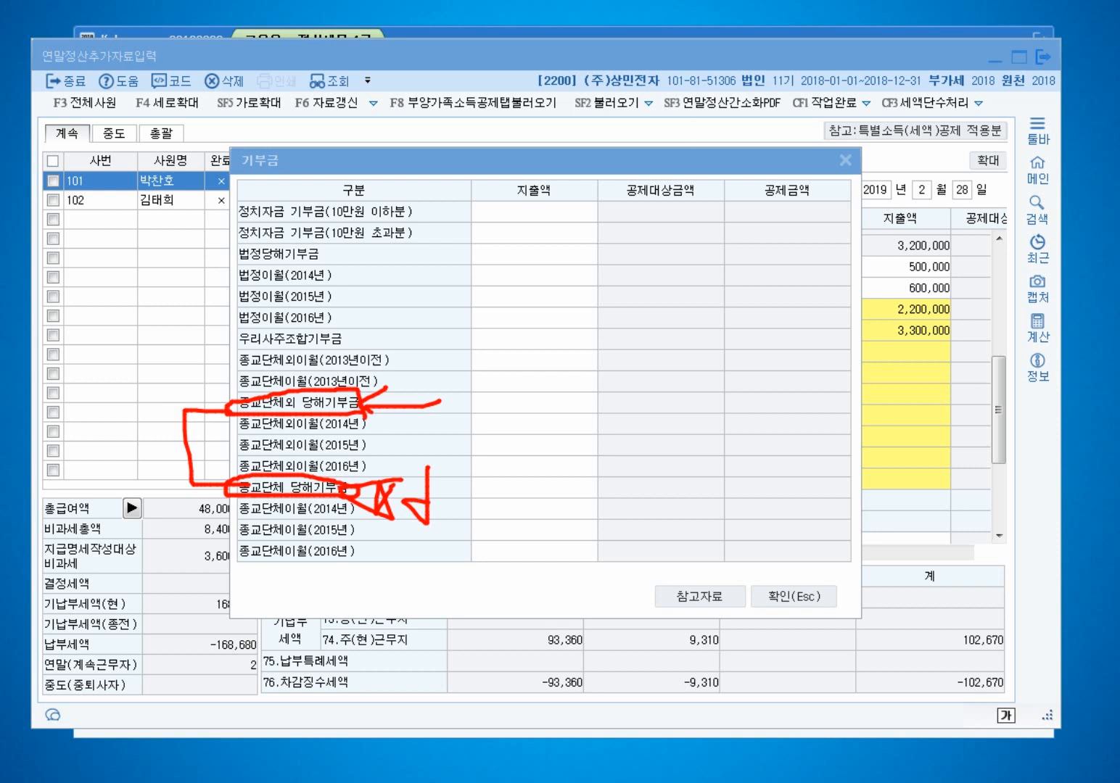
Step: Enter 2,000,000 for 법정당해기부금 and 1,000,000 for 종교단체 당해기부금
key(Escape)
click(534, 254)
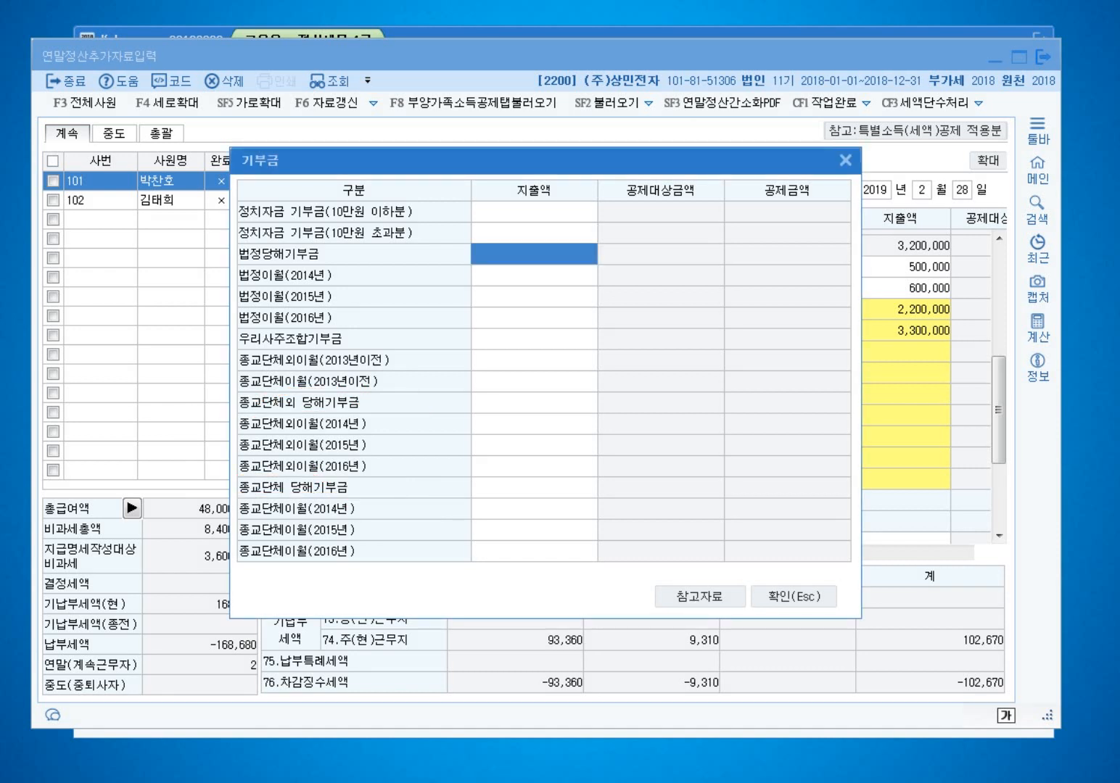
text(2000000)
key(Return)
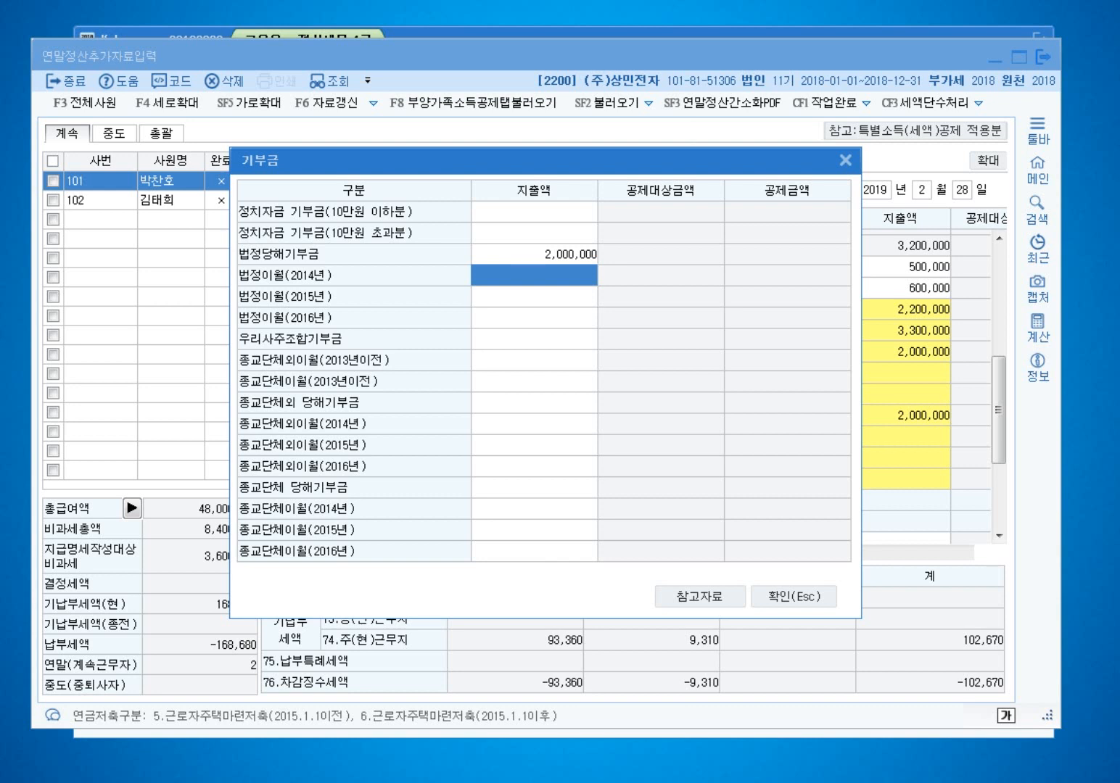
click(534, 488)
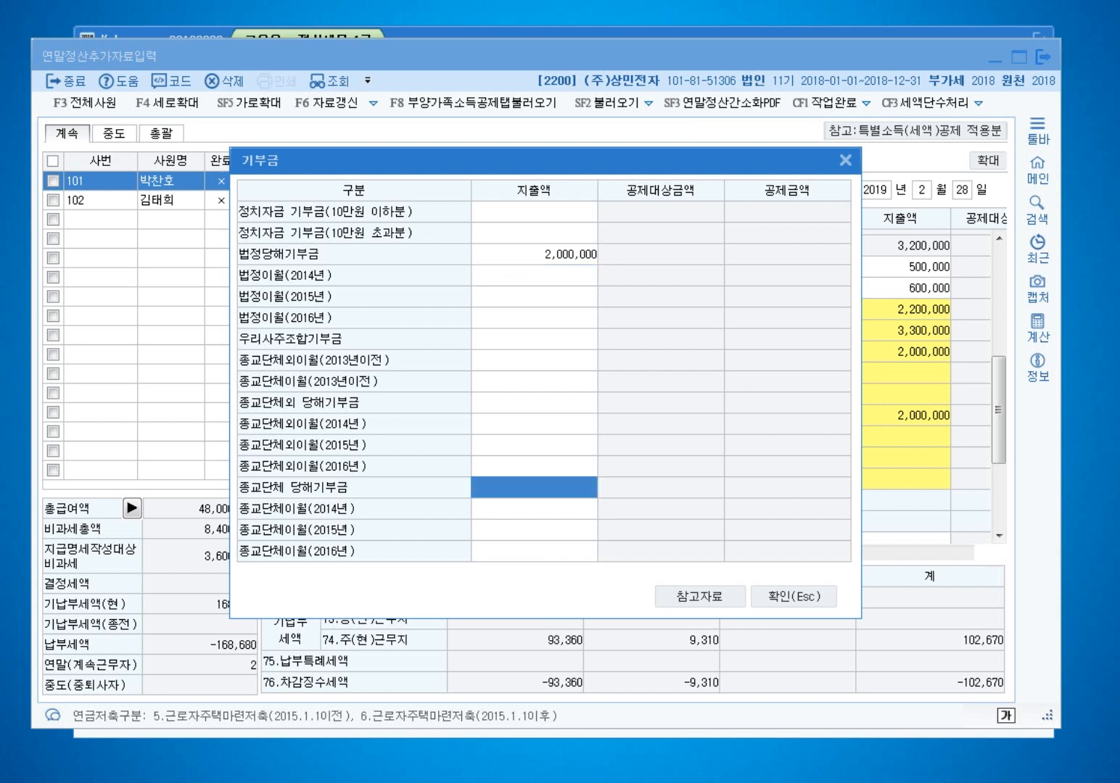
text(1000000)
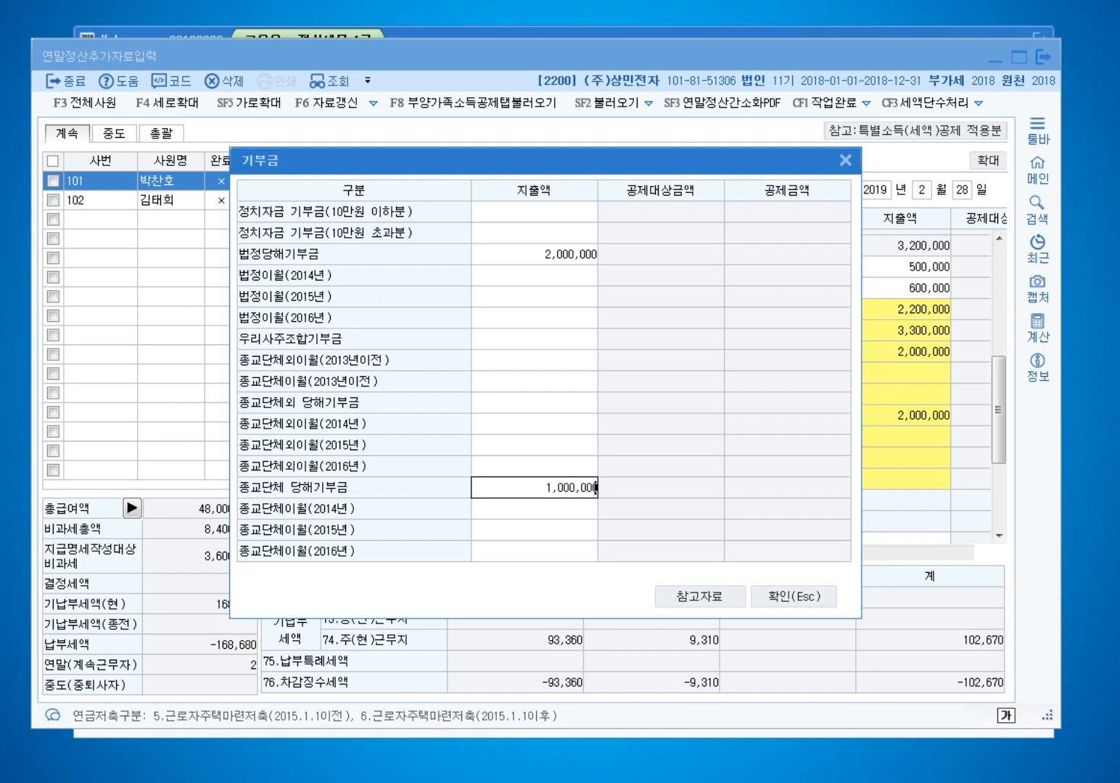
key(Return)
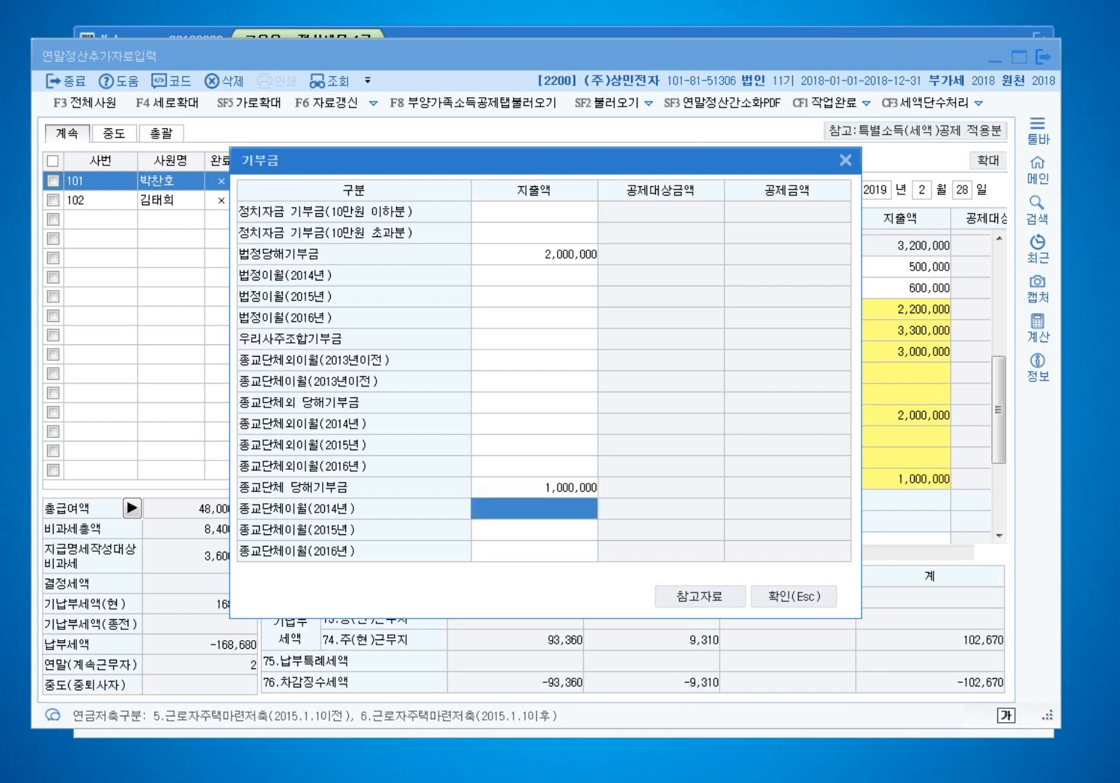
Step: Enter 종교단체외 당해기부금, correcting 1,000,000 to 2,000,000, and recheck both religious rows
click(533, 487)
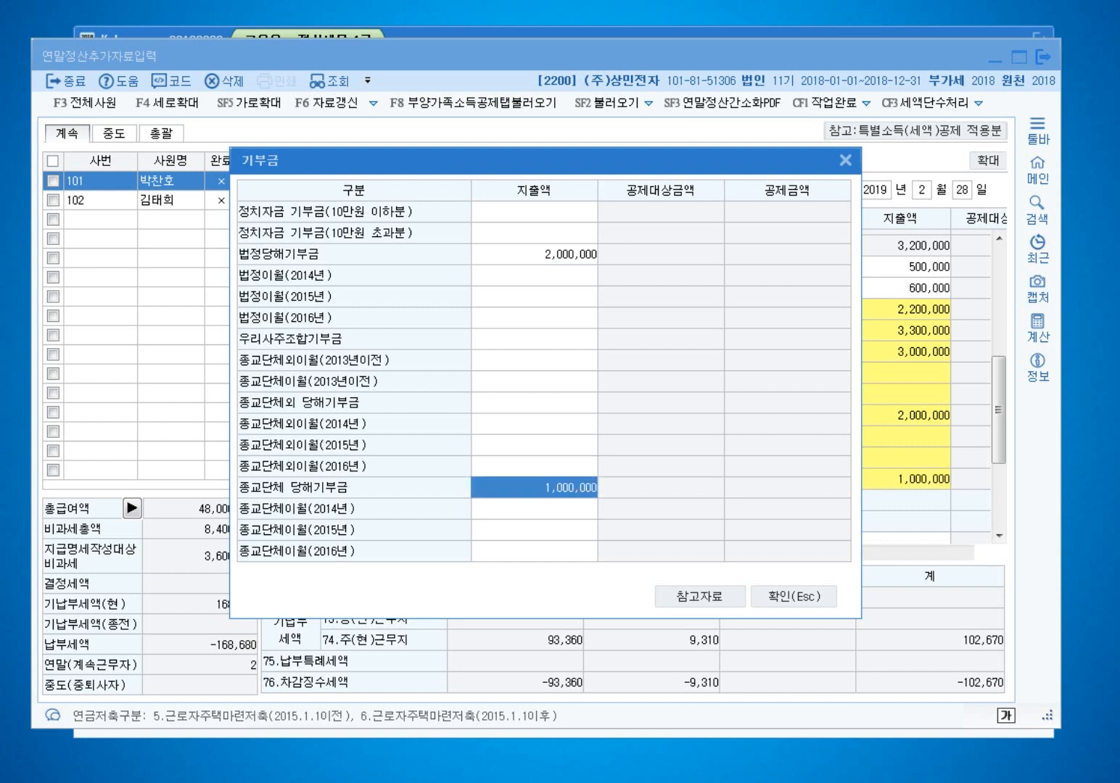
key(Up)
key(Down)
key(Up)
key(Up)
key(Up)
key(Up)
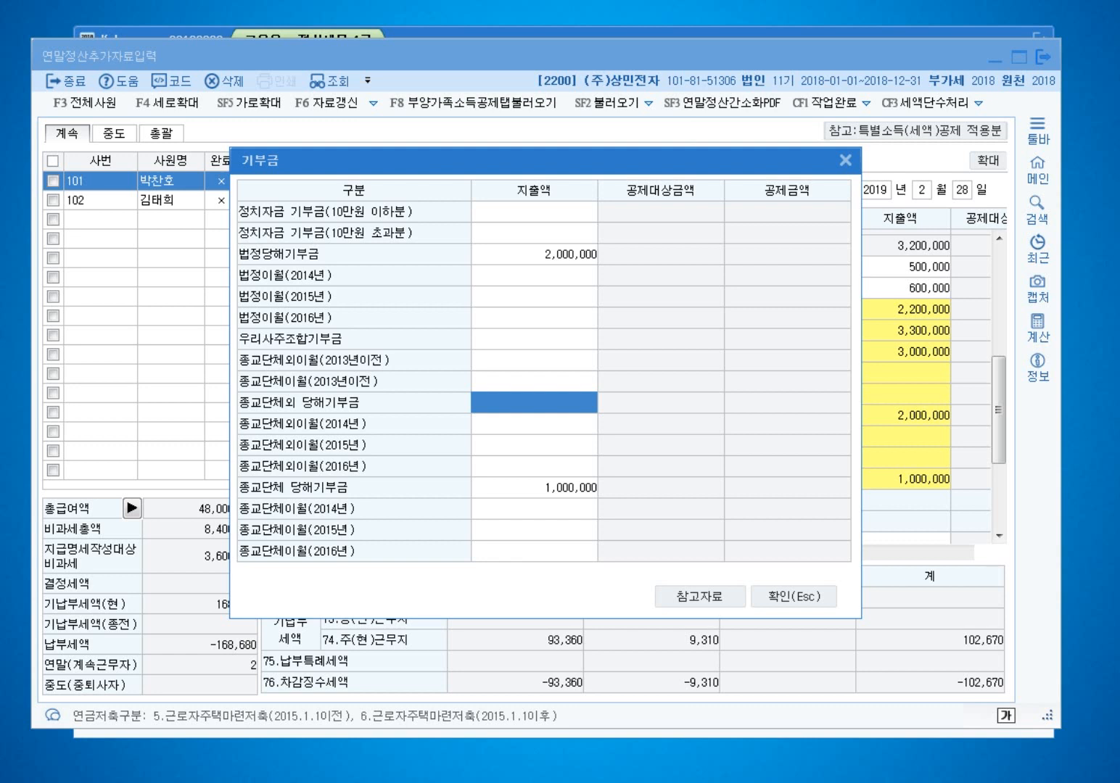
text(1000000)
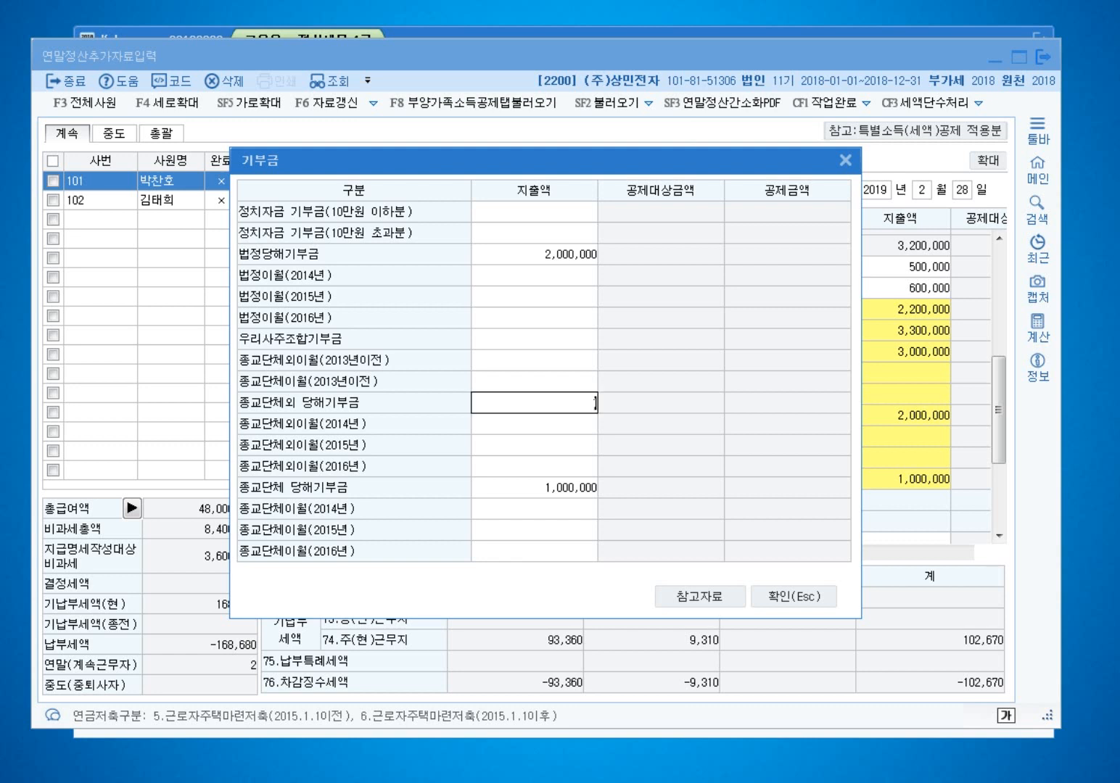
key(Return)
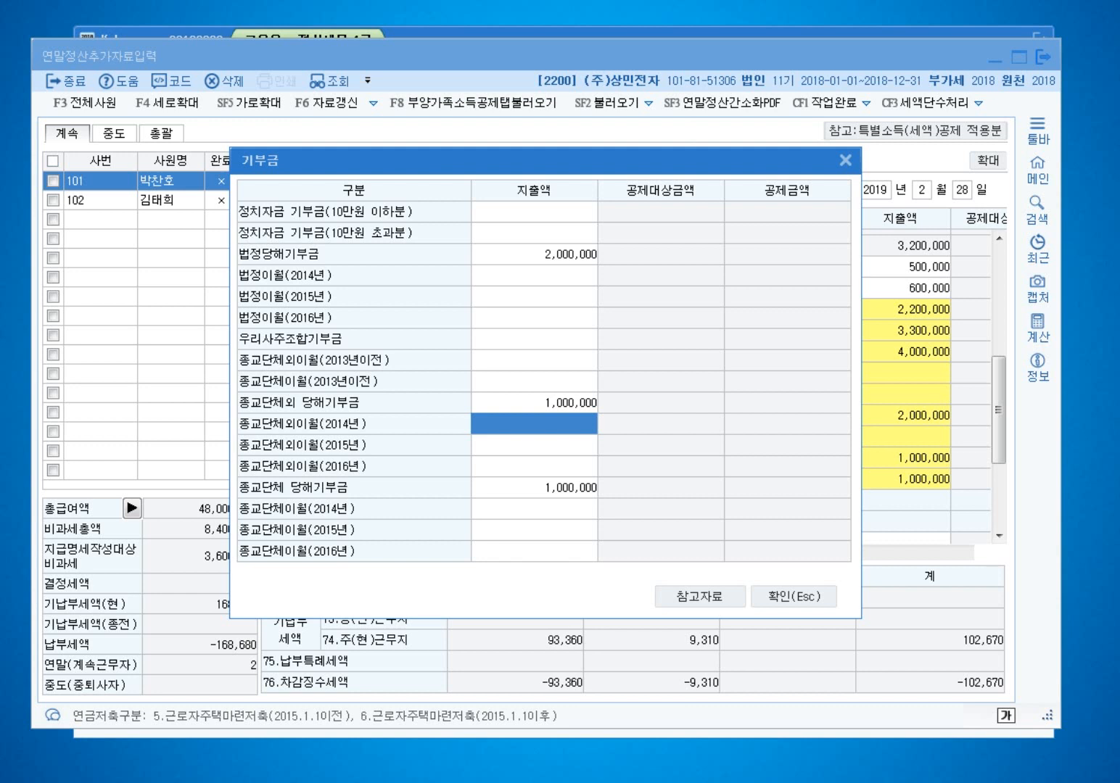
click(534, 402)
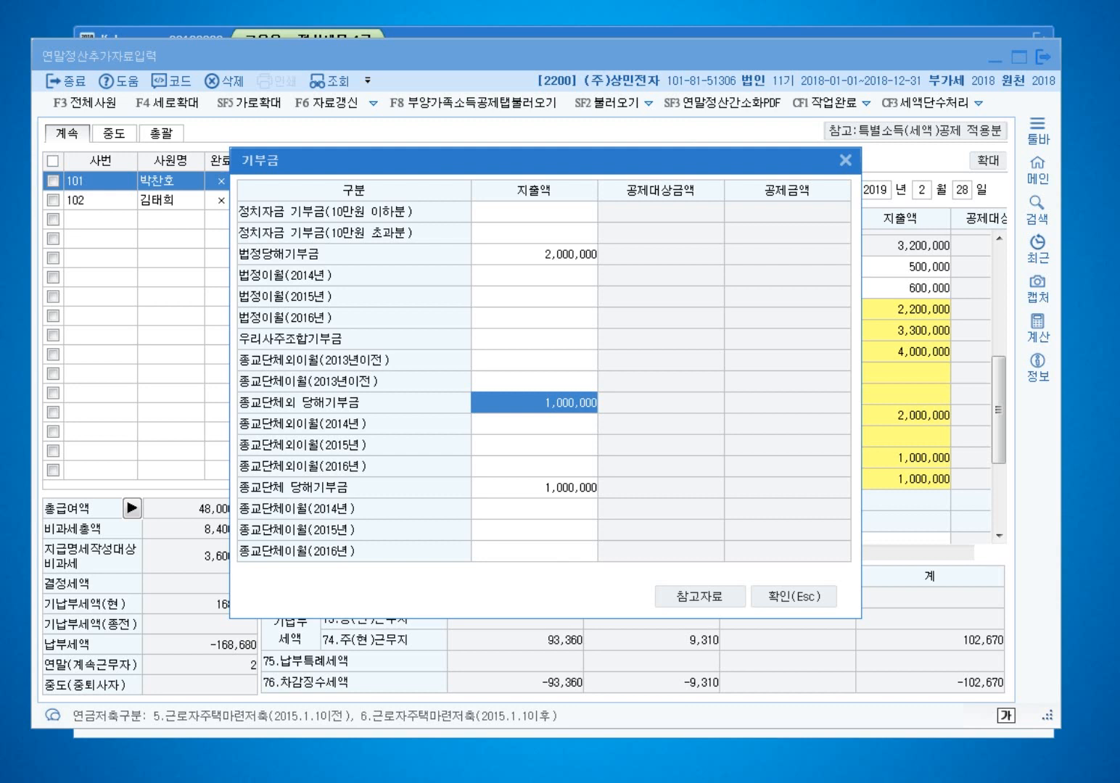
text(2000000)
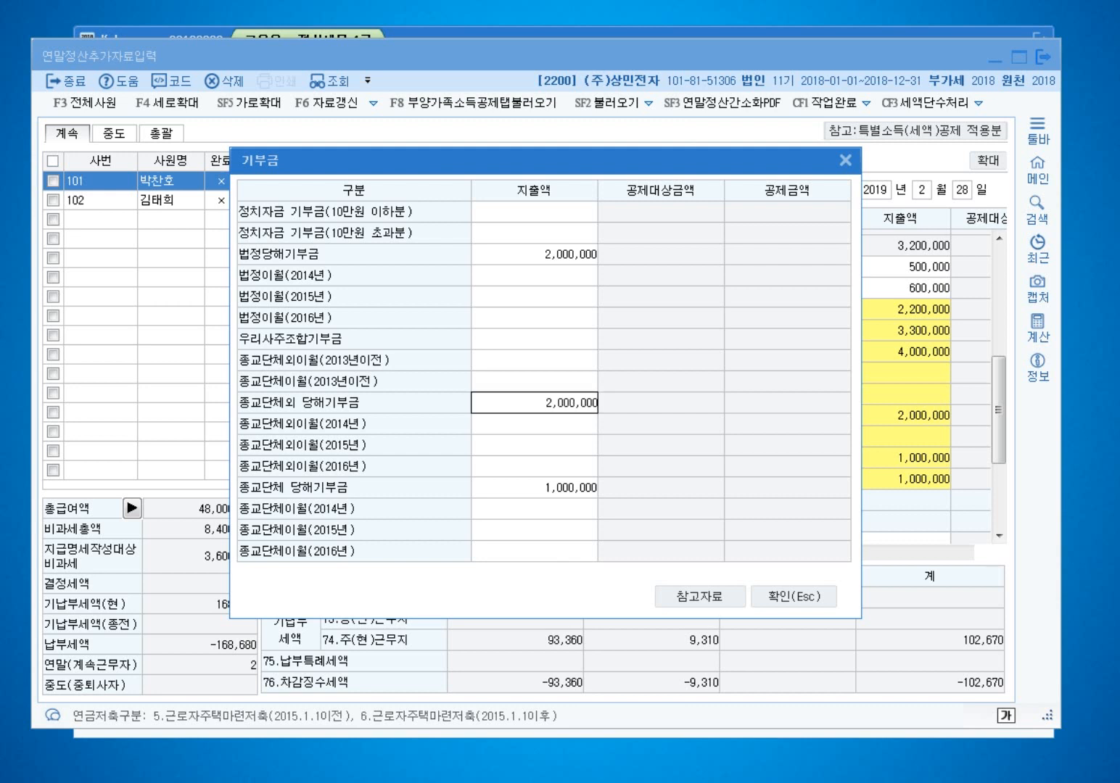
key(Return)
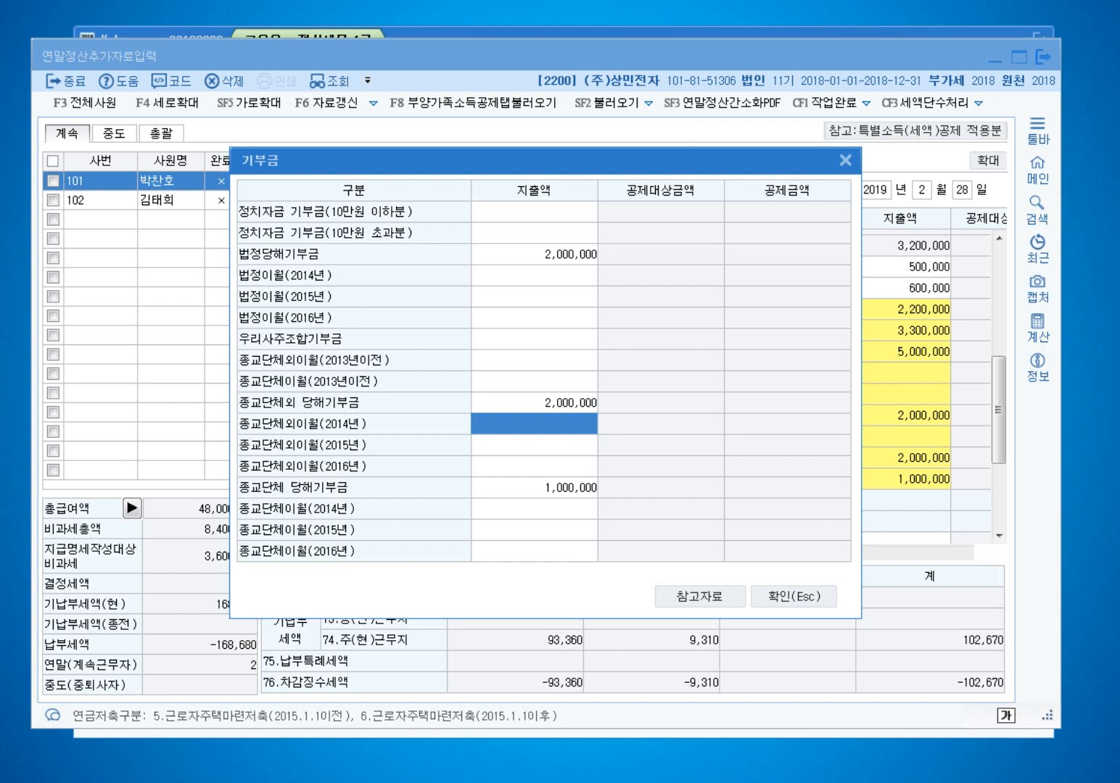
click(534, 403)
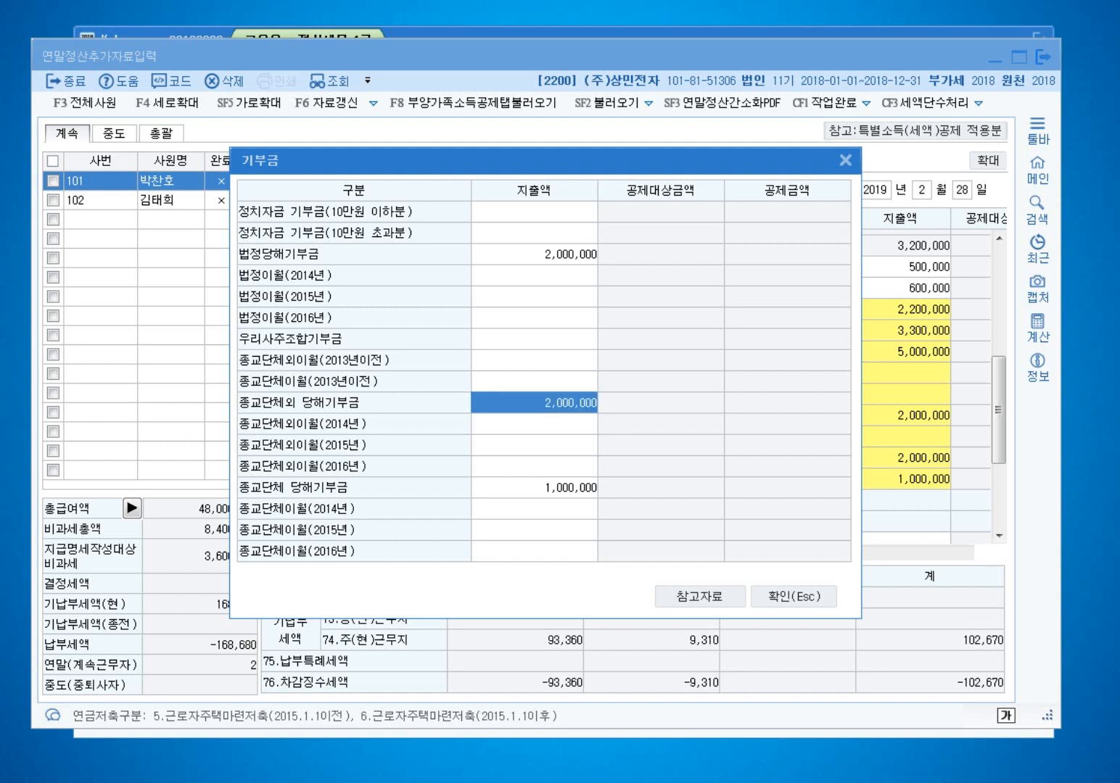
click(535, 488)
click(535, 402)
Step: Keep employee 101's 5,000,000 donation total, review the 63.기부금 rows, then open employee 102's settlement
click(793, 596)
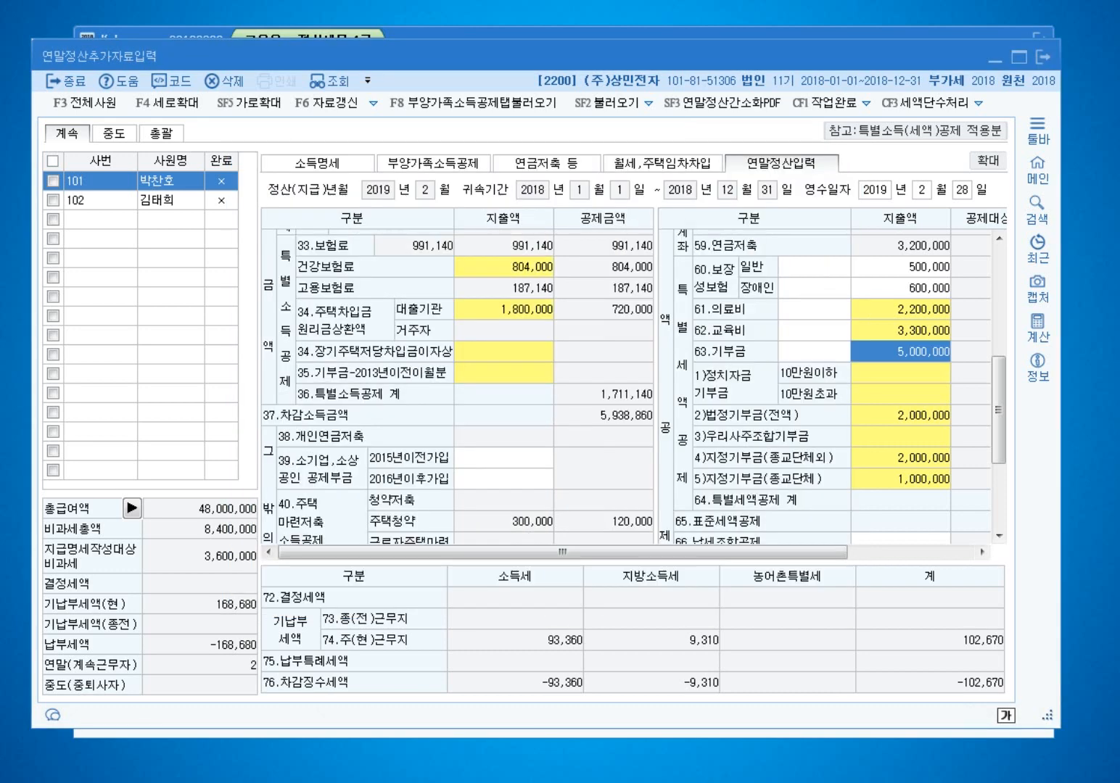
click(900, 457)
click(900, 479)
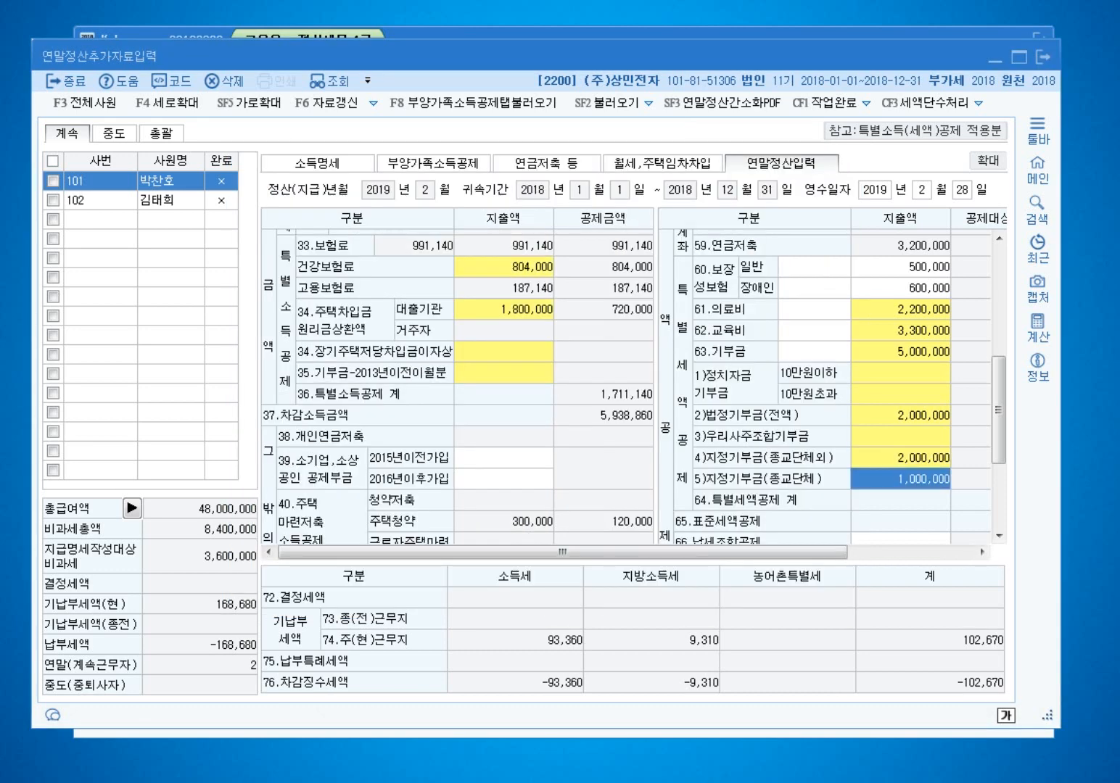
click(900, 458)
click(900, 415)
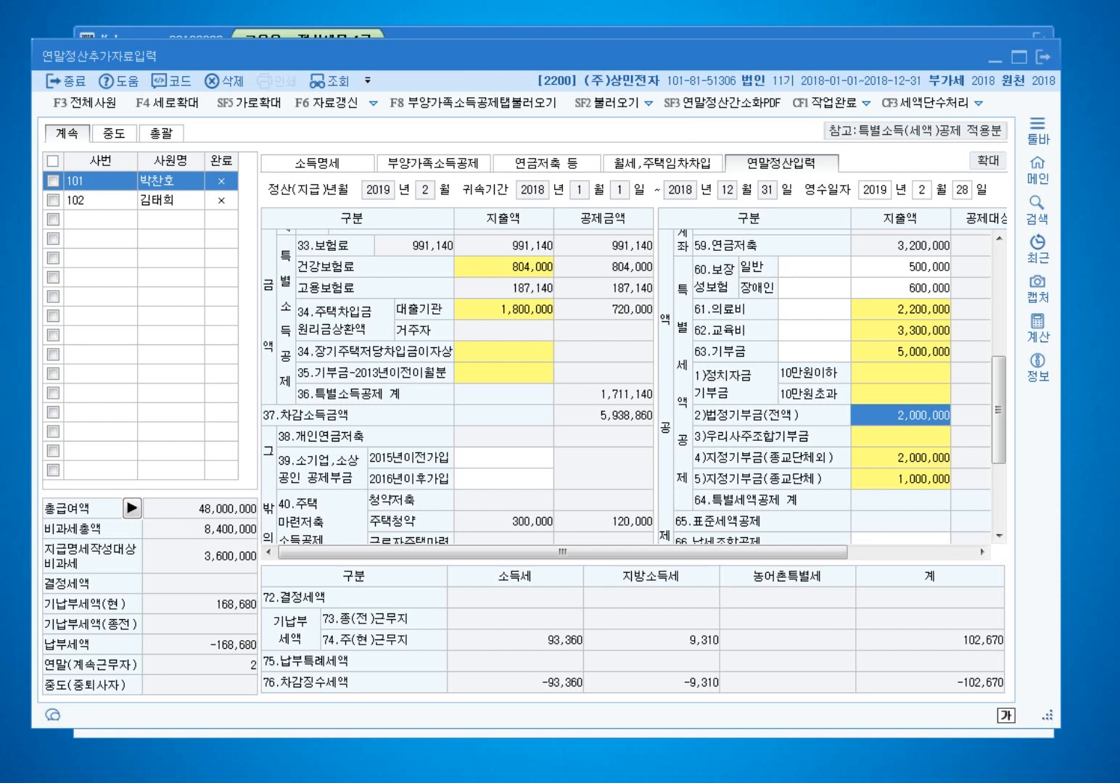
click(86, 200)
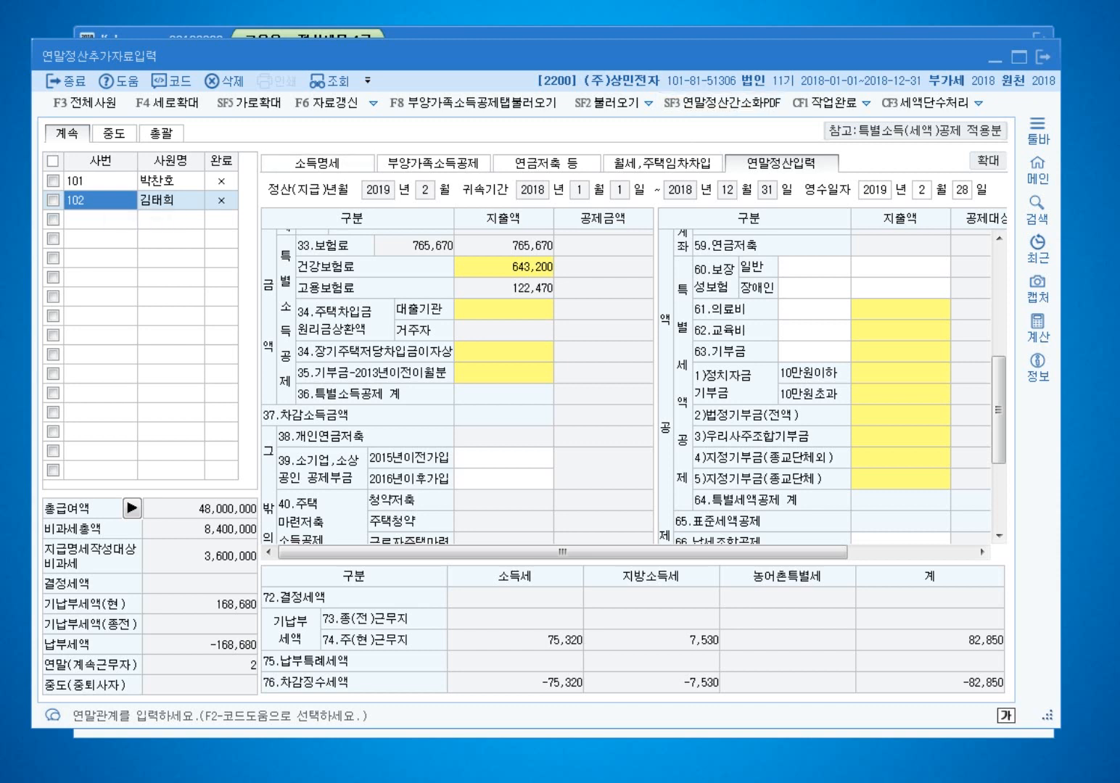
Step: Show employee 102's 부양가족소득공제 tab and circle the 부양가족소득공제, 월세,주택임차차입 and 연말정산입력 tabs
key(F8)
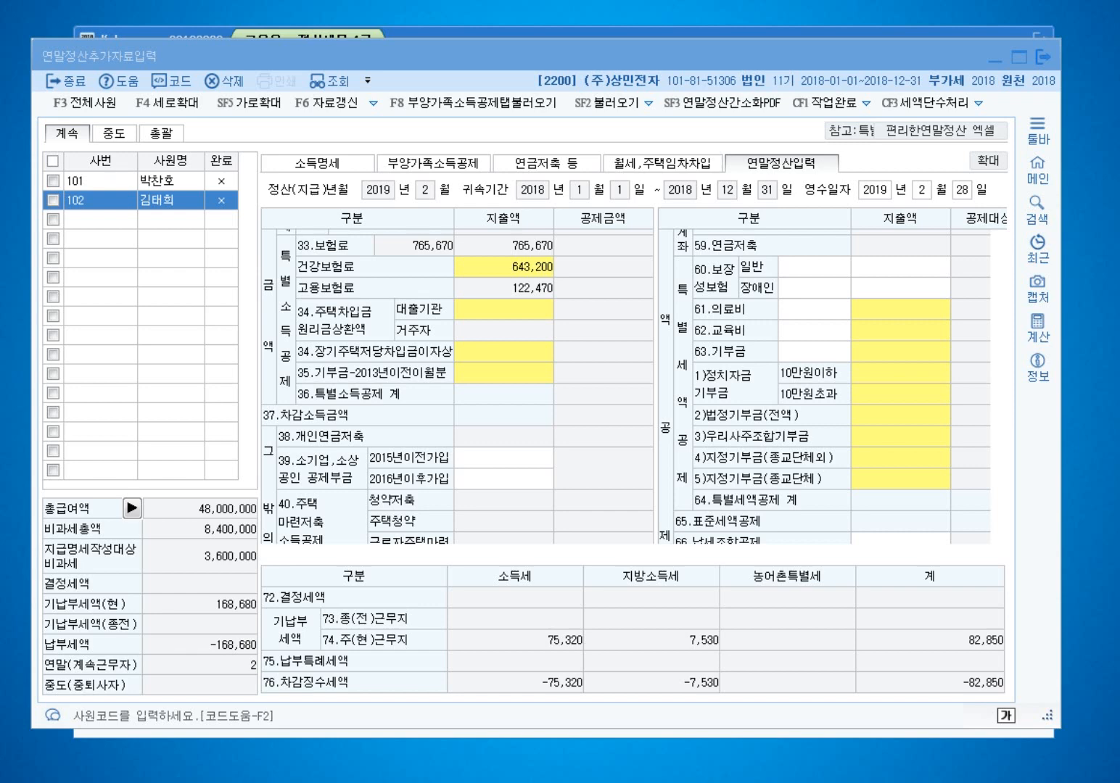
click(434, 163)
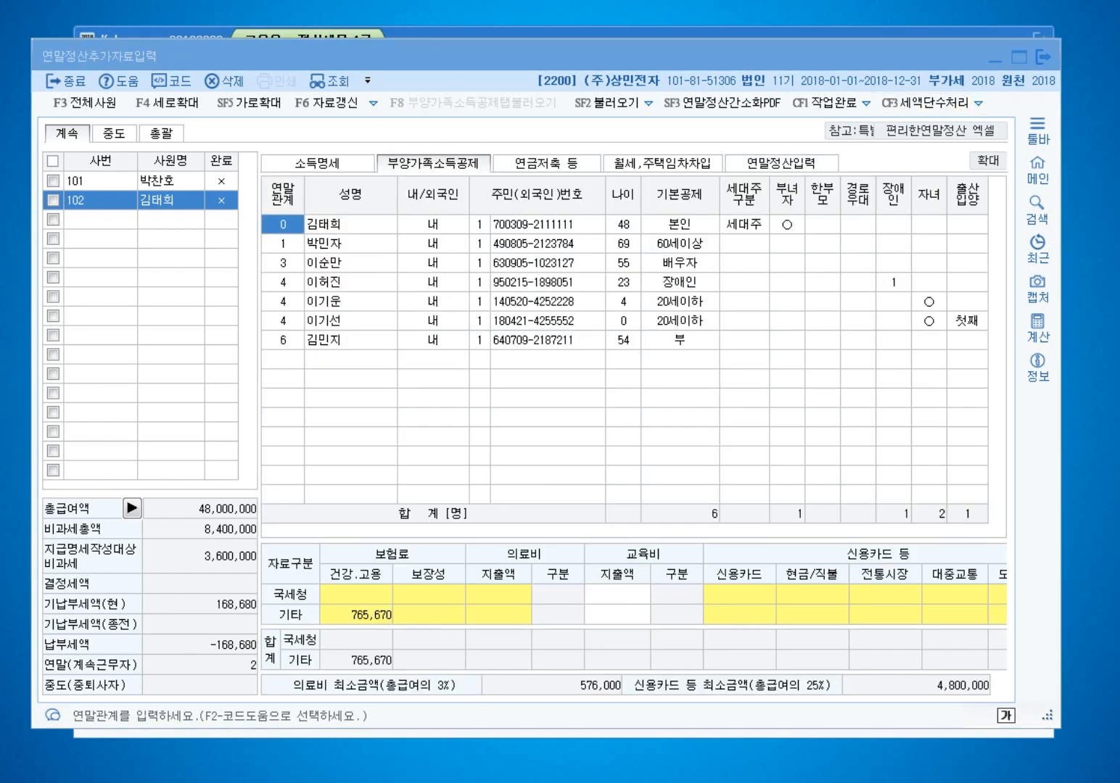
mouse_move(493, 176)
mouse_down()
mouse_move(408, 176)
mouse_move(526, 166)
mouse_move(489, 181)
mouse_up()
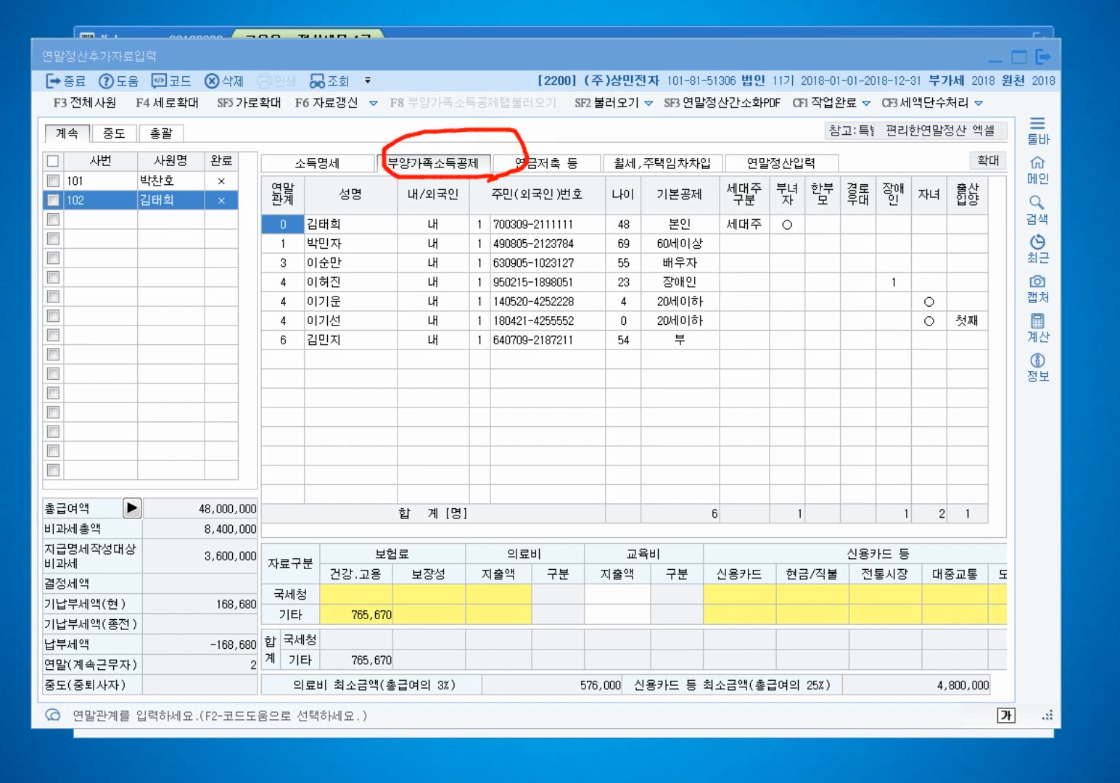
mouse_move(718, 174)
mouse_down()
mouse_move(607, 149)
mouse_move(713, 173)
mouse_up()
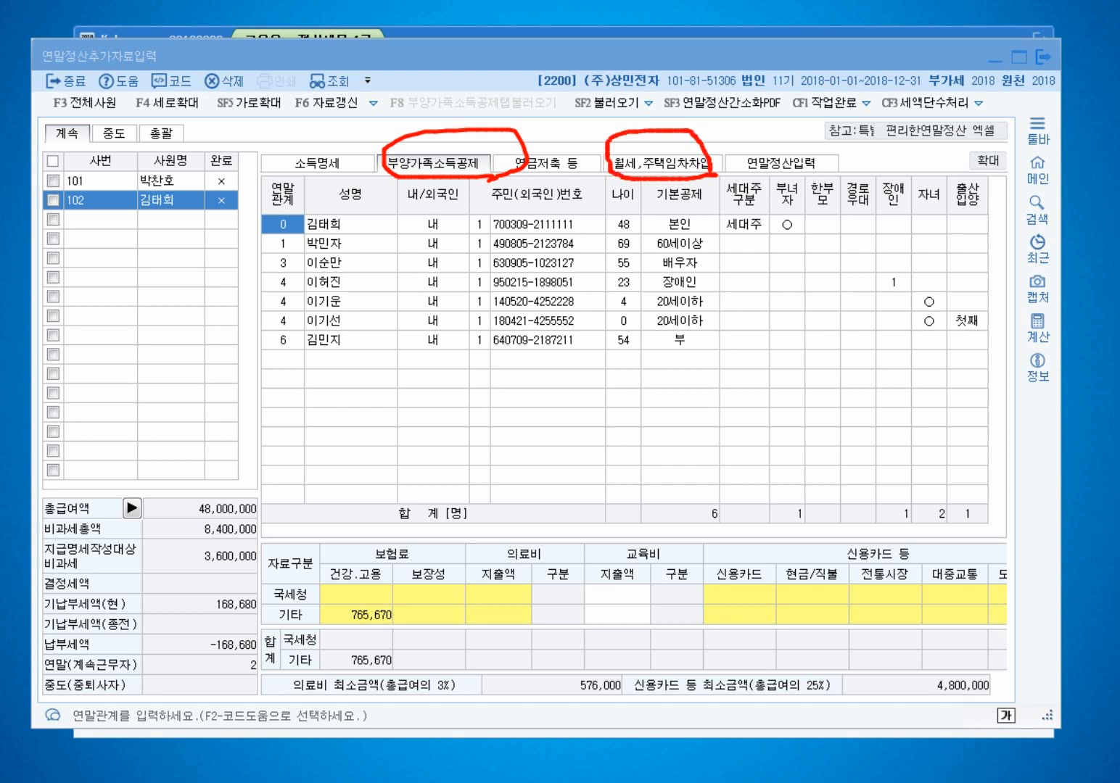
mouse_move(844, 172)
mouse_down()
mouse_move(831, 180)
mouse_move(730, 152)
mouse_move(838, 138)
mouse_move(833, 174)
mouse_up()
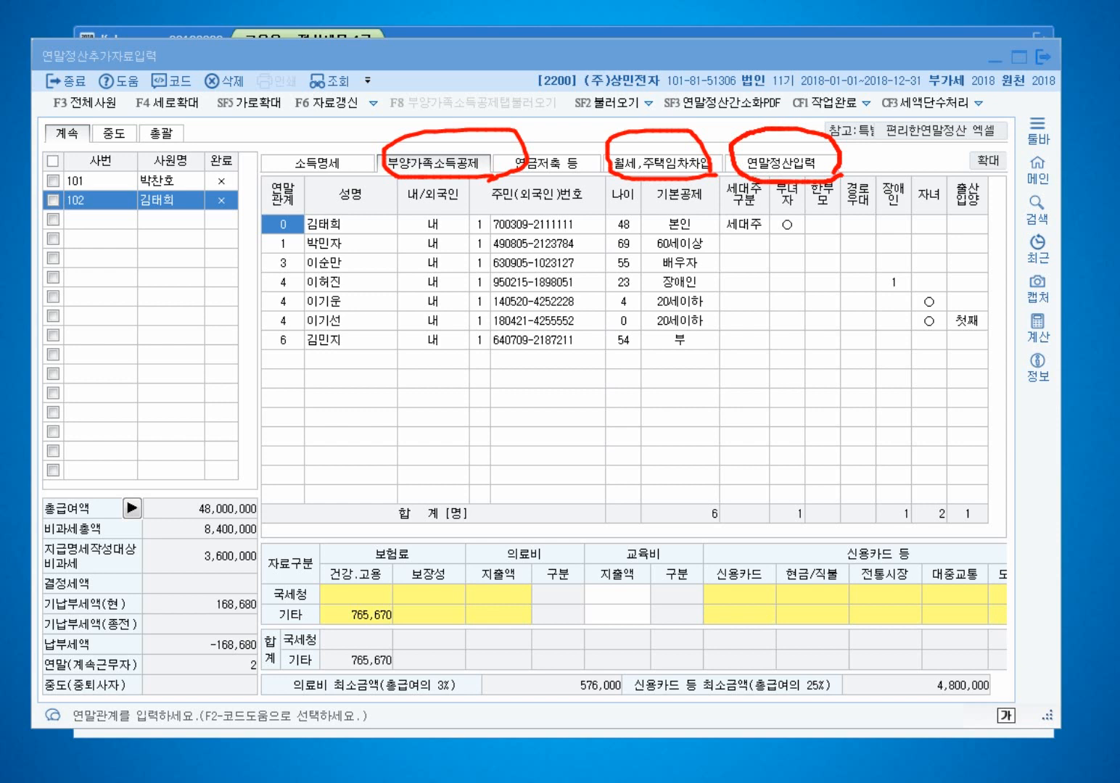
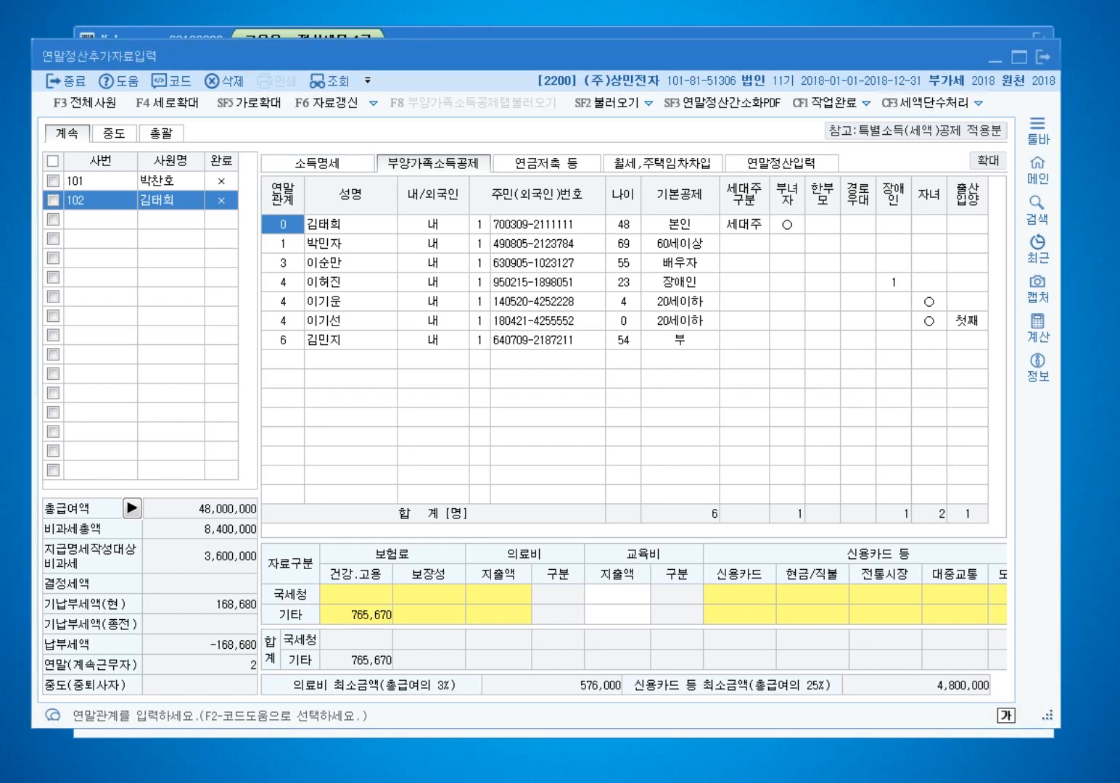
Step: Widen the settlement window on both sides and step through the employee's deduction amounts grid
drag(1060, 190, 1104, 190)
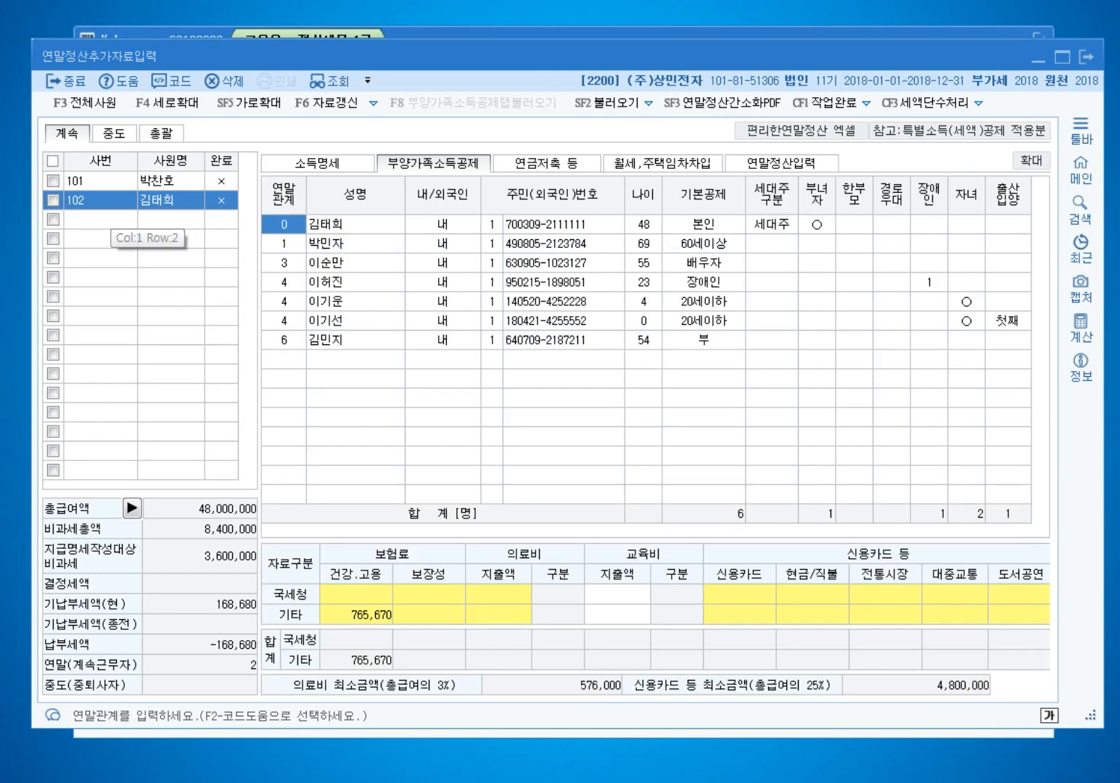
drag(32, 214, 5, 214)
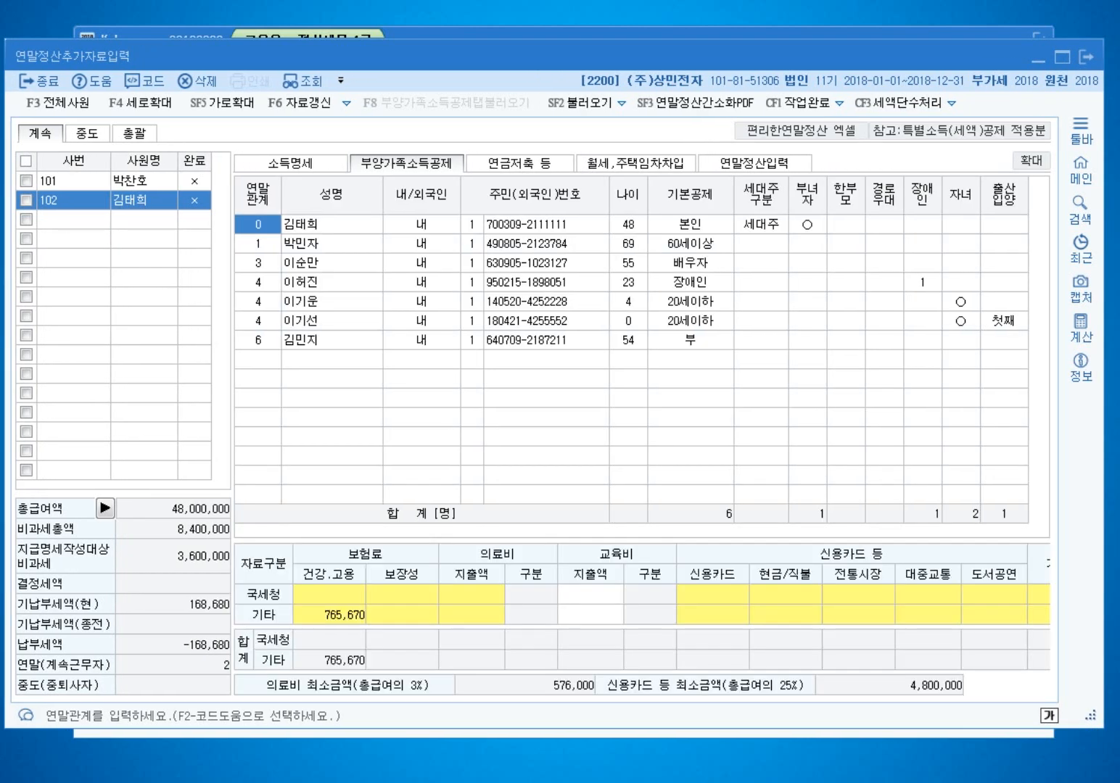
click(993, 594)
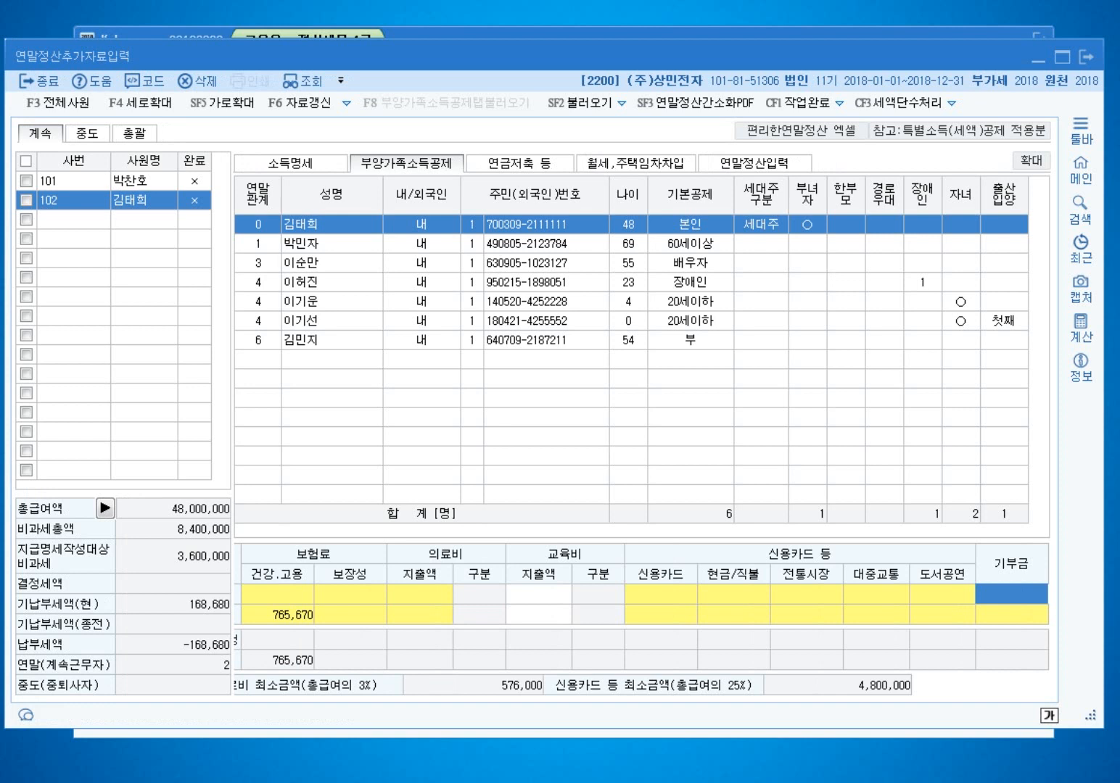
key(Left)
key(Left)
key(Left)
key(Left)
key(Left)
key(Left)
key(Left)
key(Left)
key(Left)
key(Left)
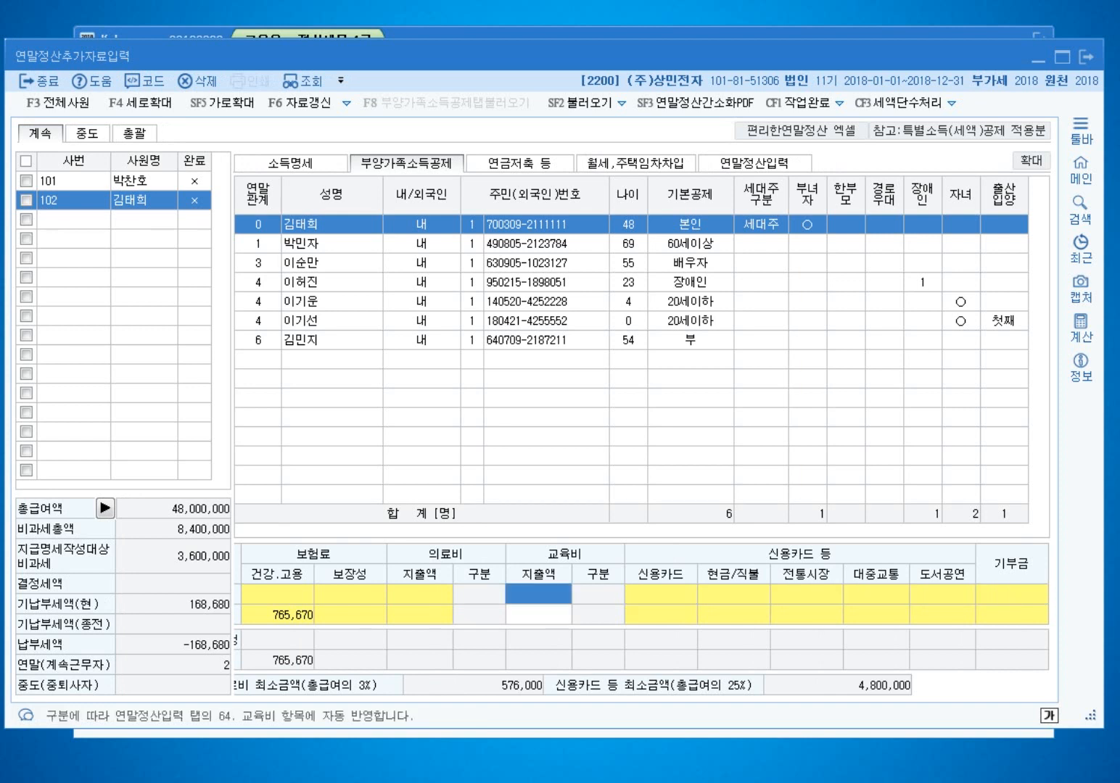
key(Right)
key(Right)
key(Right)
key(Right)
key(Right)
key(Right)
key(Right)
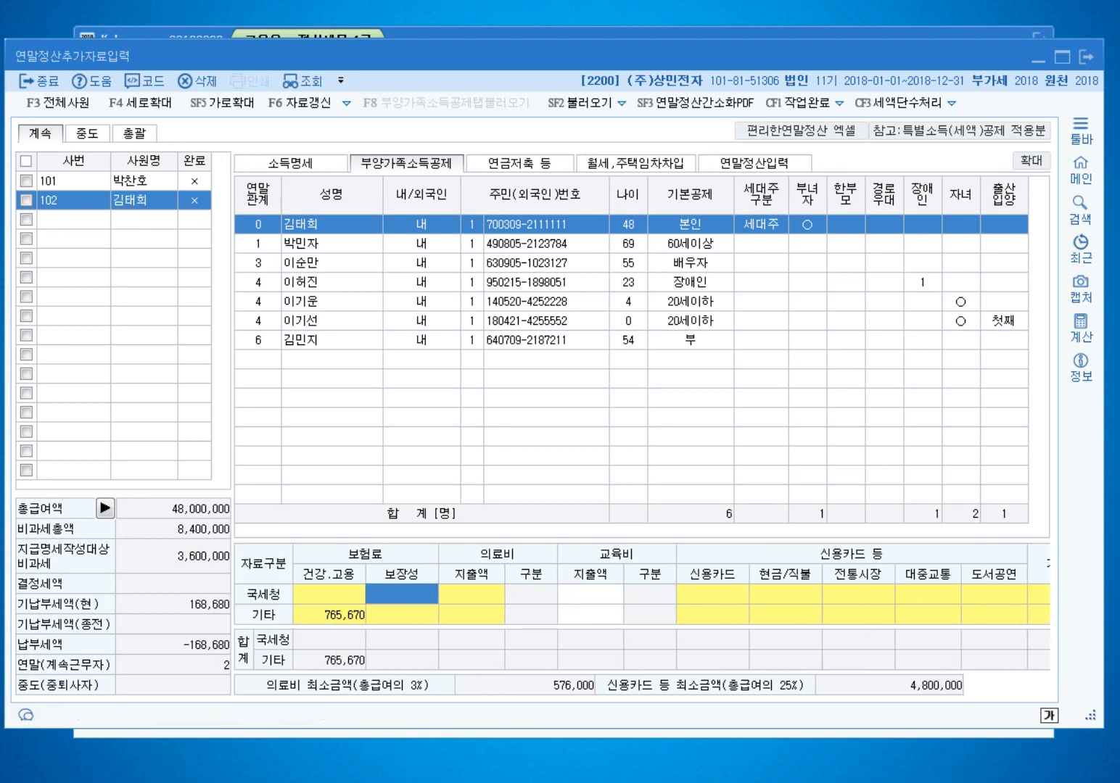
key(Return)
key(Return)
key(Return)
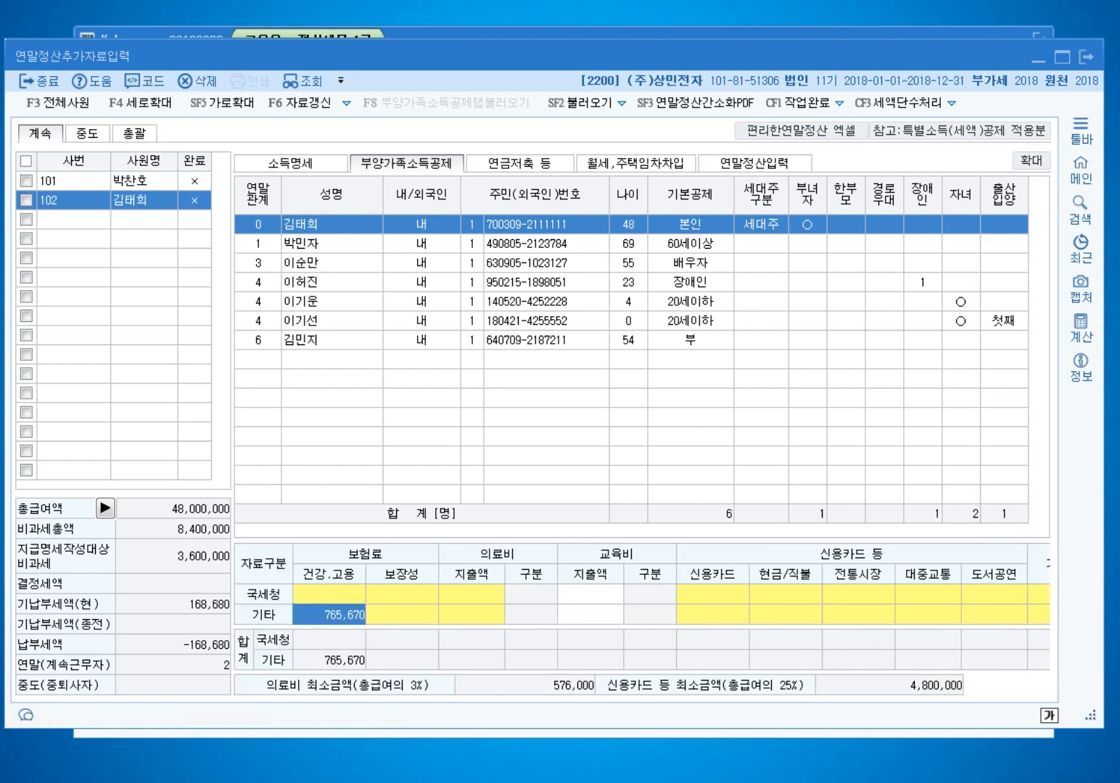
key(Escape)
click(328, 595)
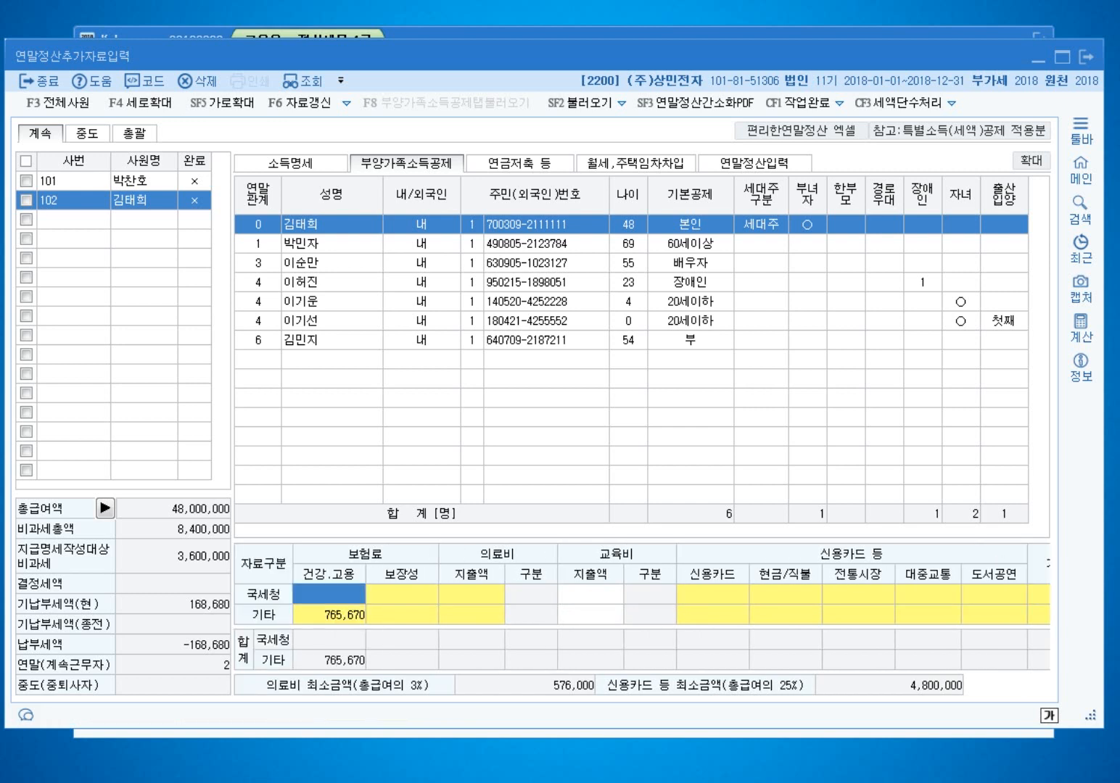
key(Return)
key(Return)
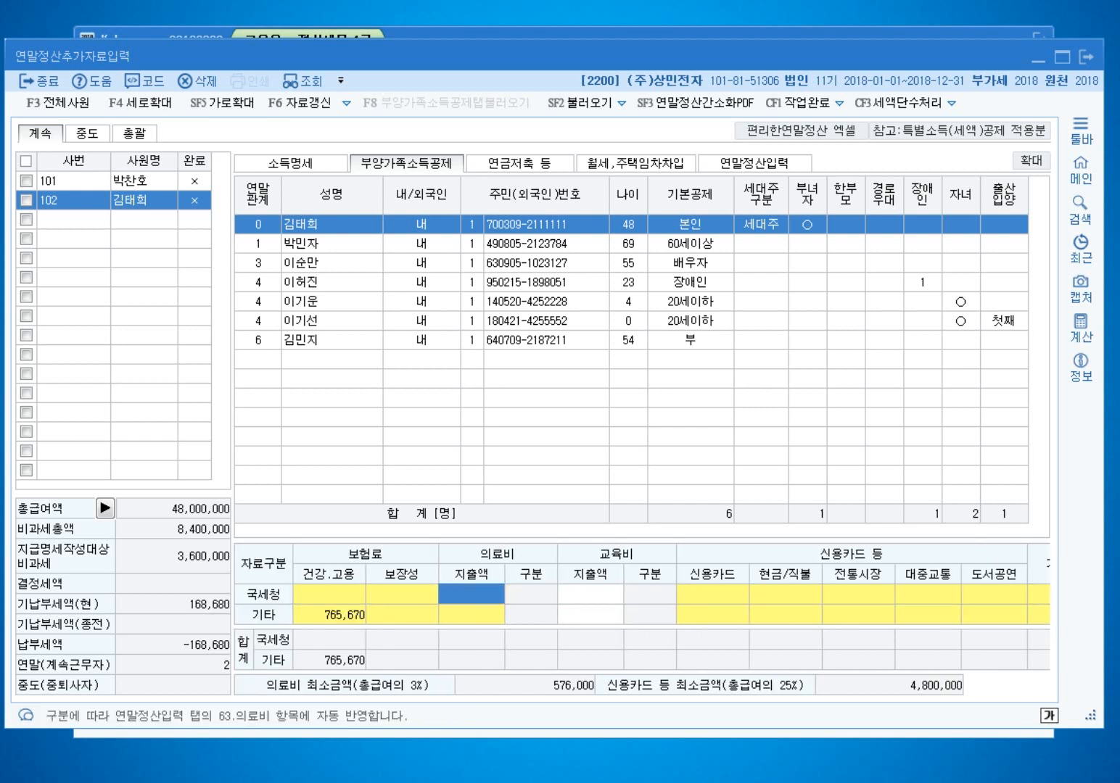
Step: Check the deduction amounts for the parent, spouse, child and sibling rows
click(546, 244)
click(546, 263)
click(546, 321)
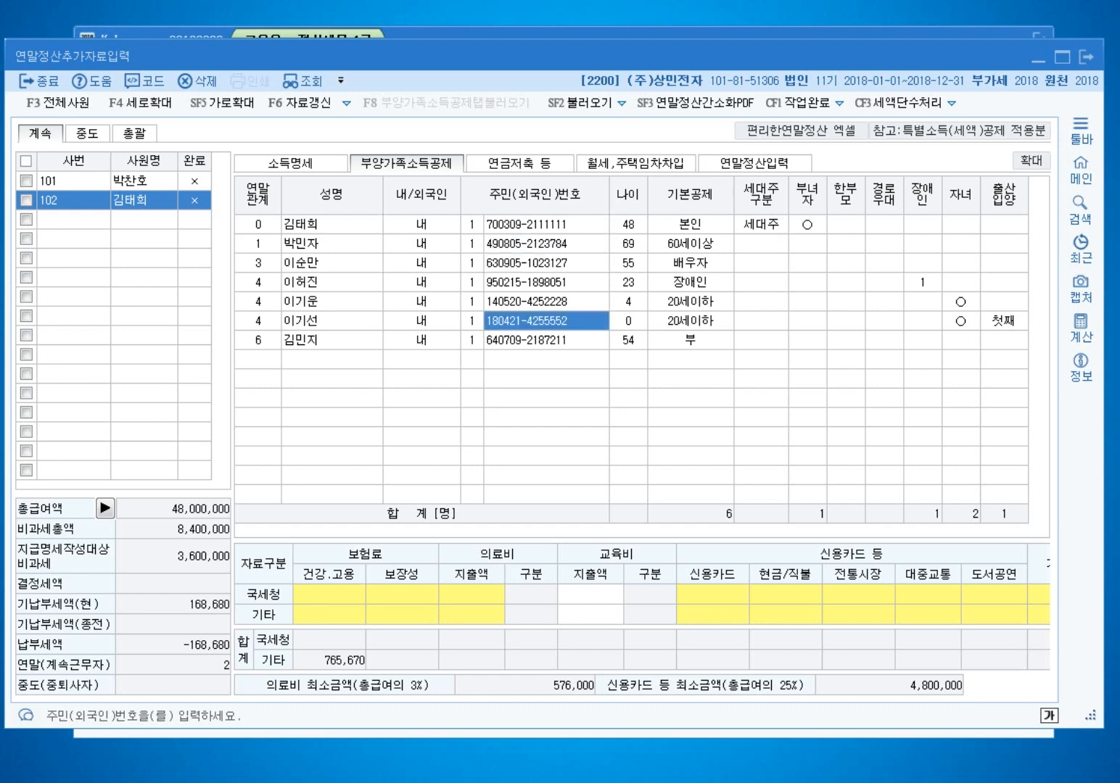
click(546, 341)
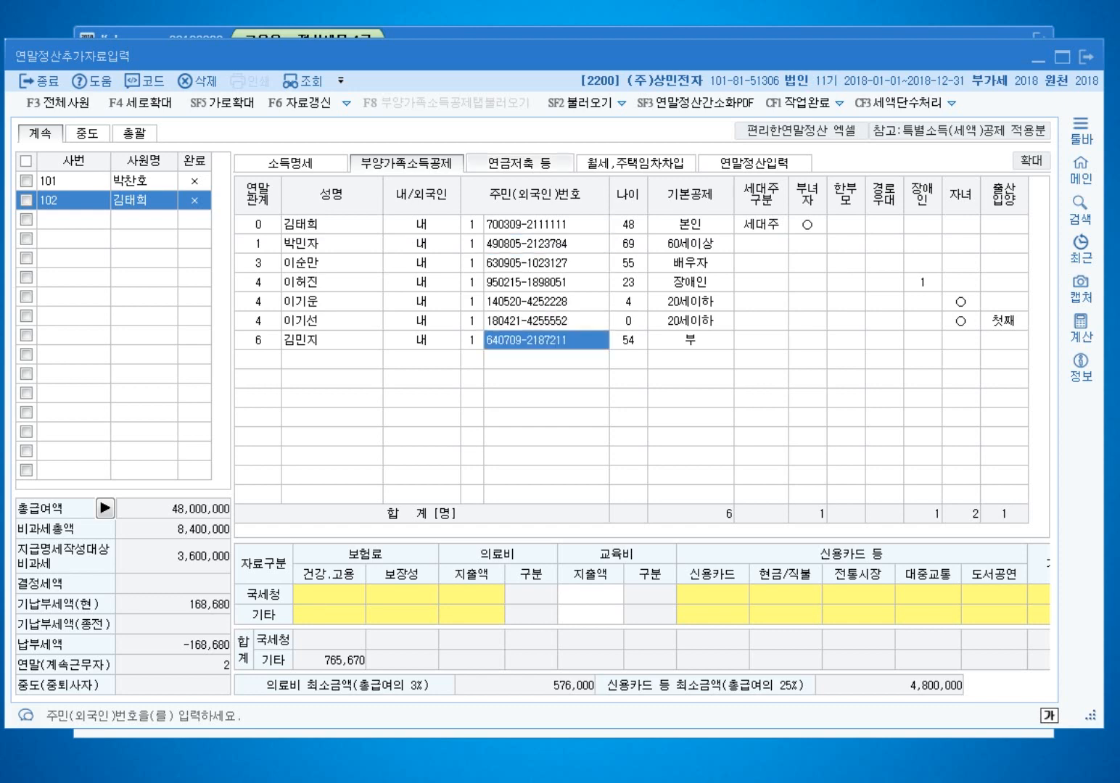
Step: Browse the 연금저축 등 and 월세,주택임차차입 tabs, then return to the 본인 row on 부양가족소득공제
click(519, 163)
click(312, 477)
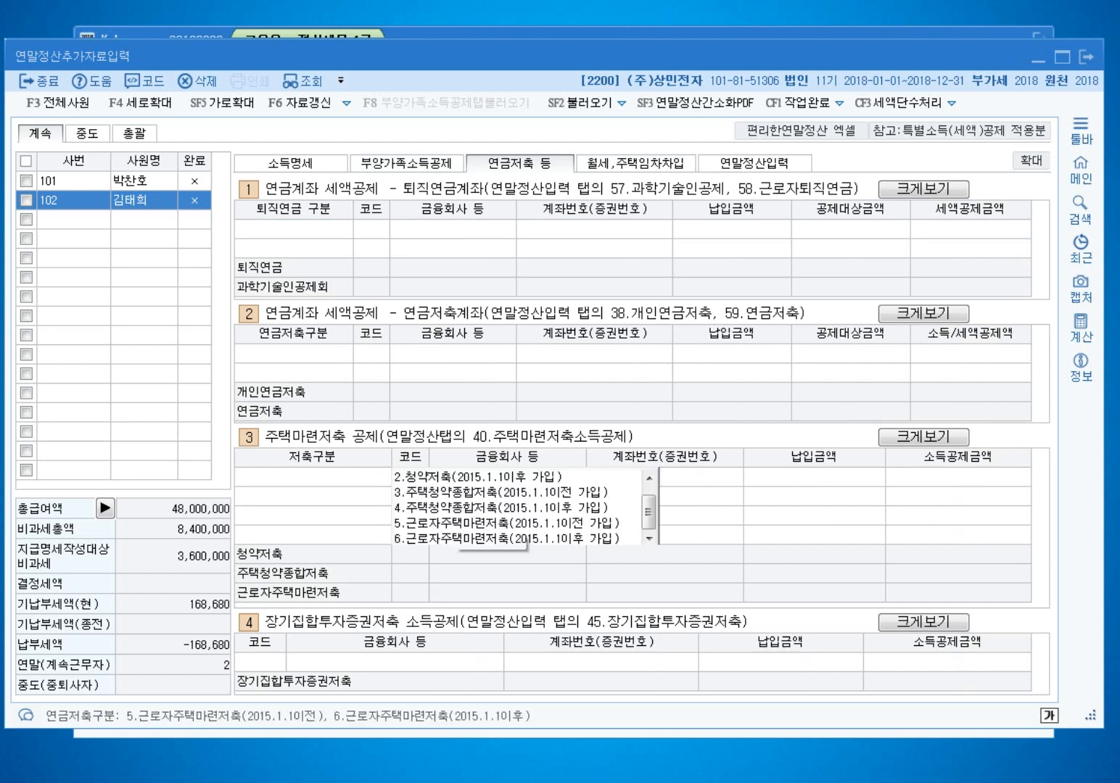
click(635, 164)
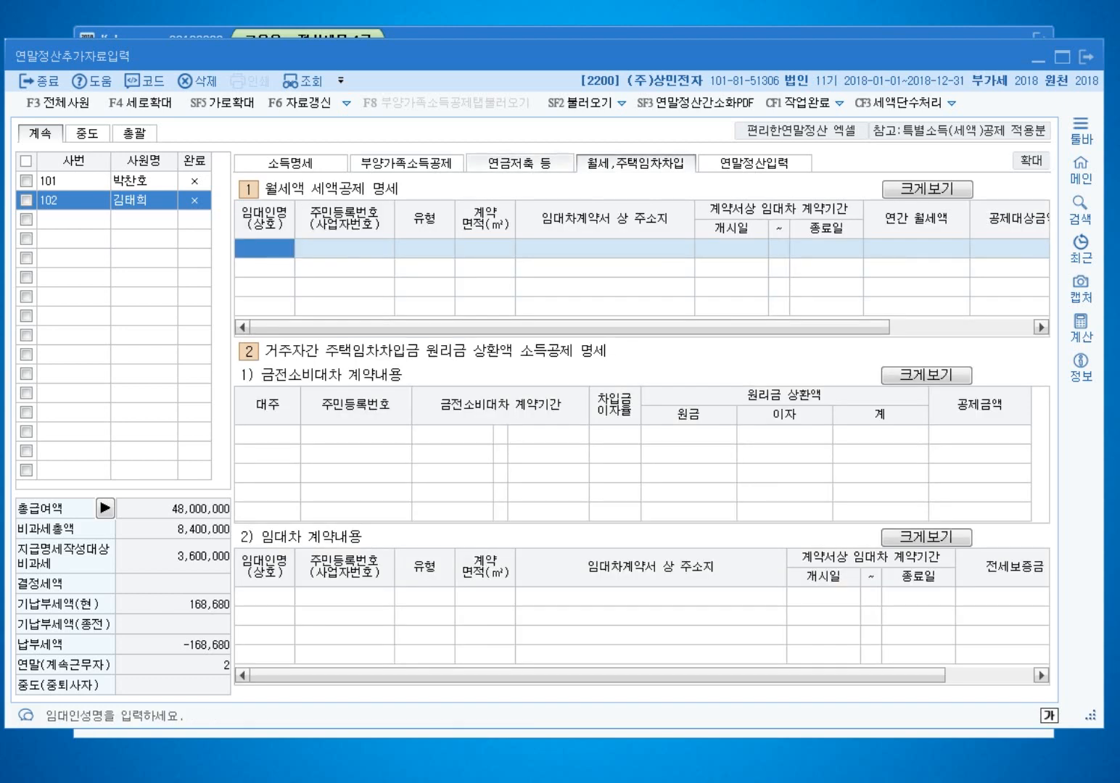
click(519, 163)
click(635, 163)
click(519, 163)
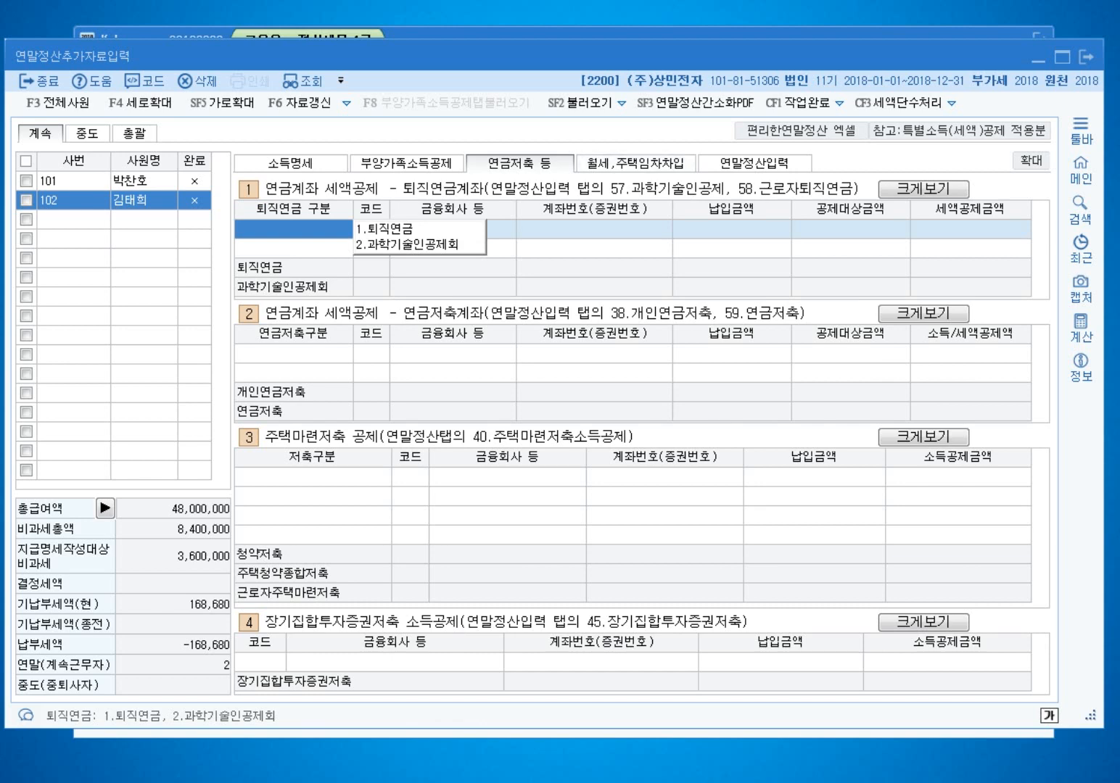
click(406, 163)
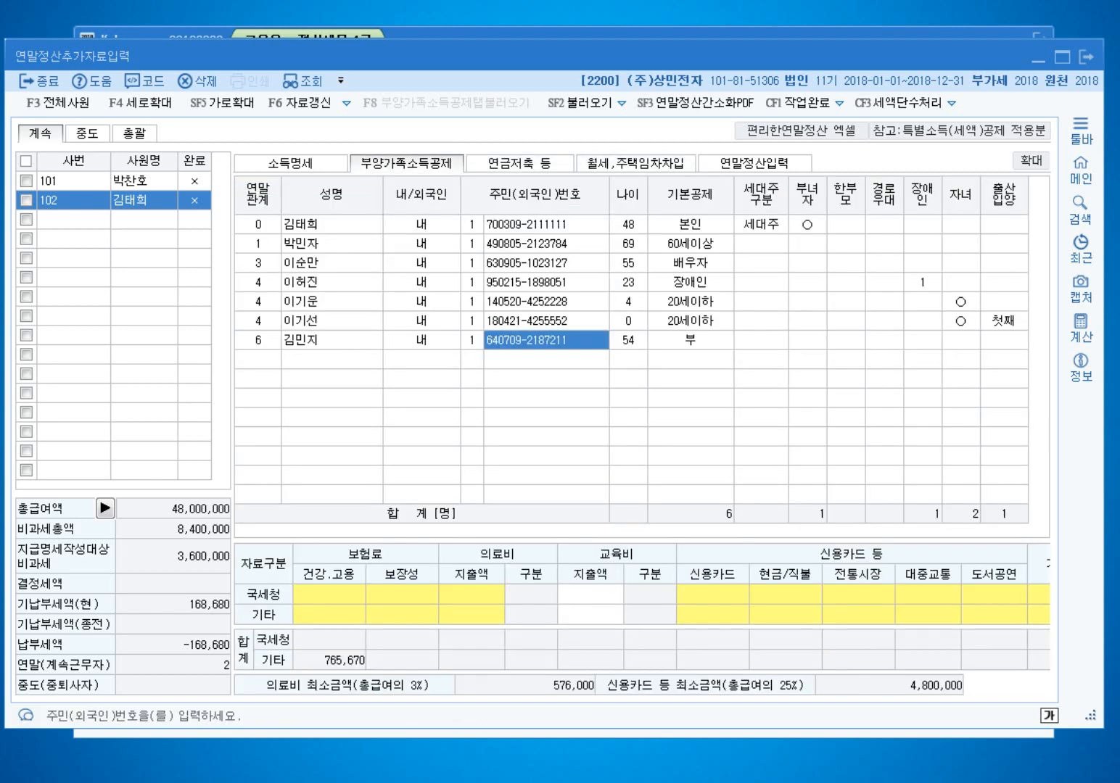
click(331, 224)
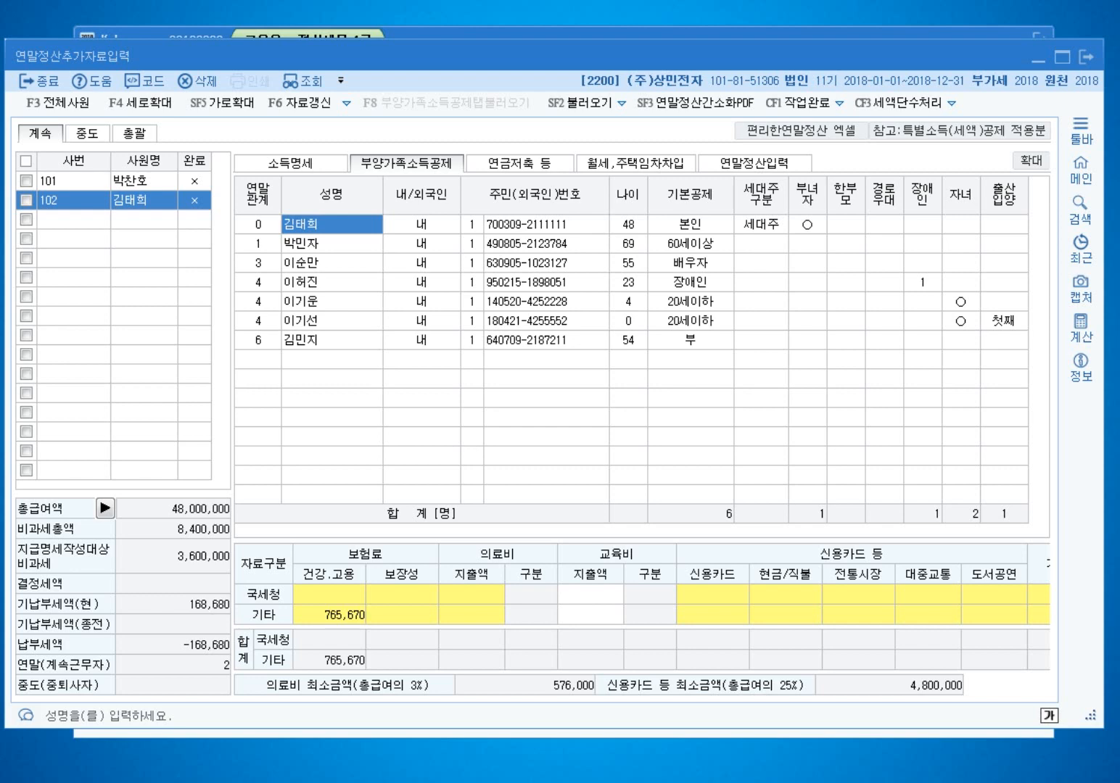
Step: Select the 국세청 건강.고용 cell to show the employee's 765,670 other-source insurance
click(329, 595)
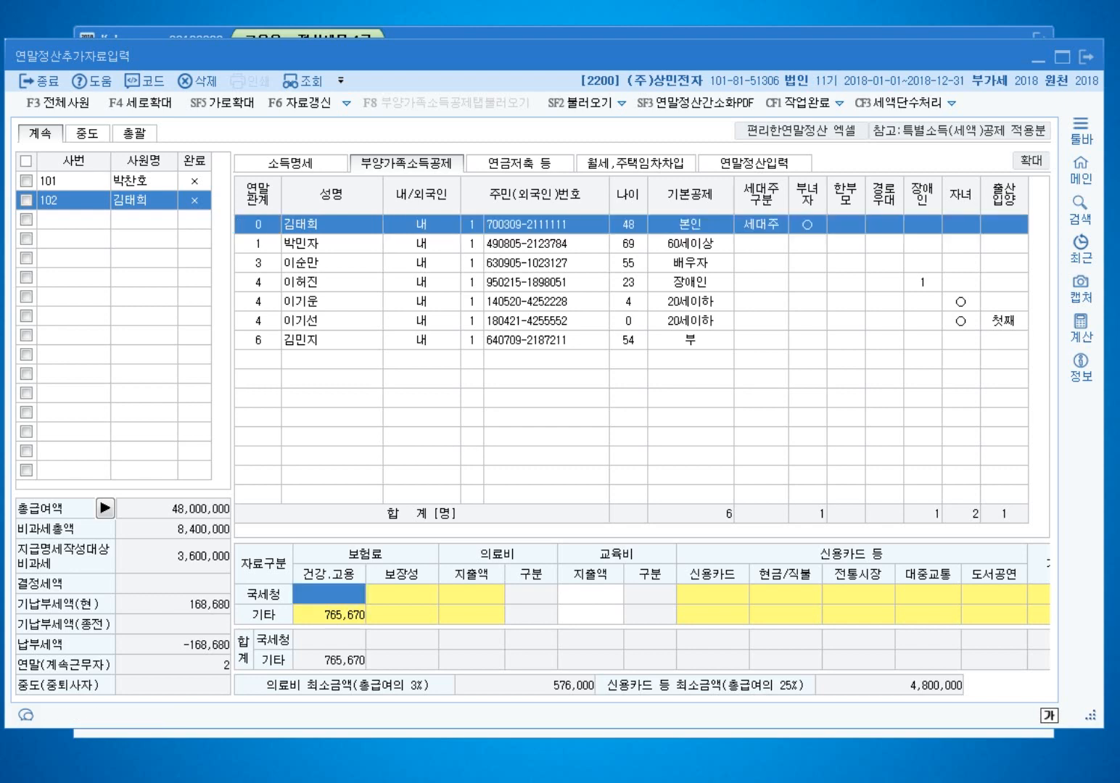
Step: Open the 보험료 breakdown and enter 600,000 for general protection insurance
double_click(330, 595)
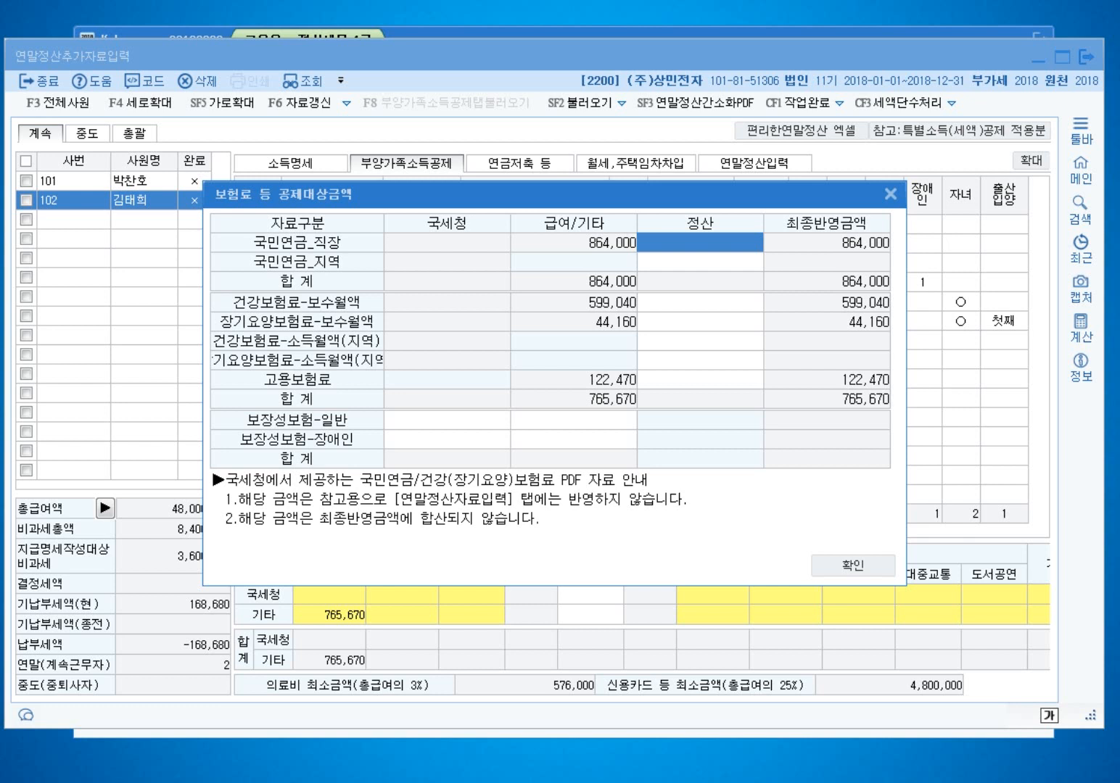
click(573, 419)
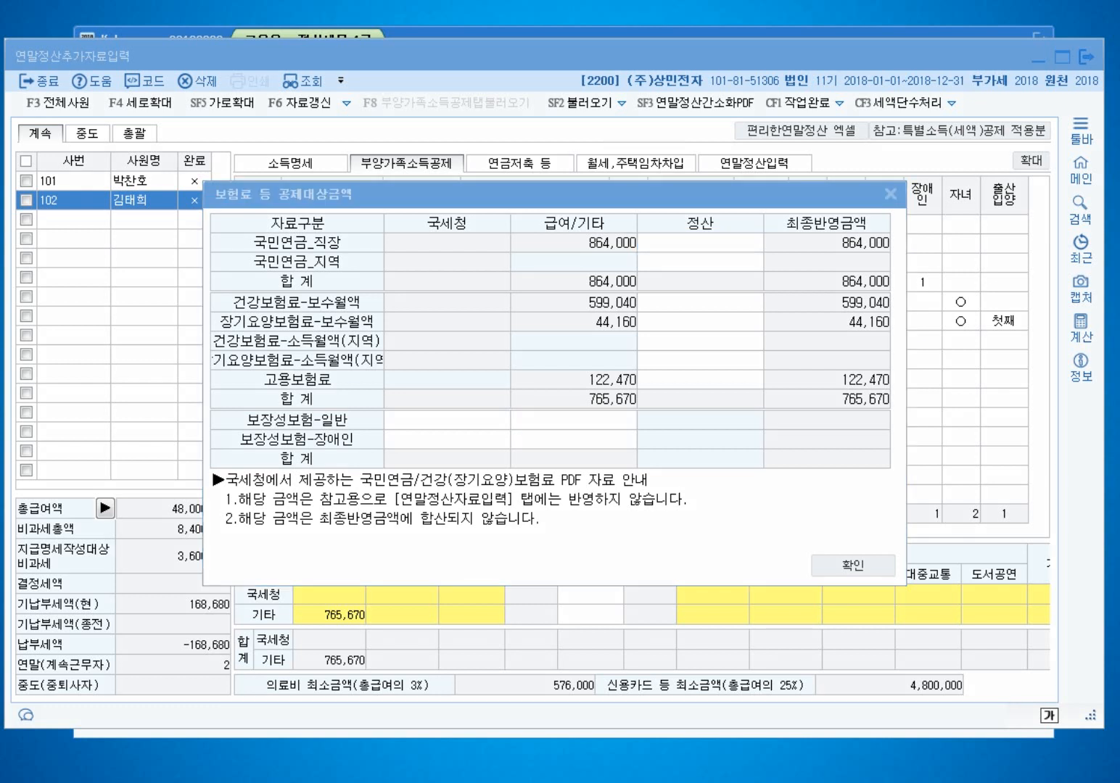
mouse_move(363, 453)
mouse_down()
mouse_move(280, 456)
mouse_move(265, 384)
mouse_move(348, 475)
mouse_up()
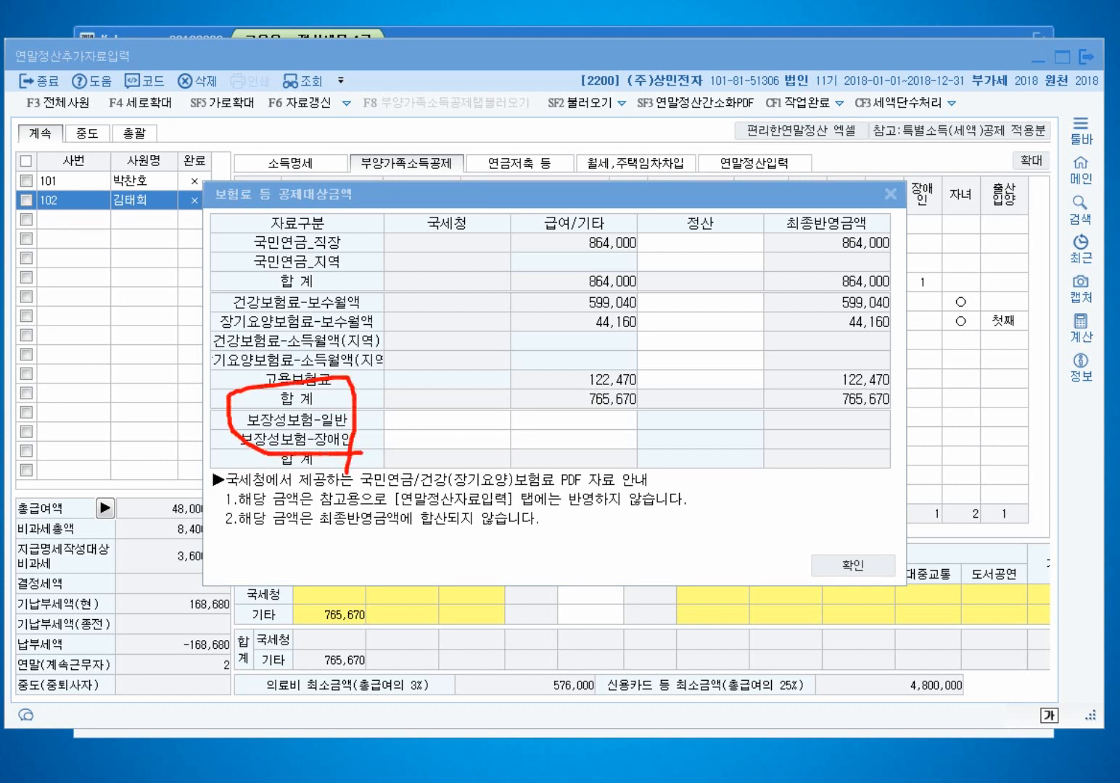
key(Escape)
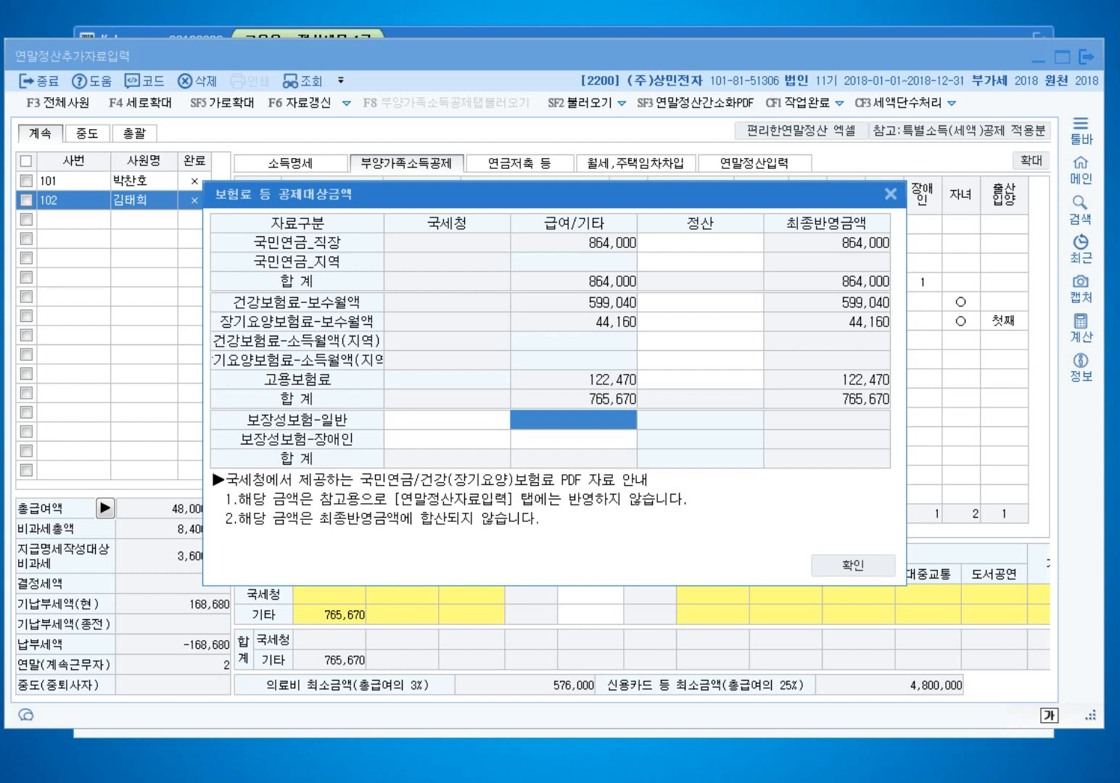
text(600000)
key(Return)
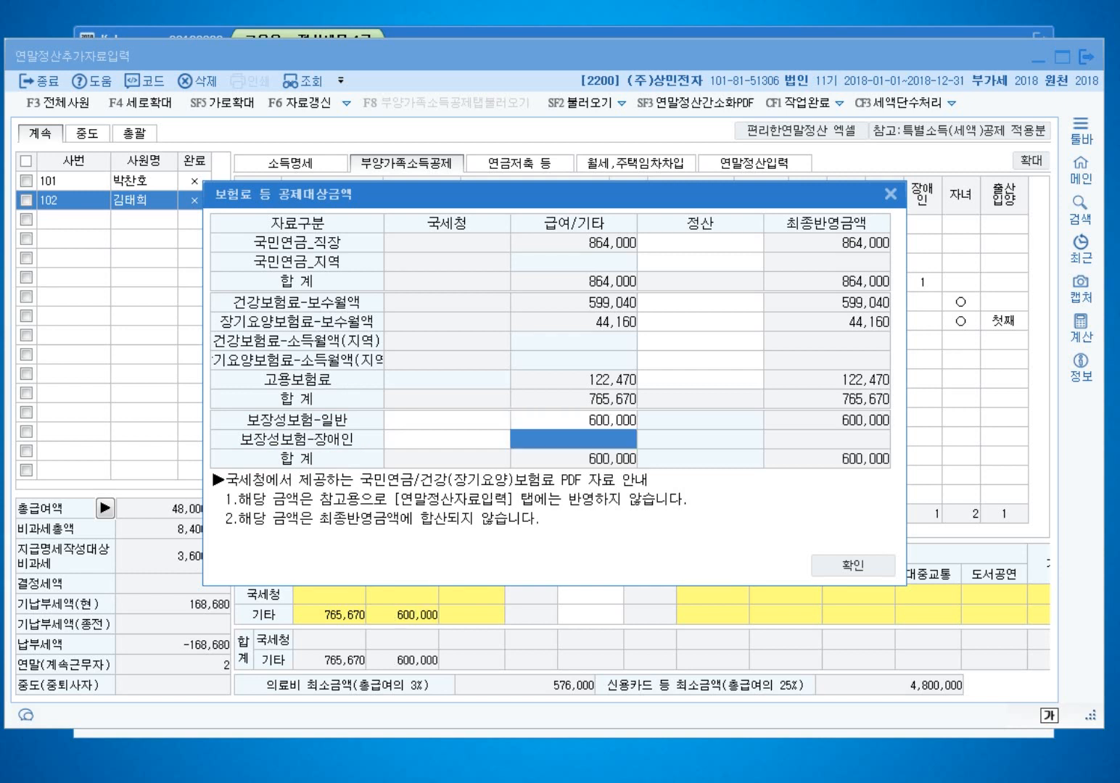
Step: Move the 600,000 into the 보장성보험-일반 국세청 column, confirm, and open 의료비지급명세서
key(Up)
key(space)
key(Return)
key(Left)
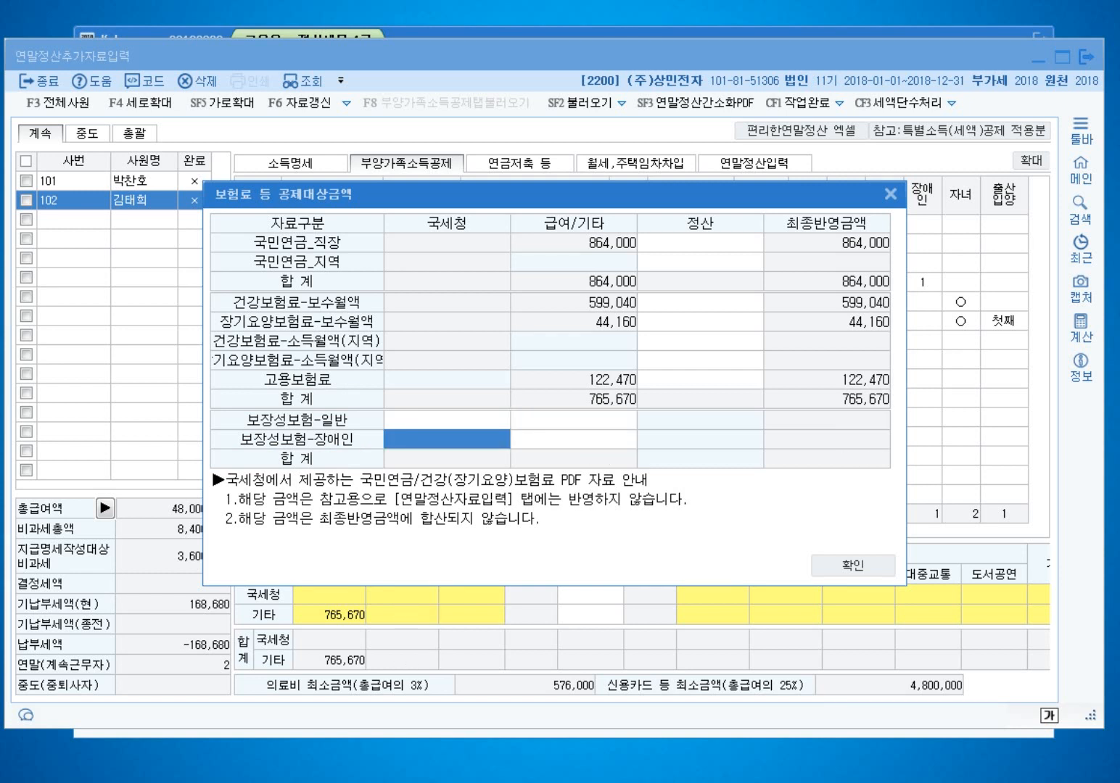
key(Up)
text(600000)
key(Return)
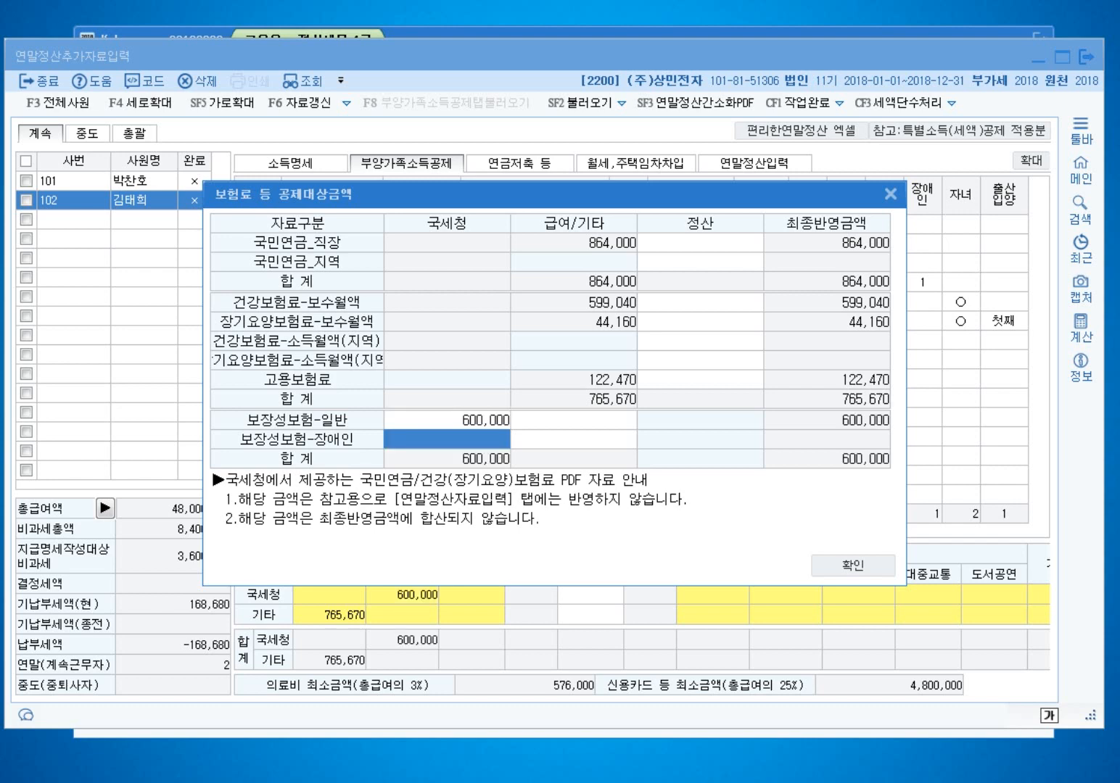
click(853, 566)
double_click(472, 595)
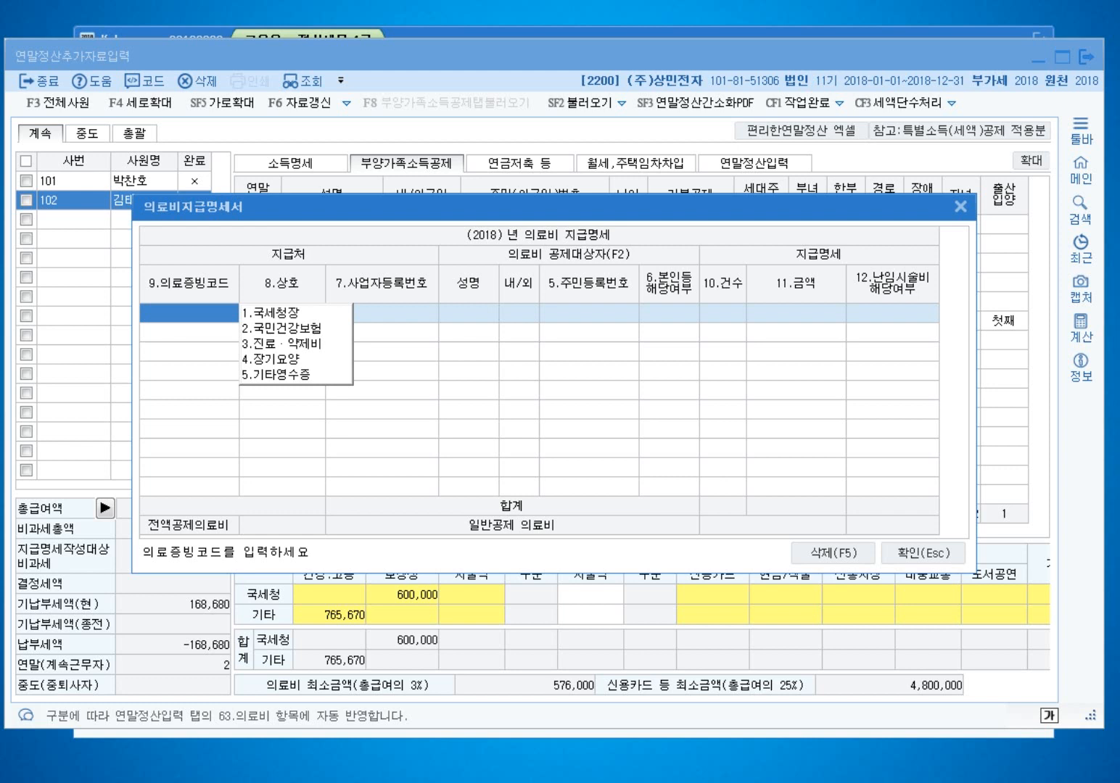
Step: Add a 국세청 medical expense line of 1,500,000 for the employee himself and close the statement
key(Down)
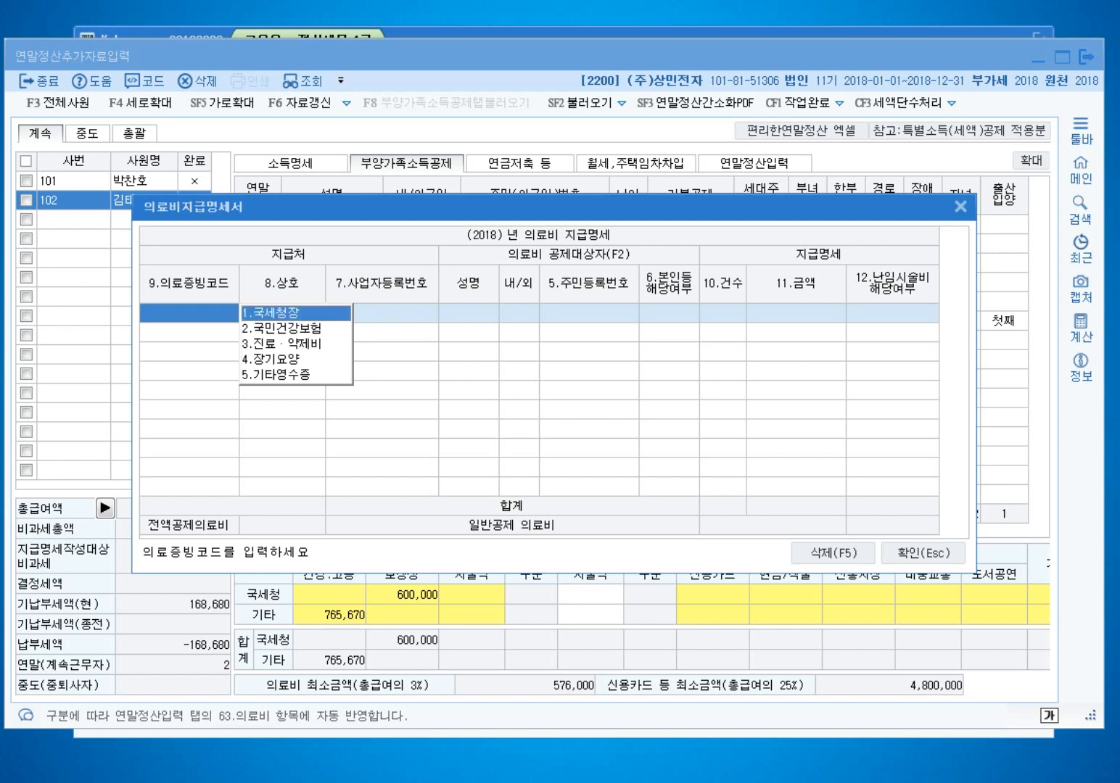
key(Return)
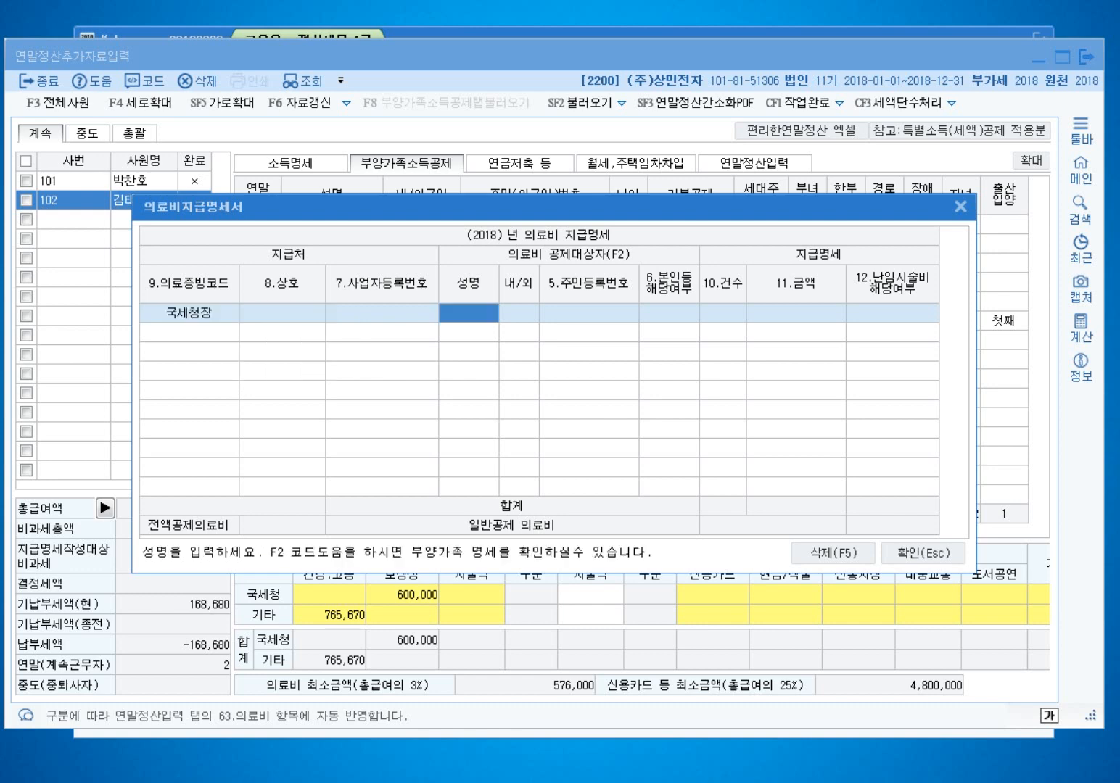
key(F2)
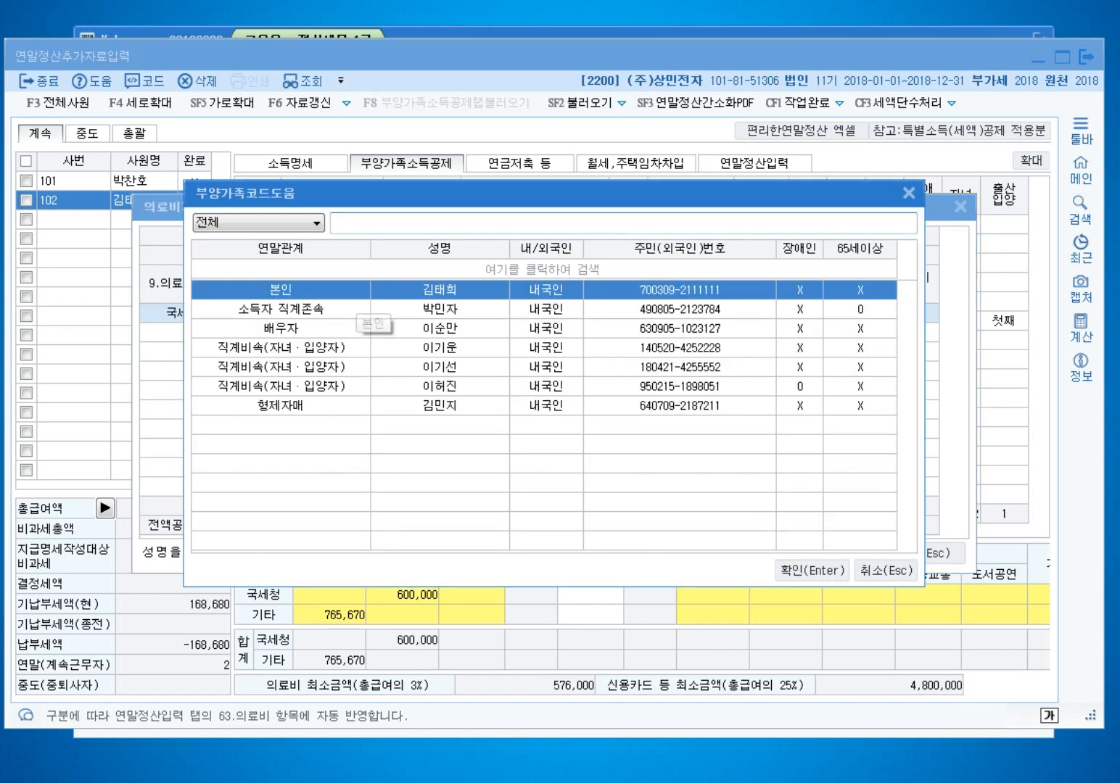
key(Return)
key(Return)
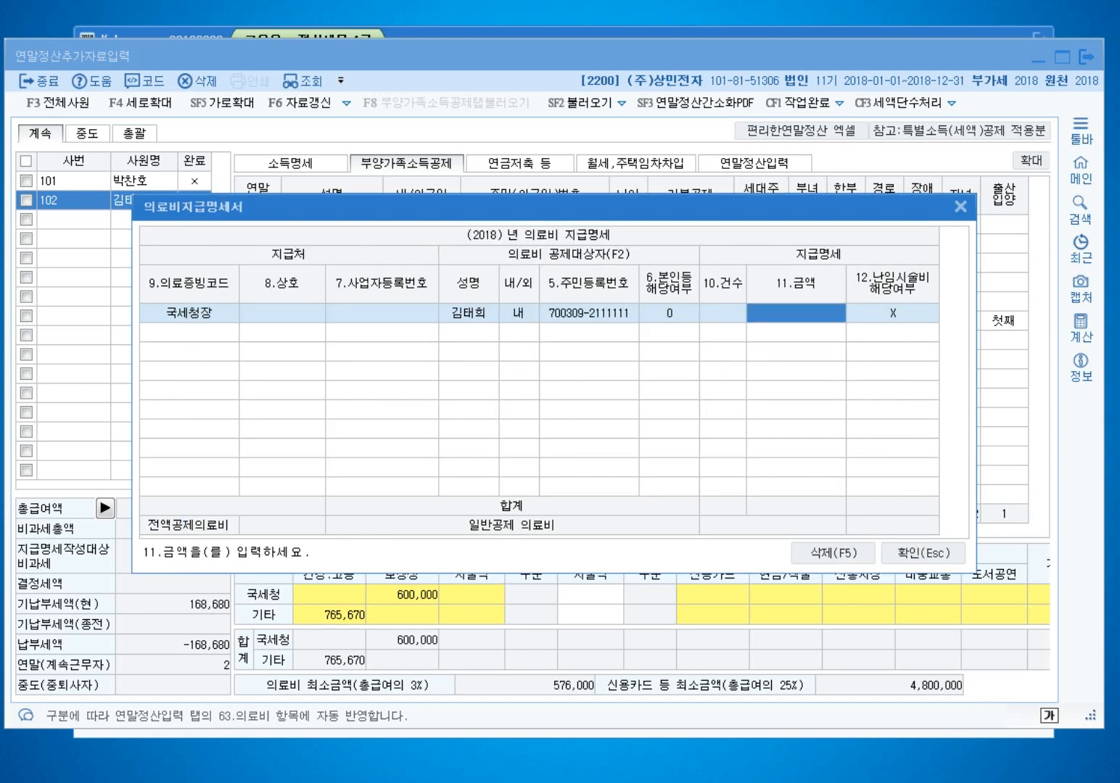
key(Left)
key(Left)
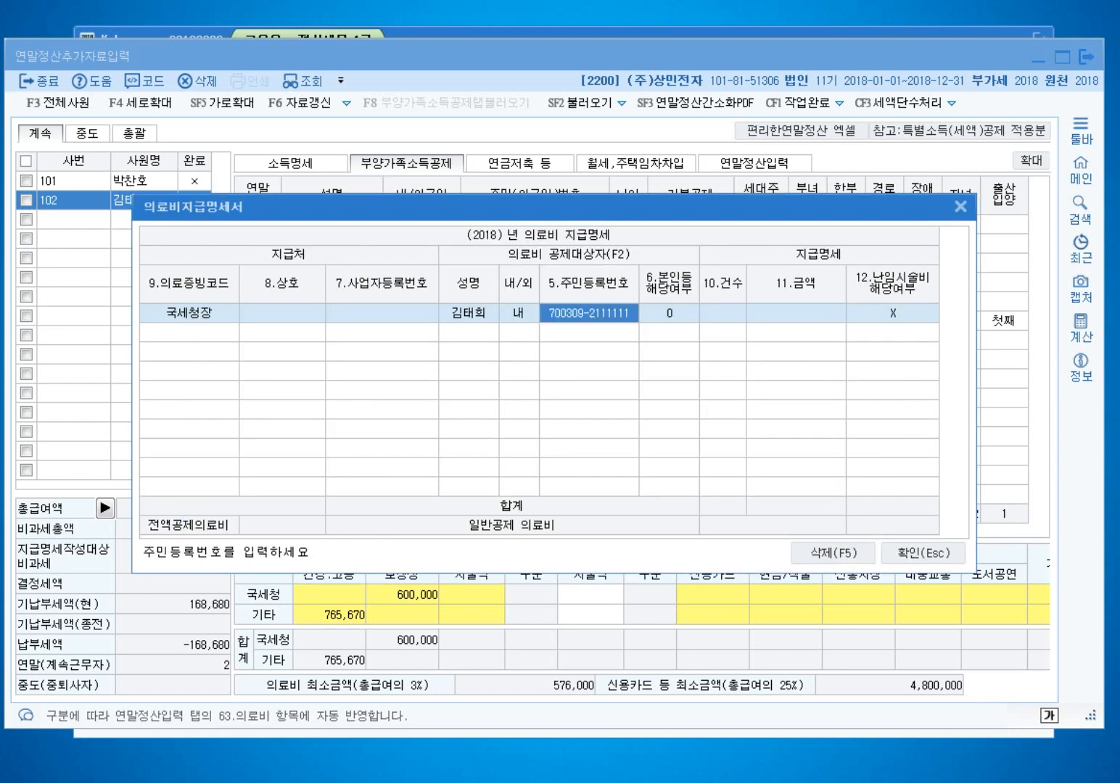
key(Right)
key(Right)
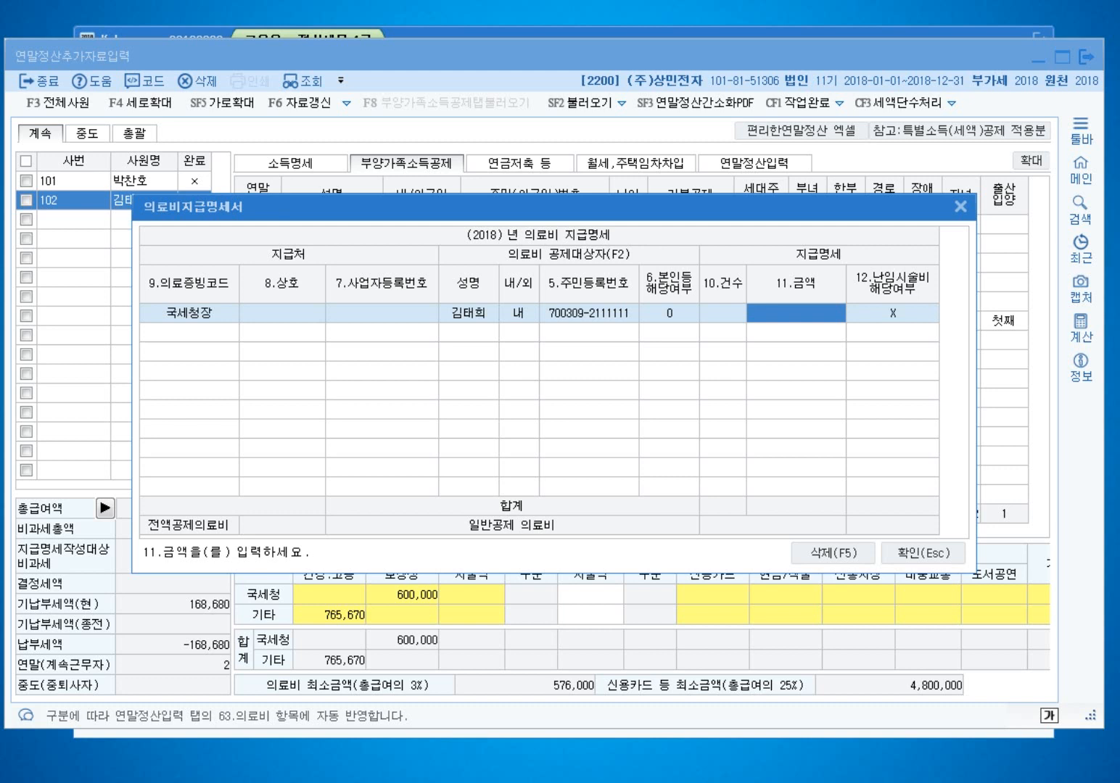
text(1500000)
key(Return)
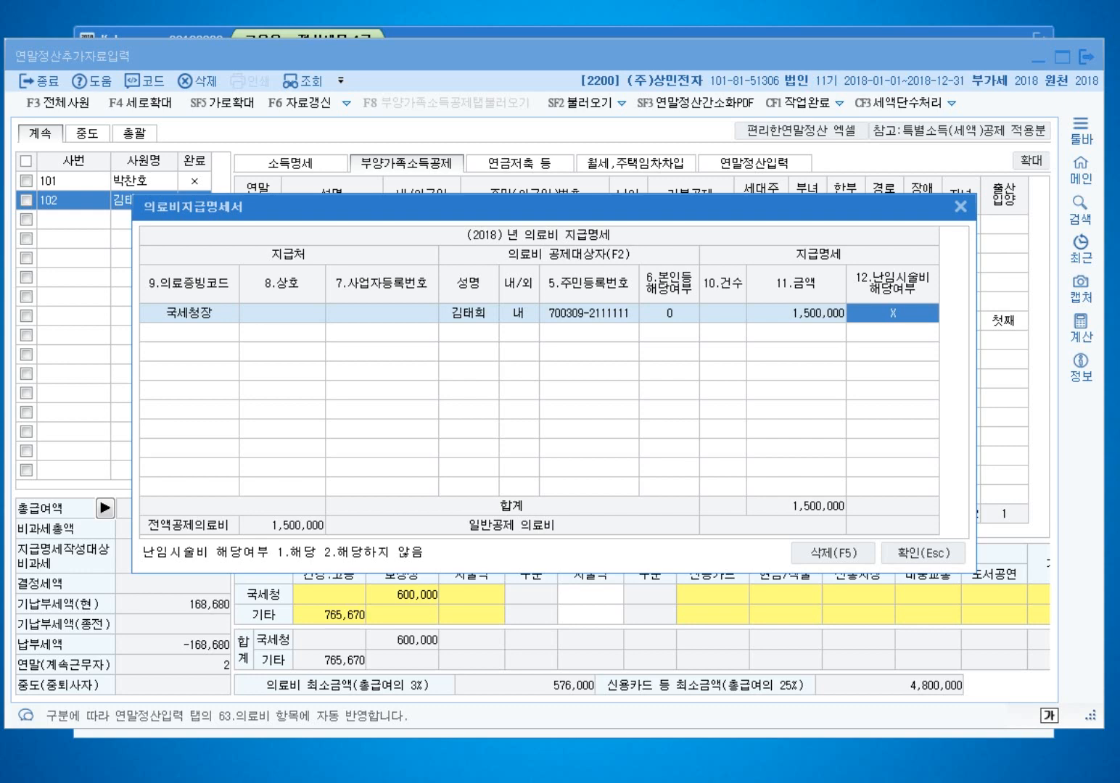
click(923, 554)
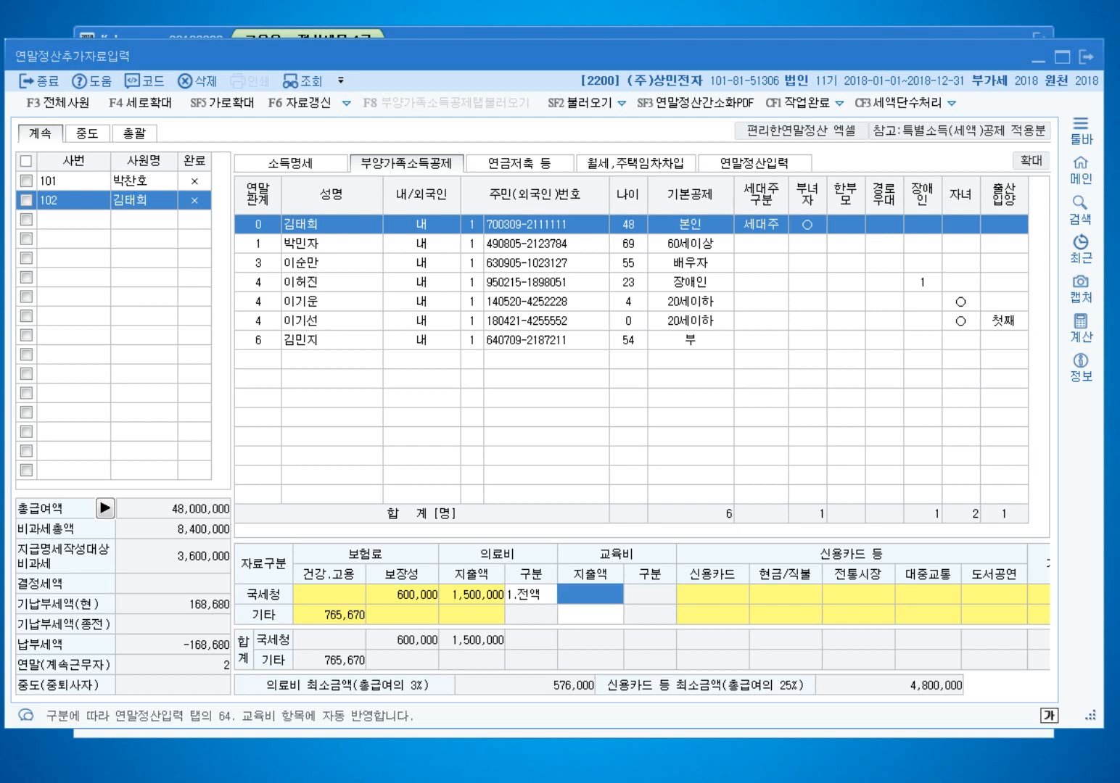
Step: Enter 3,000,000 of 국세청 education expenses as 4.본/장, then move to the 기부금 cell
text(3000000)
key(Return)
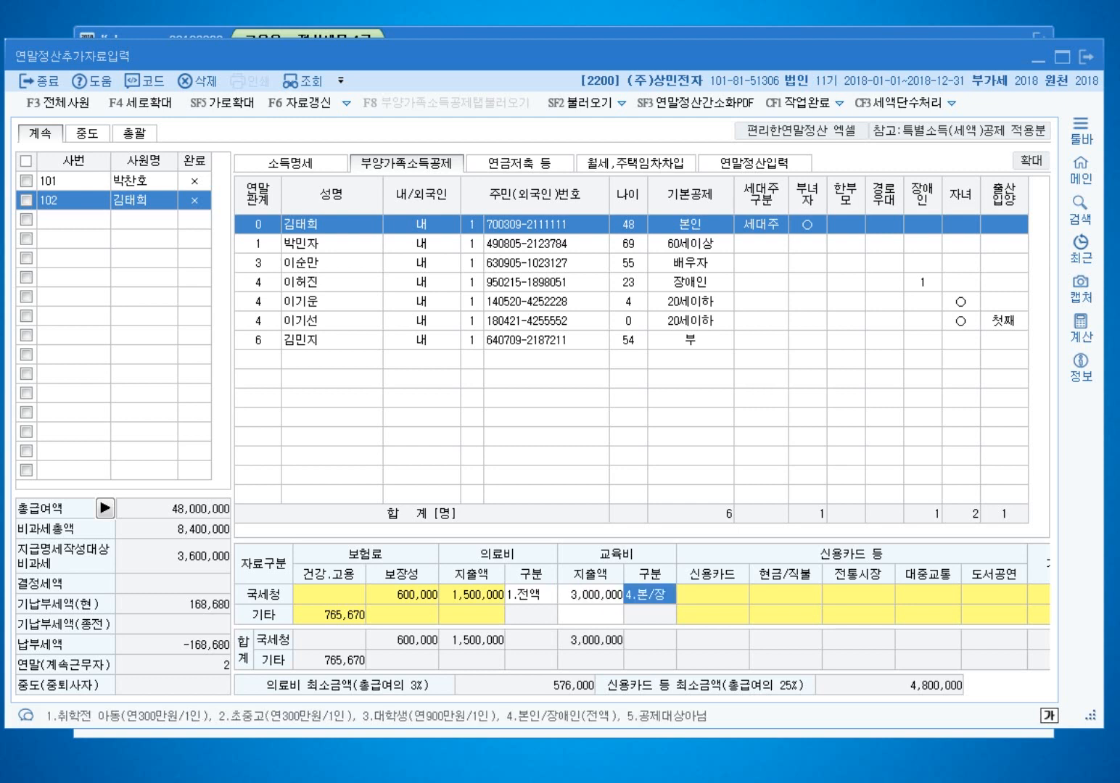
click(331, 224)
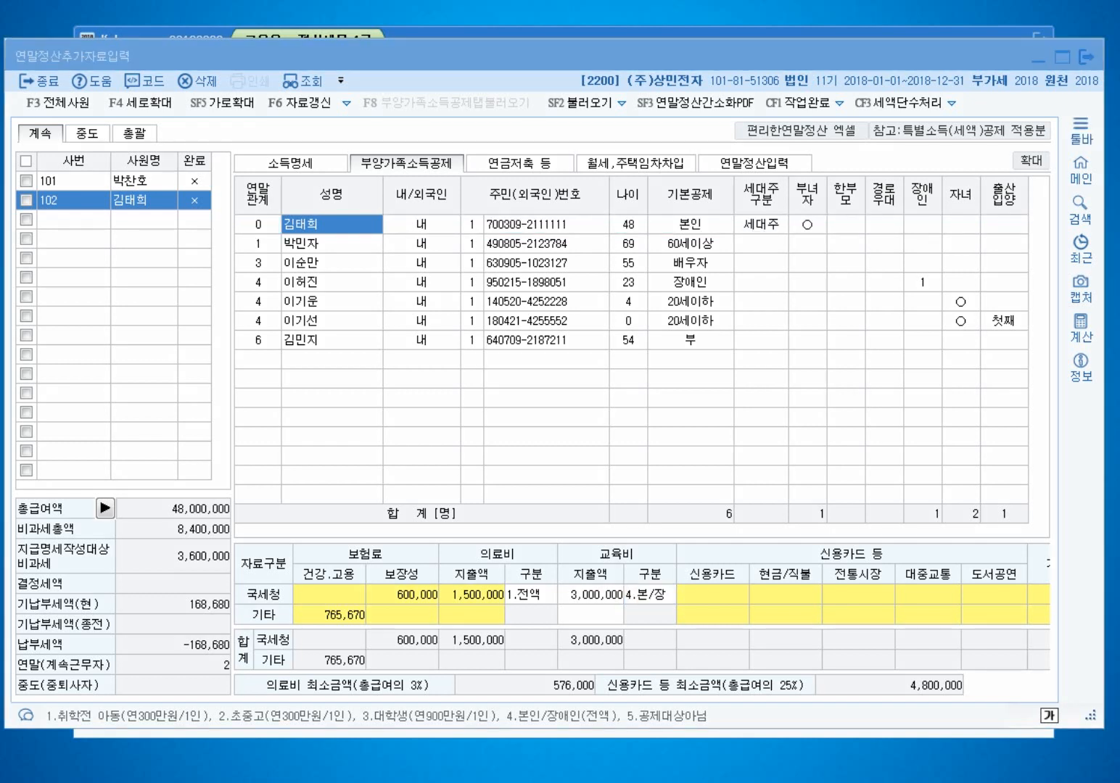
mouse_move(216, 730)
mouse_down()
mouse_move(84, 740)
mouse_move(129, 678)
mouse_move(197, 735)
mouse_up()
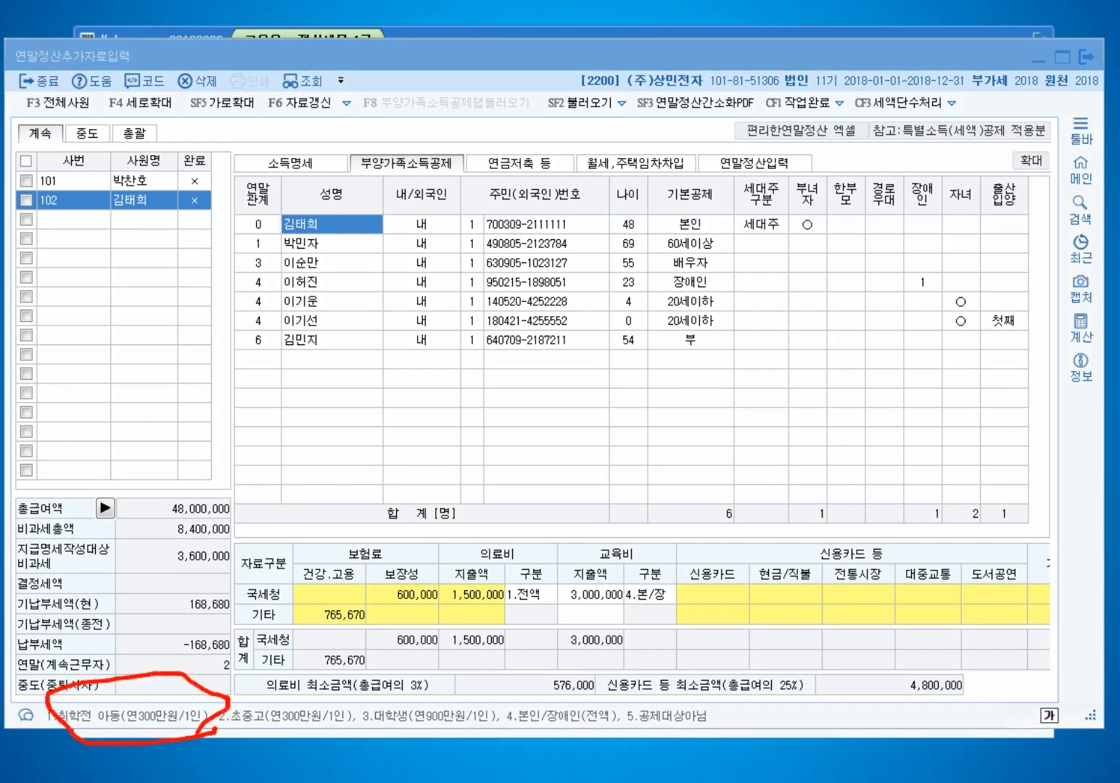
mouse_move(325, 737)
mouse_down()
mouse_move(271, 745)
mouse_move(375, 688)
mouse_move(375, 740)
mouse_up()
mouse_move(470, 731)
mouse_down()
mouse_move(509, 729)
mouse_move(497, 736)
mouse_up()
drag(551, 731, 639, 727)
mouse_move(673, 610)
mouse_down()
mouse_move(633, 578)
mouse_move(649, 601)
mouse_up()
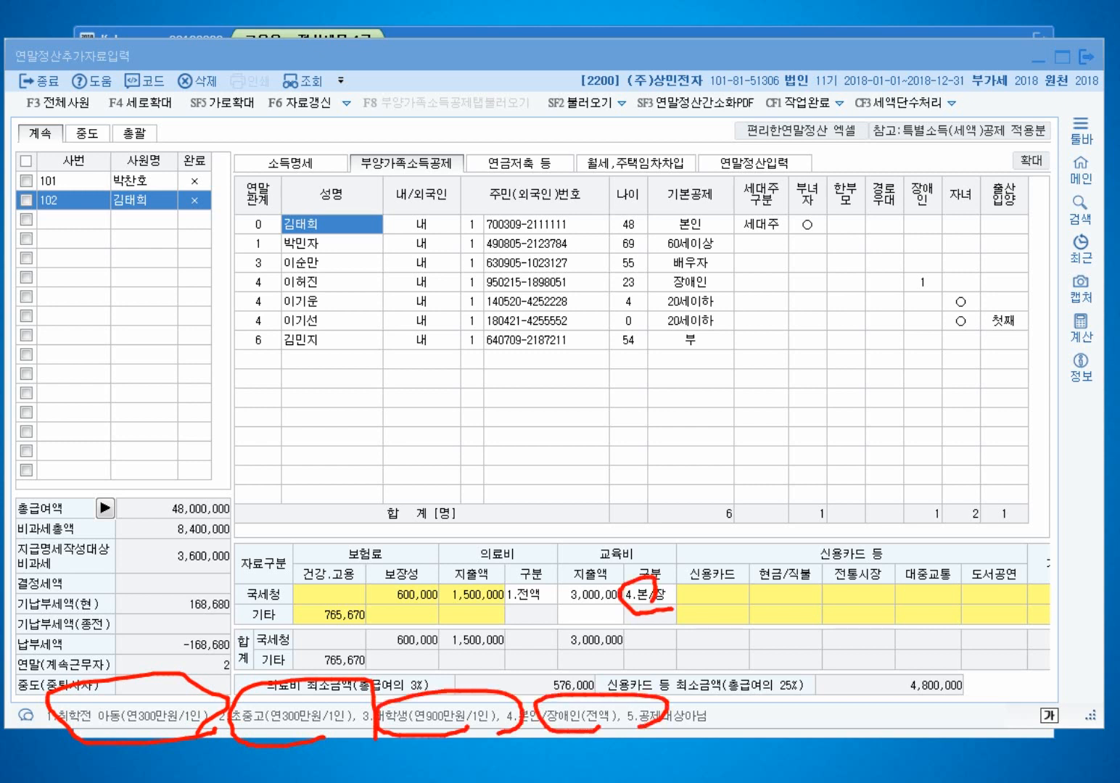
key(Escape)
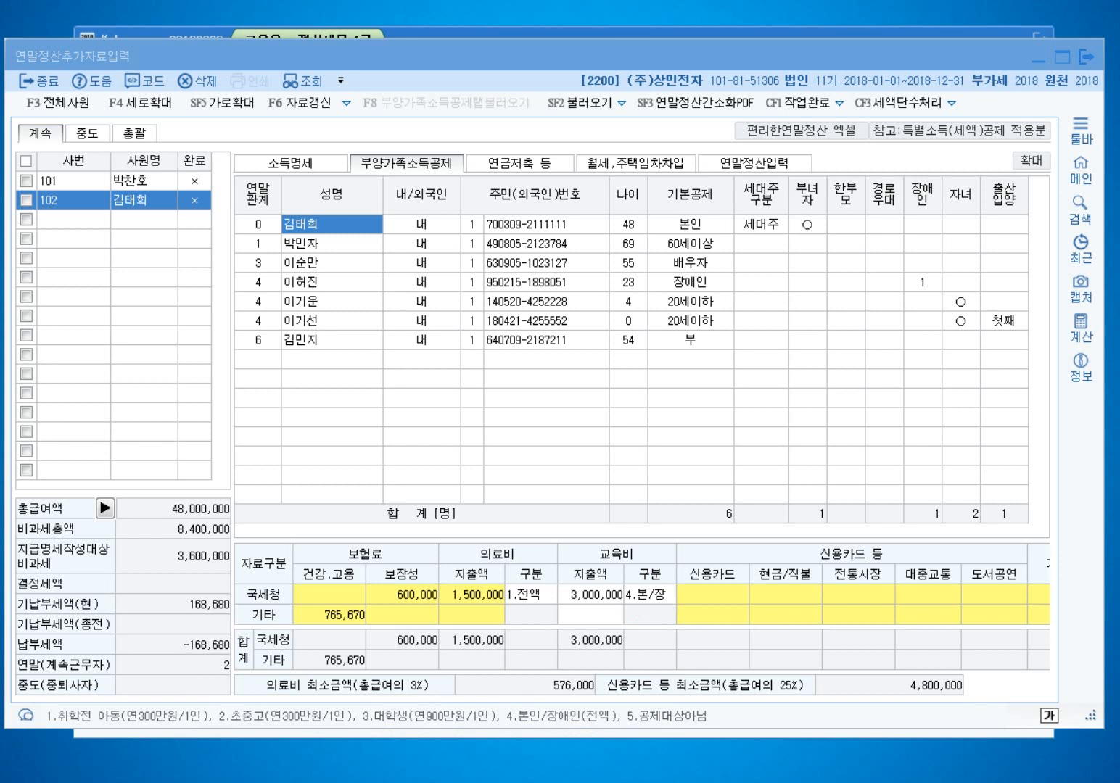
click(713, 595)
key(Return)
key(Return)
key(Return)
key(Return)
key(Return)
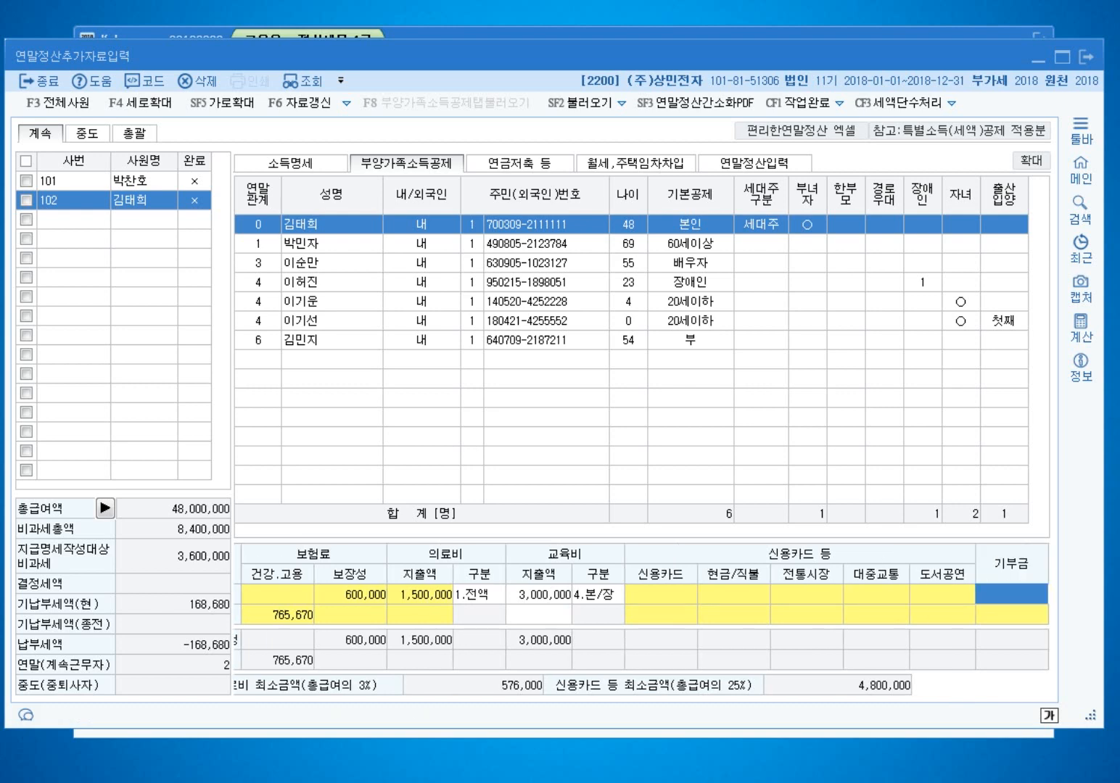
Step: Open 기부금명세서 with 본인 as donor and pick type 41 종교단체 지정기부금
key(Return)
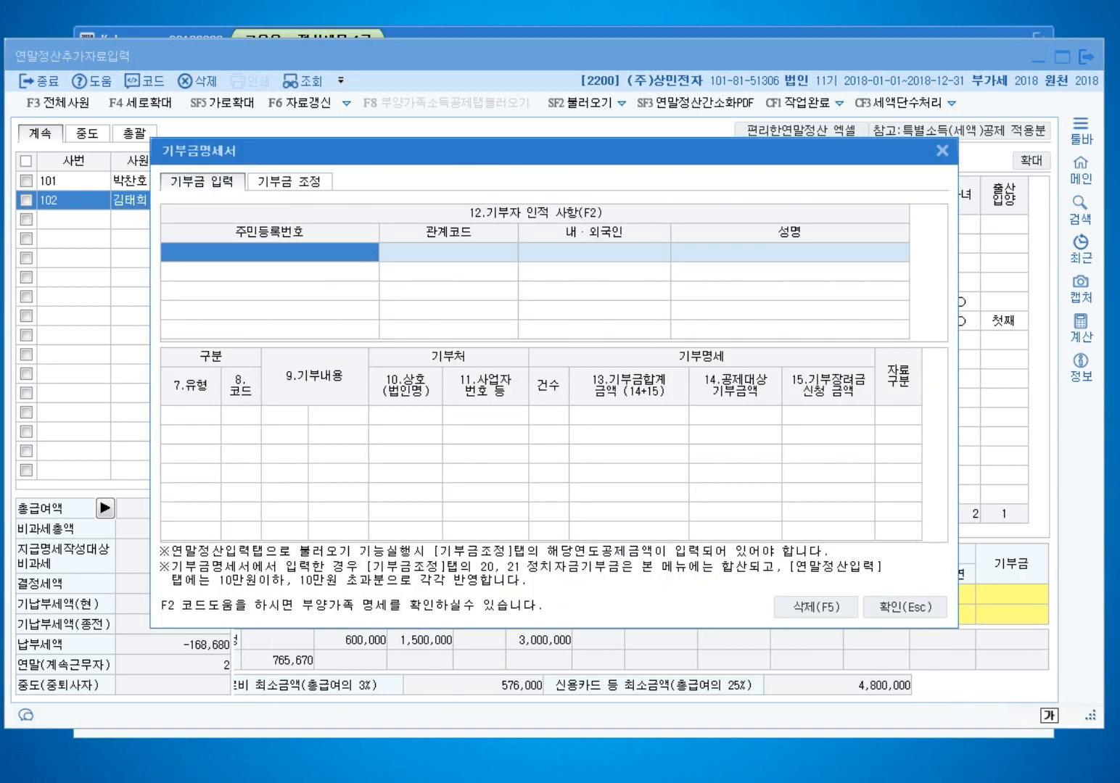
key(F2)
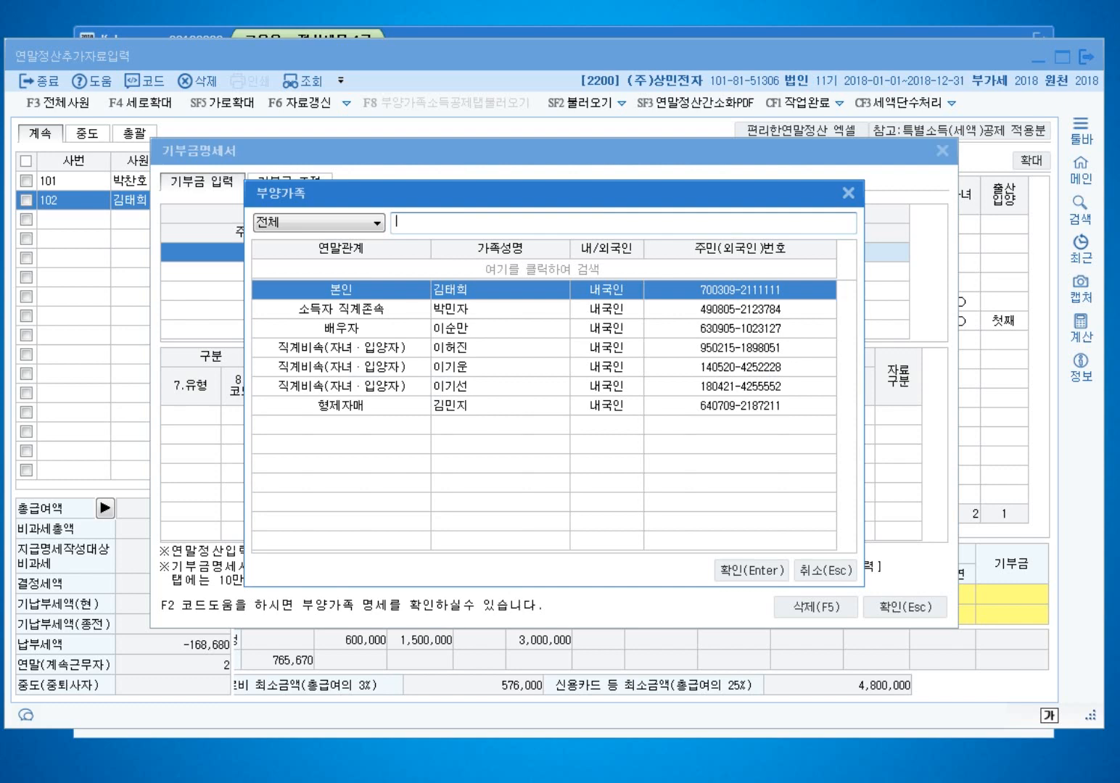
key(Return)
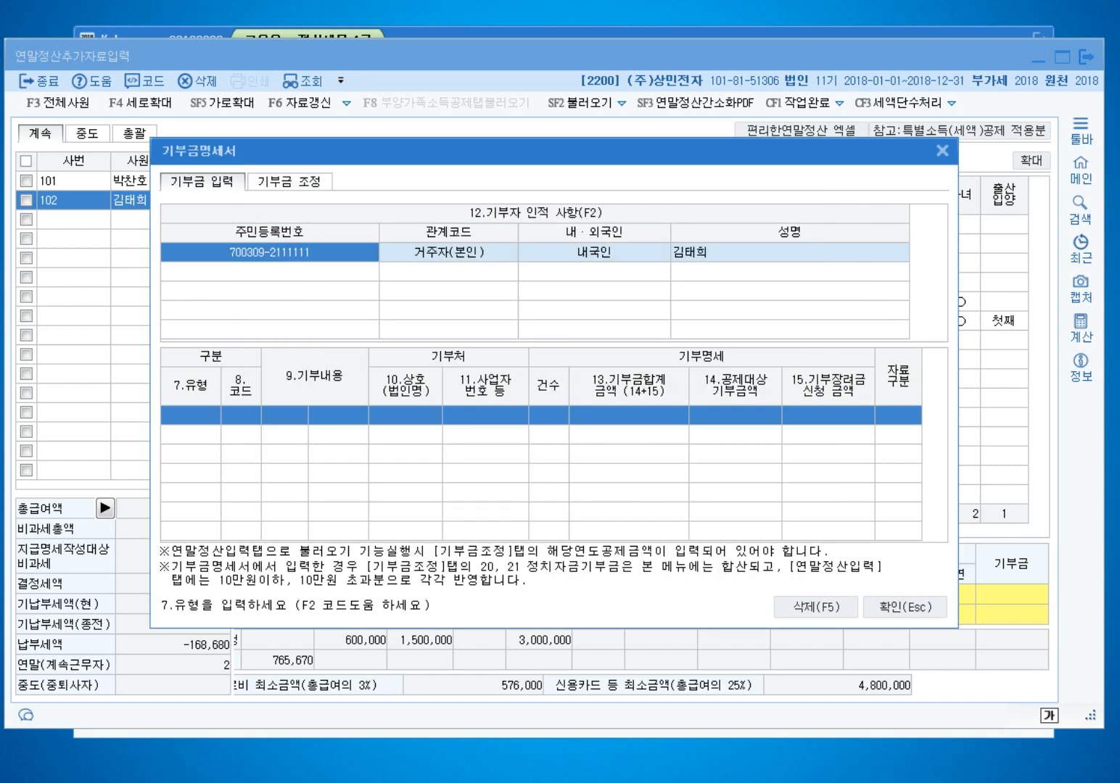
click(191, 415)
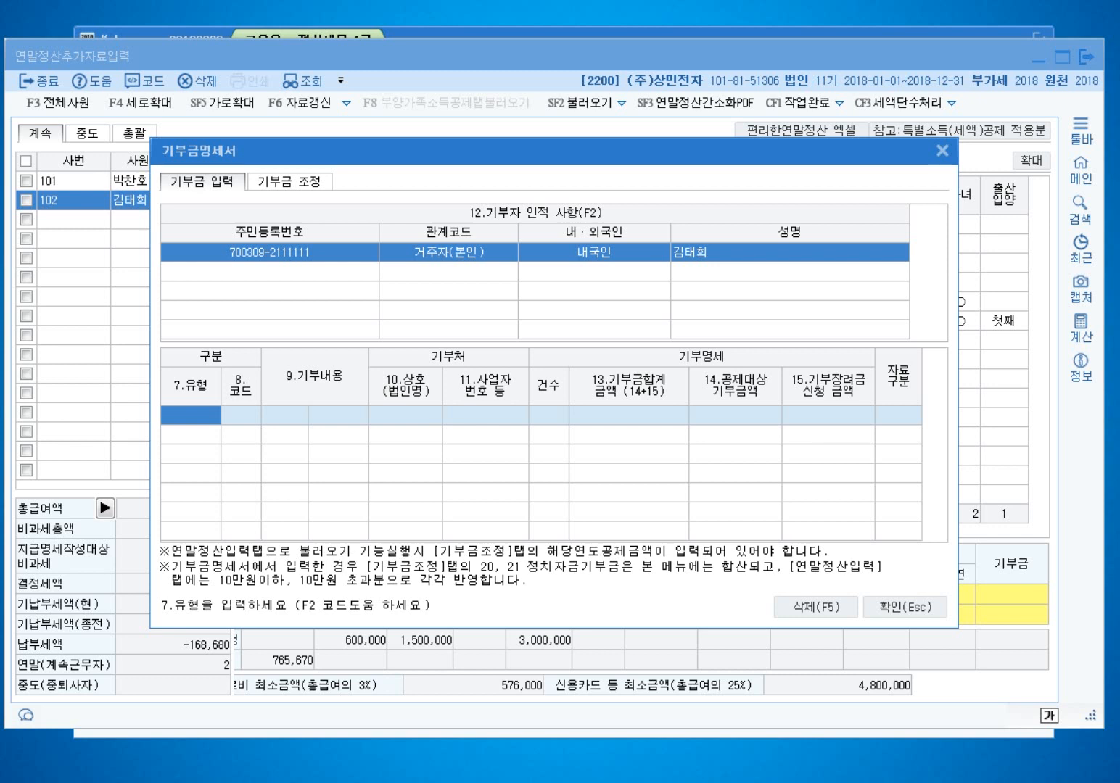
key(F2)
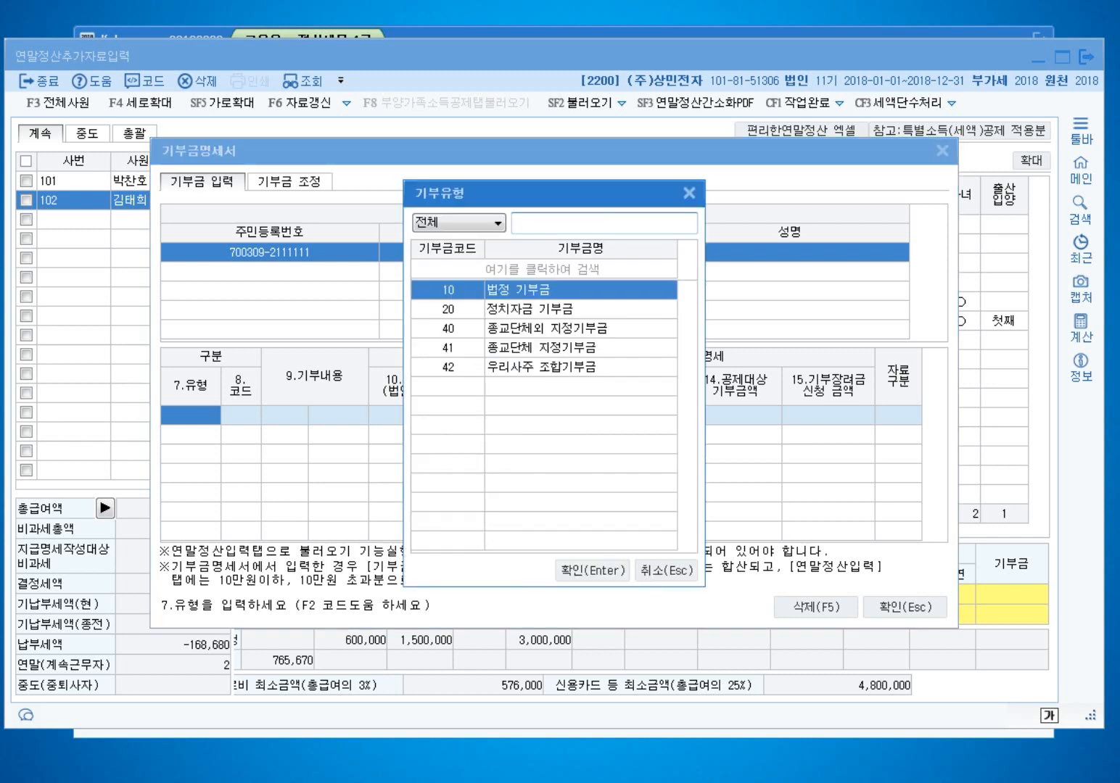
key(Down)
key(Down)
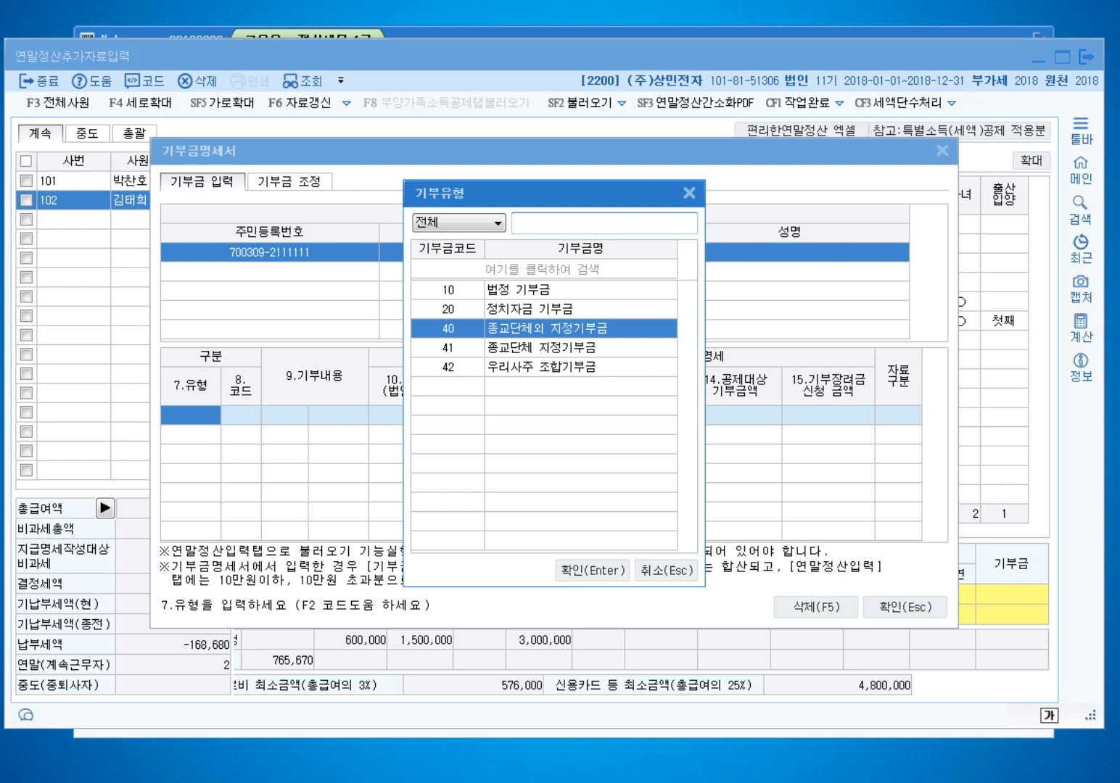
key(Down)
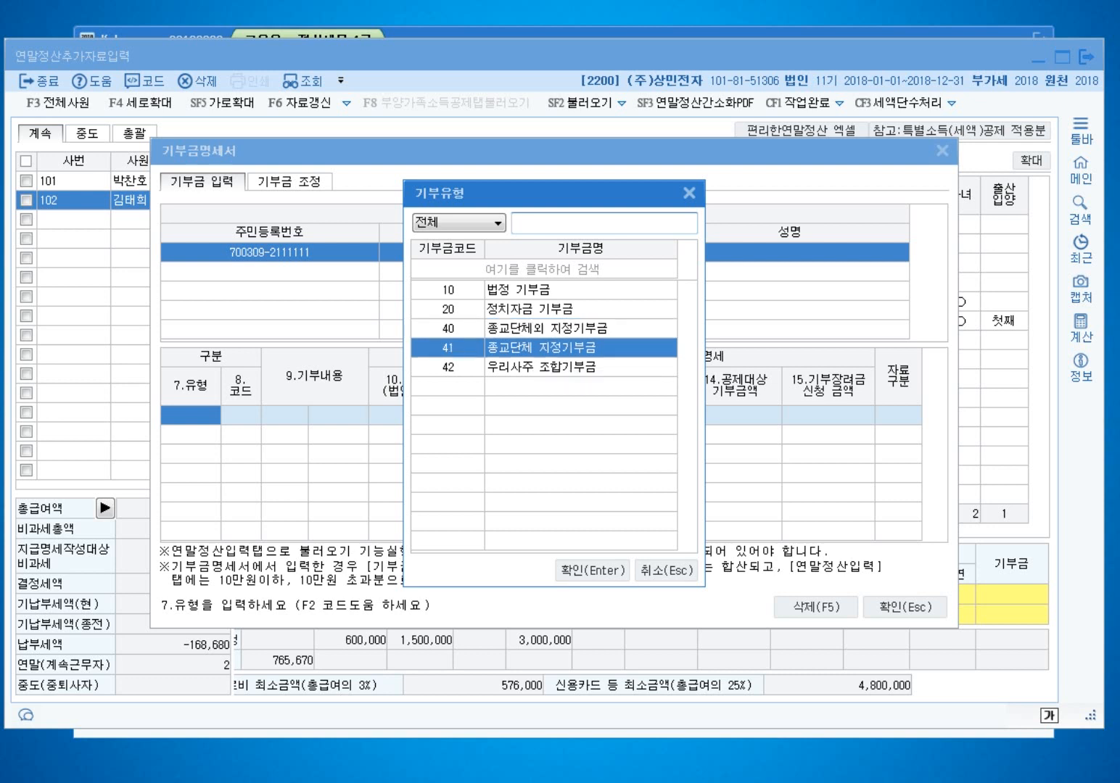
key(Down)
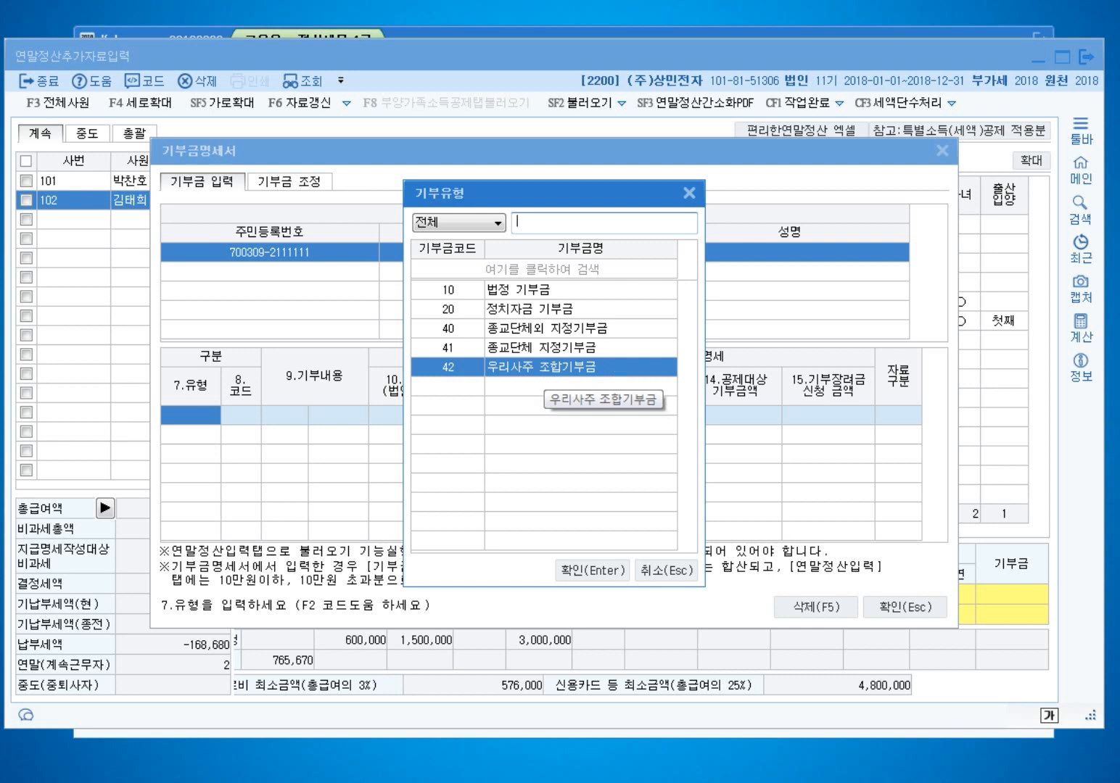
key(Up)
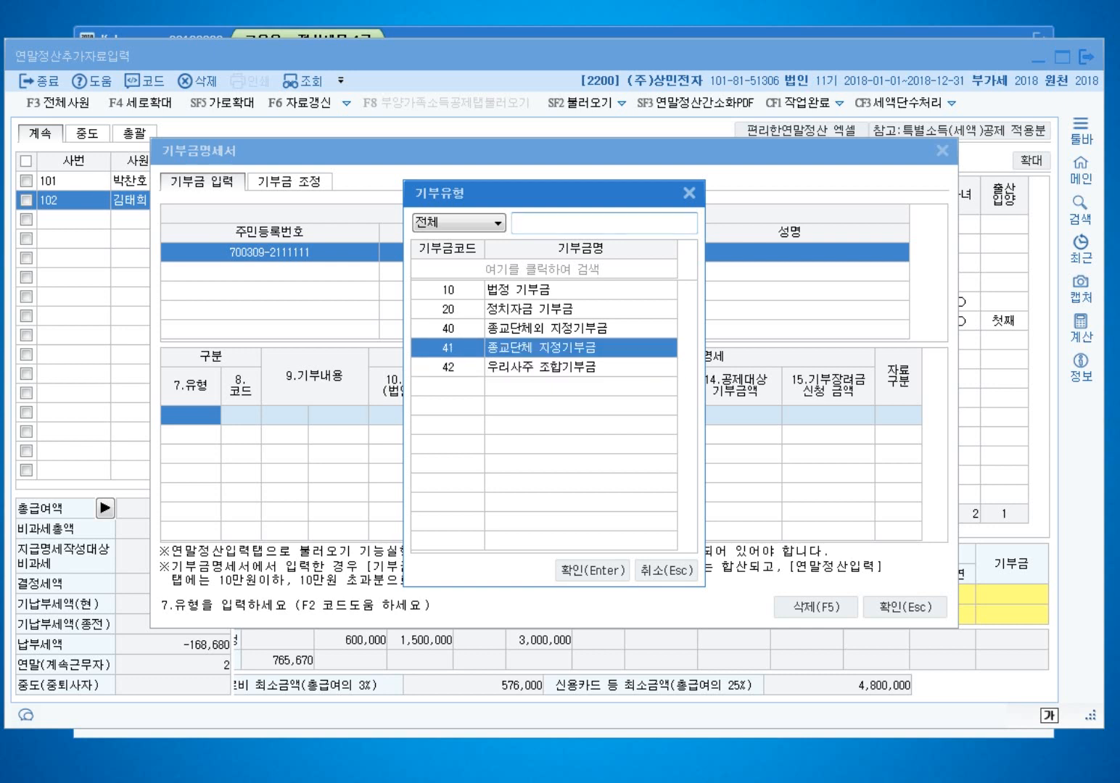
key(Return)
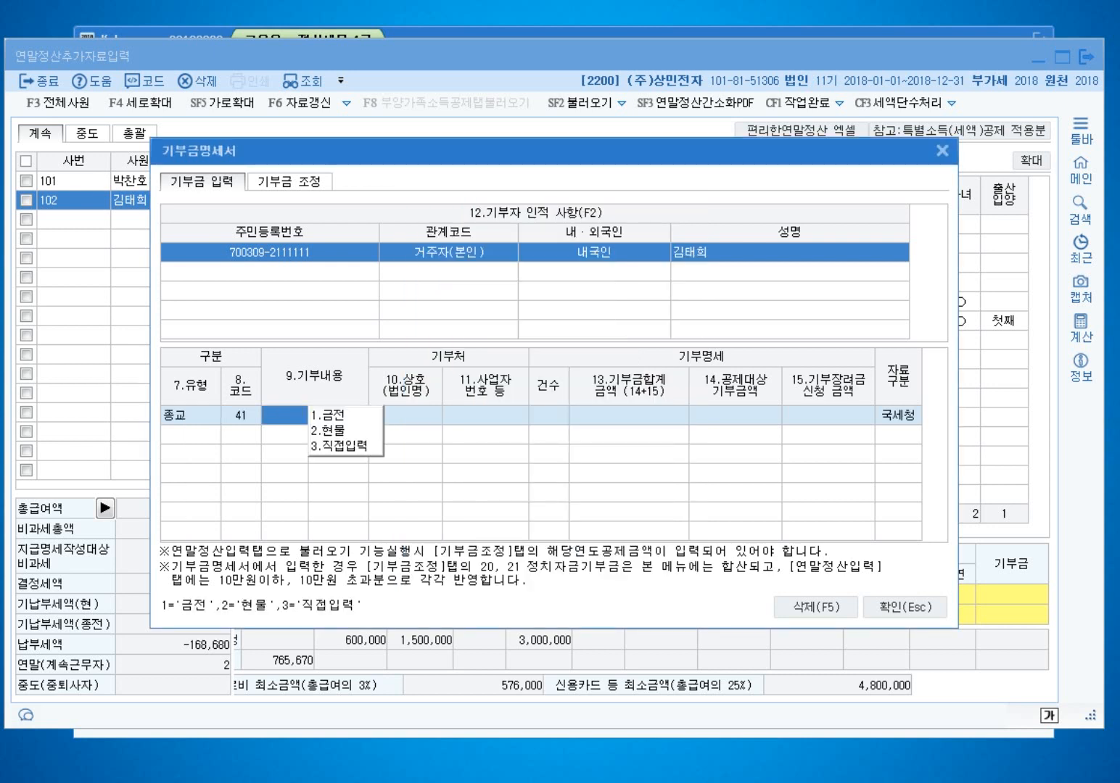
Step: Record a 1,000,000 cash donation to 열린교회 with its business registration number
key(Down)
key(Return)
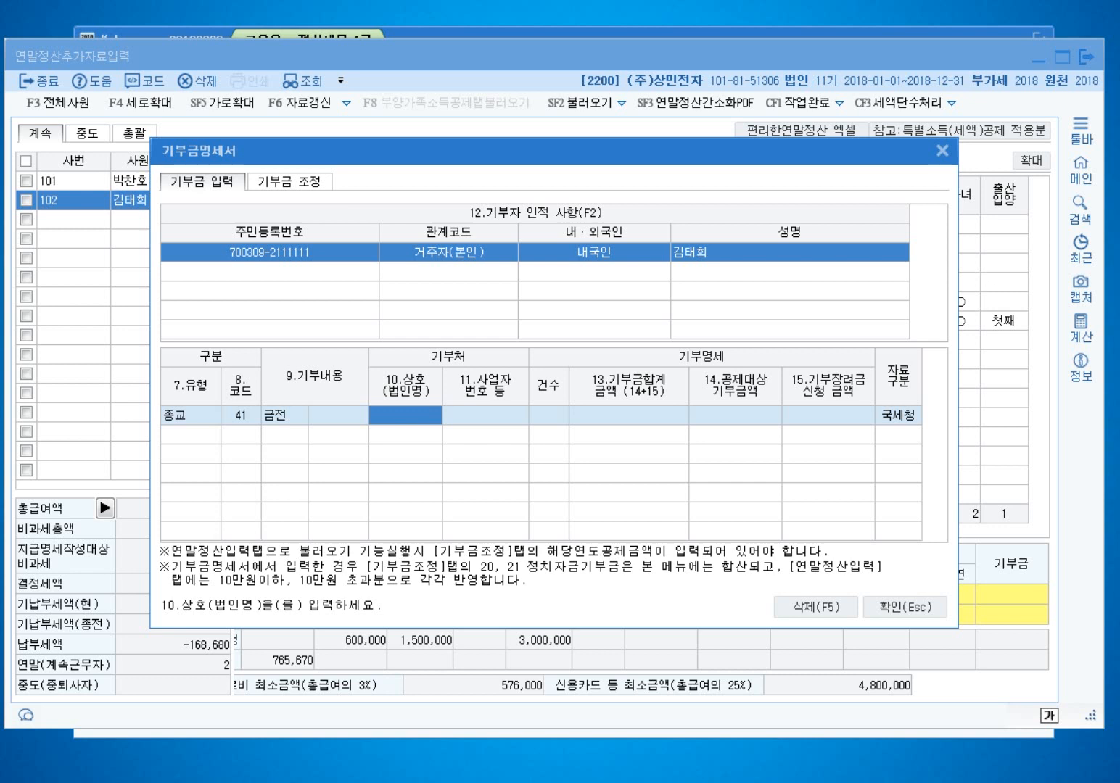
text(열)
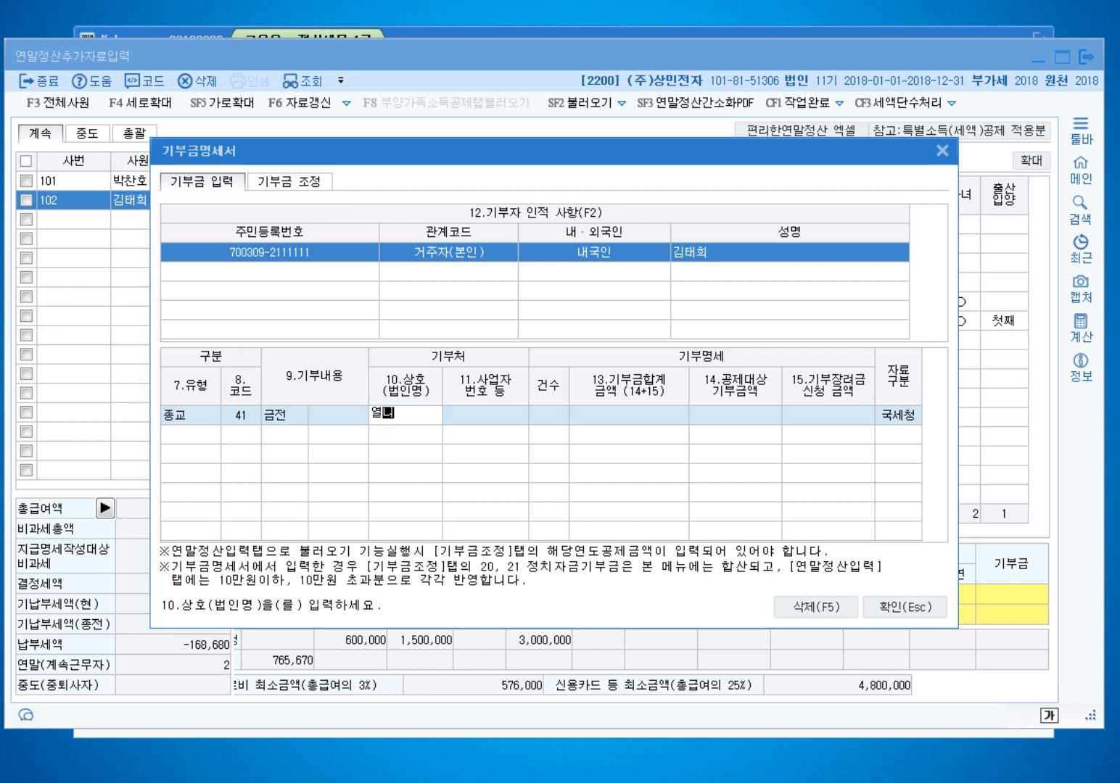
text(린교회)
key(Return)
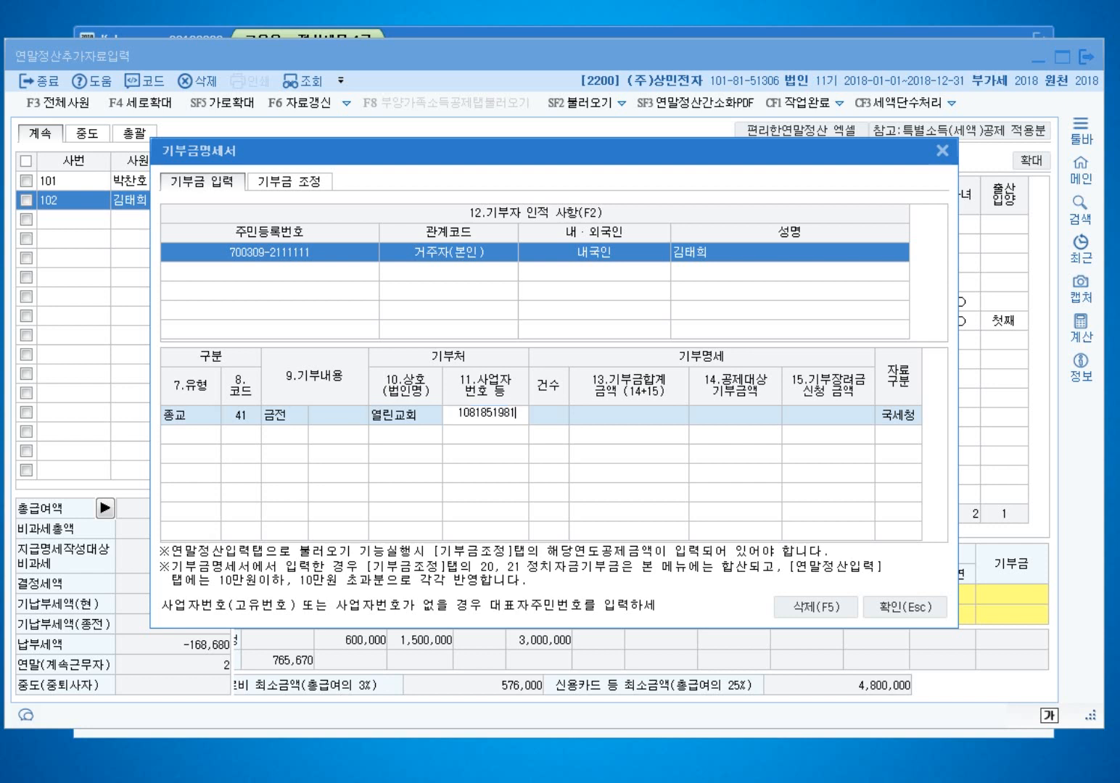
key(Return)
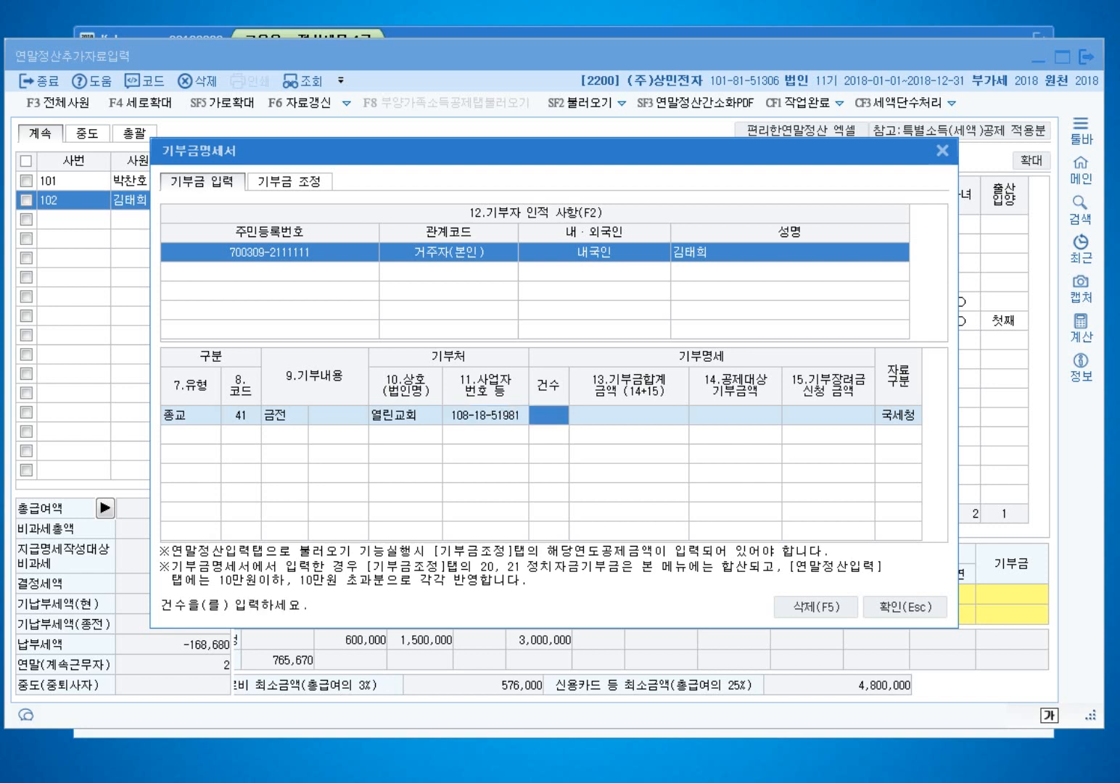
key(Return)
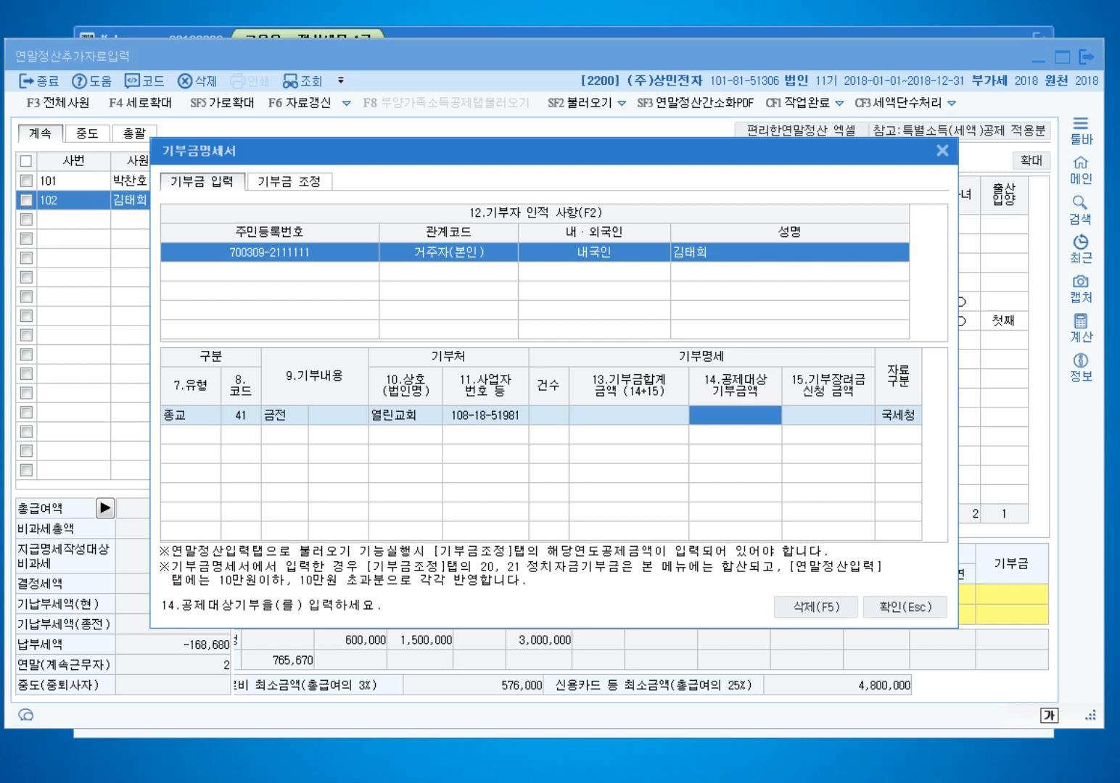
text(1000000)
key(Return)
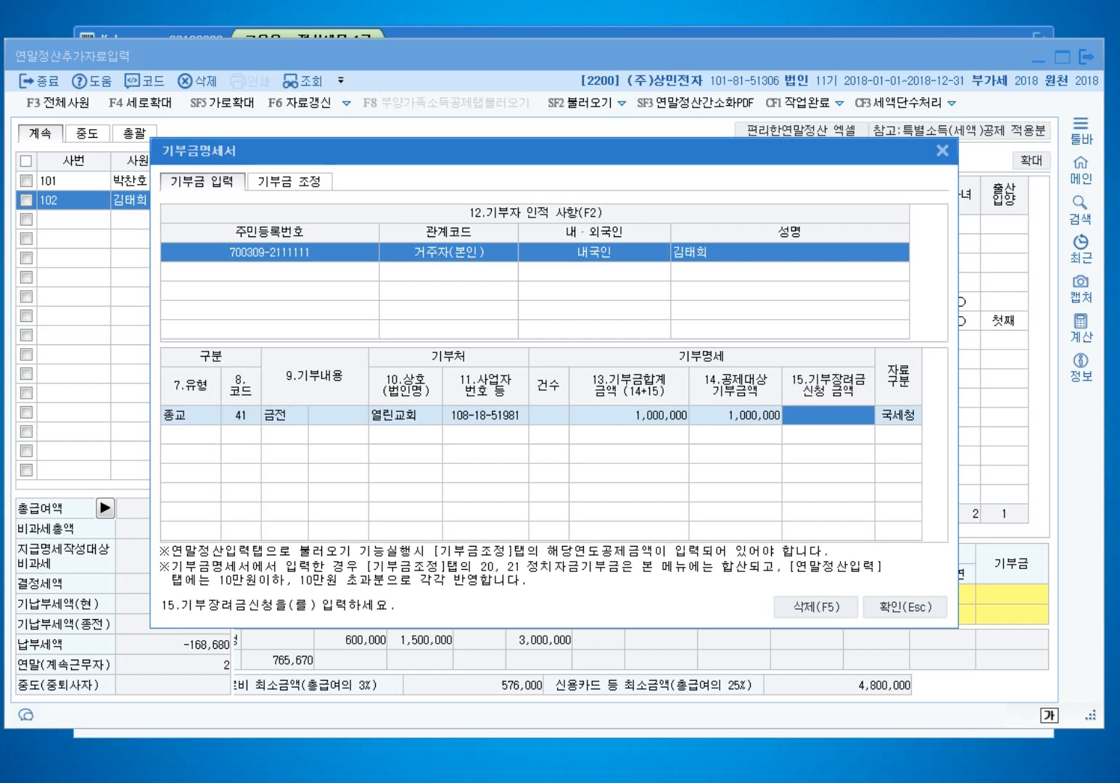
click(735, 416)
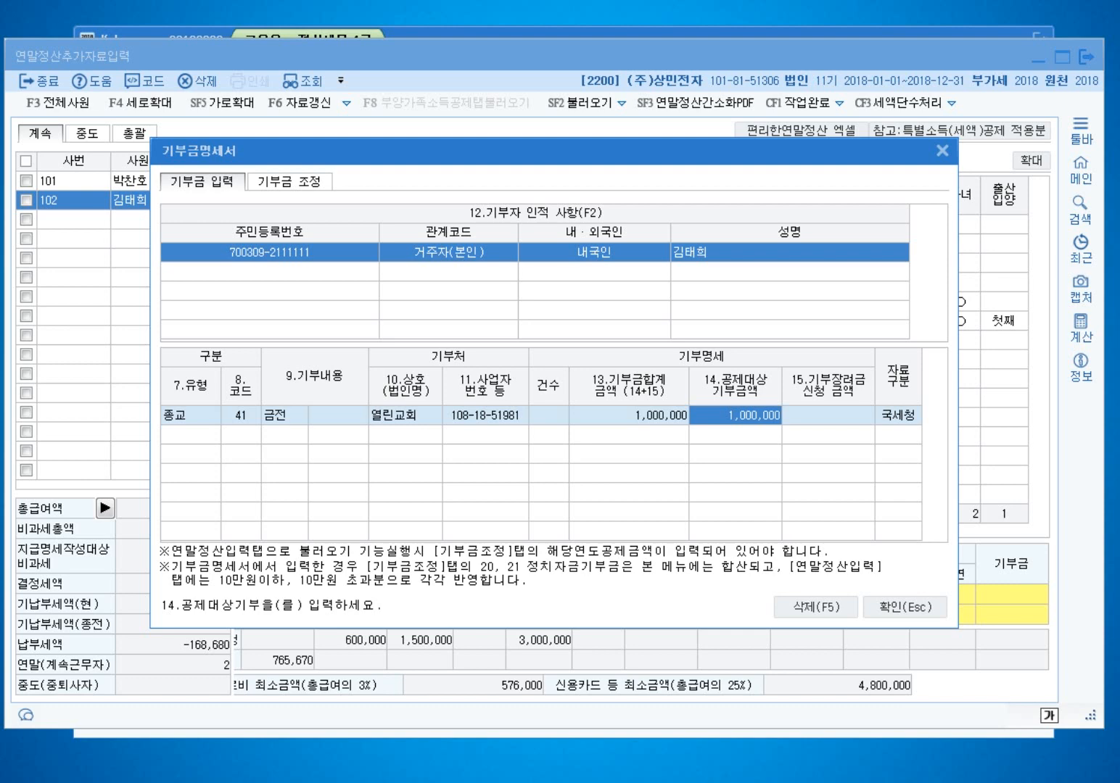
click(289, 181)
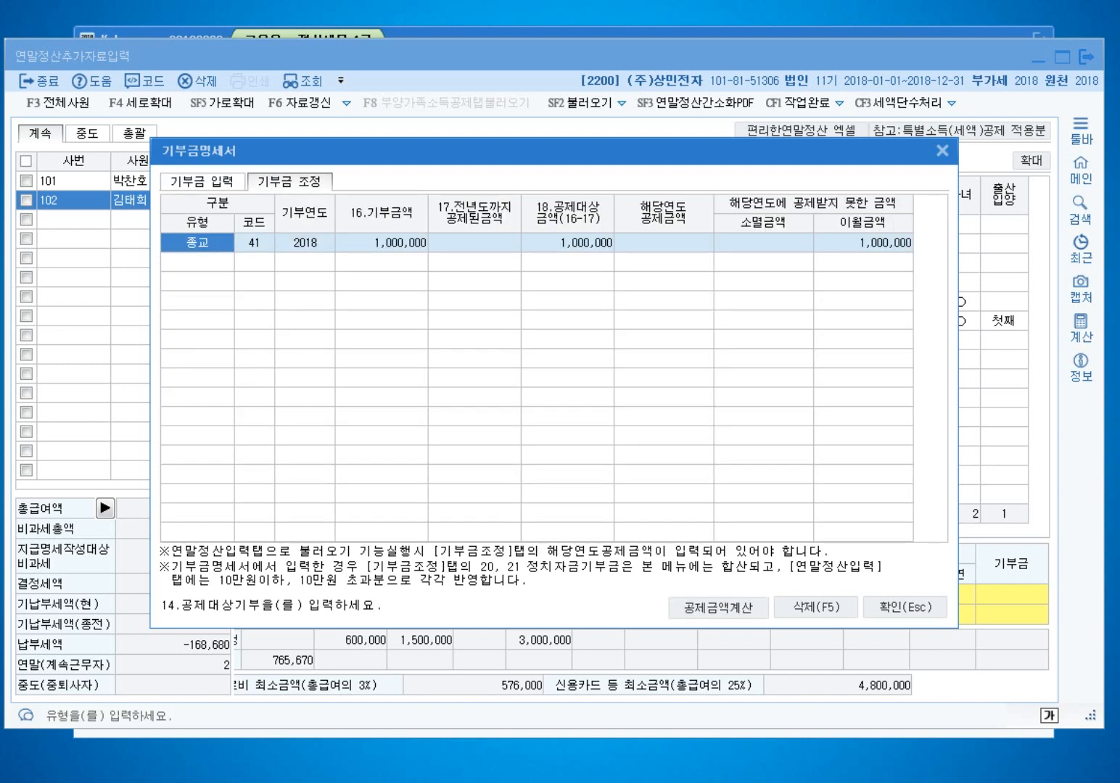
Step: In 공제금액계산, load the amounts, apply the deduction, and save the results
click(718, 607)
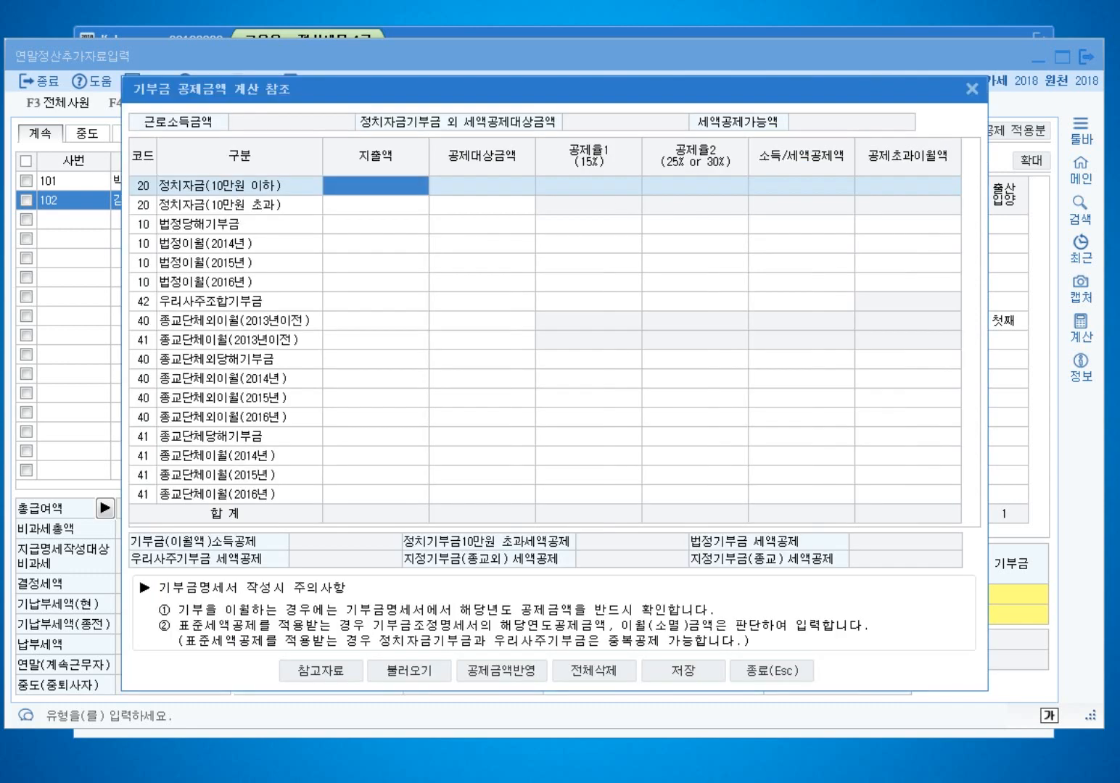
click(409, 670)
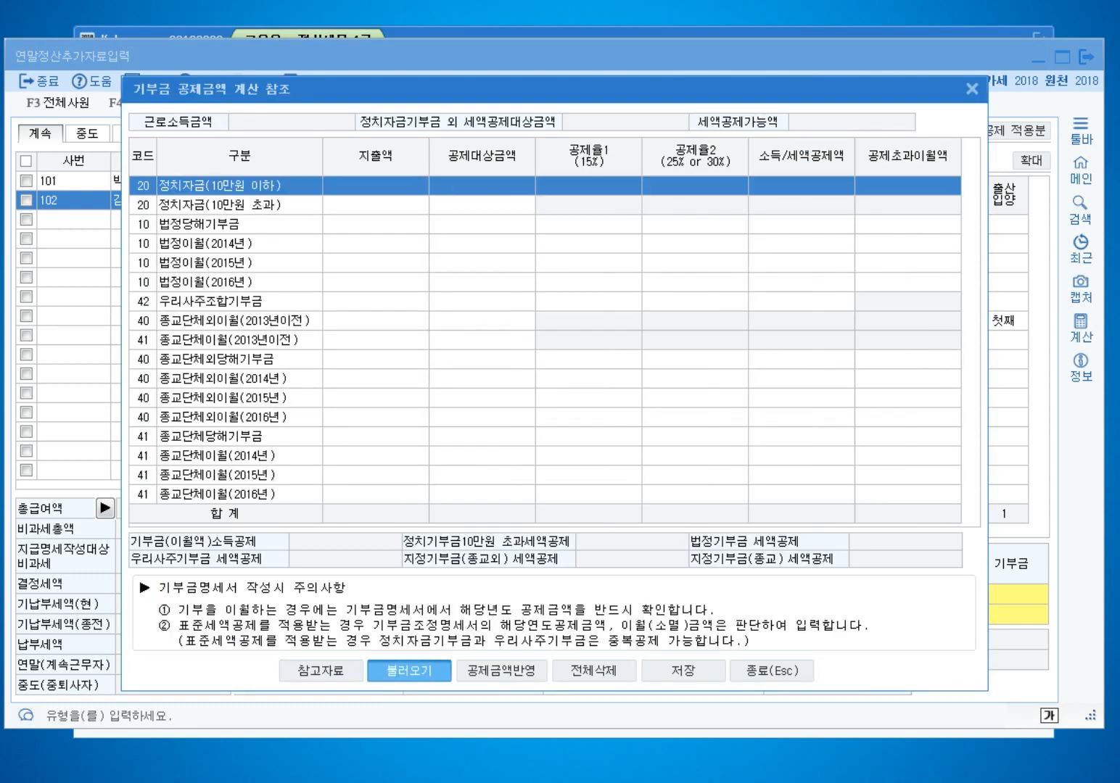
click(684, 416)
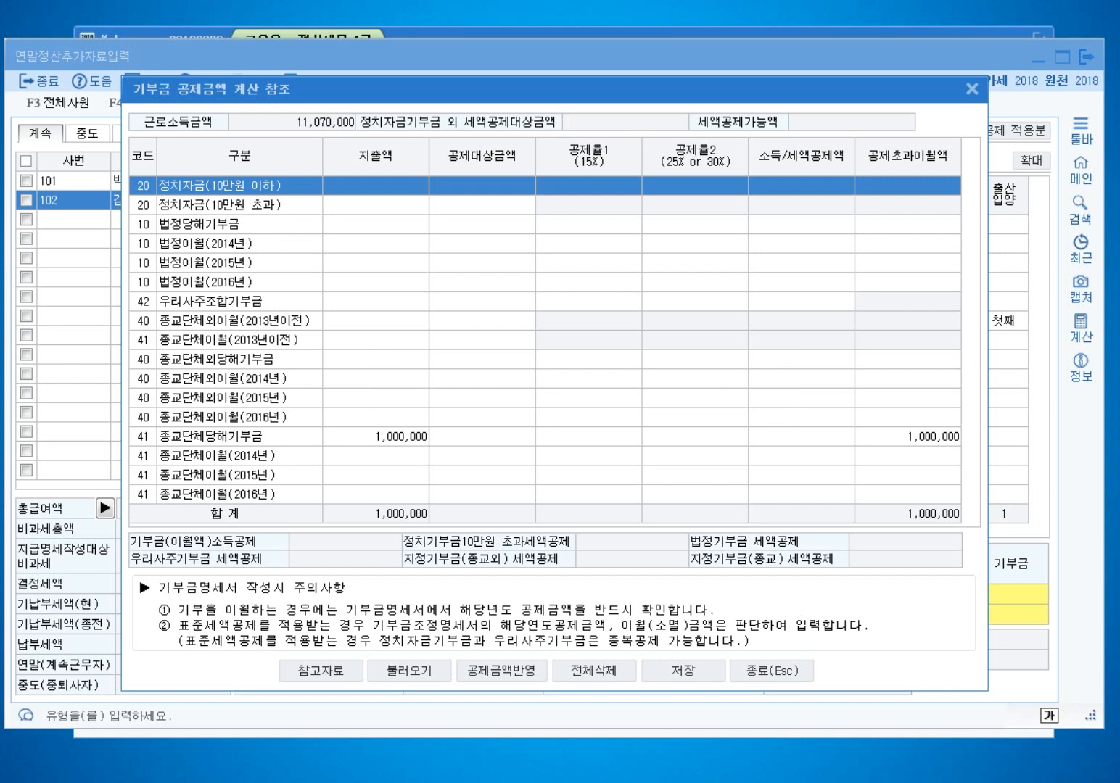
click(501, 670)
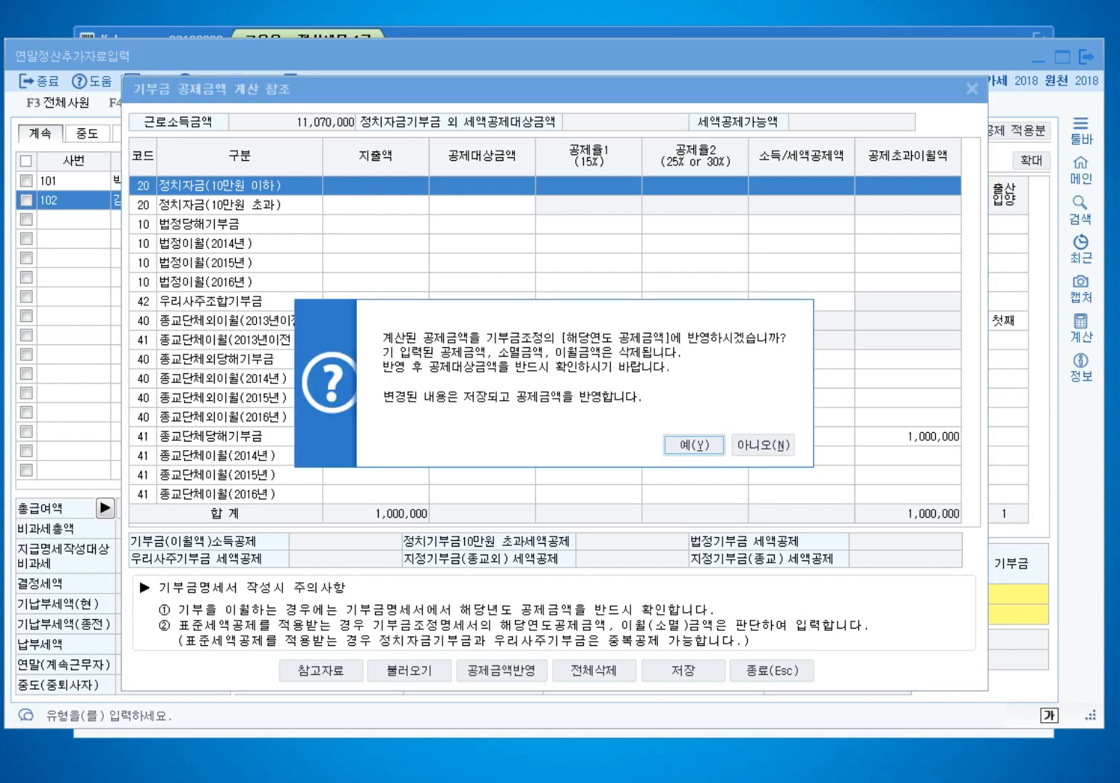
click(694, 445)
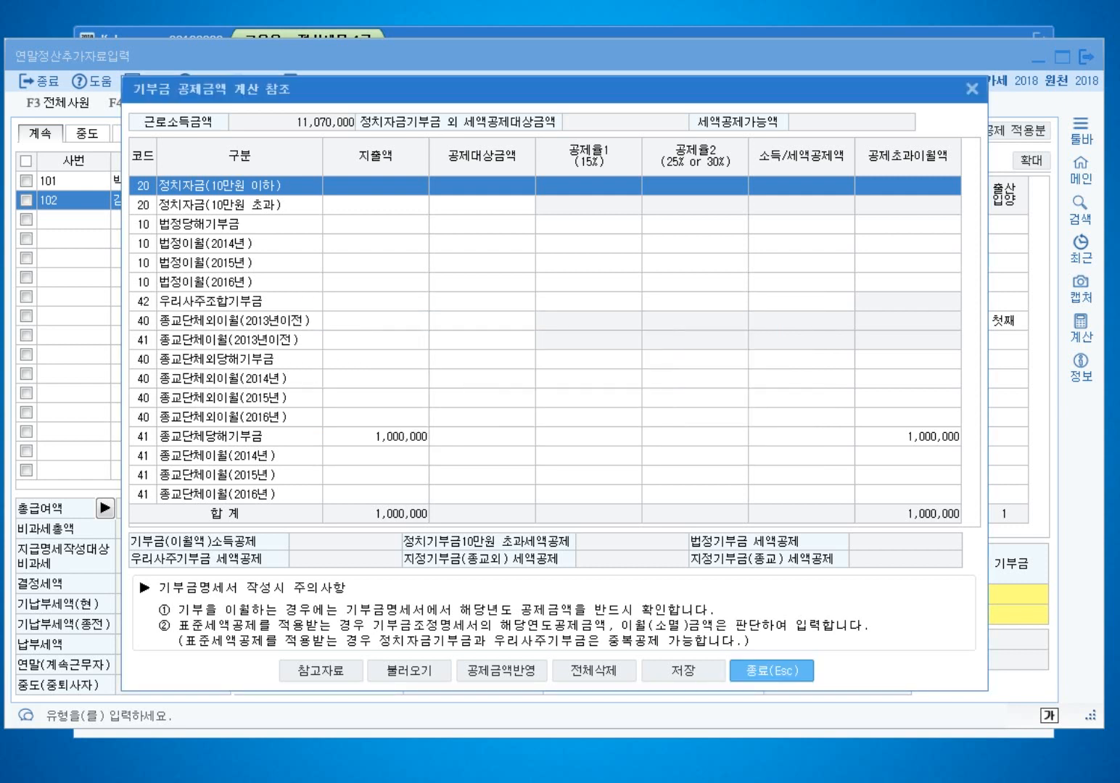
click(682, 670)
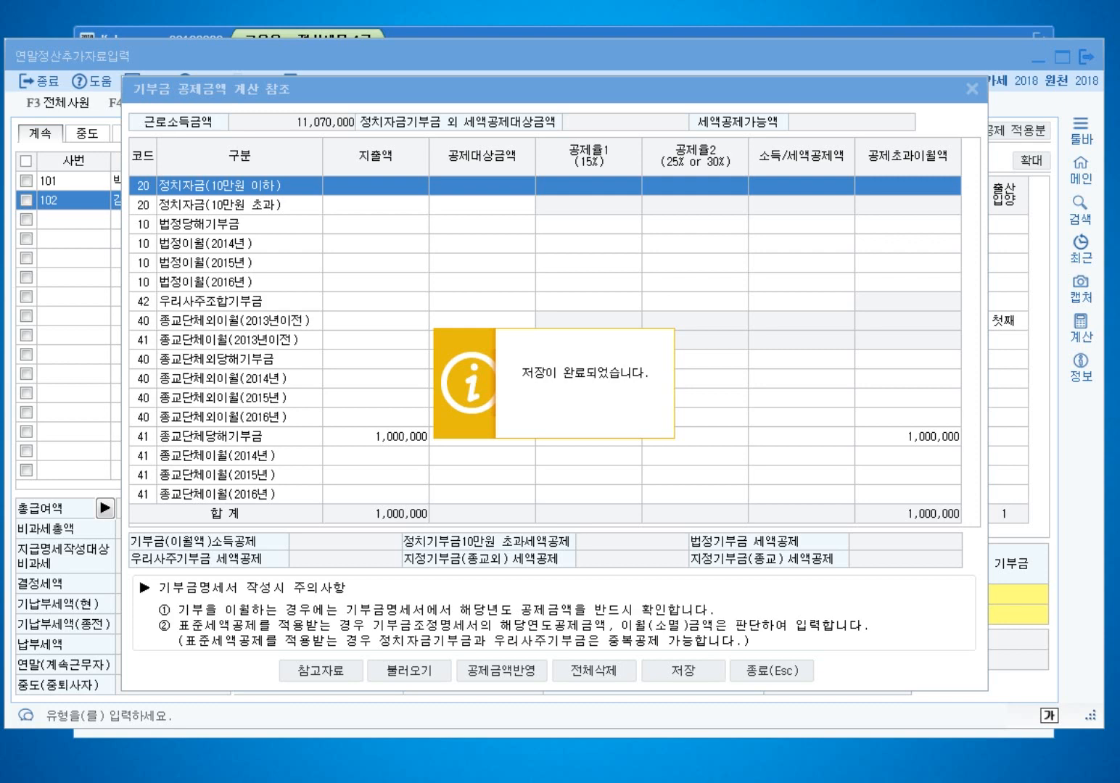
key(Escape)
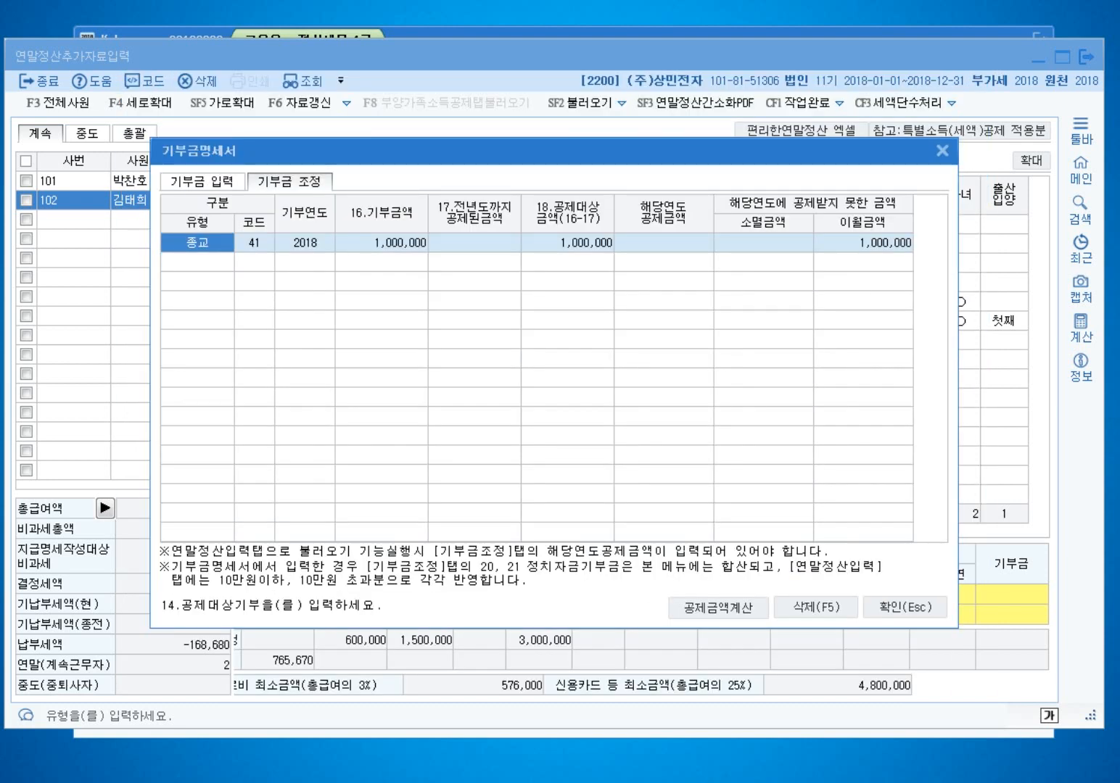
Step: Check the empty 해당연도 공제금액 cell and reload the religious donation amounts in the calculation
click(197, 261)
click(664, 243)
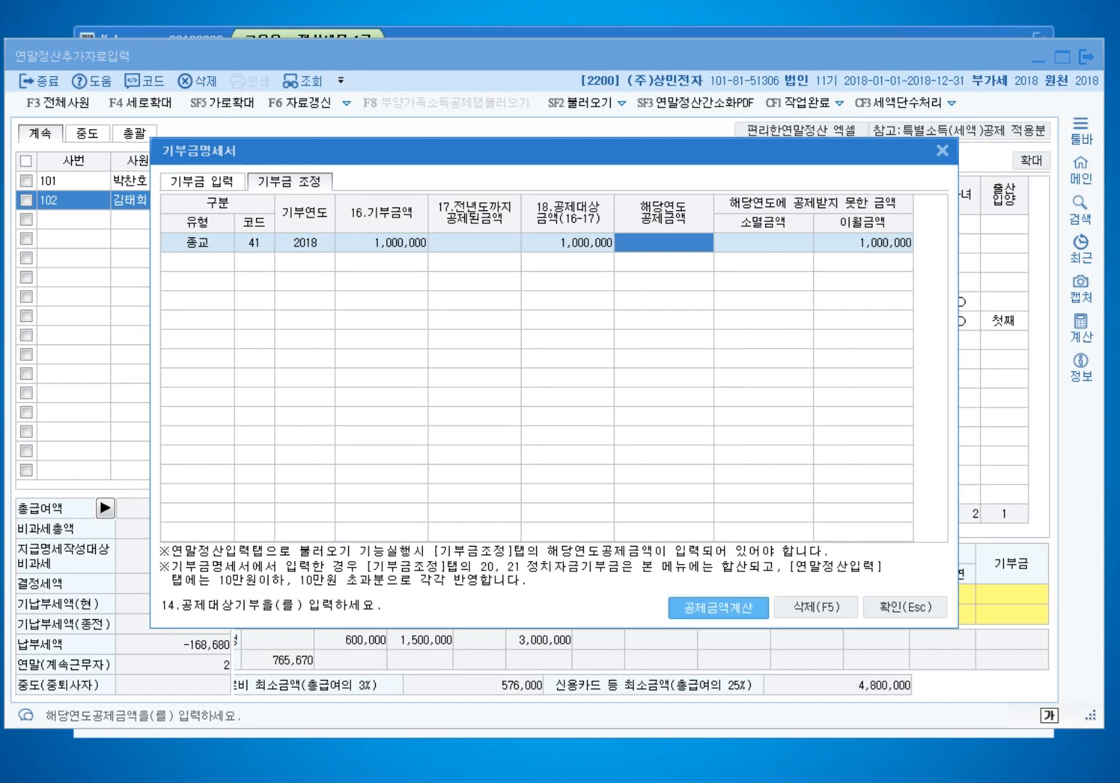
click(718, 607)
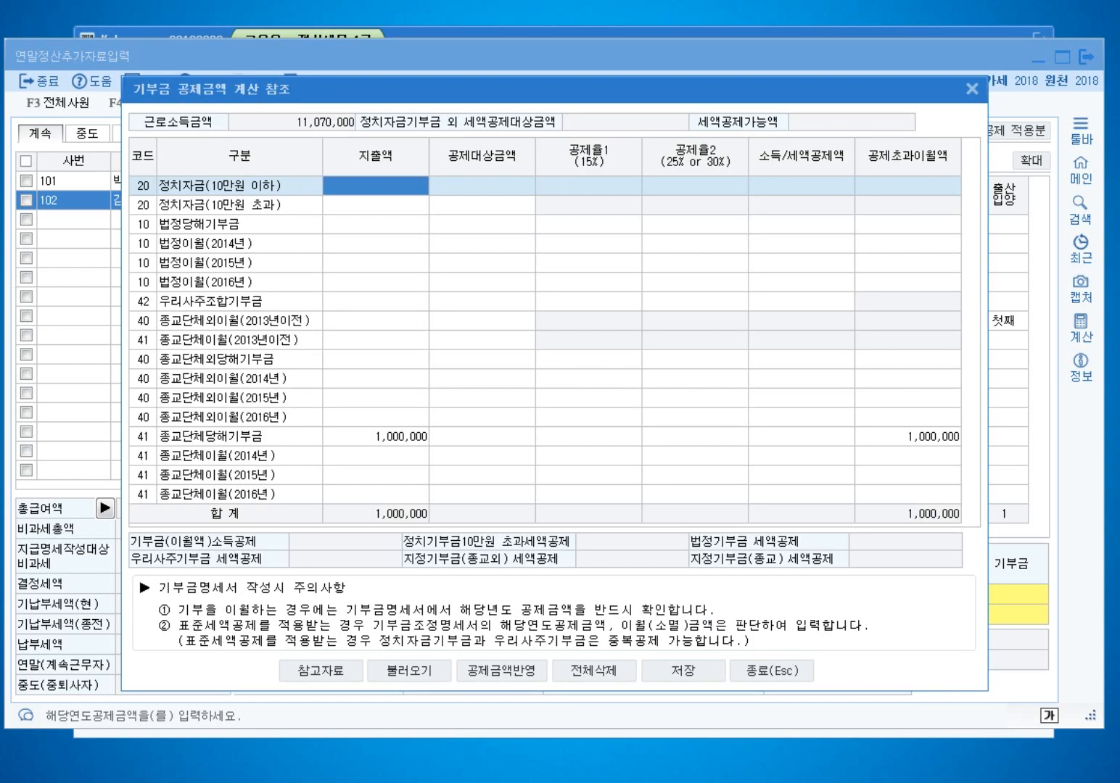
click(375, 437)
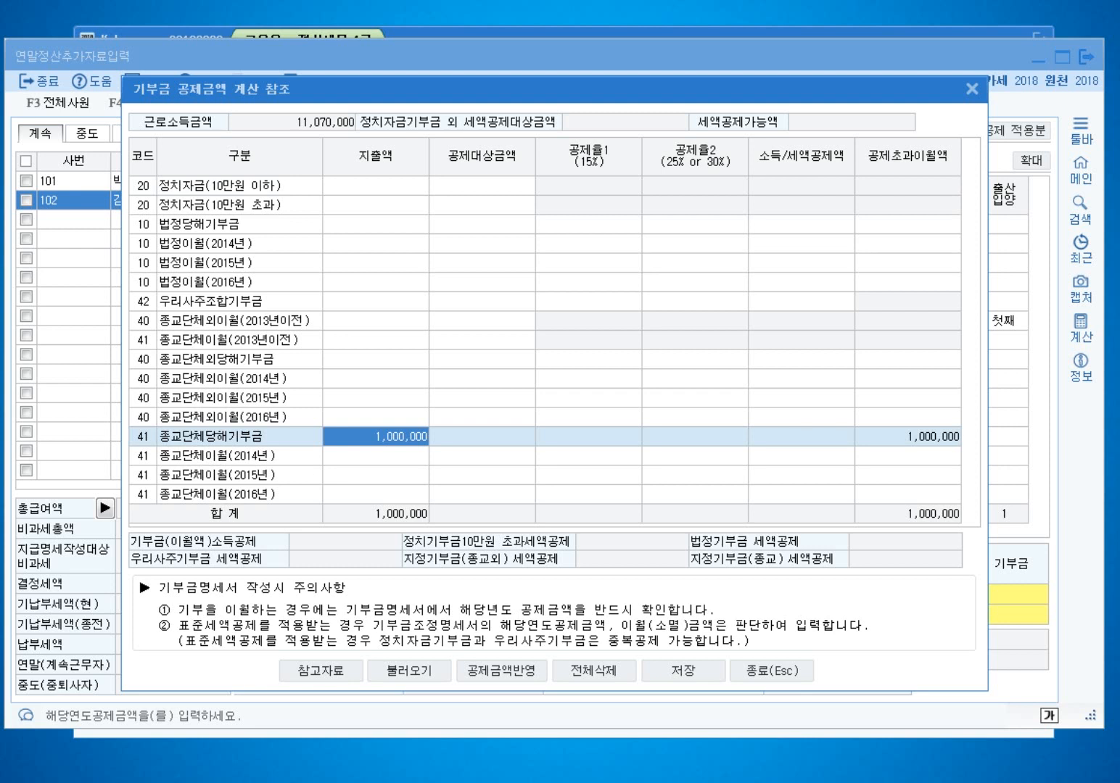
click(409, 670)
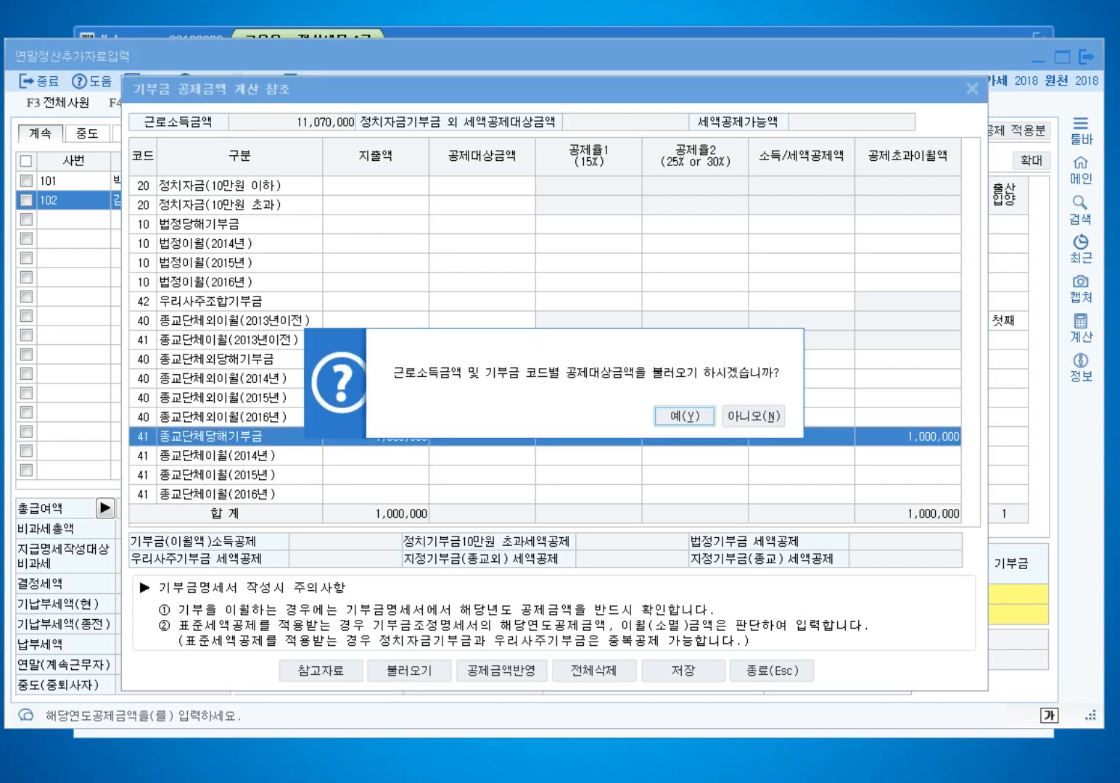
click(685, 417)
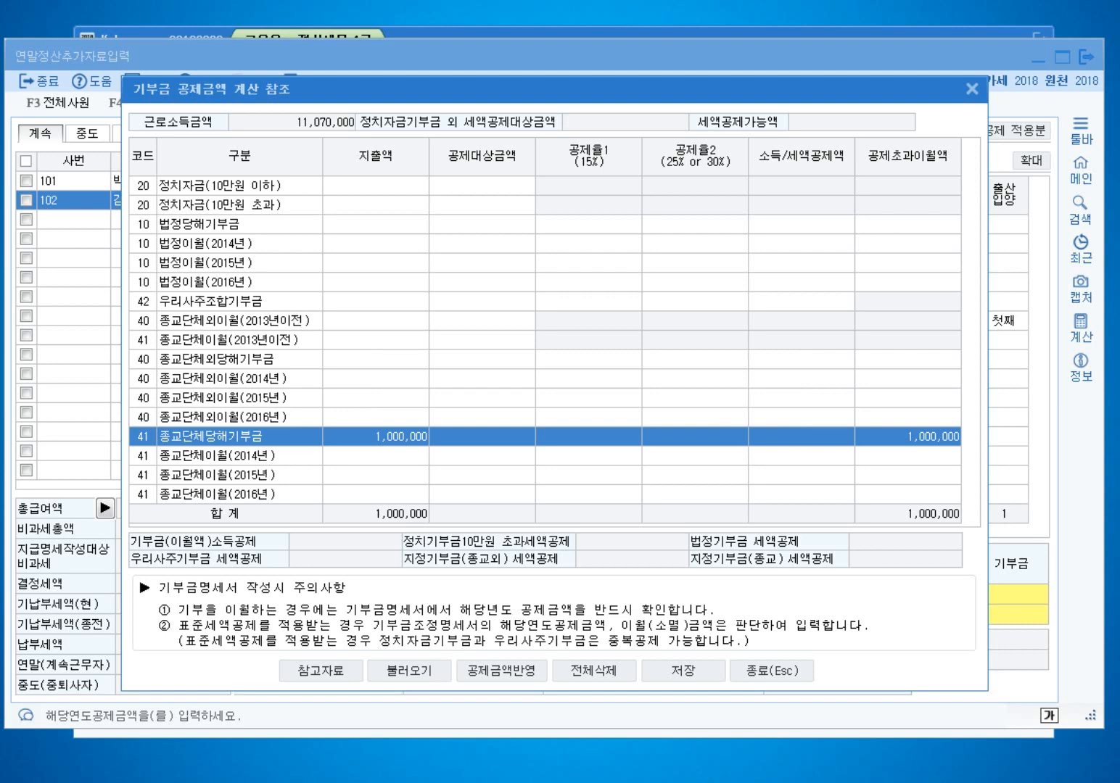
key(Escape)
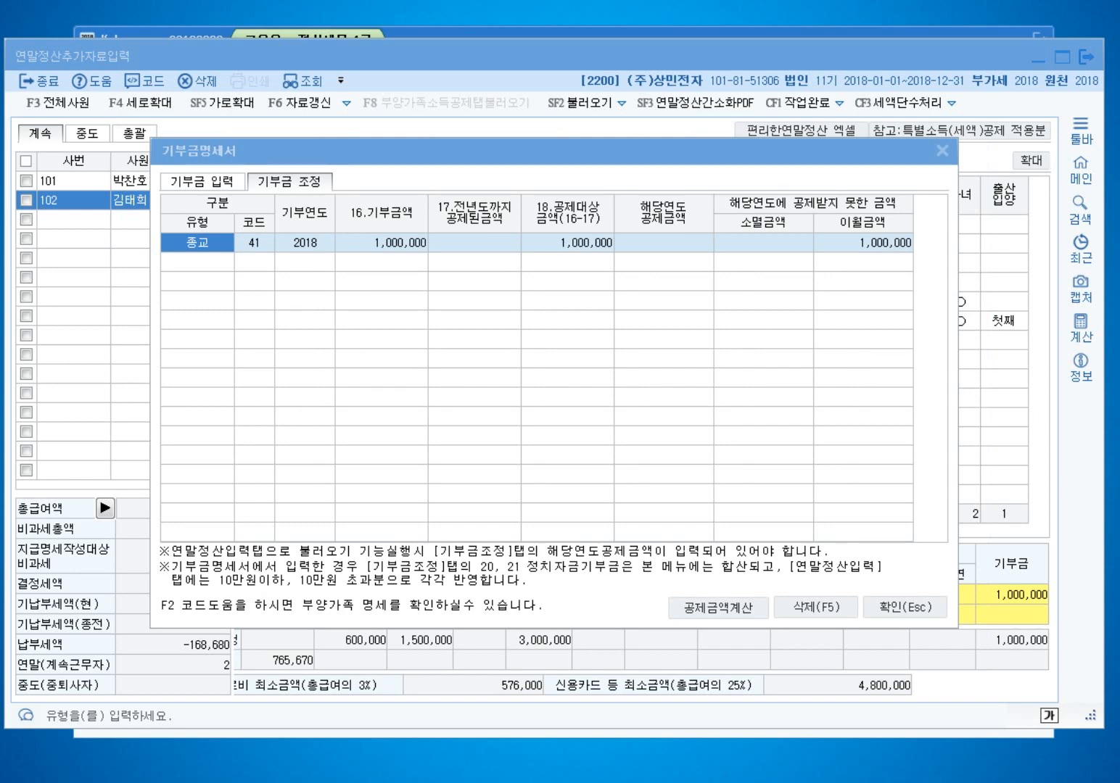
click(718, 607)
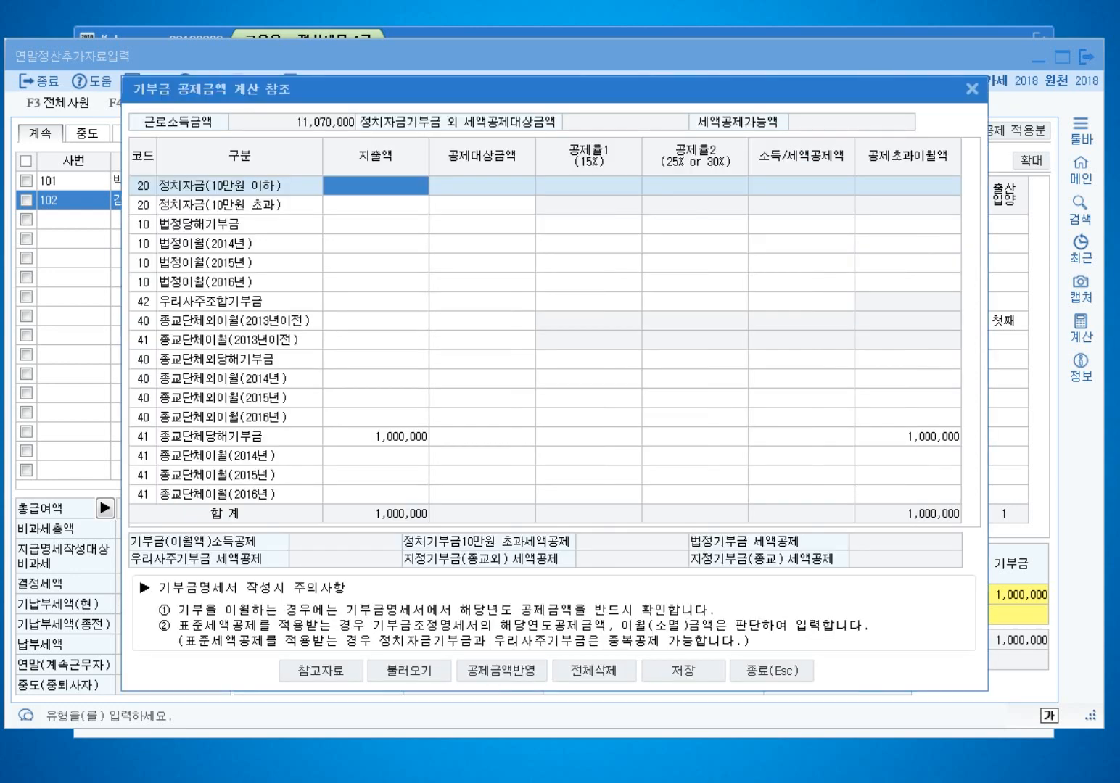
click(971, 89)
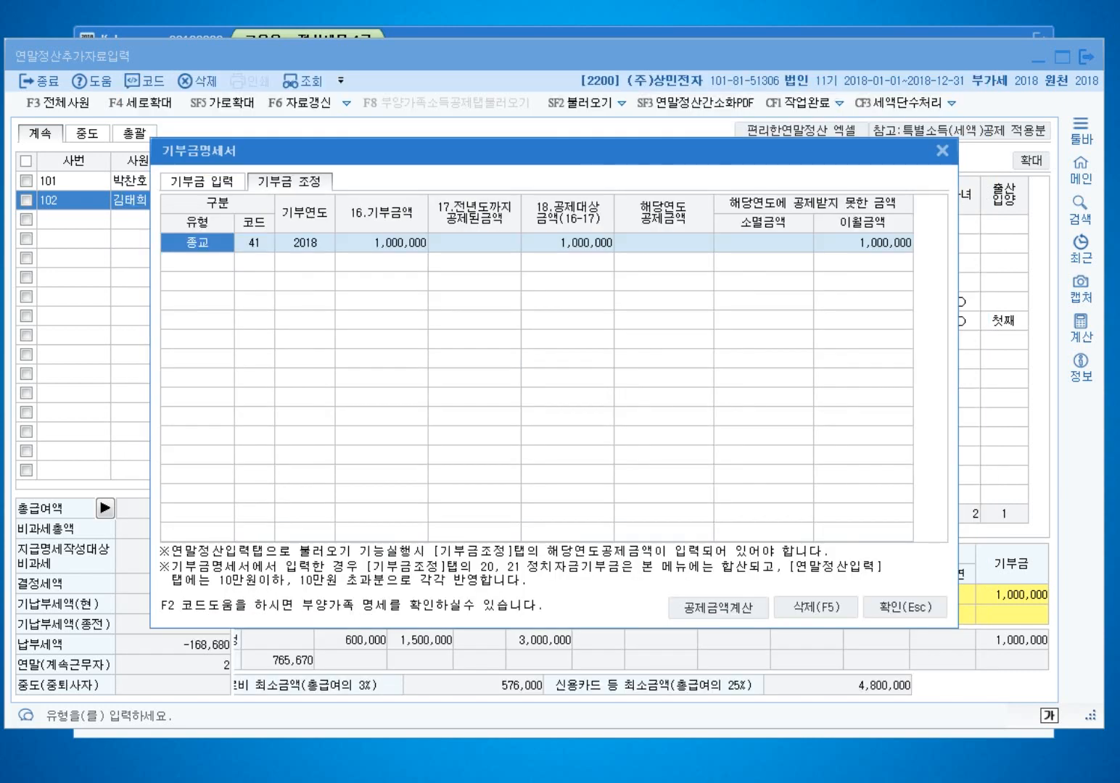
Step: Type 1,000,000 into the 2018 line's 해당연도 공제금액 cell
click(664, 243)
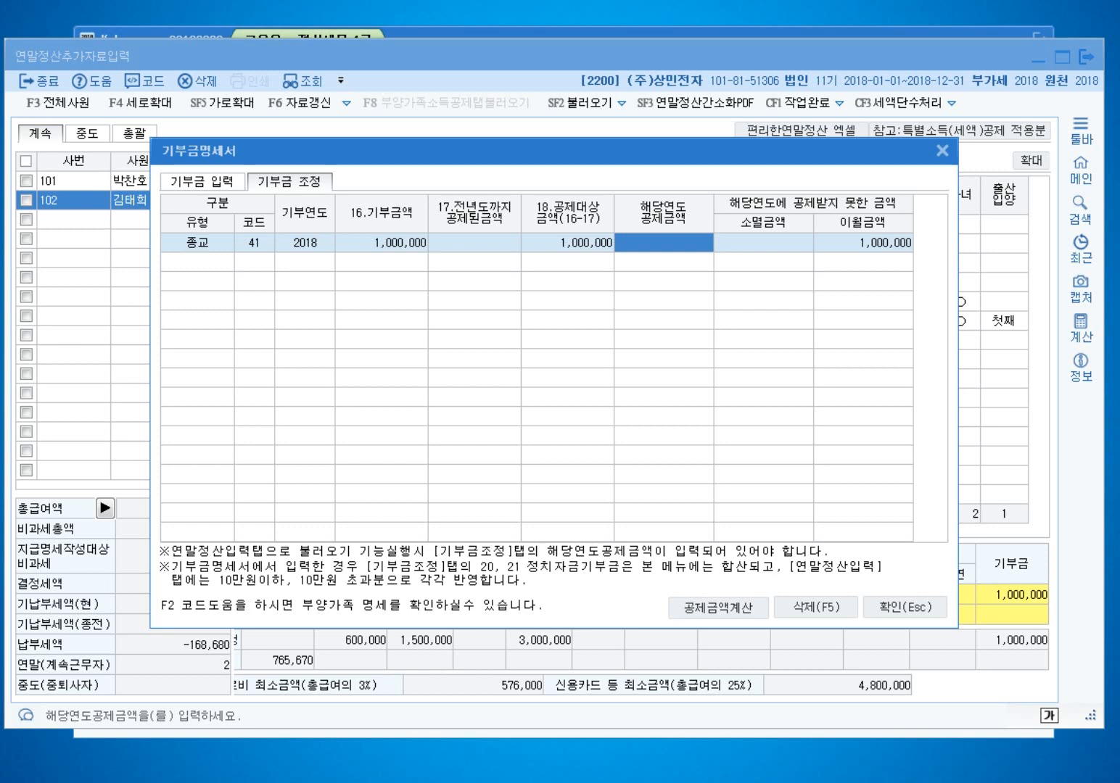
text(1000000)
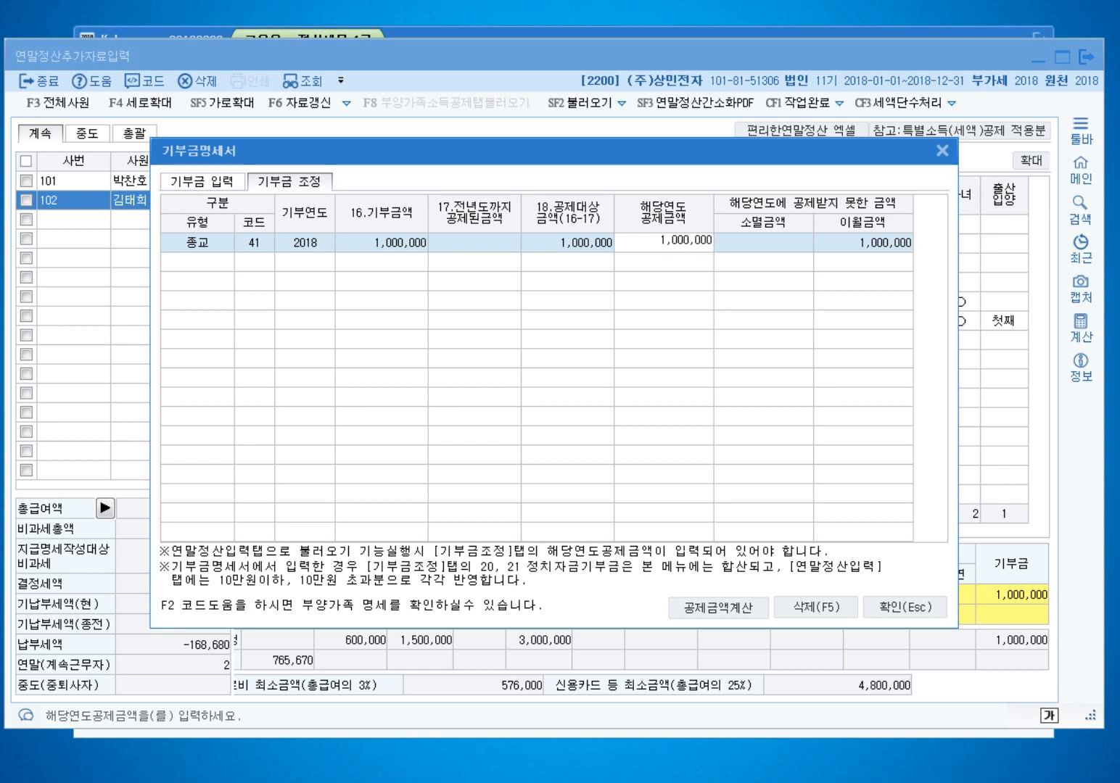
key(Return)
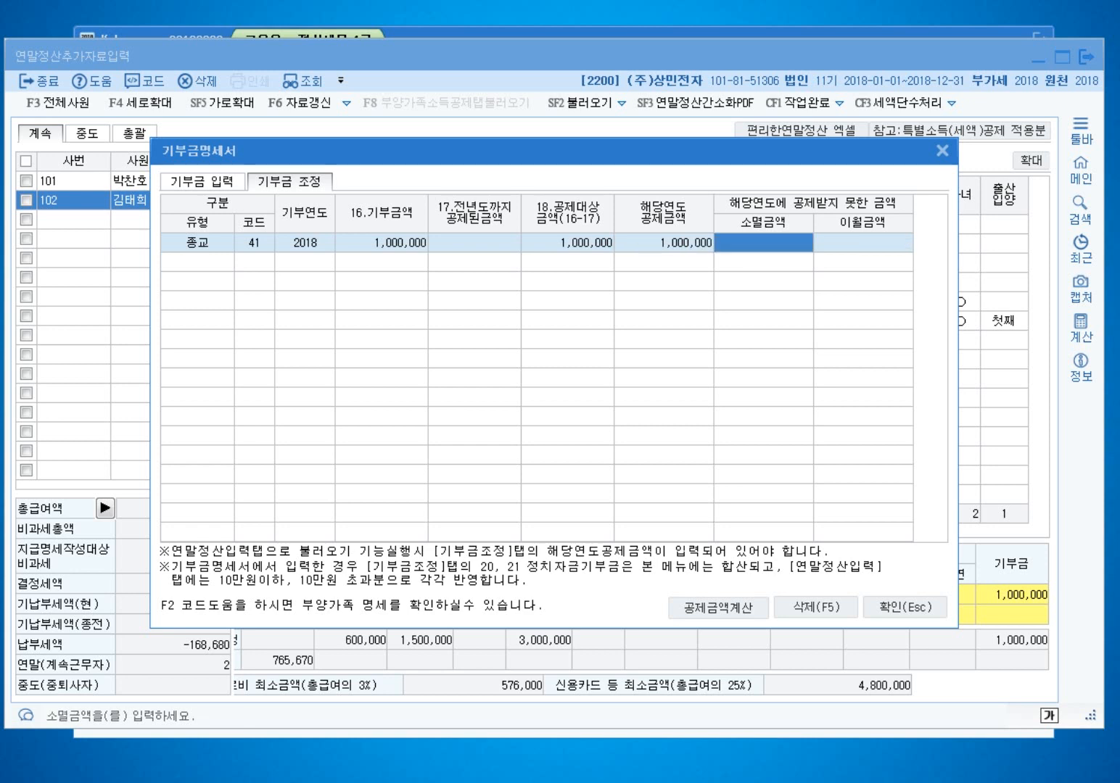
click(663, 243)
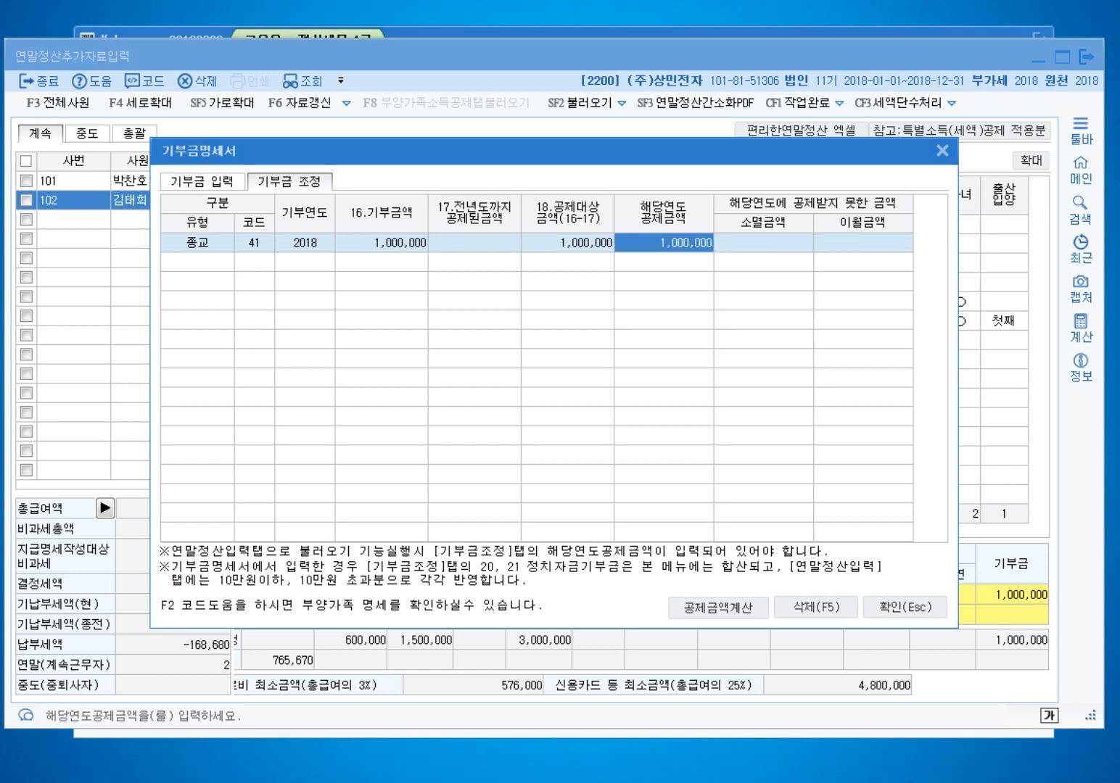
key(Right)
key(Left)
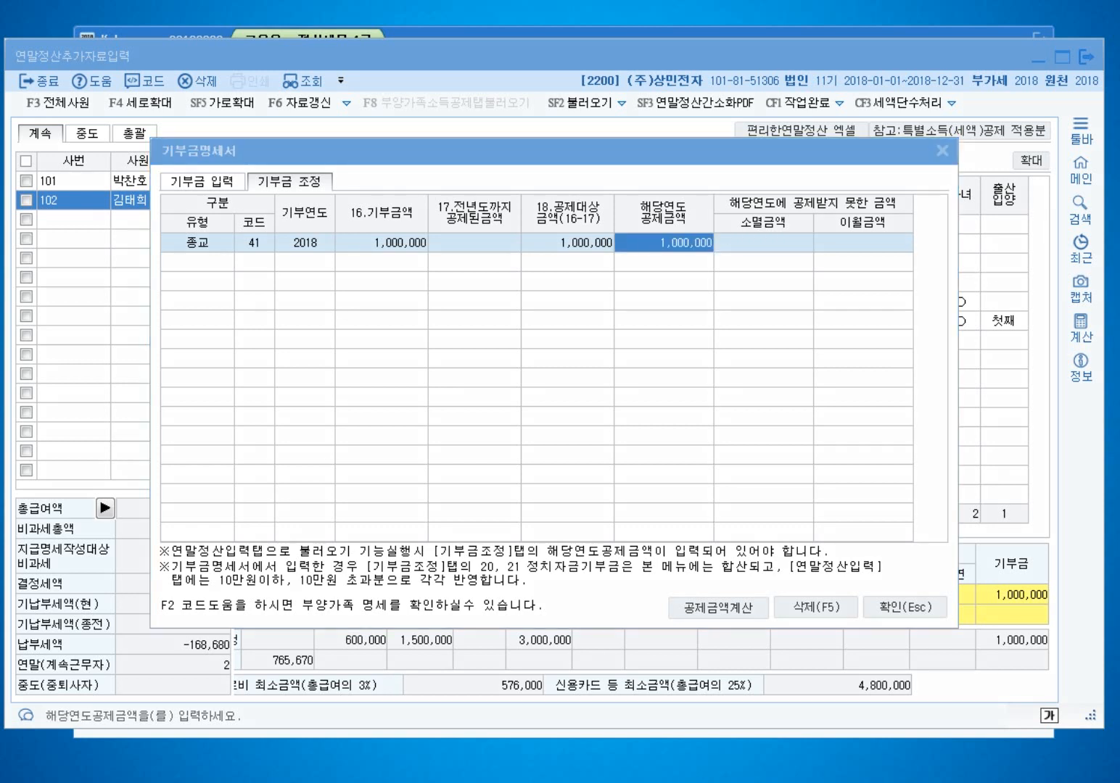
mouse_move(740, 265)
mouse_down()
mouse_move(747, 196)
mouse_move(730, 248)
mouse_move(756, 233)
mouse_move(742, 228)
mouse_move(741, 312)
mouse_up()
click(717, 607)
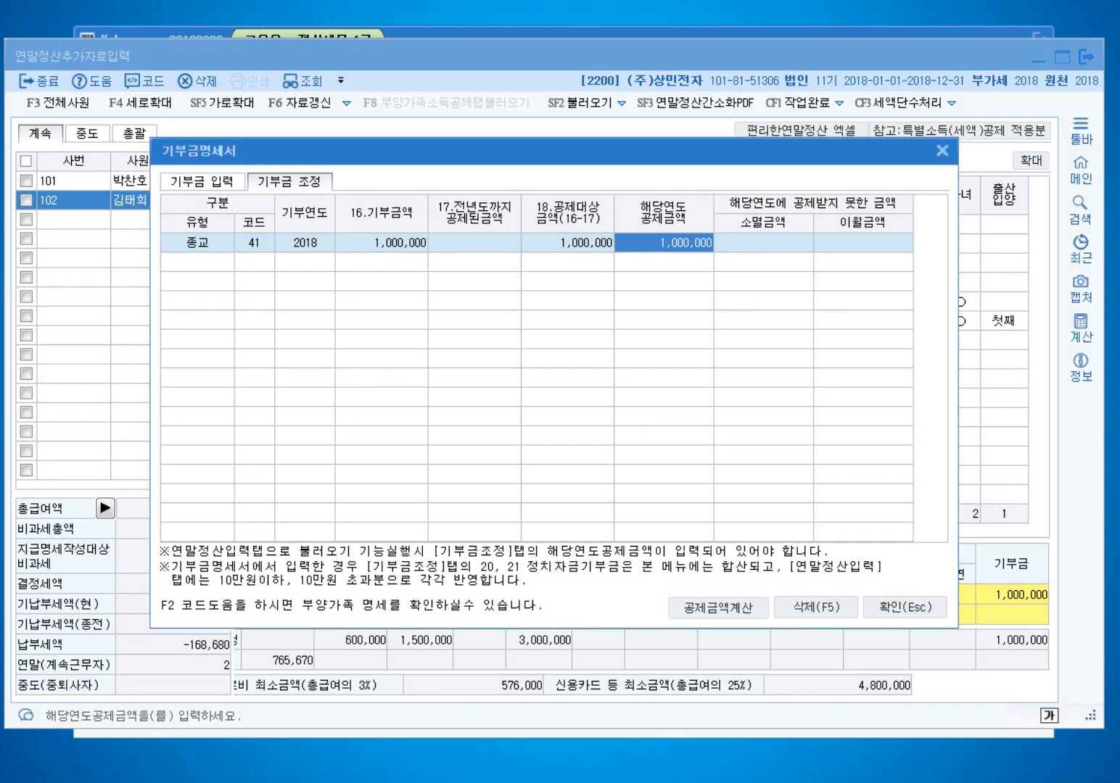
Step: Reload and save the calculated amounts, then close 기부금명세서 back to 부양가족소득공제
click(409, 671)
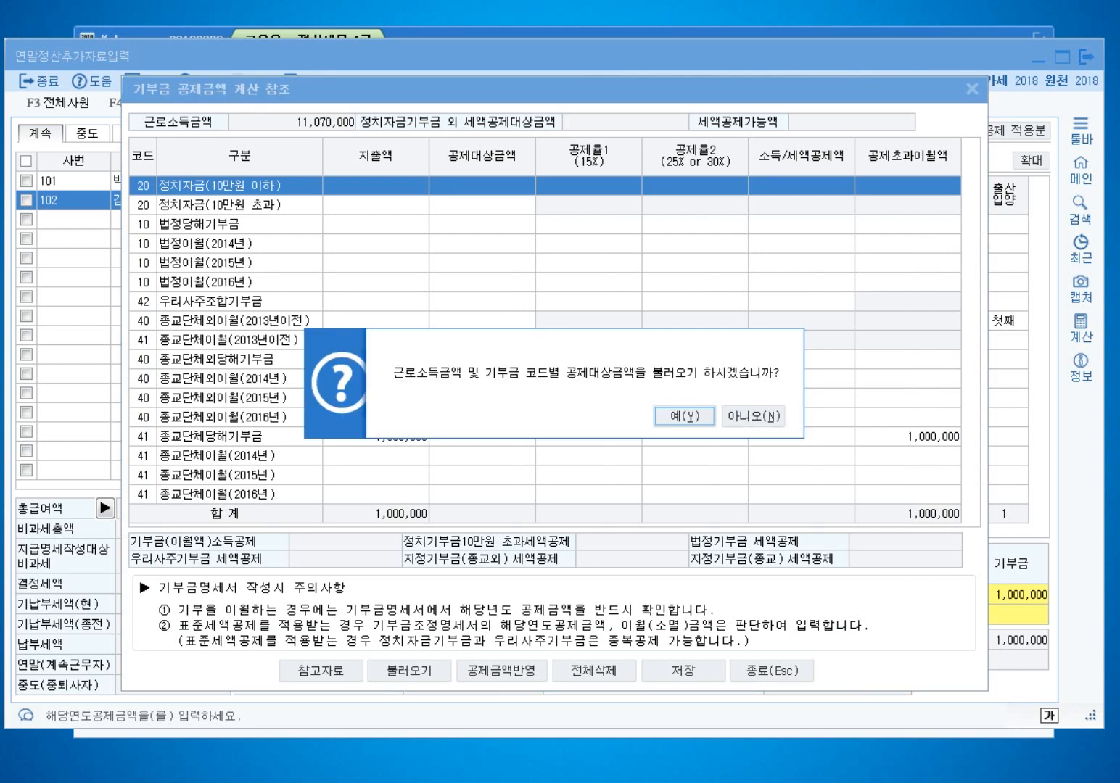
click(685, 416)
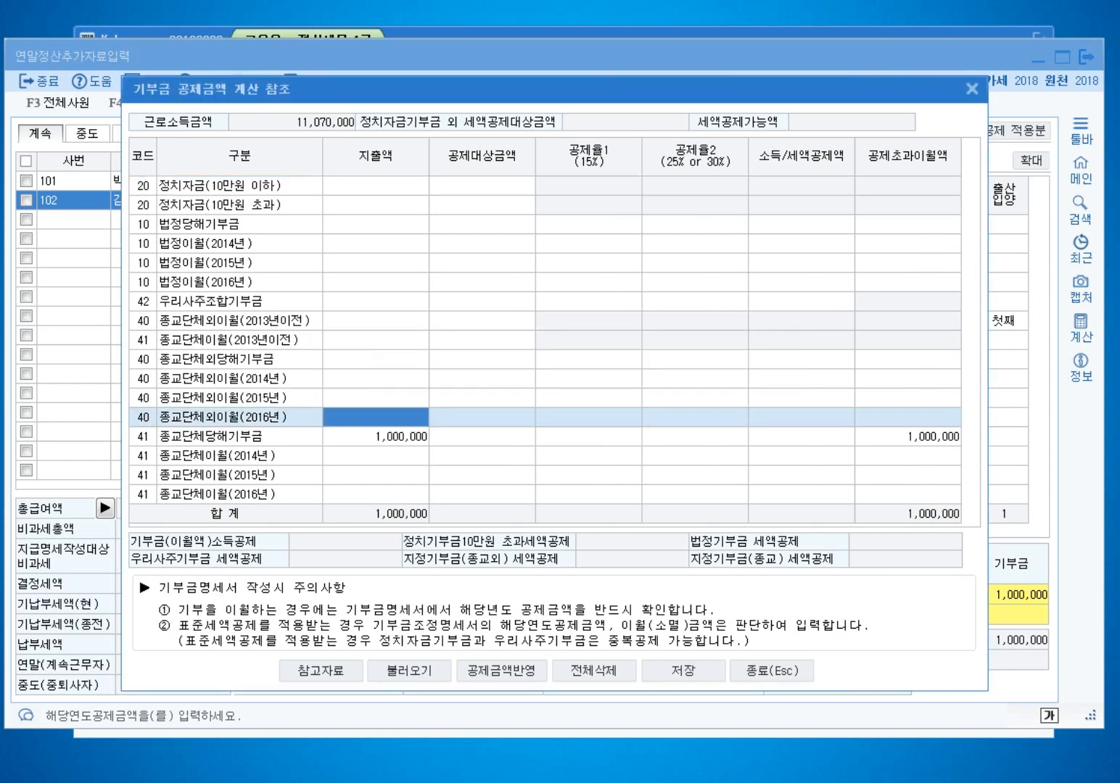
key(Down)
key(Down)
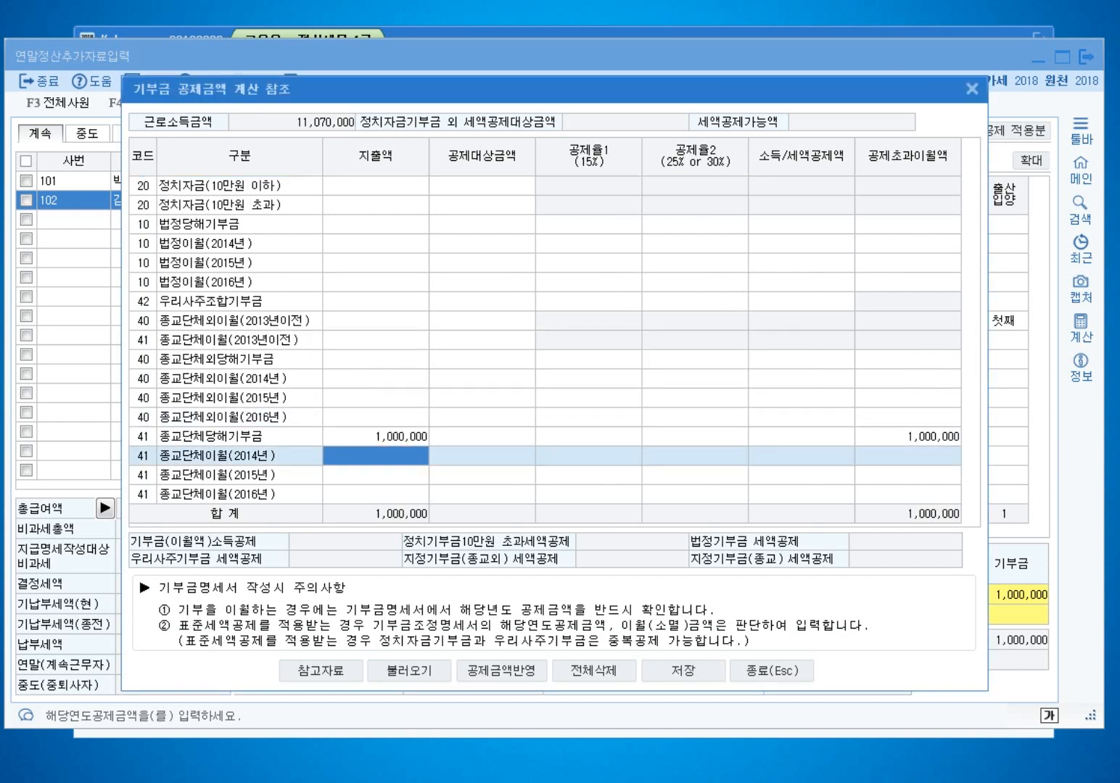
key(Up)
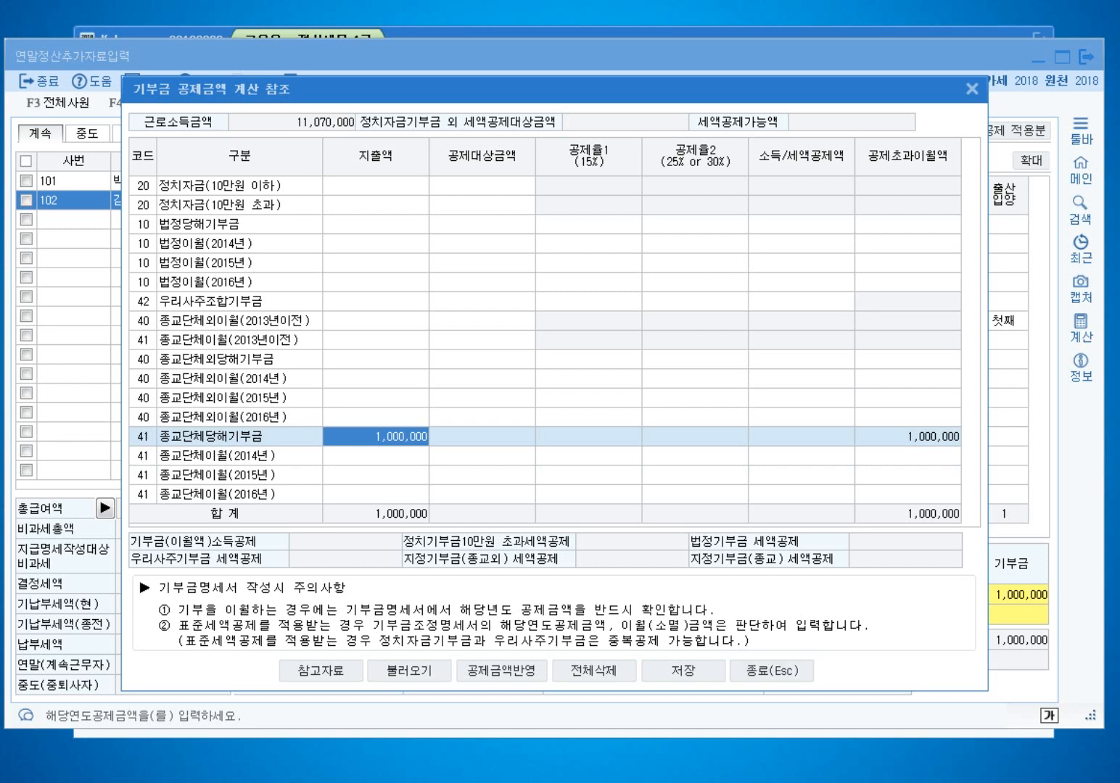
key(Escape)
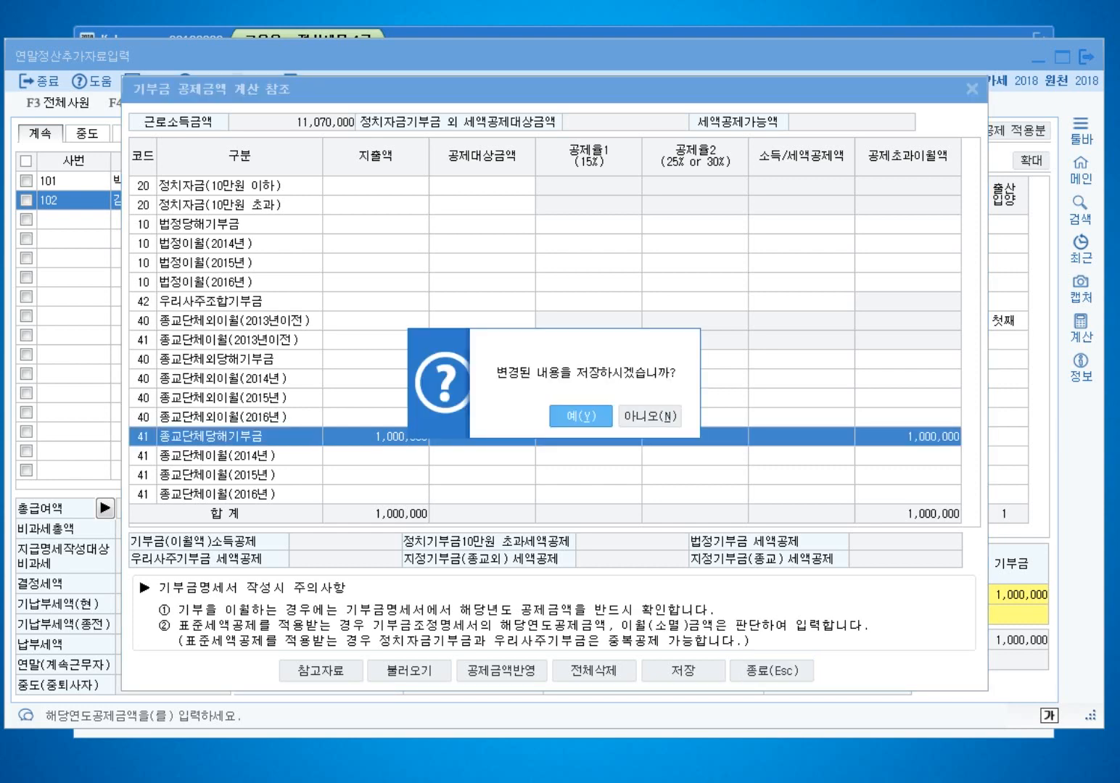
key(Return)
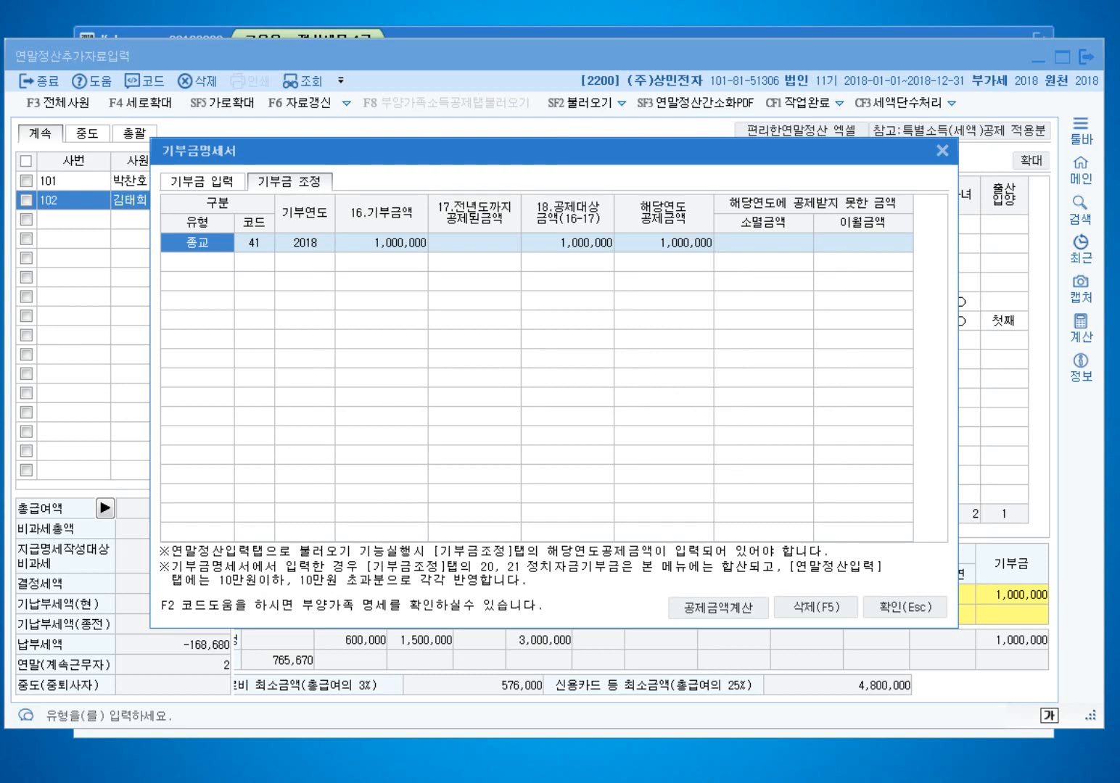
click(663, 242)
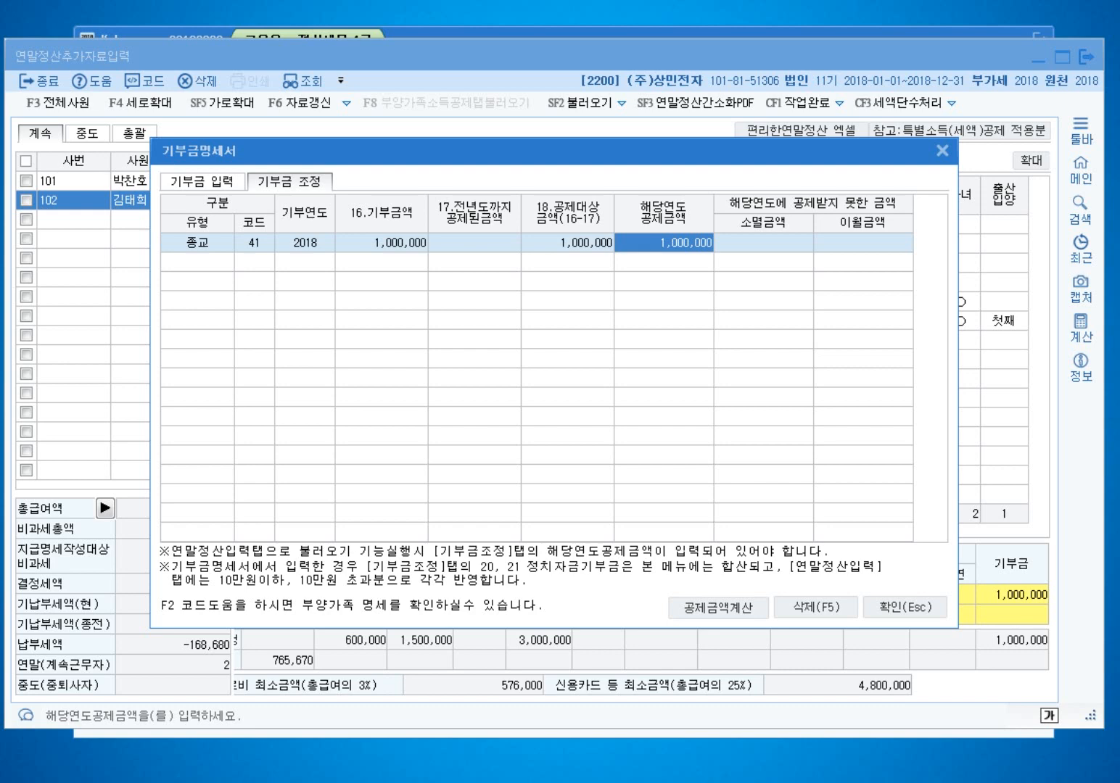
key(Escape)
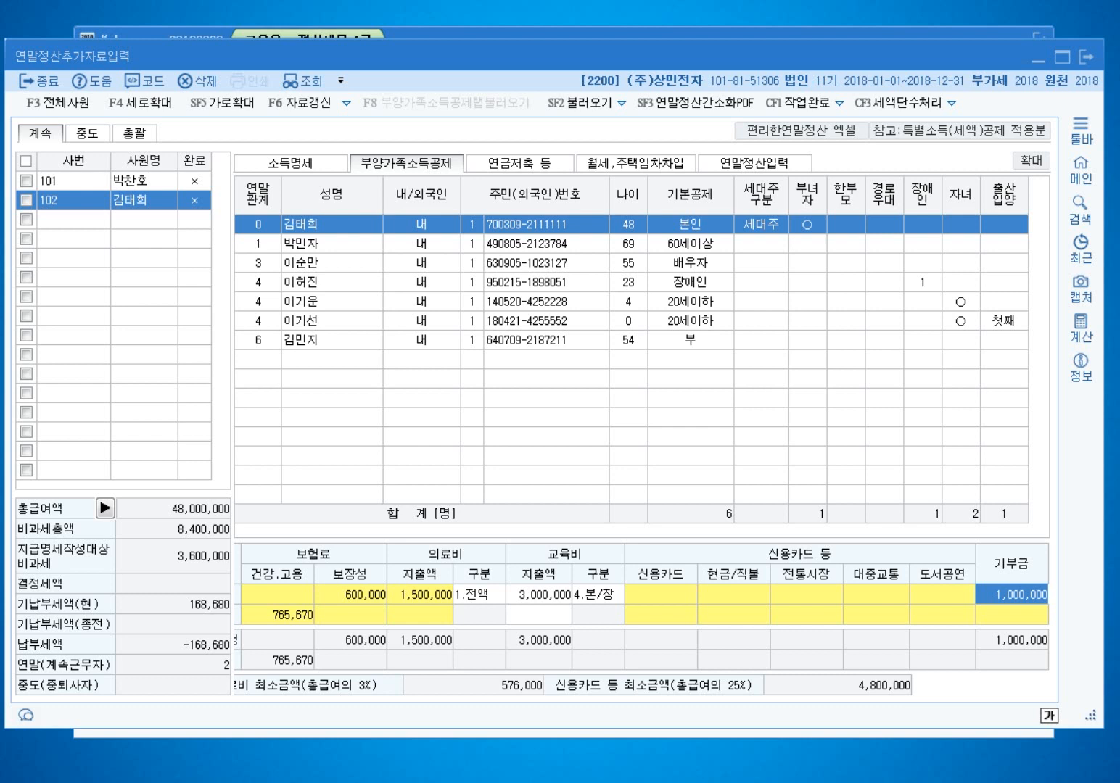
Step: On the 월세,주택임차차입 tab, start a rent record with the landlord's name and registration number
click(636, 163)
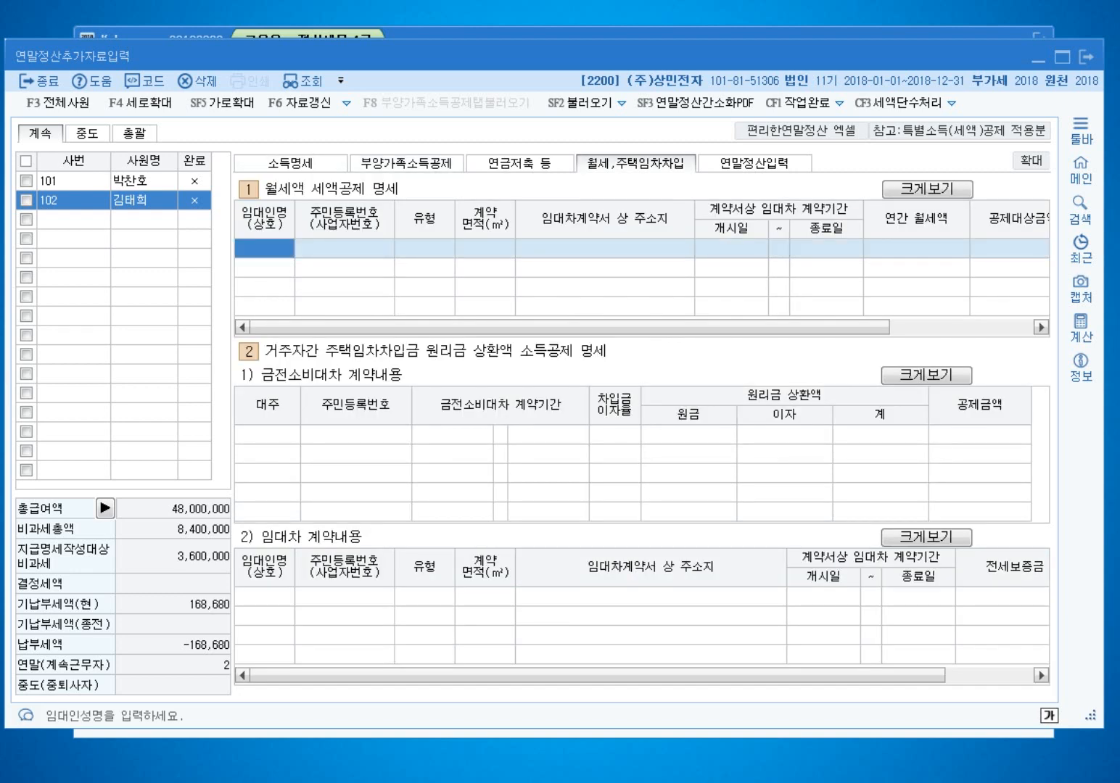
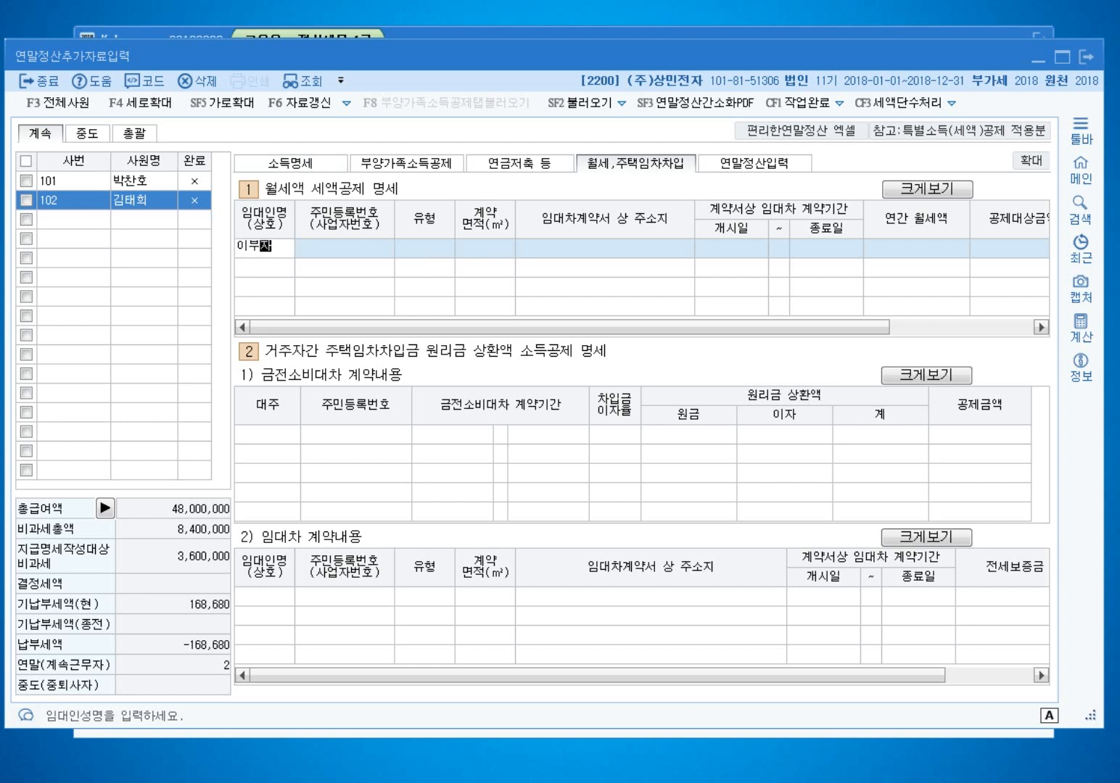
key(Return)
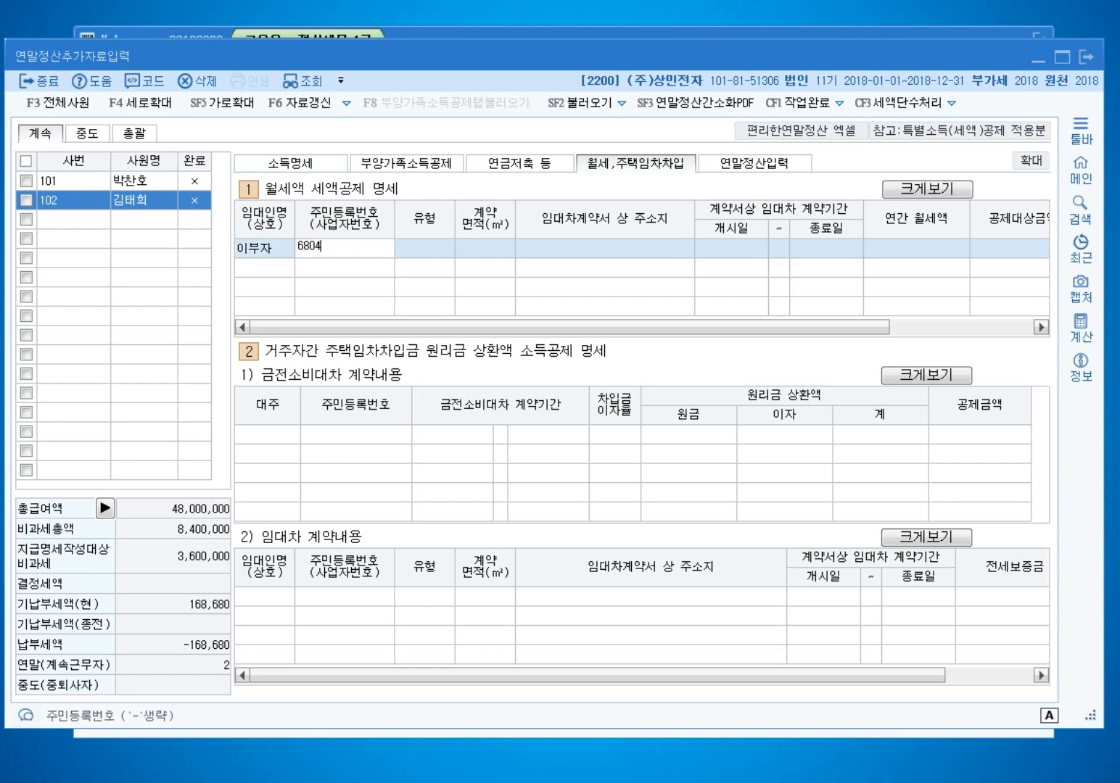
key(Return)
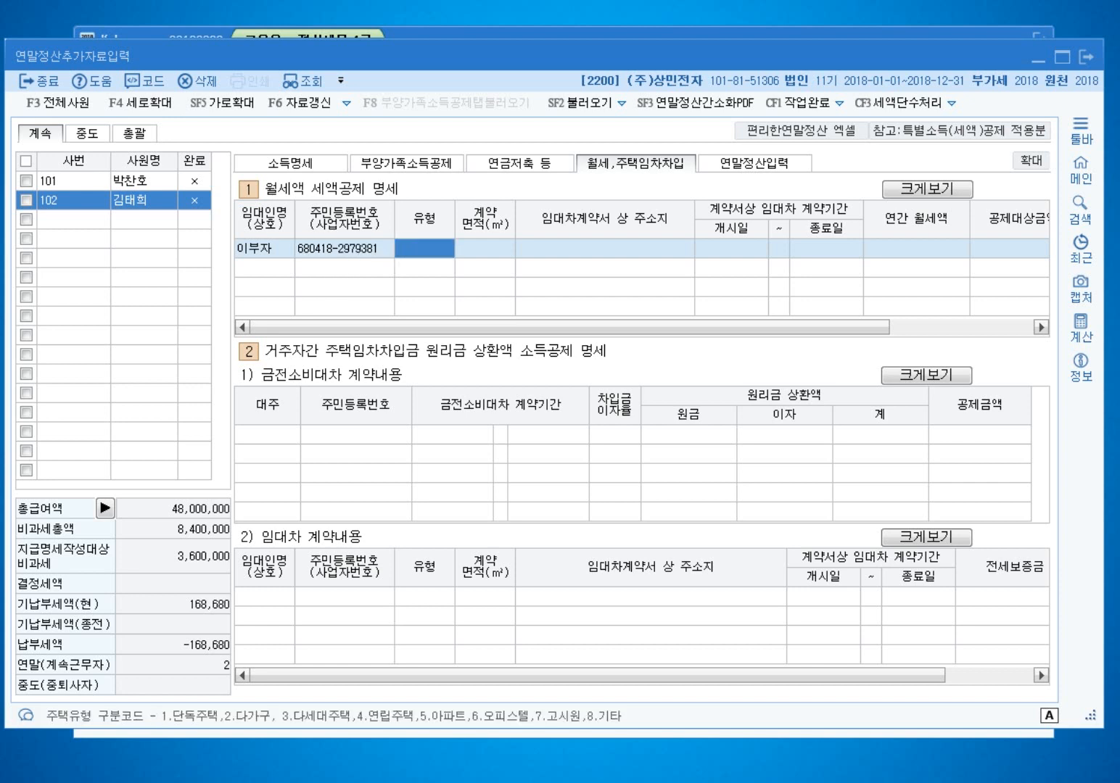
key(alt+Tab)
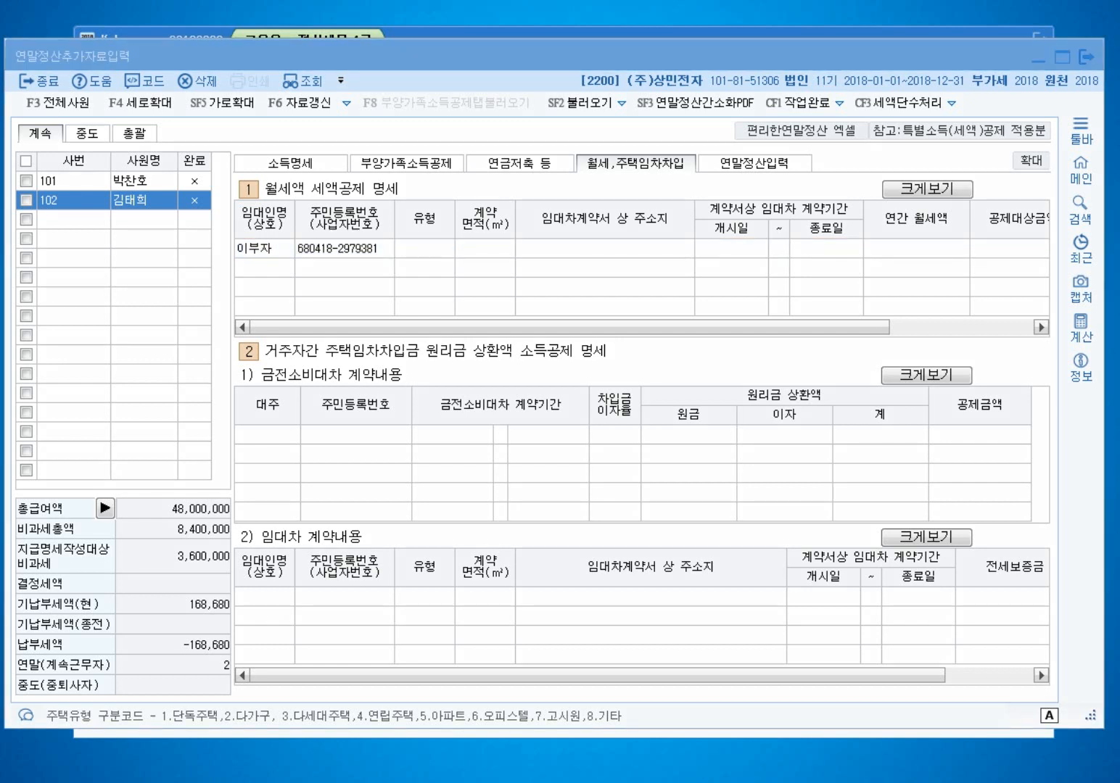
mouse_move(224, 728)
mouse_down()
mouse_move(208, 697)
mouse_move(226, 733)
mouse_up()
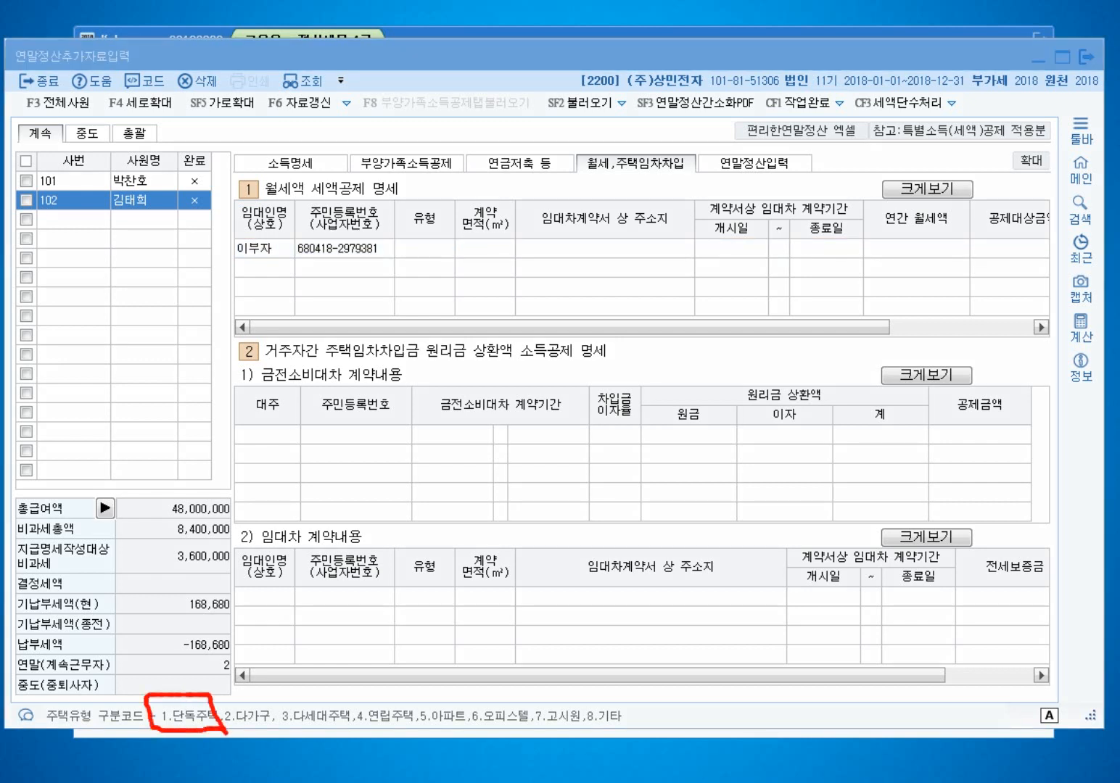
key(Escape)
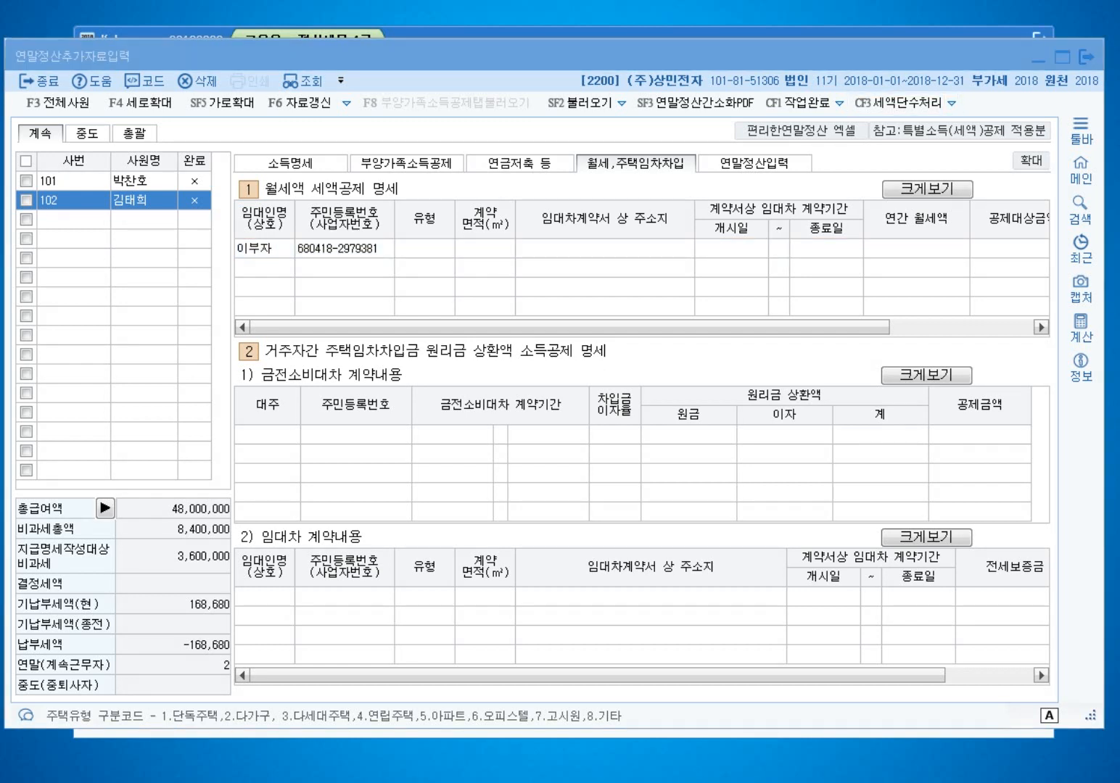
click(1004, 33)
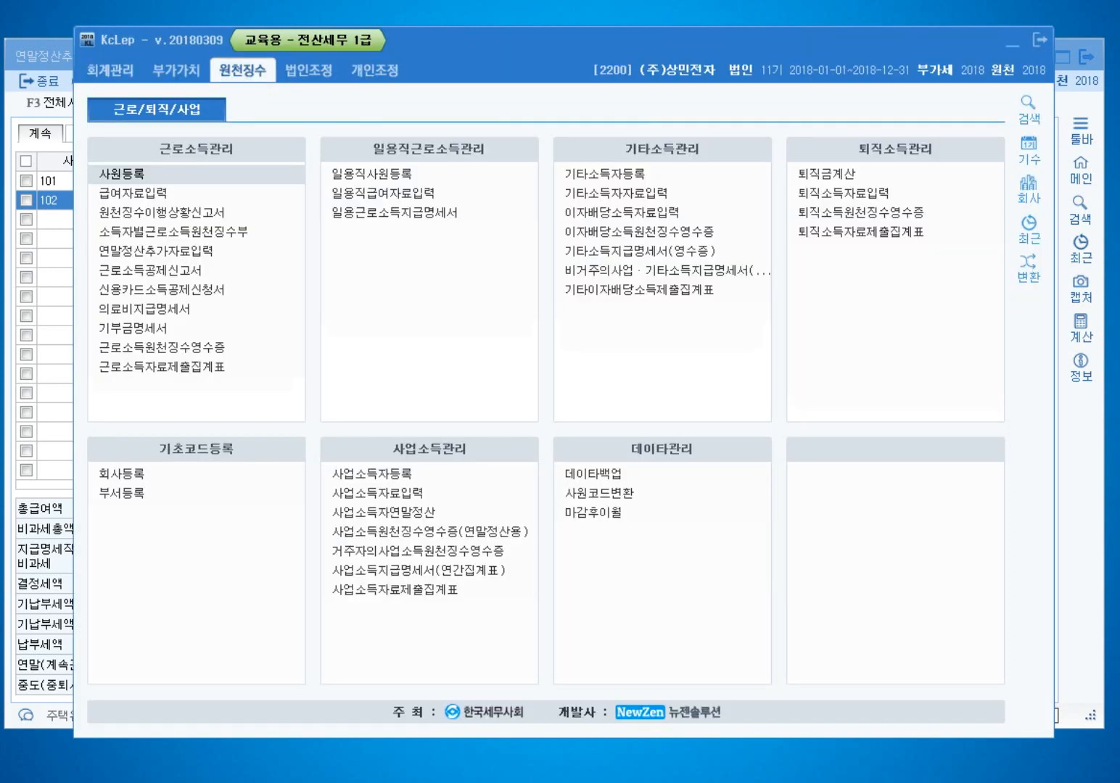
click(1012, 44)
Step: Set housing type 1 (detached house), 43.00 m² floor area and the rented home's address
text(1)
key(Return)
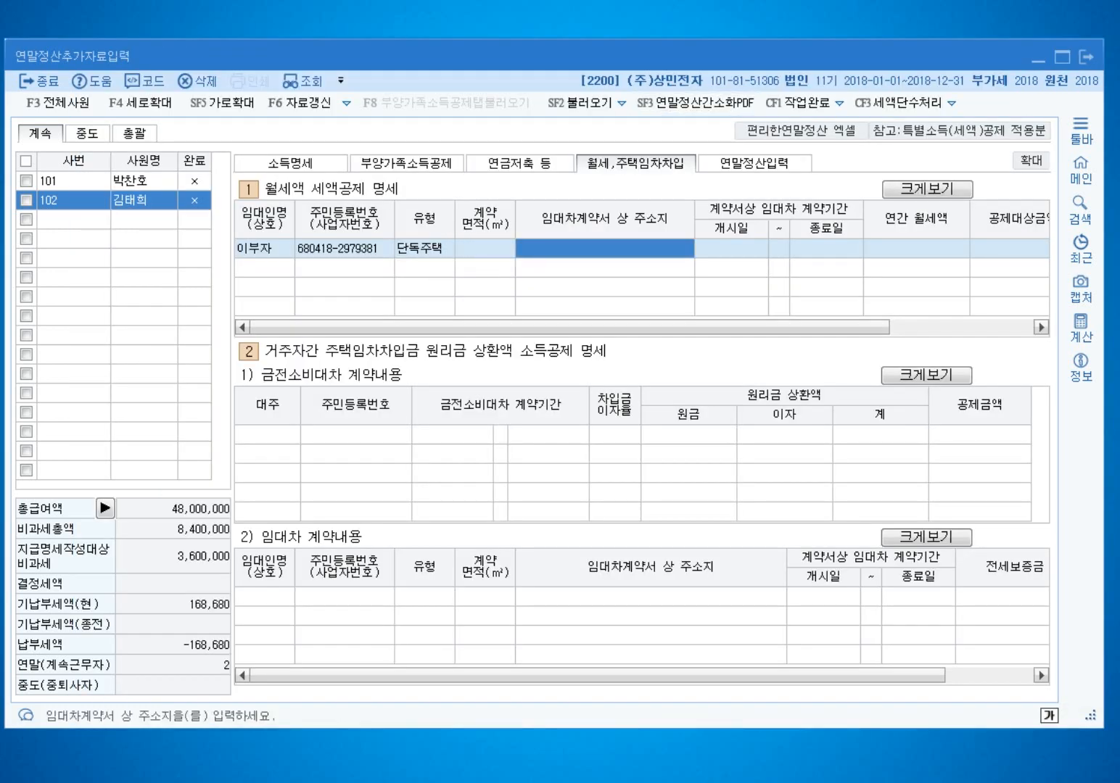
key(Left)
text(43)
key(Return)
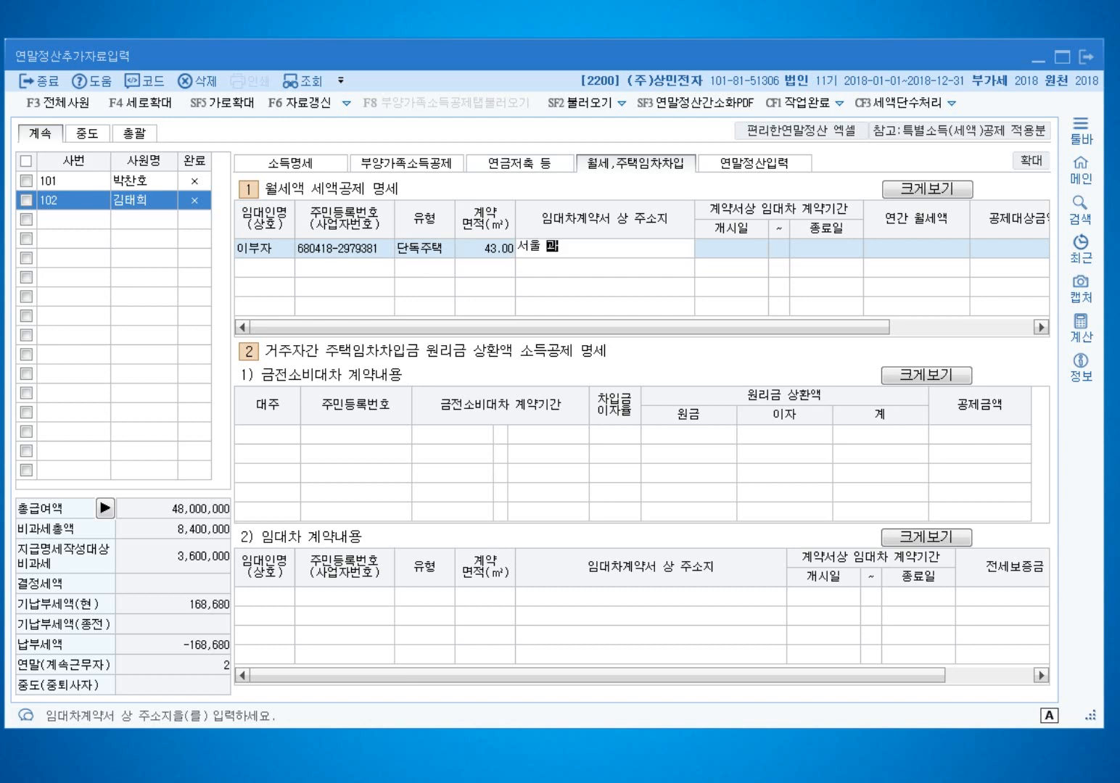
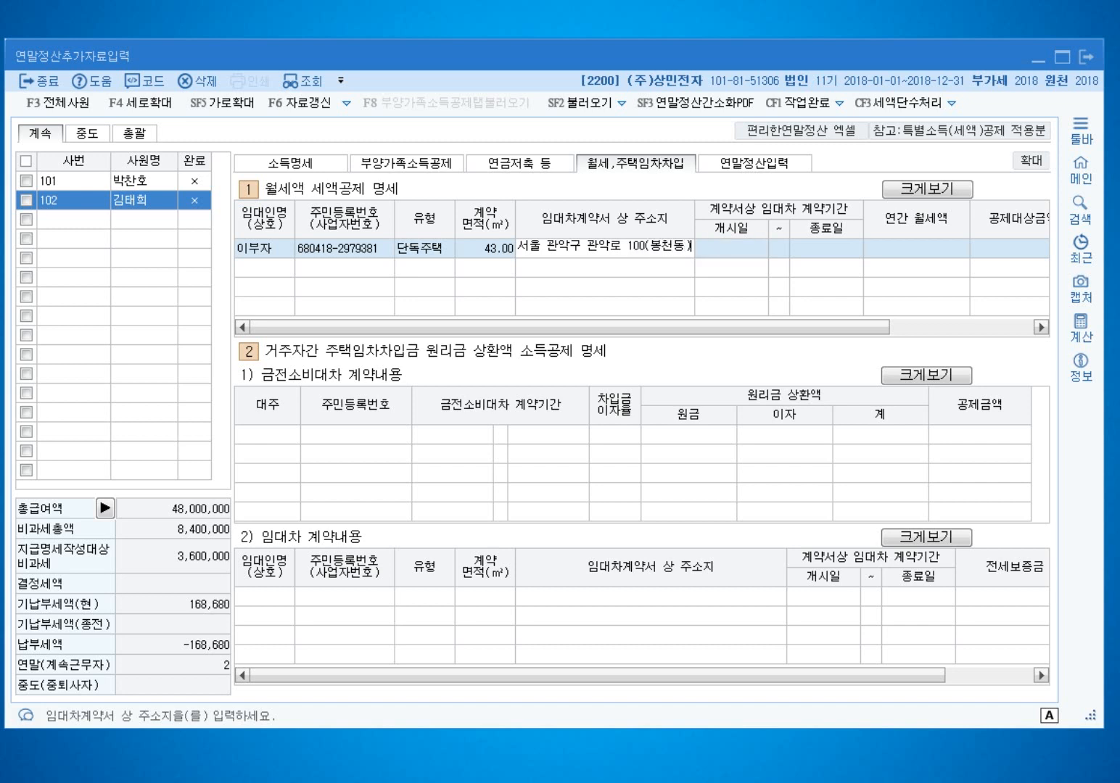
key(Return)
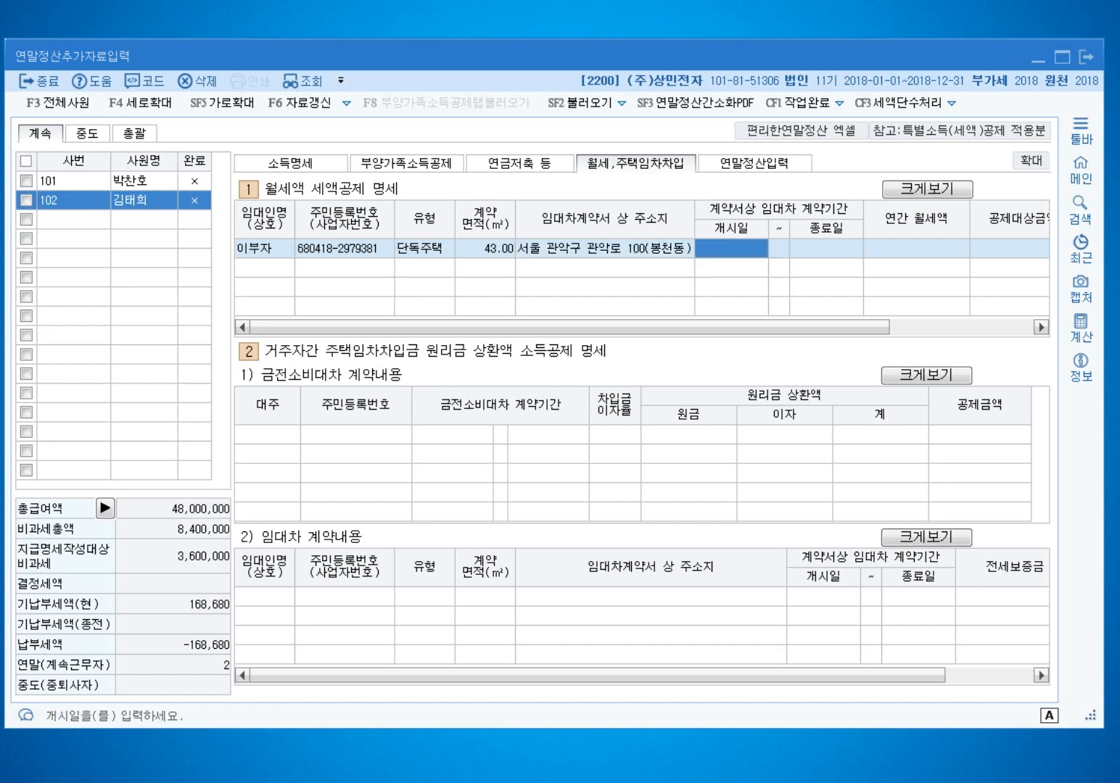
Step: Enter the contract period 2017-01-01 to 2018-12-31 and 3,600,000 annual rent
text(20170102)
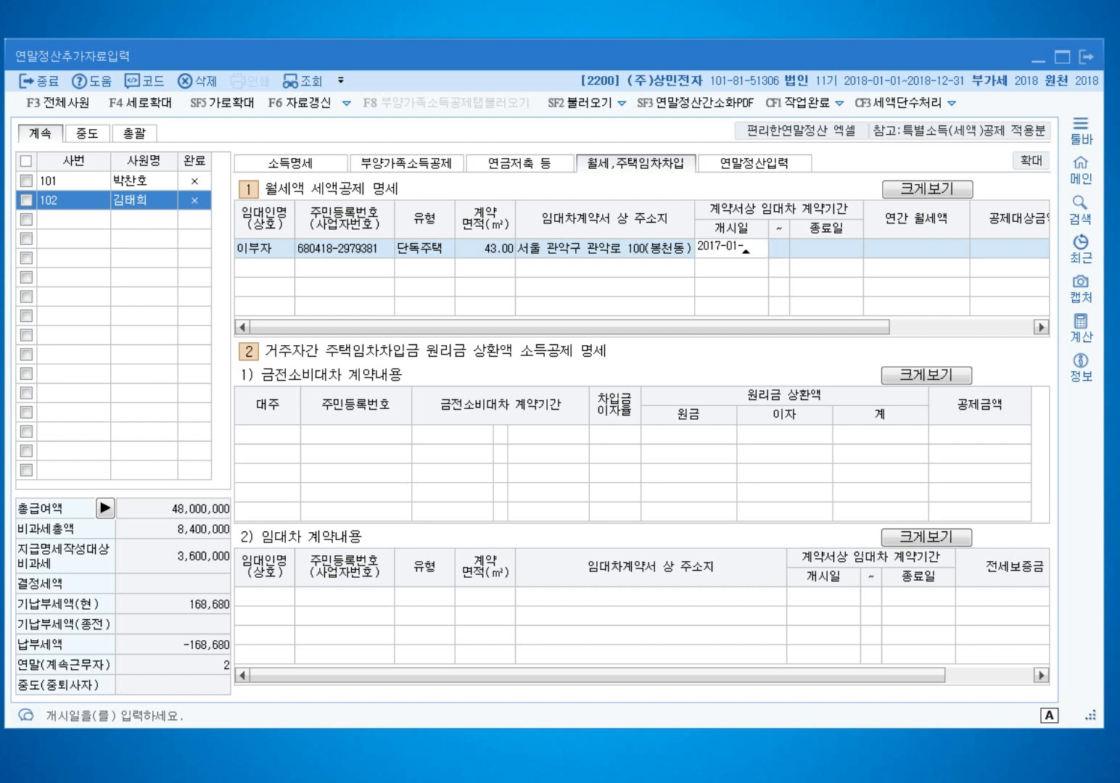
key(Return)
key(Escape)
key(Left)
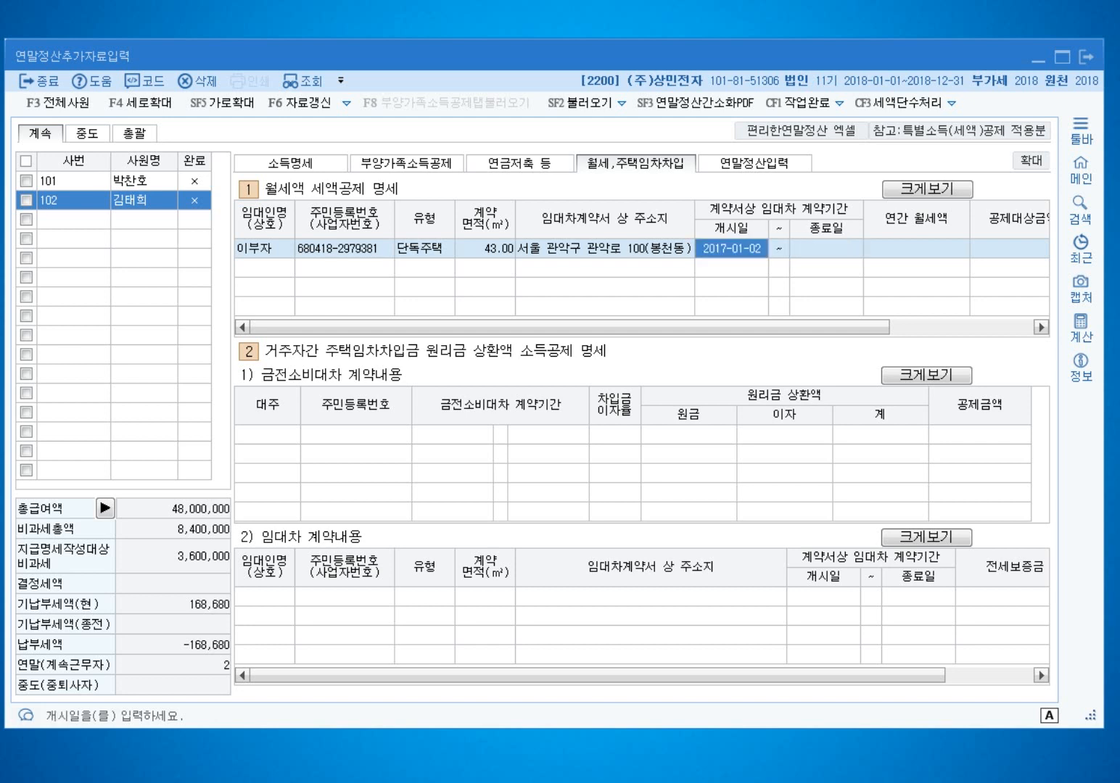
text(20170101)
key(Return)
text(20181231)
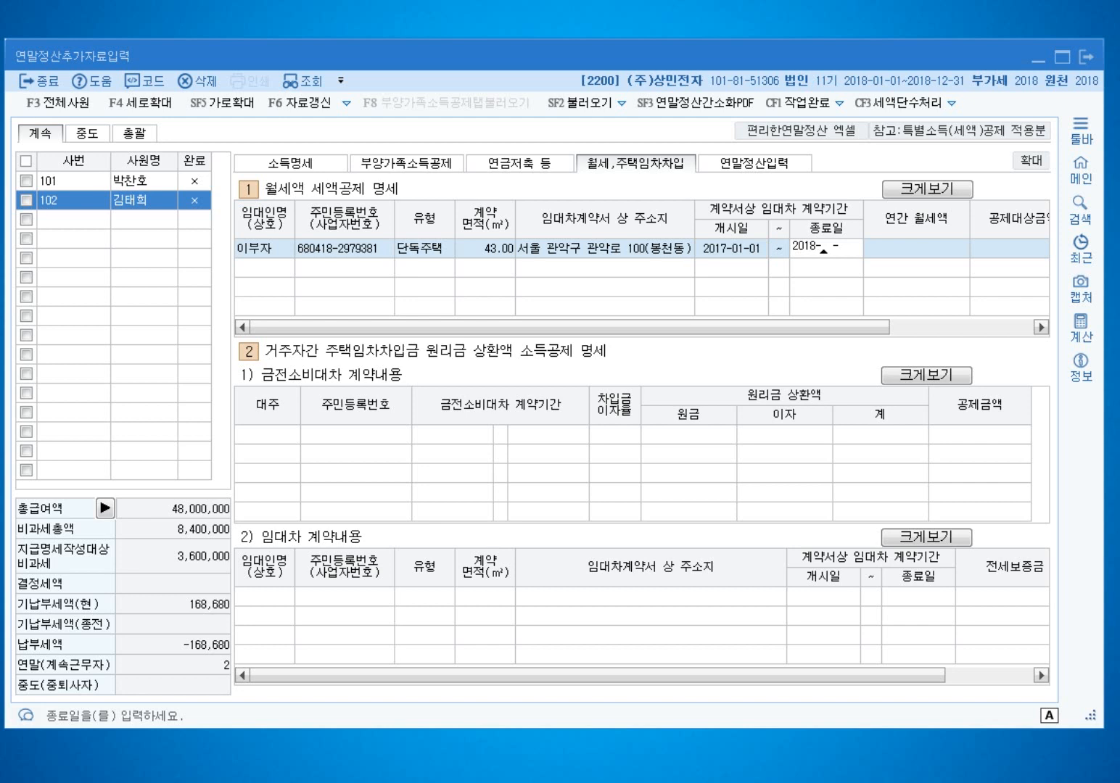
key(Return)
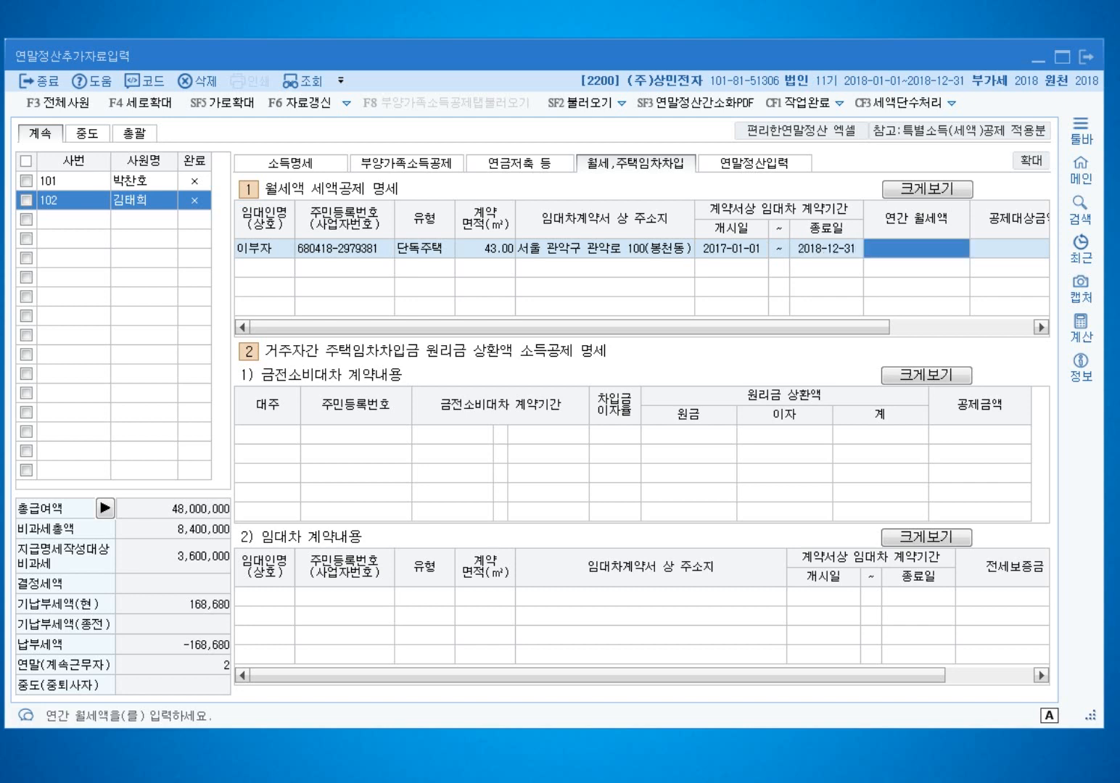
text(3600000)
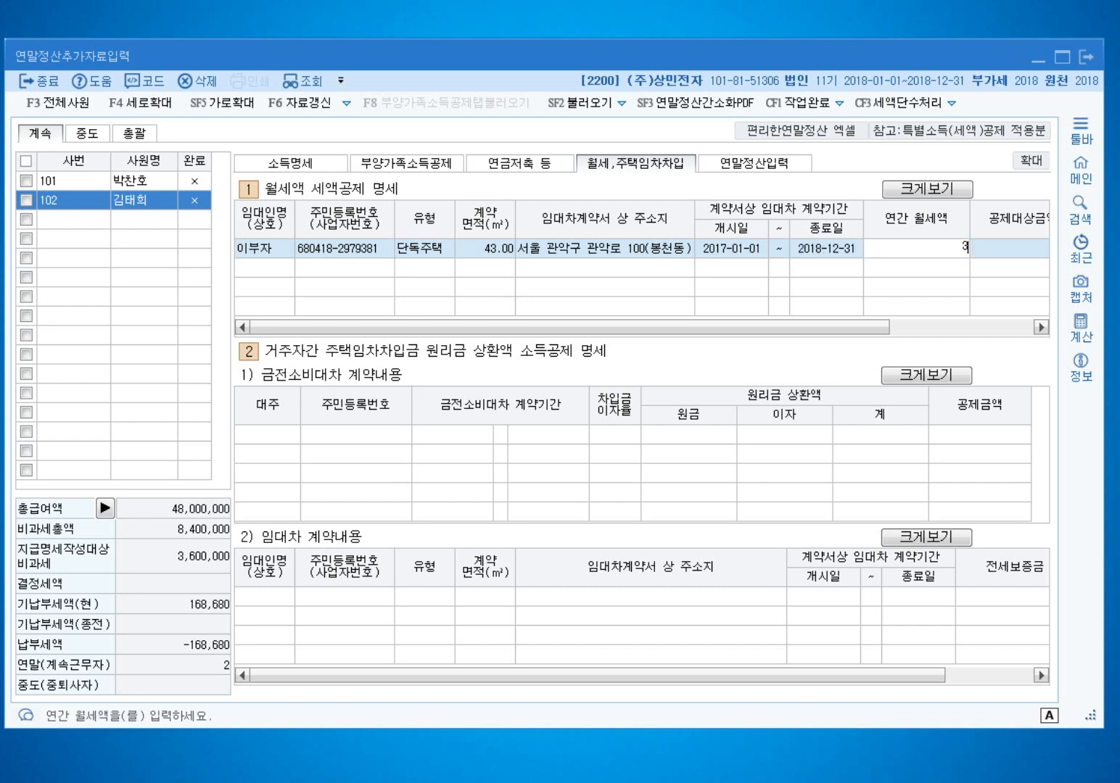
key(Return)
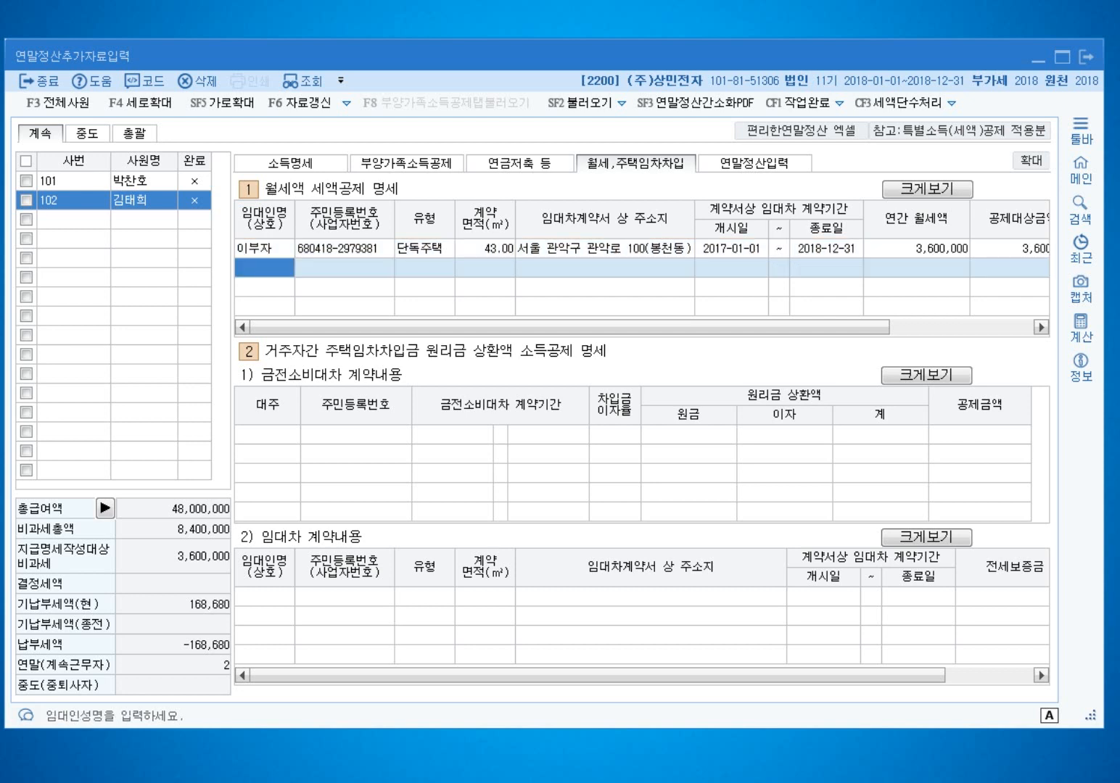
Step: Verify the 3,600,000 rent row, glance at the other tabs, and return to 부양가족소득공제
drag(569, 327, 713, 327)
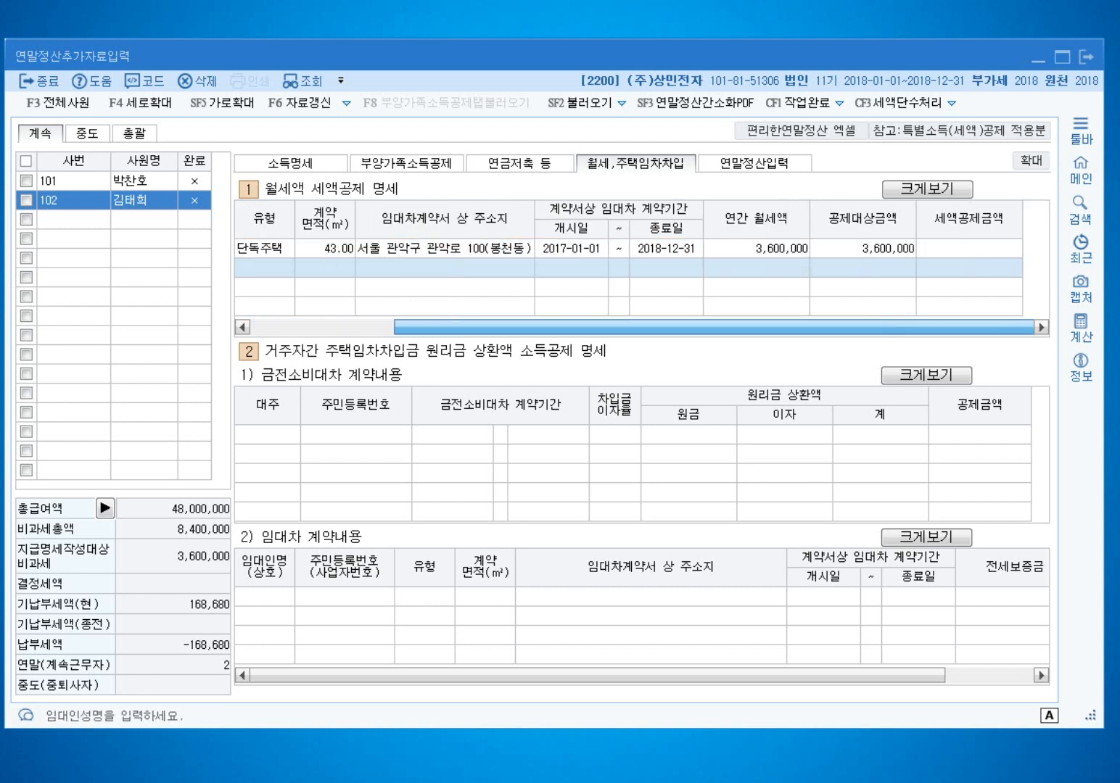
click(756, 249)
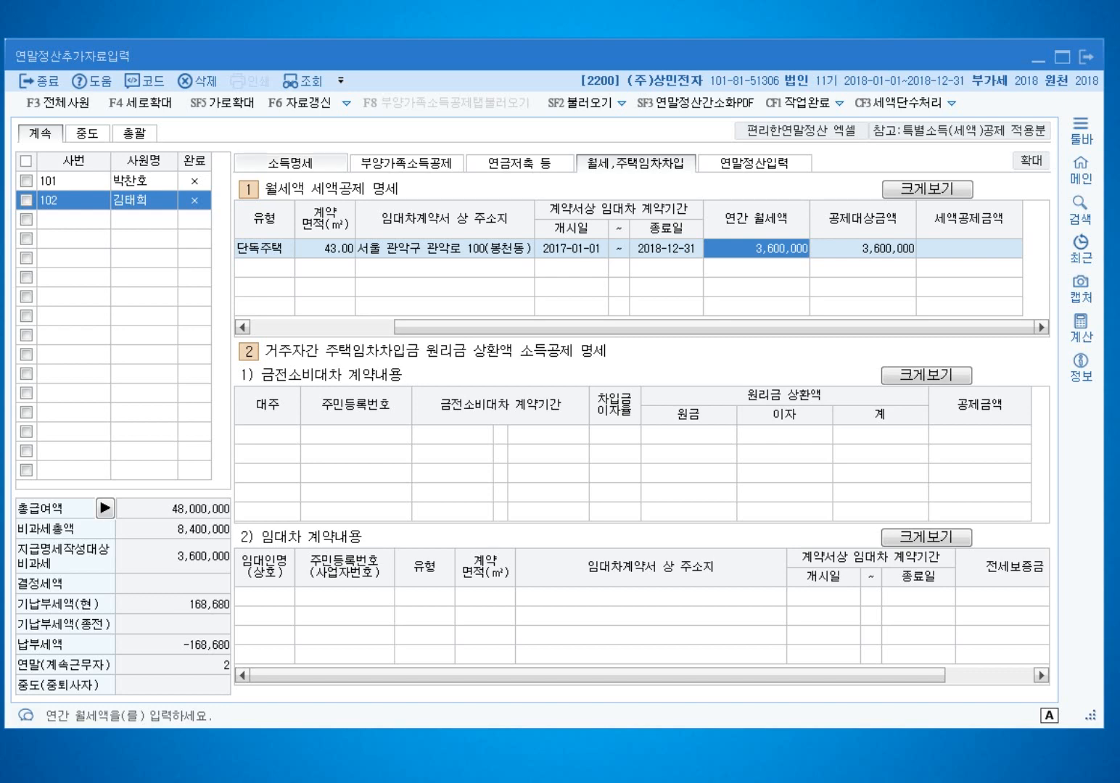
click(291, 163)
click(754, 163)
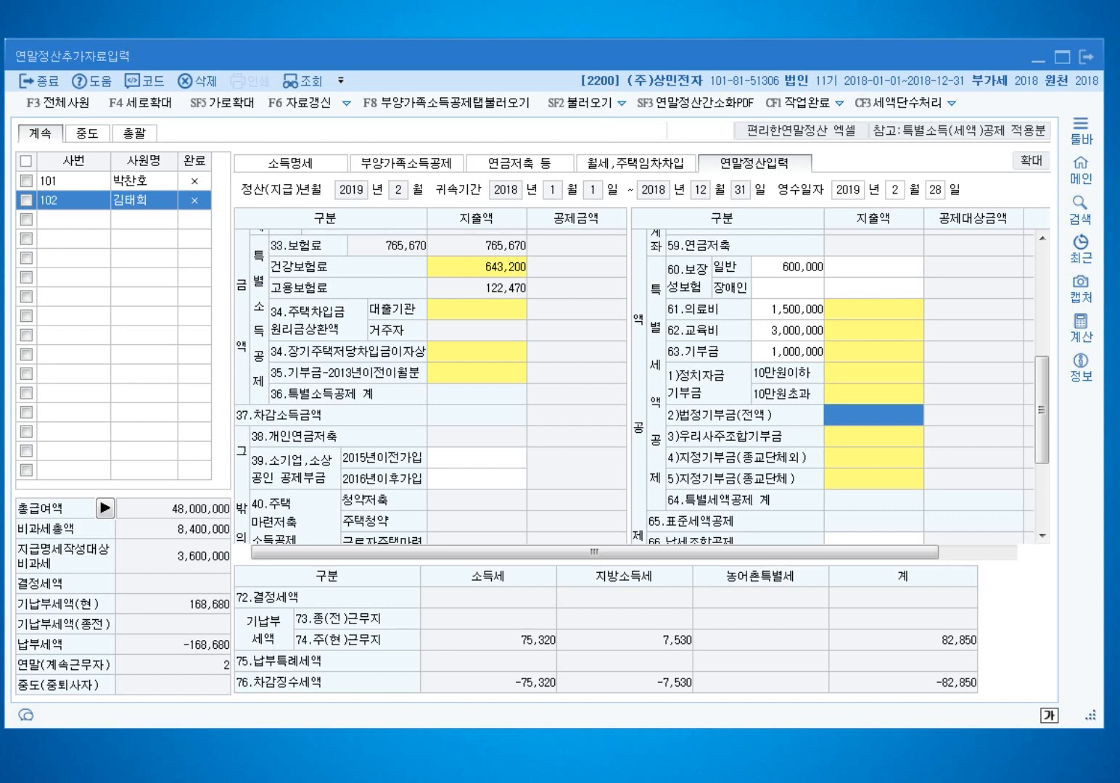
click(406, 164)
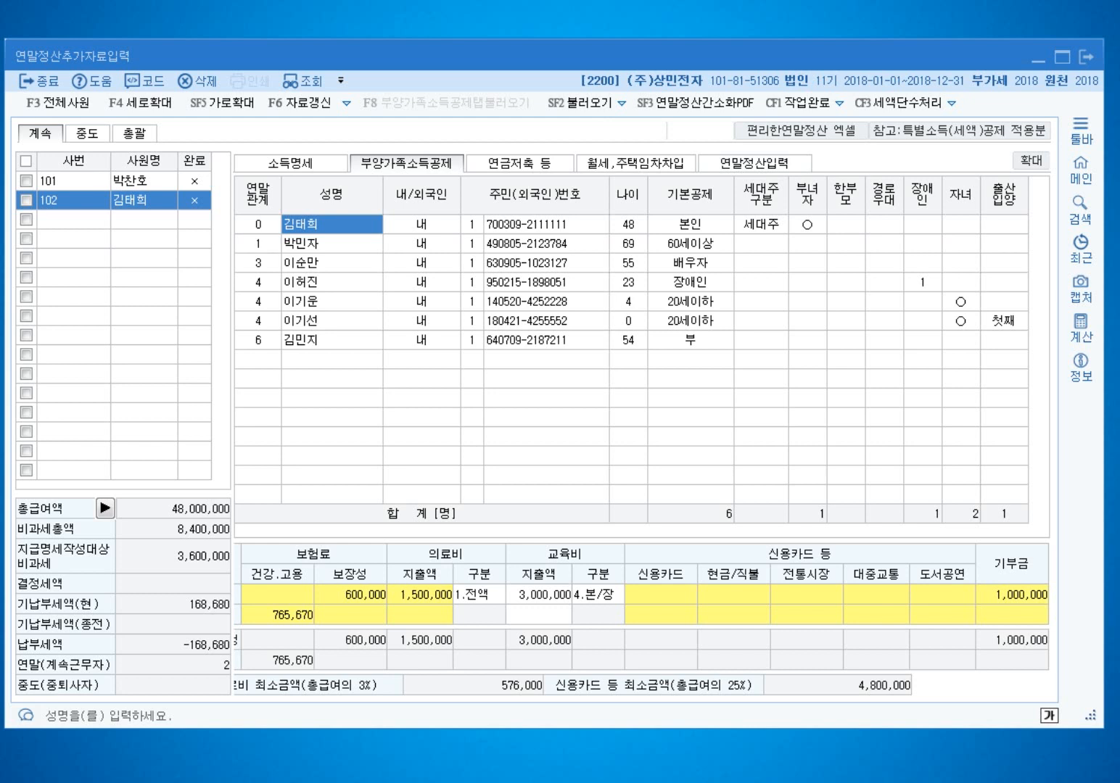
Step: Add a medical expense row with National Tax Service proof for the employee's parent
click(331, 243)
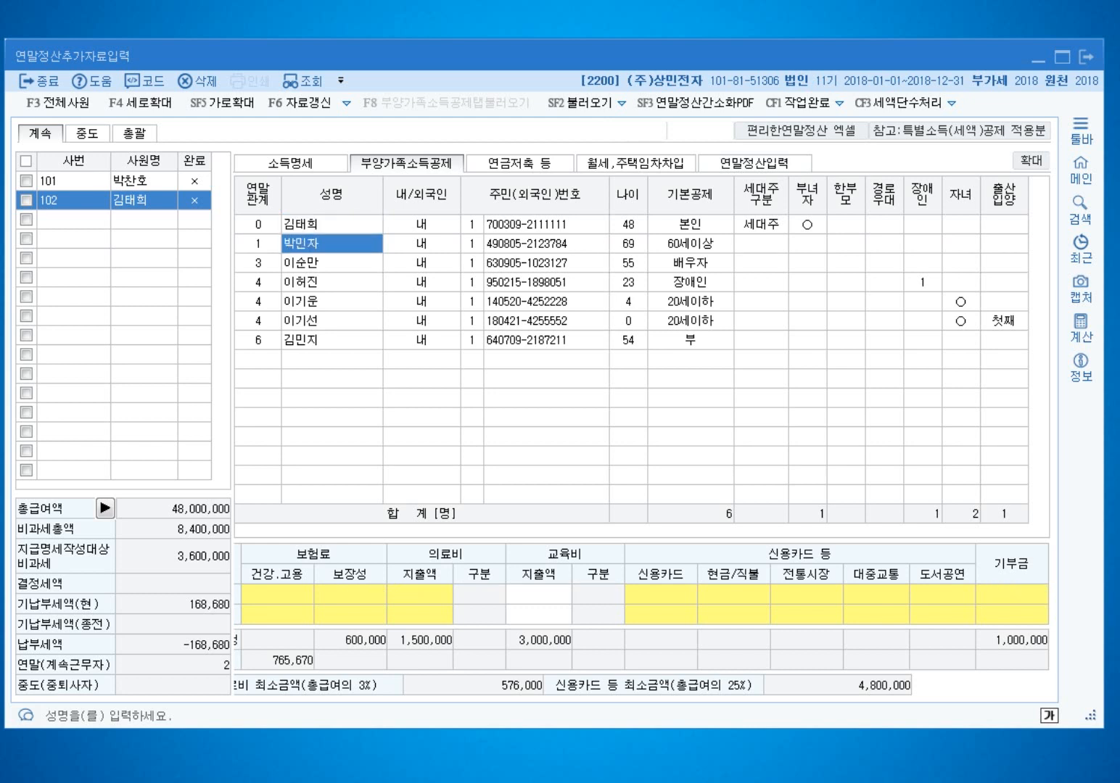
click(419, 595)
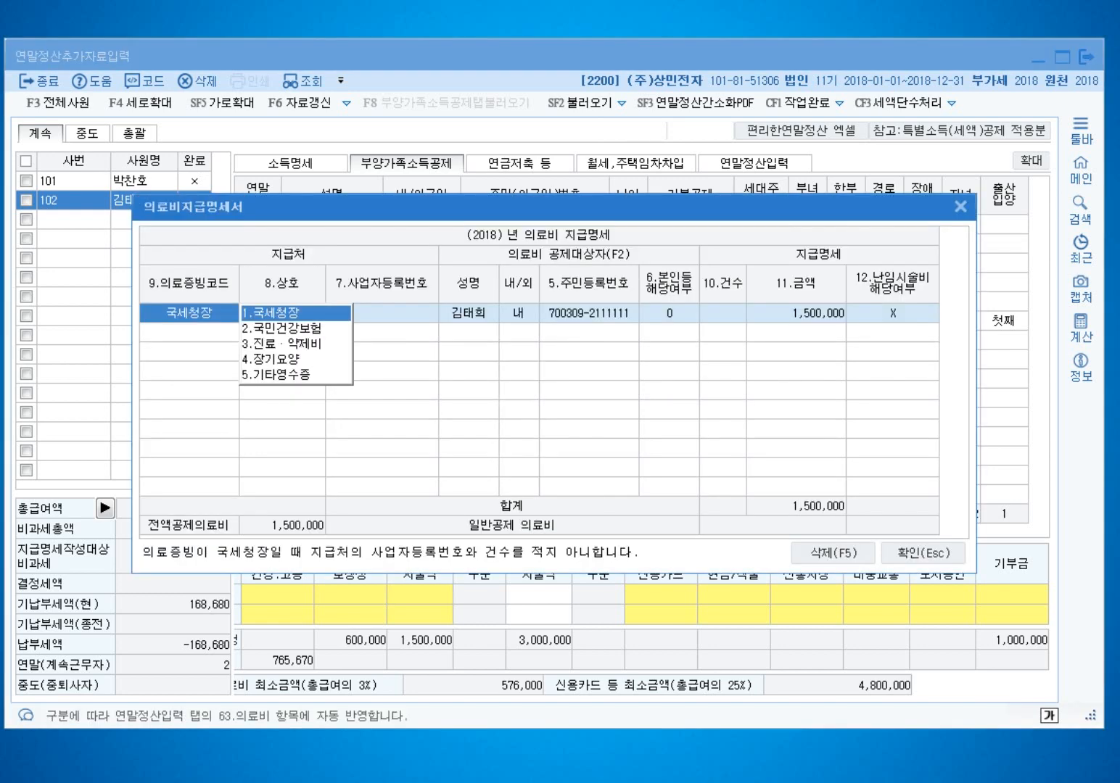
key(Return)
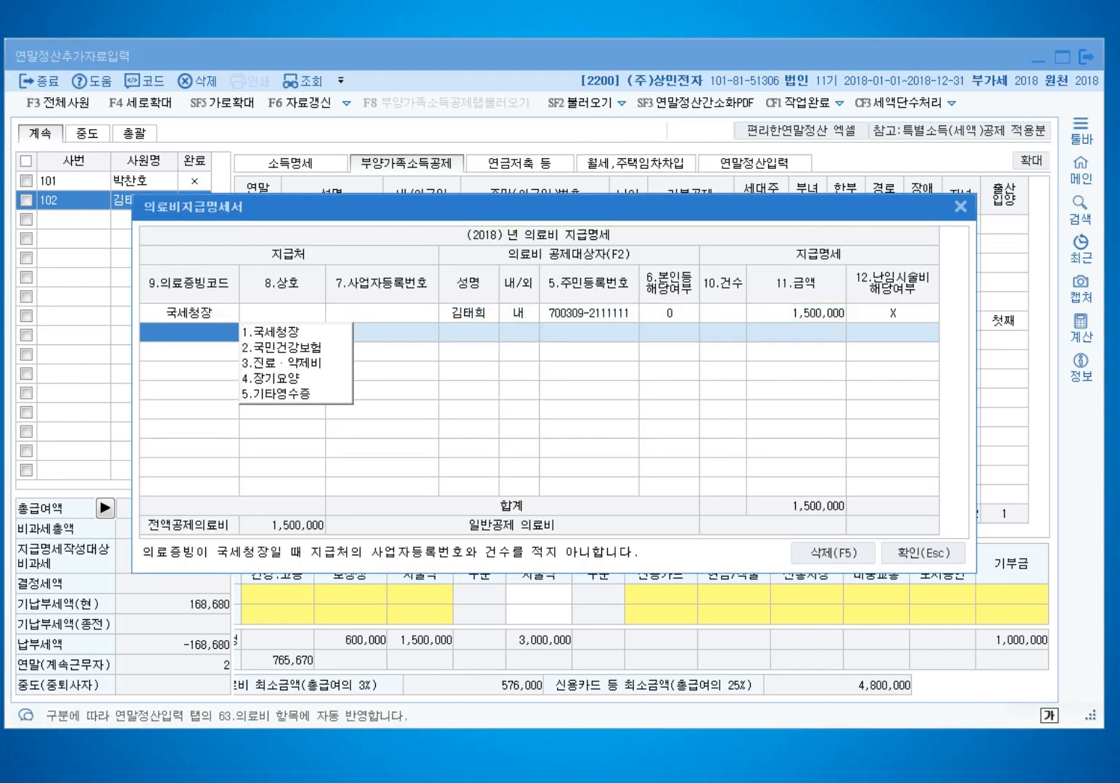
key(Return)
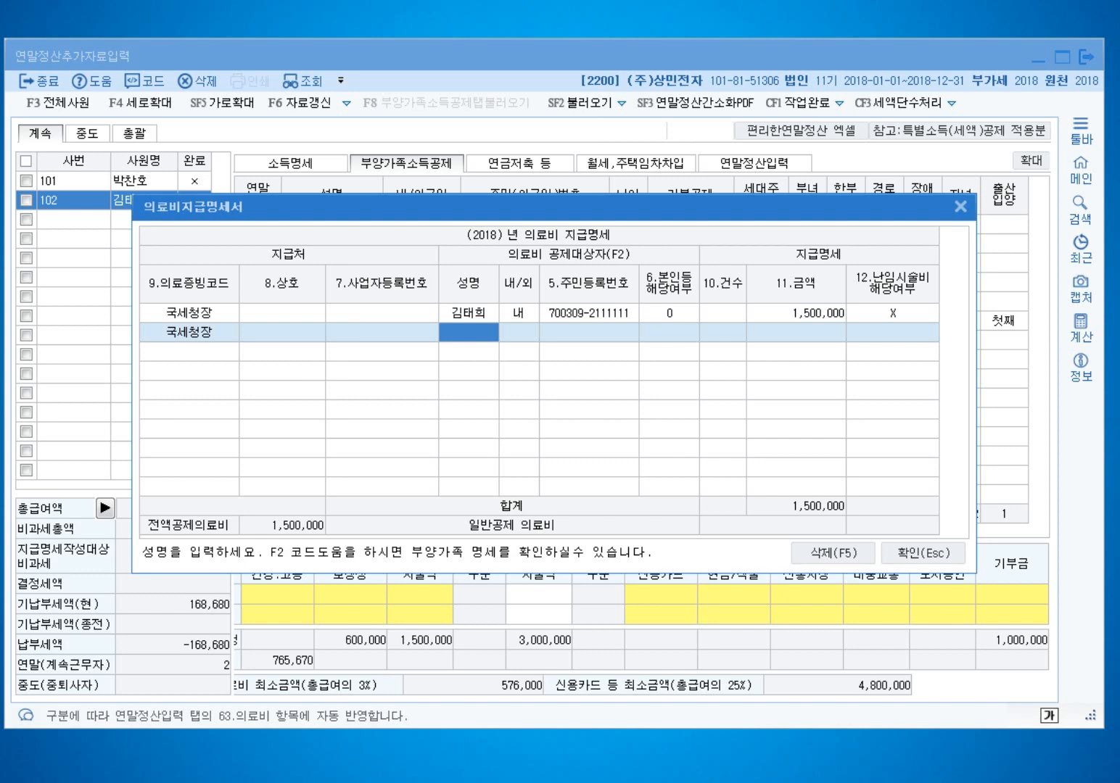
key(F2)
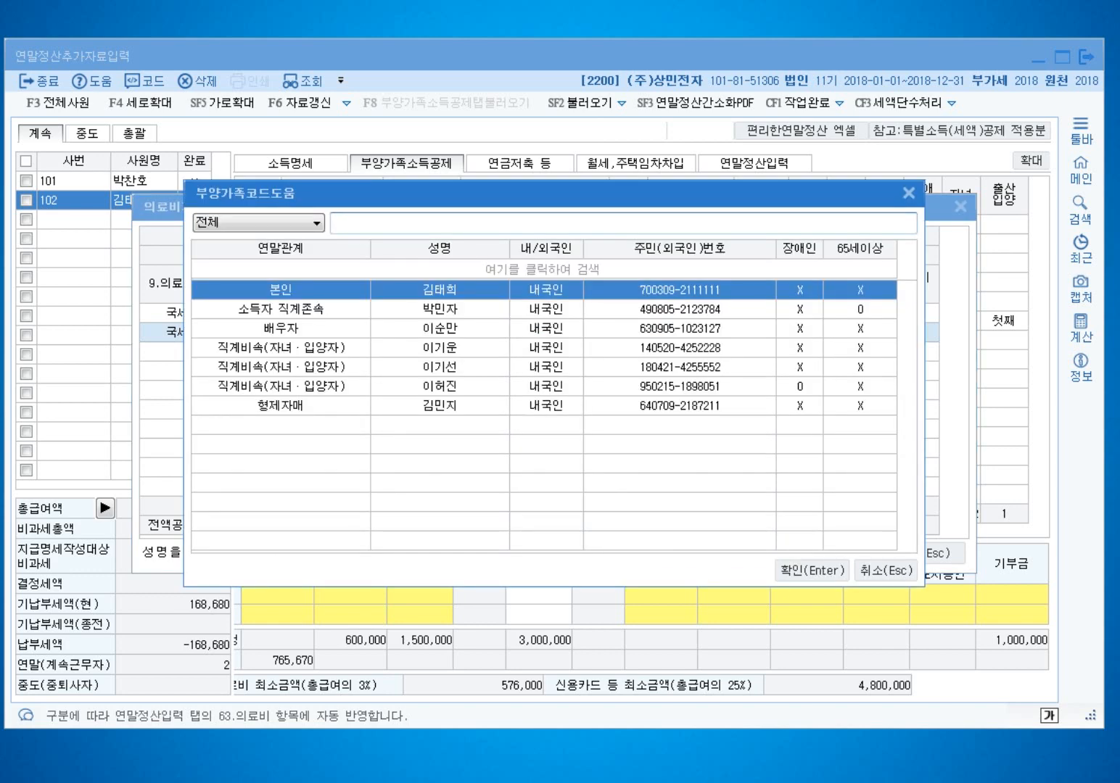
key(Down)
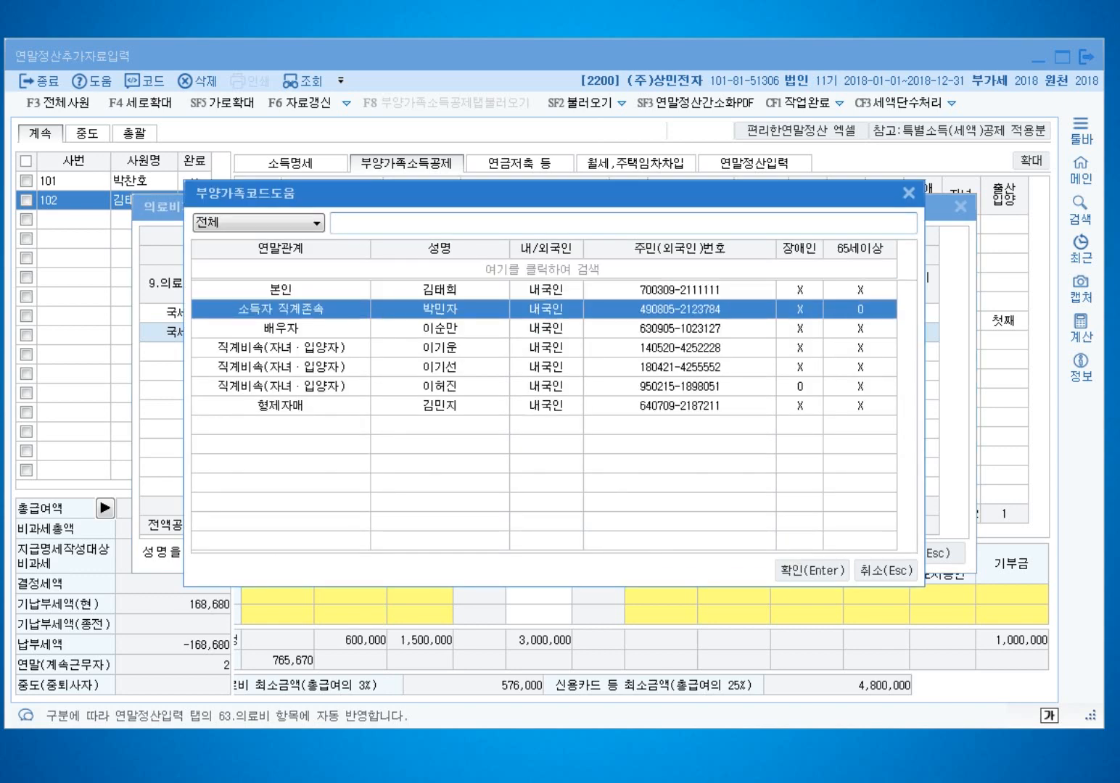
key(Return)
Step: Enter 500,000 as the parent's medical amount and apply the statement
text(5)
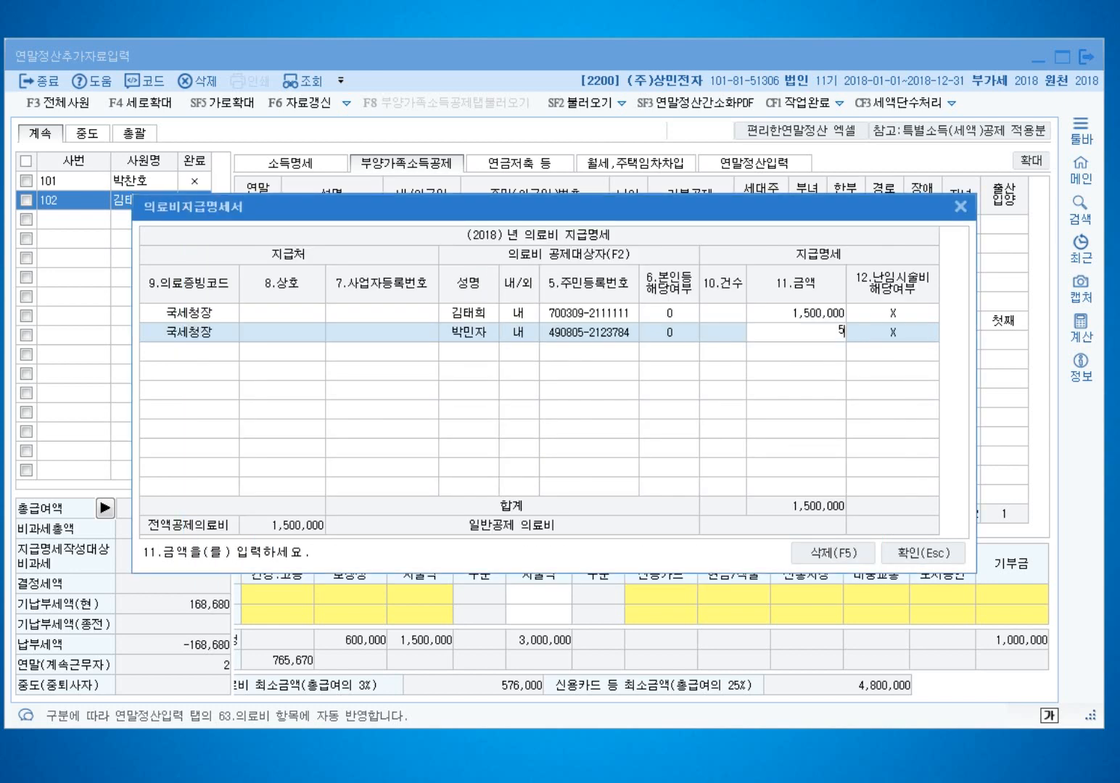
text(00,000)
key(Return)
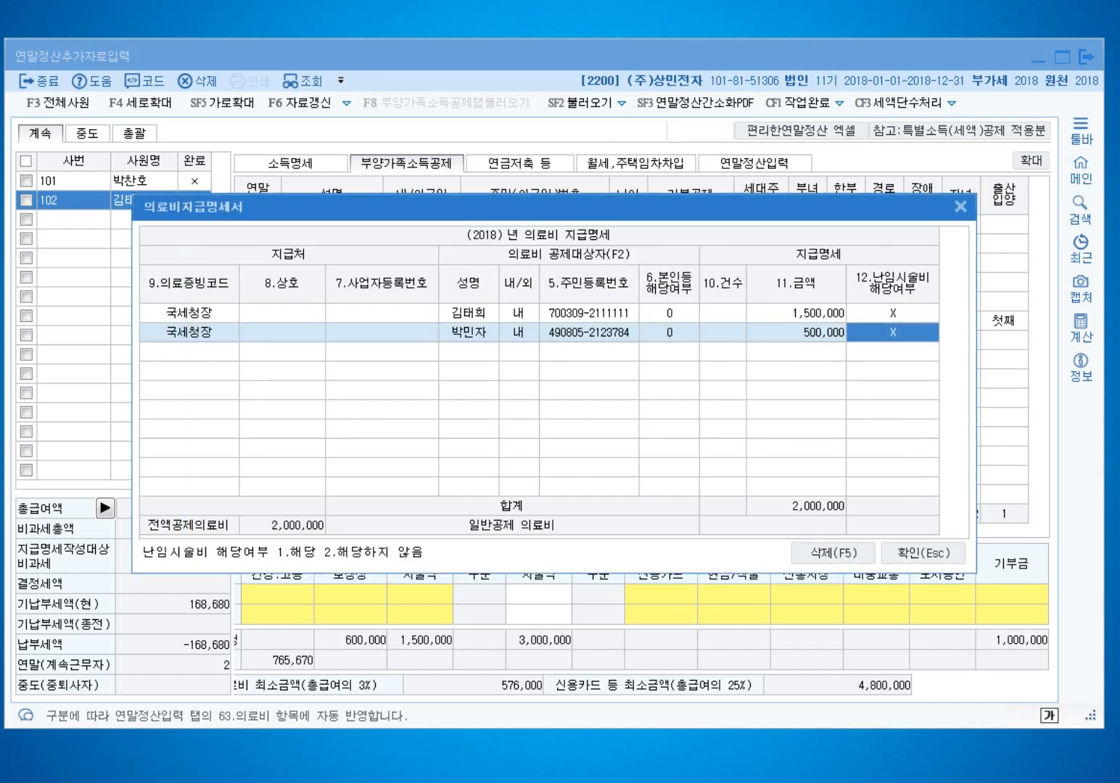
key(Return)
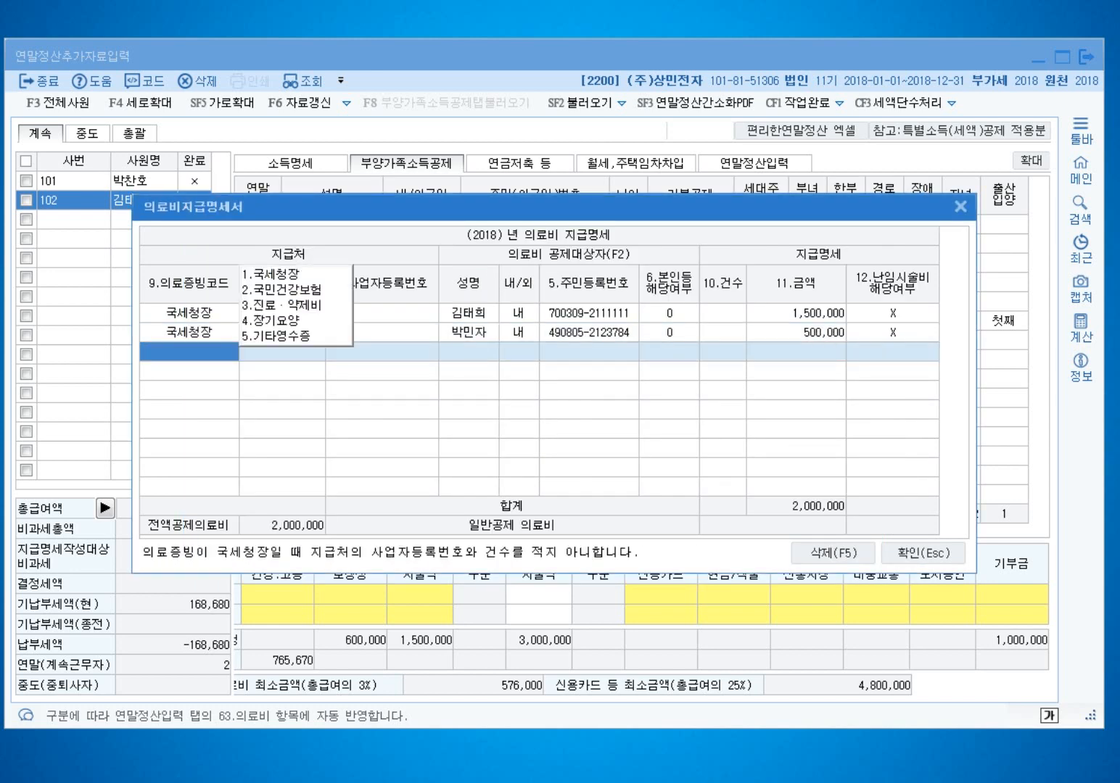
key(Up)
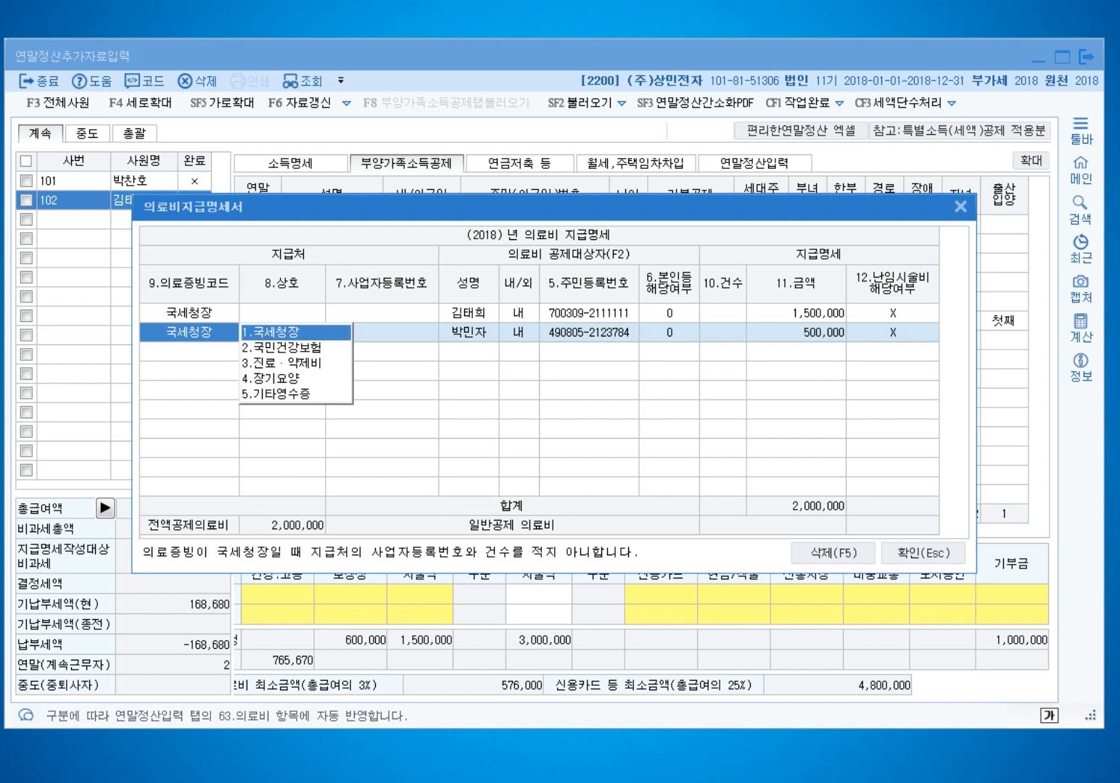
key(Up)
key(Escape)
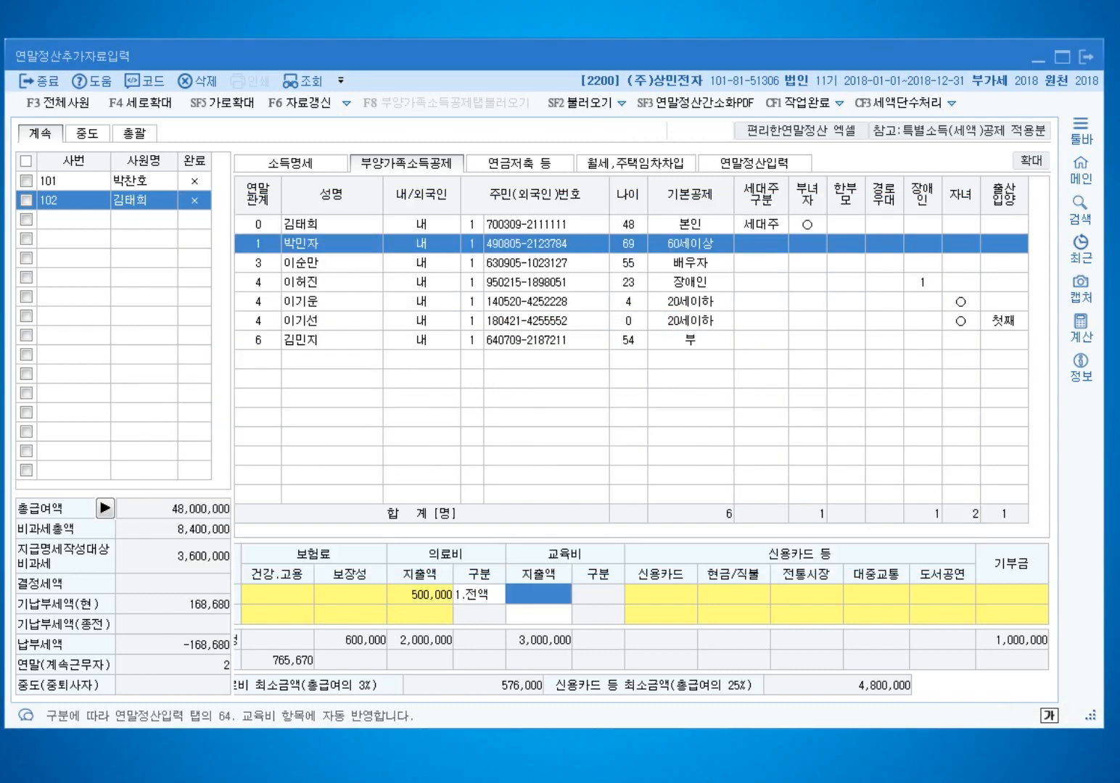
Step: Open the spouse's protective insurance deduction breakdown
key(Return)
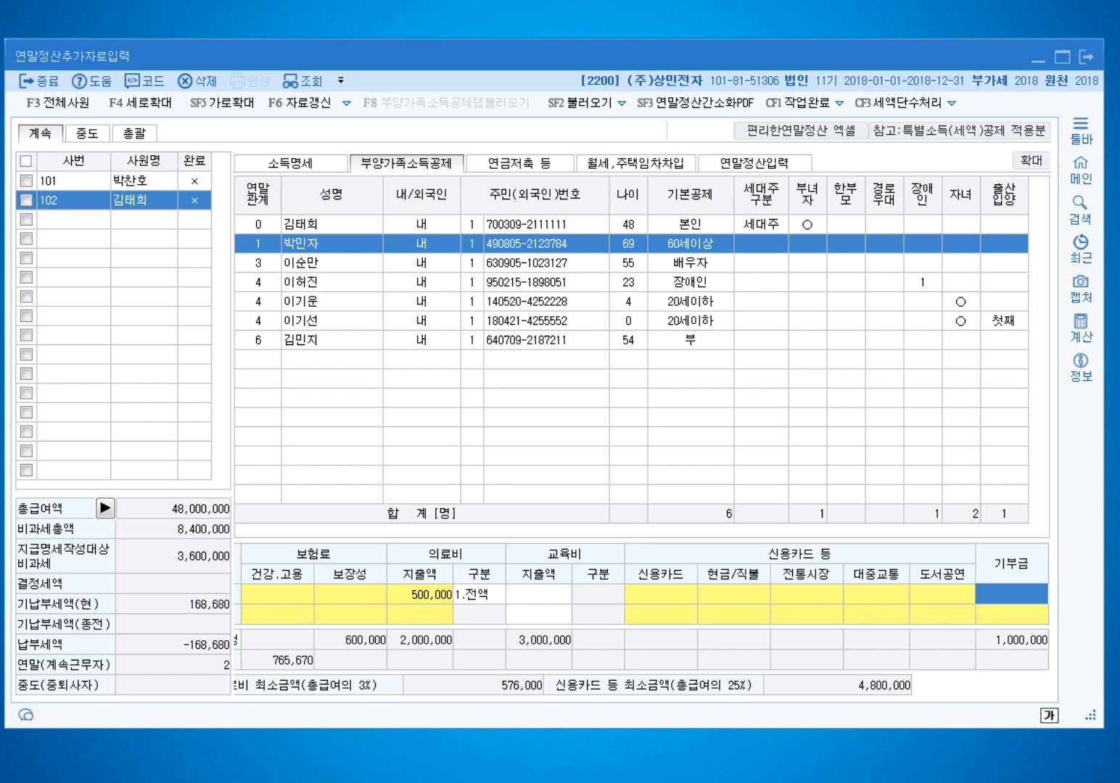
key(Return)
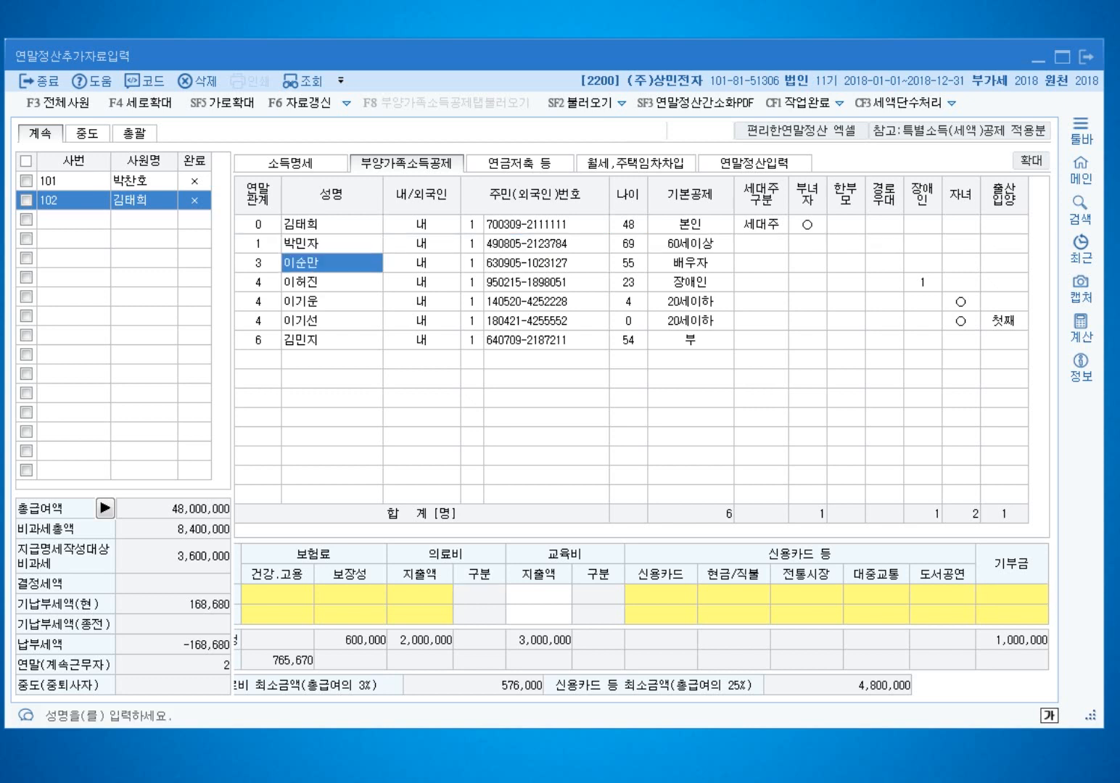
click(349, 594)
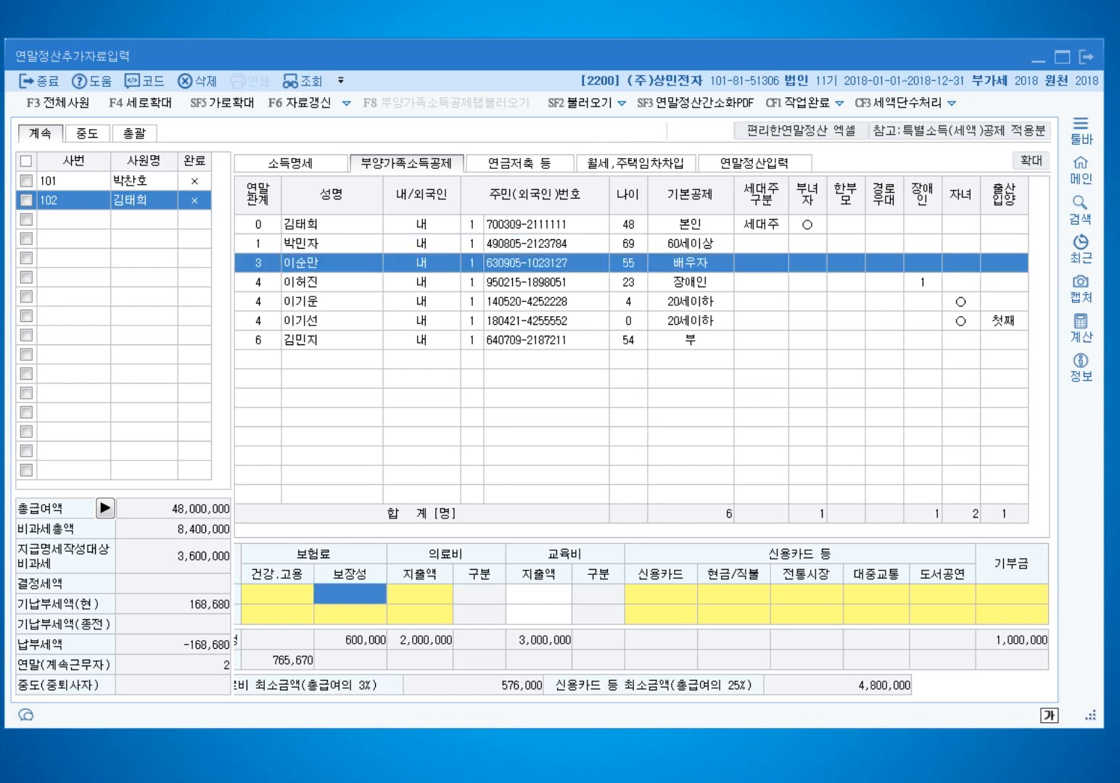
double_click(349, 594)
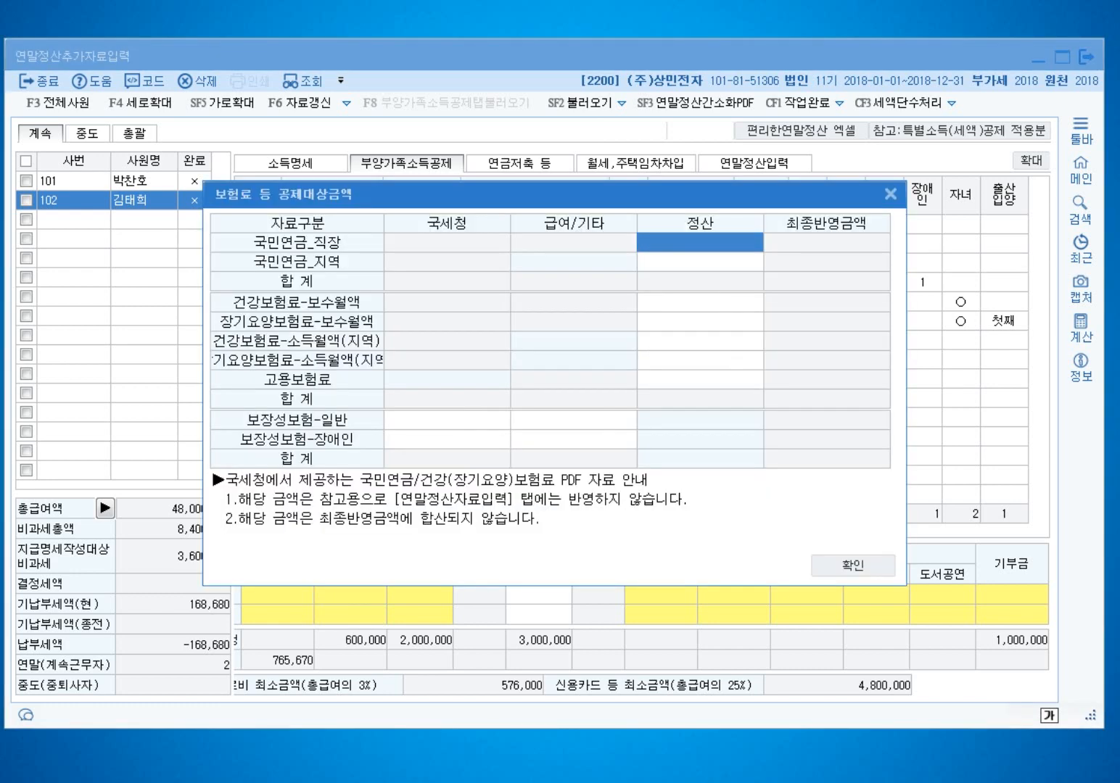
key(Return)
key(Return)
key(Return)
key(Return)
key(Return)
key(Return)
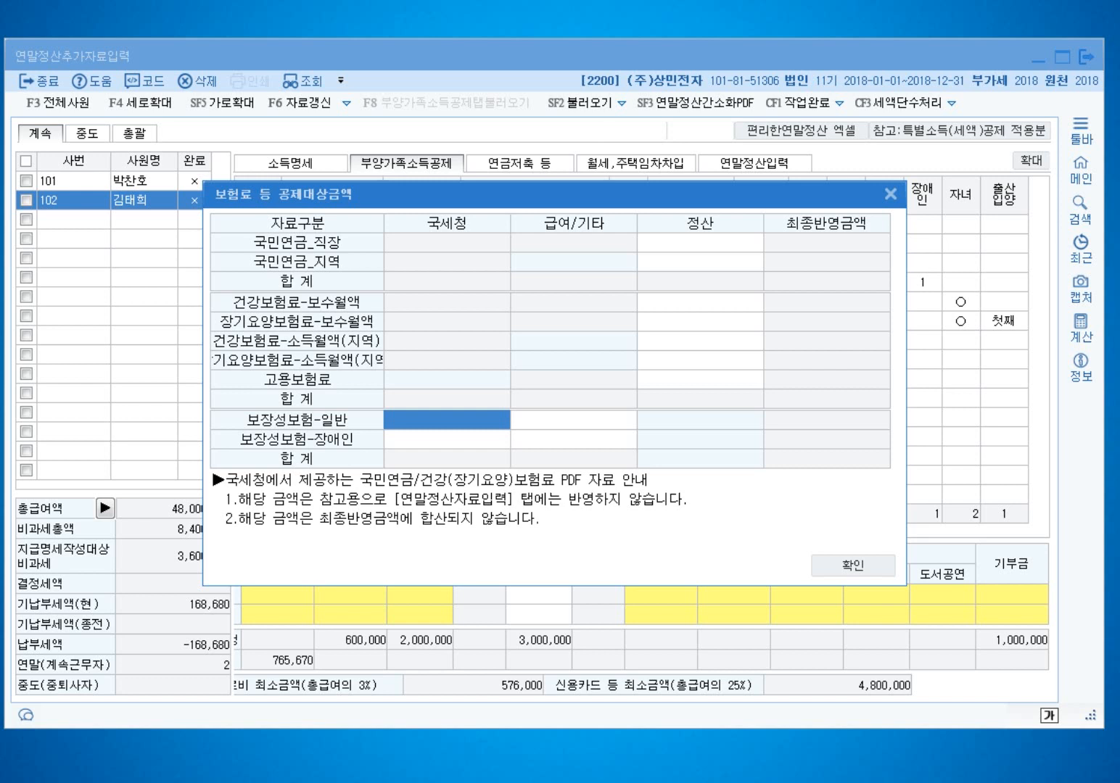
Step: Enter 700,000 as the spouse's National Tax Service general protective insurance and confirm
text(7000000)
key(Return)
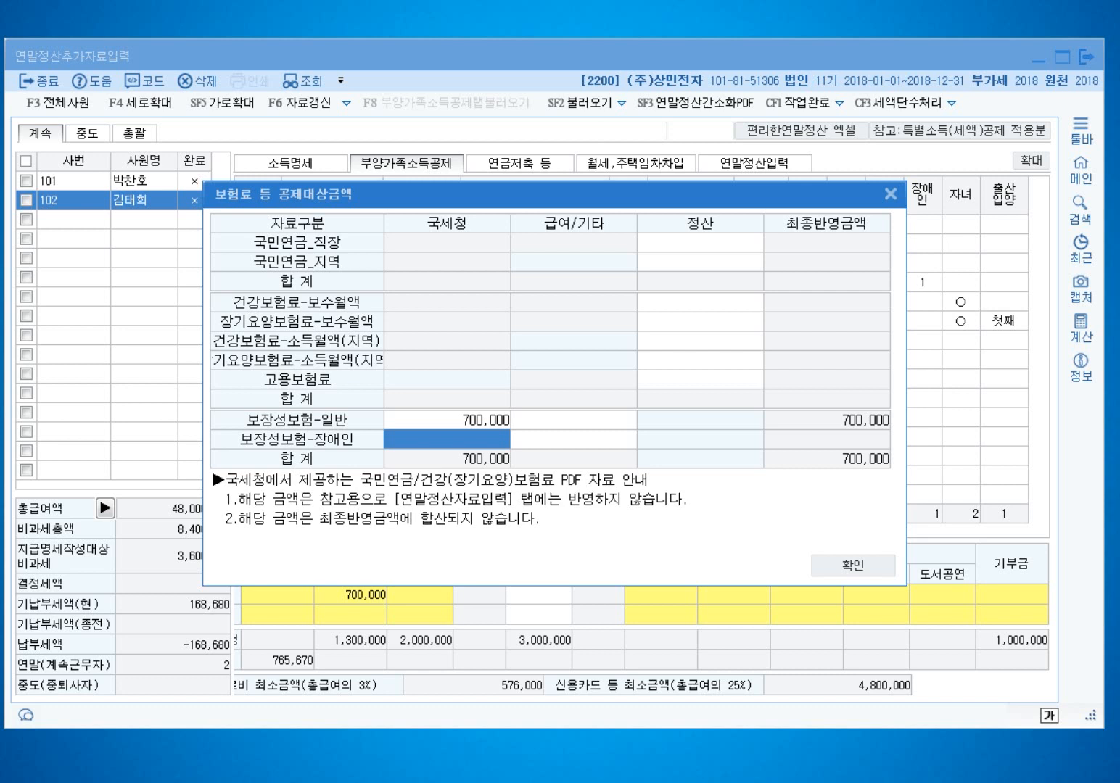
click(447, 420)
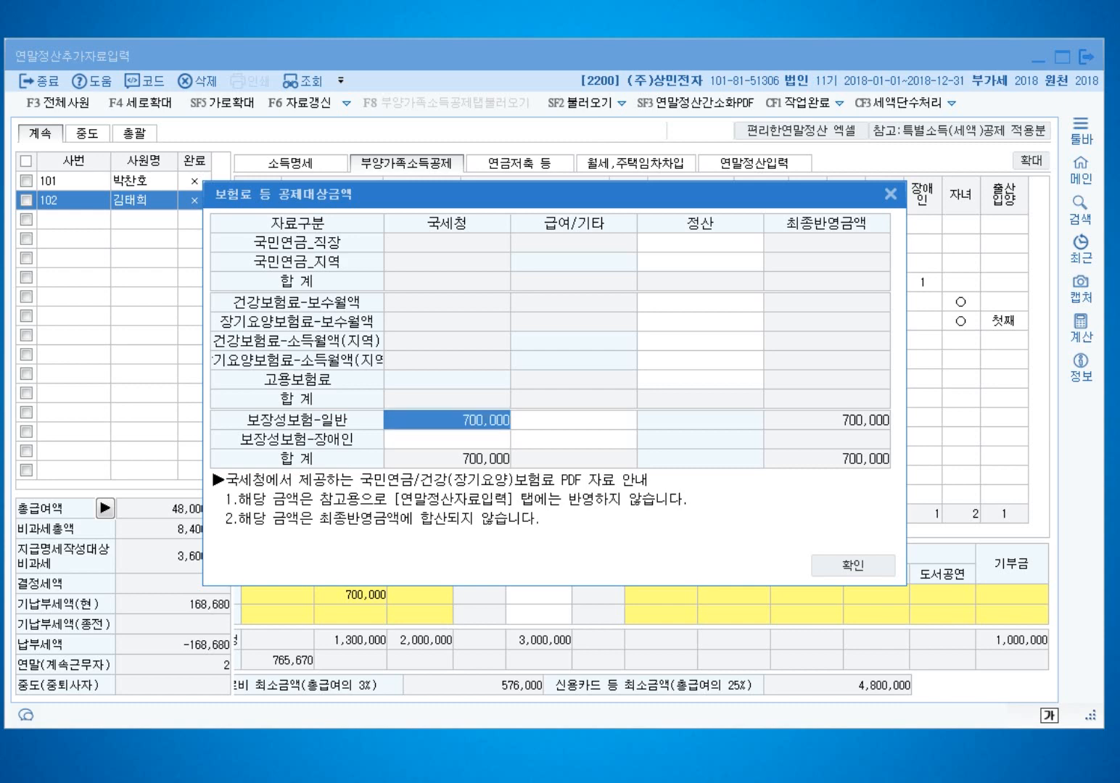
key(Return)
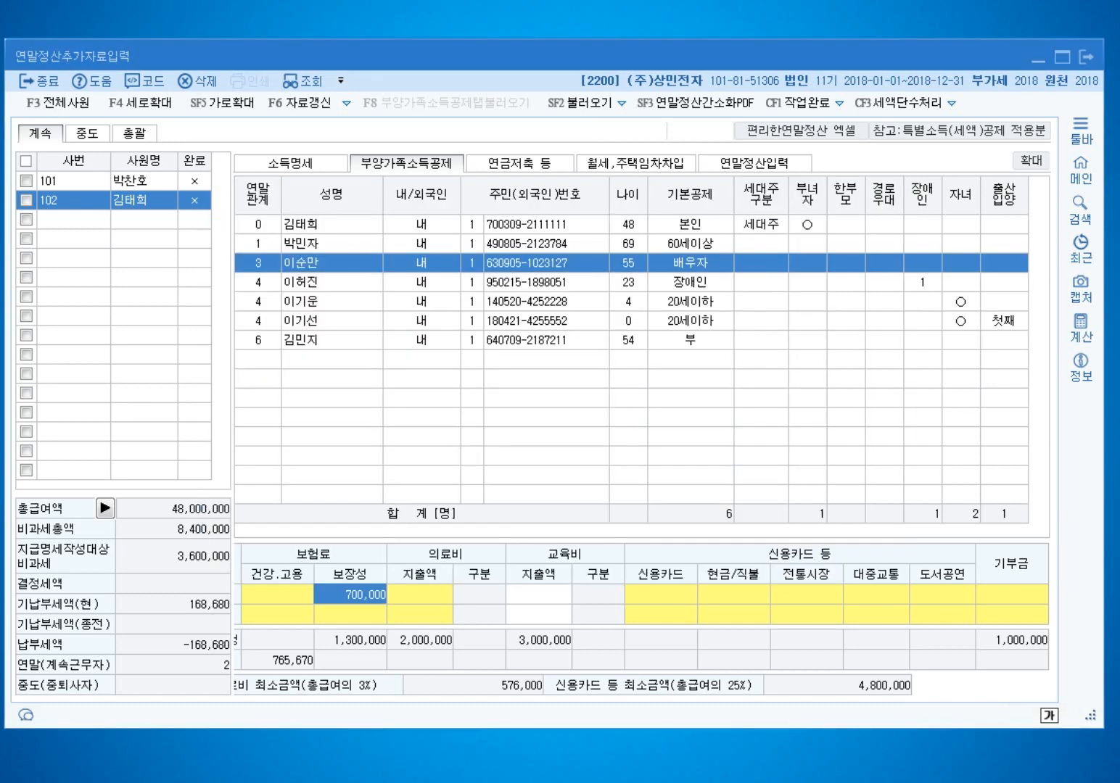
Step: Add a medical row with receipt code 1, the spouse as patient, and 1,000,000 amount
double_click(420, 594)
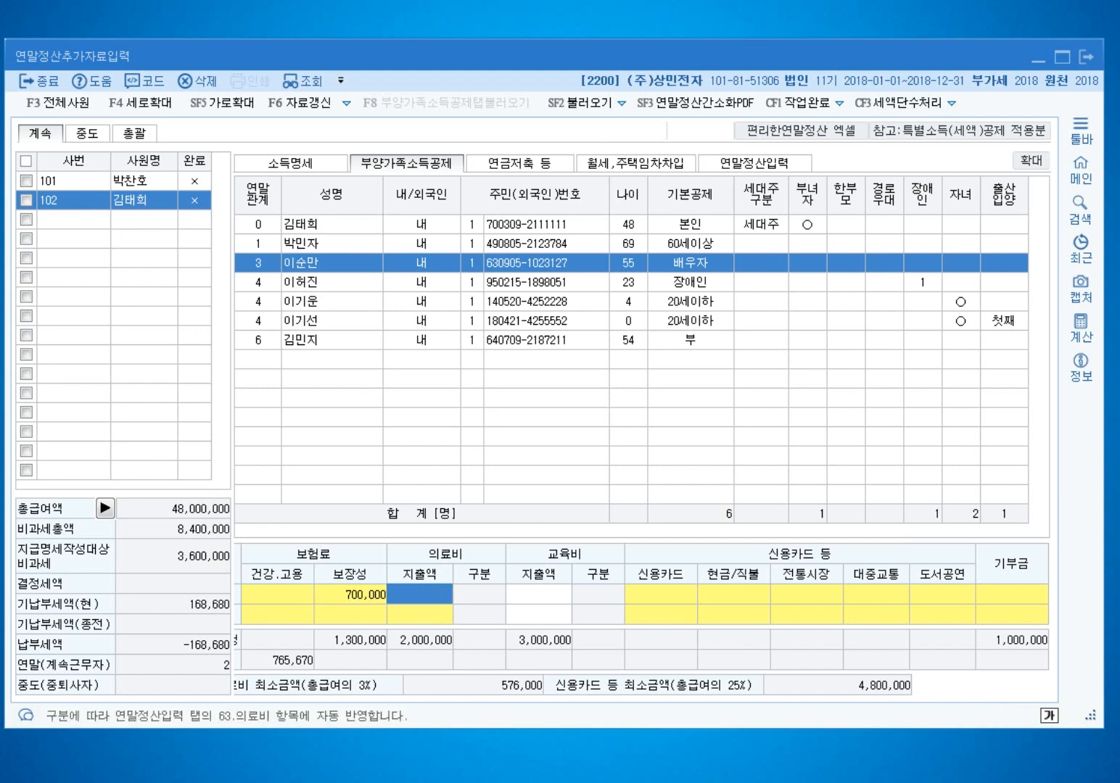
click(189, 352)
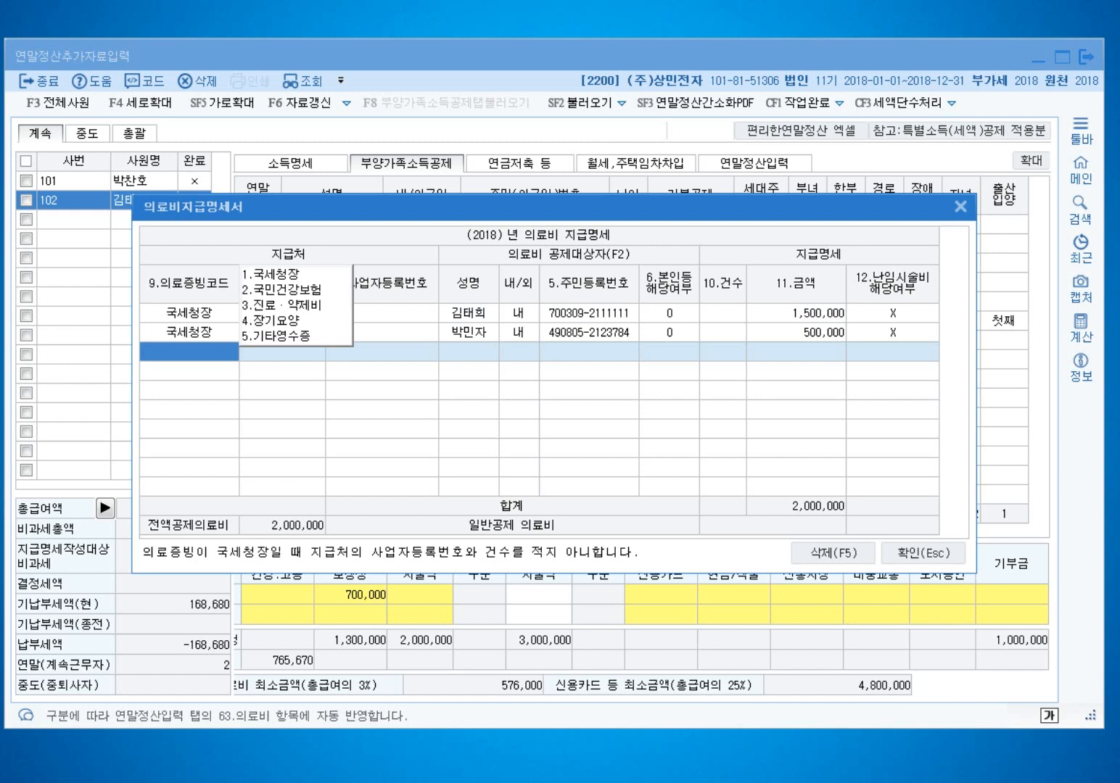
text(1)
key(Return)
key(F2)
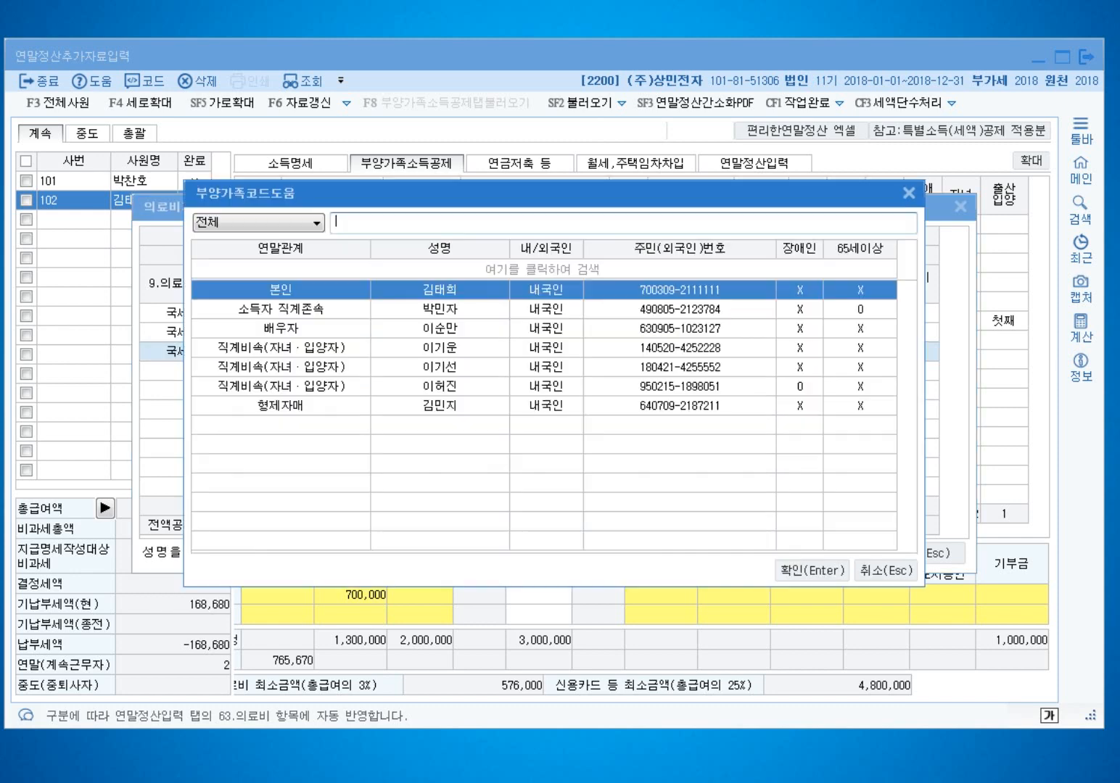
key(Down)
key(Down)
key(Down)
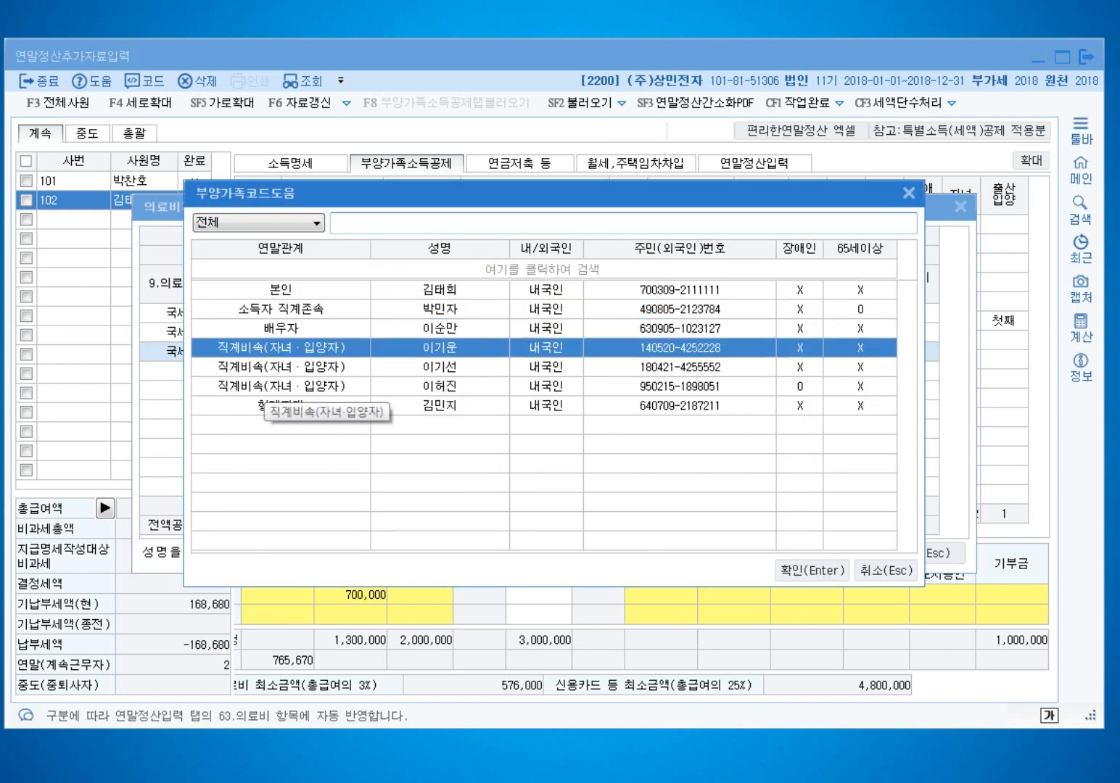
key(Up)
key(Return)
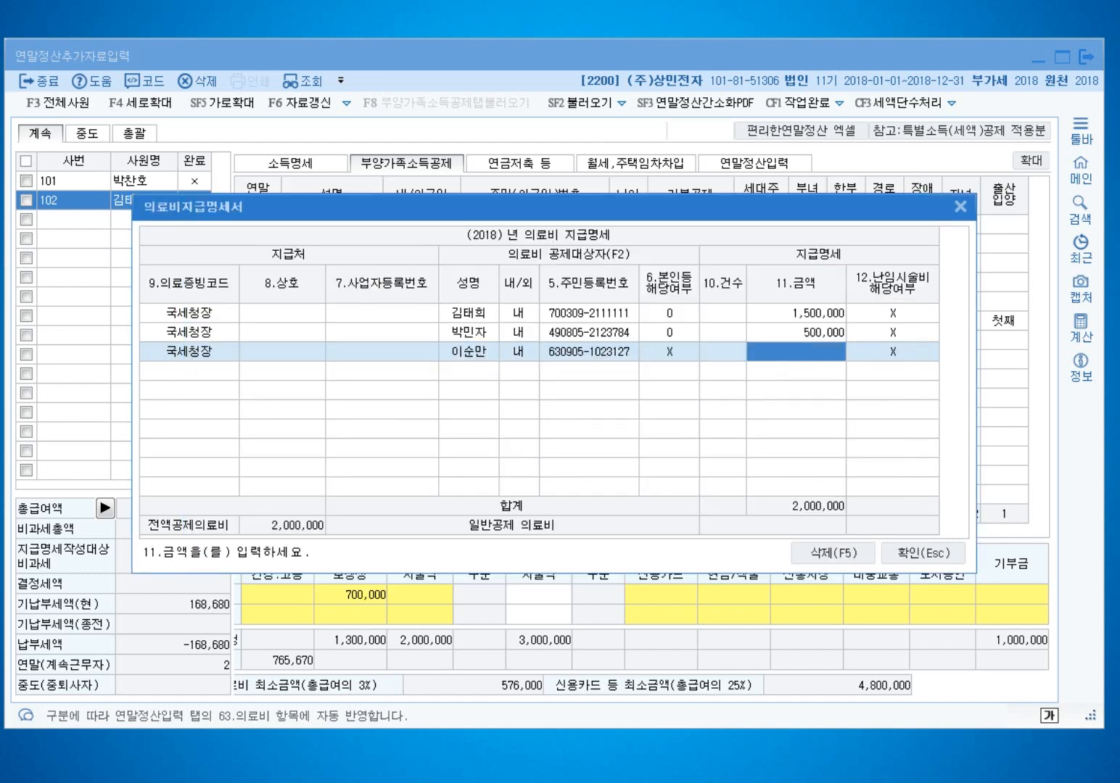
text(1000000)
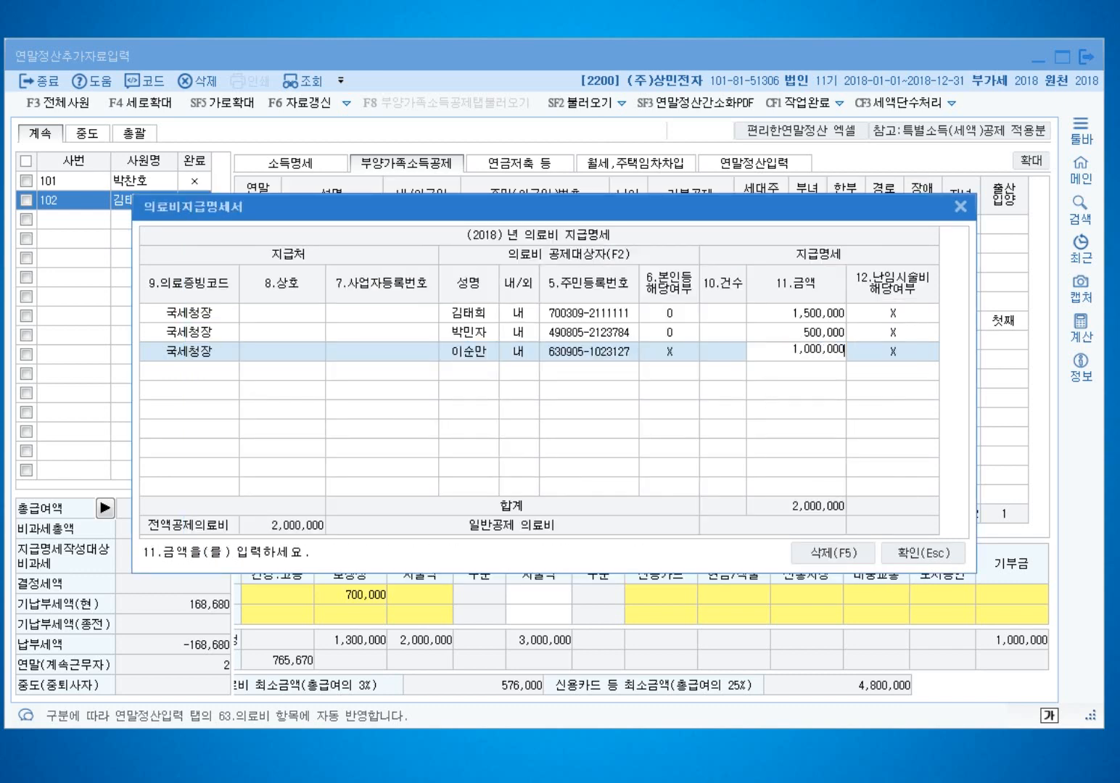
key(Return)
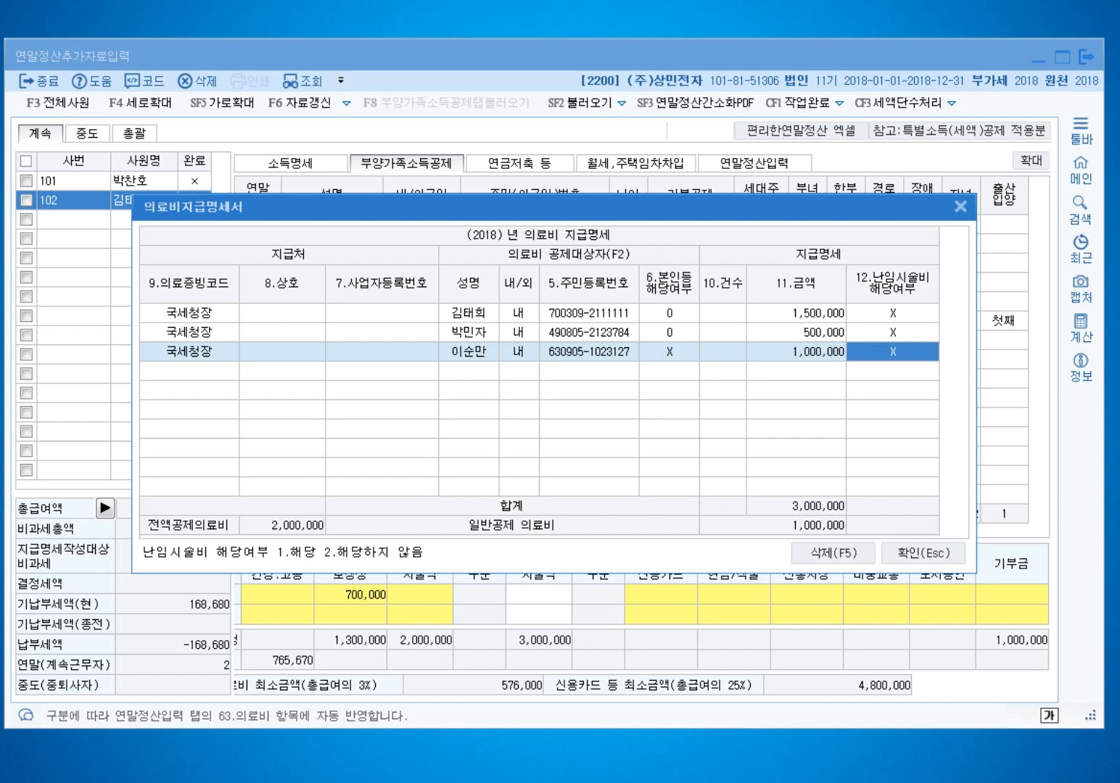
key(Escape)
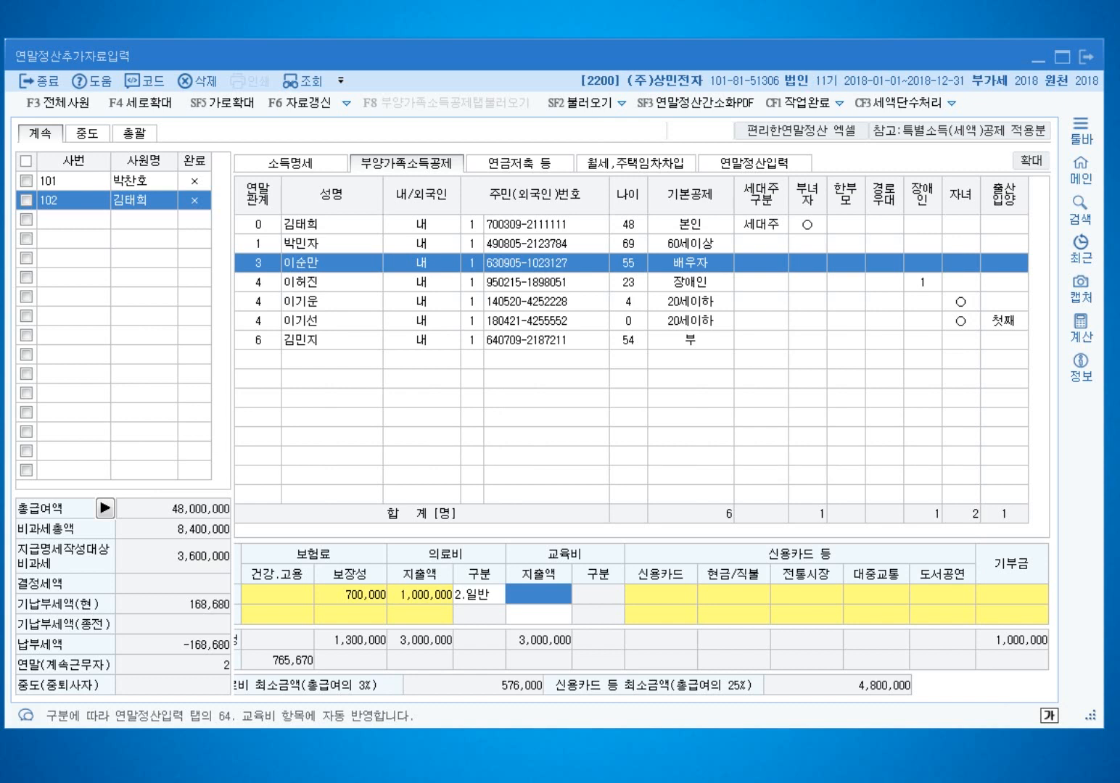
Step: Enter the spouse's card spending: 2,000,000 credit card and 2,000,000 traditional market
click(661, 594)
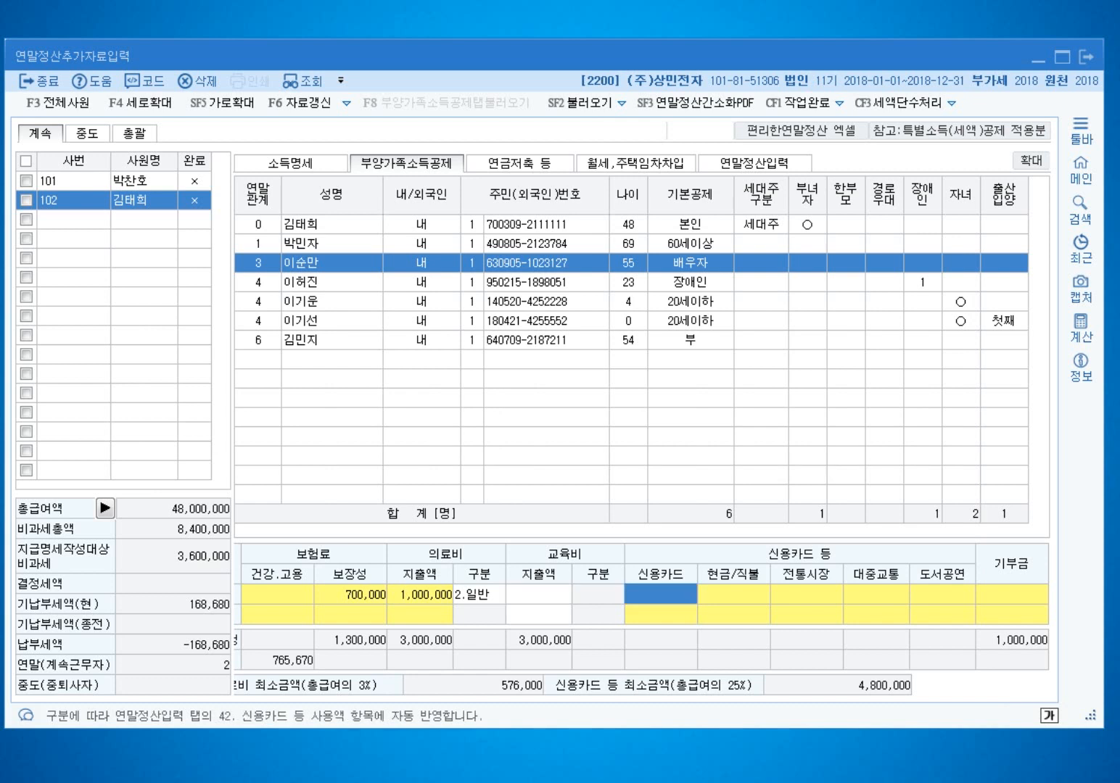
double_click(661, 594)
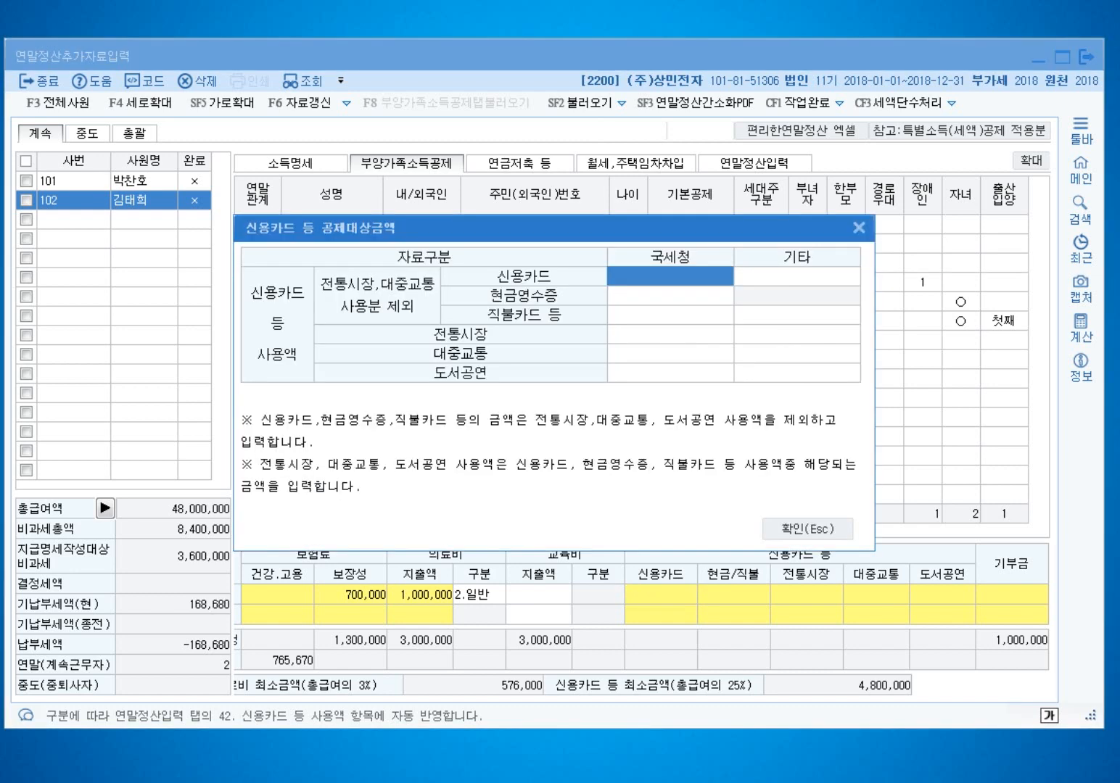
text(2000000)
key(Return)
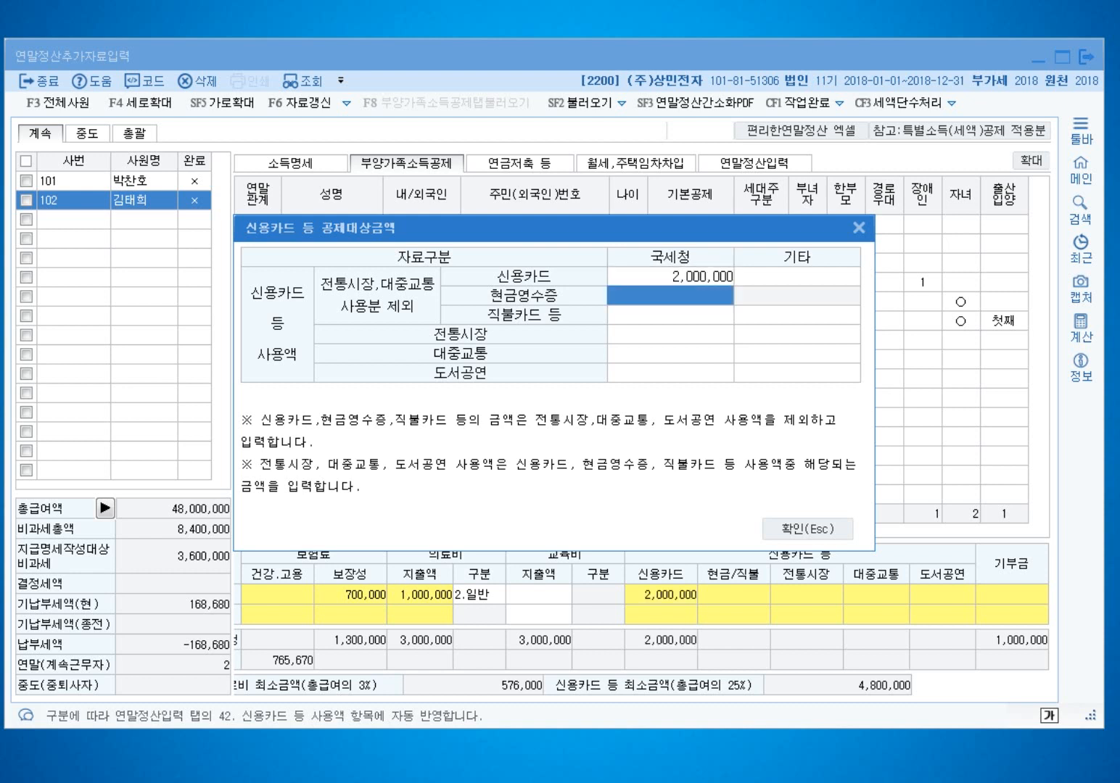
key(Return)
key(Return)
text(2000000)
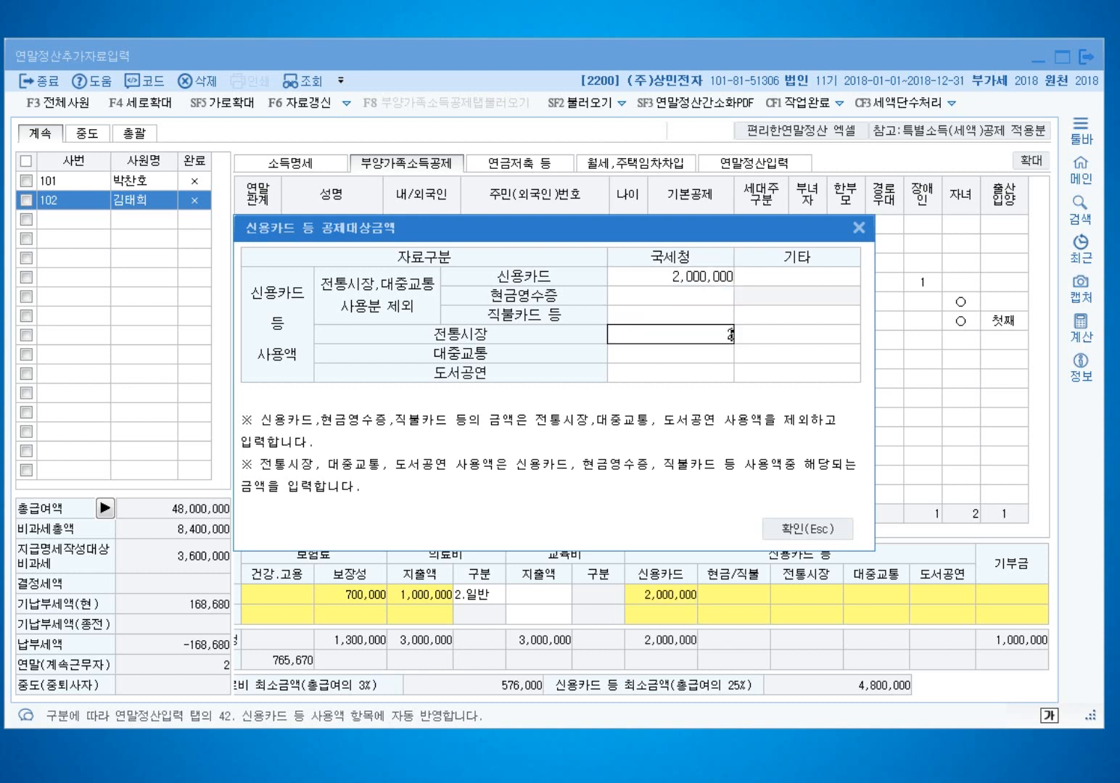
key(Return)
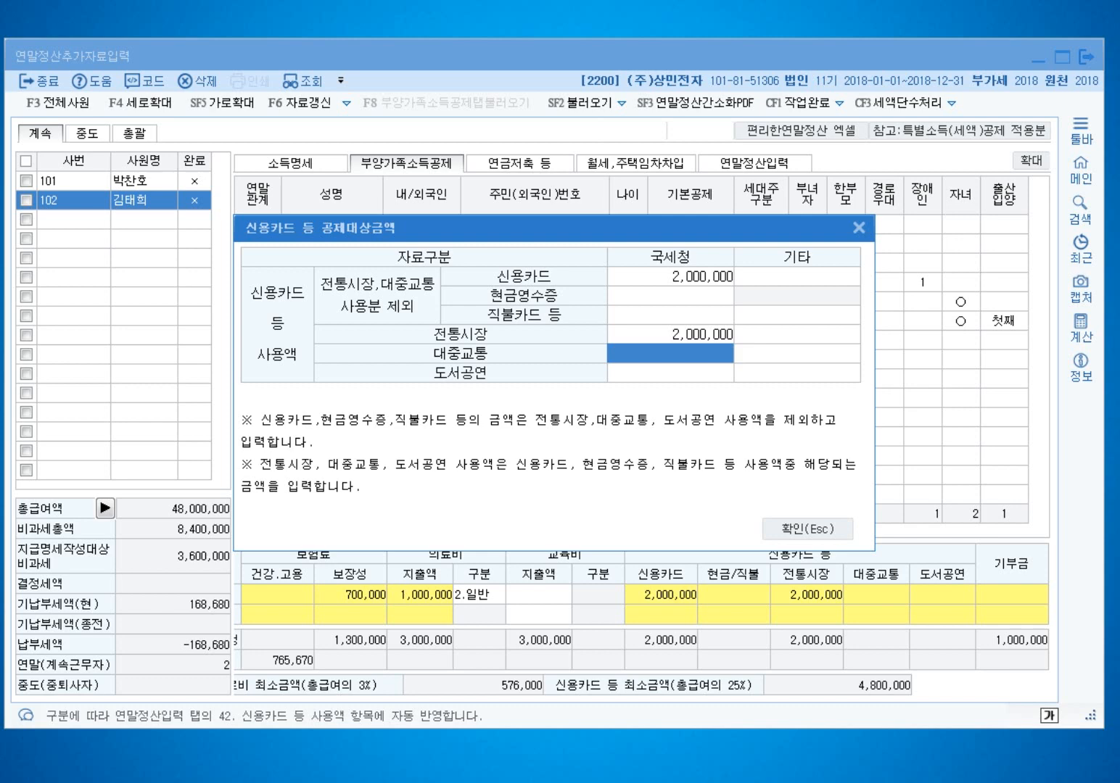
key(Escape)
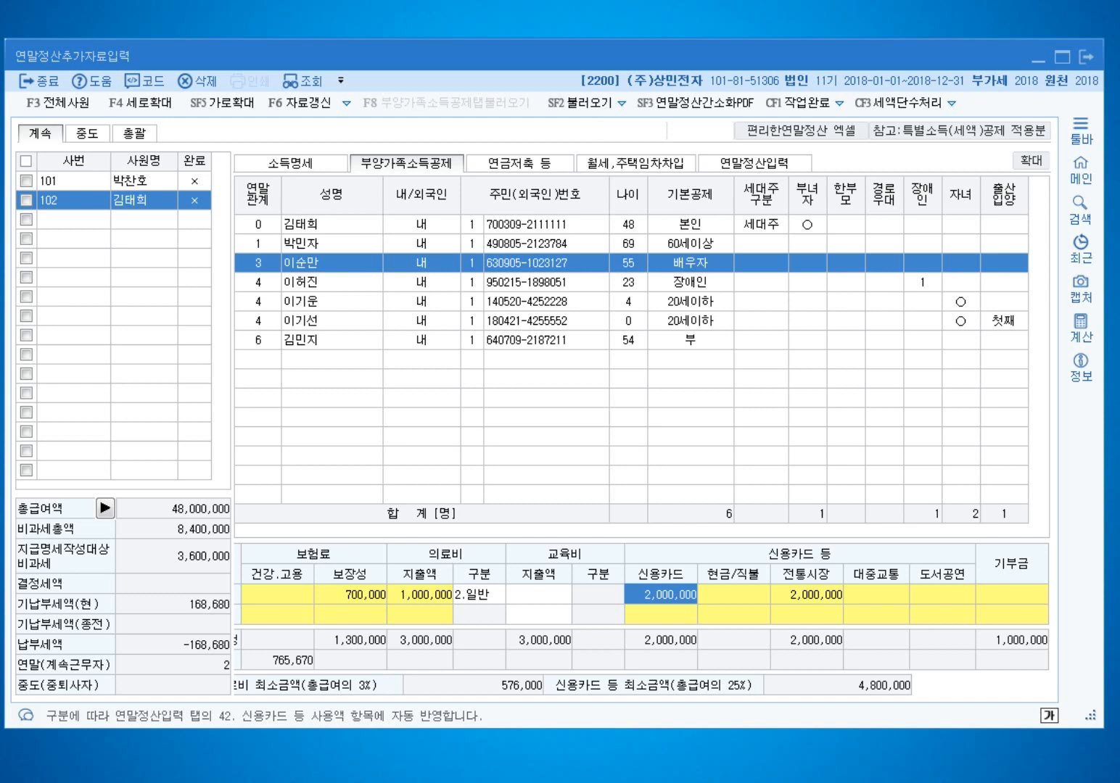
Step: Review the 23-year-old dependant's nationality and deduction options, then switch to the 연말정산입력 sheet
click(422, 282)
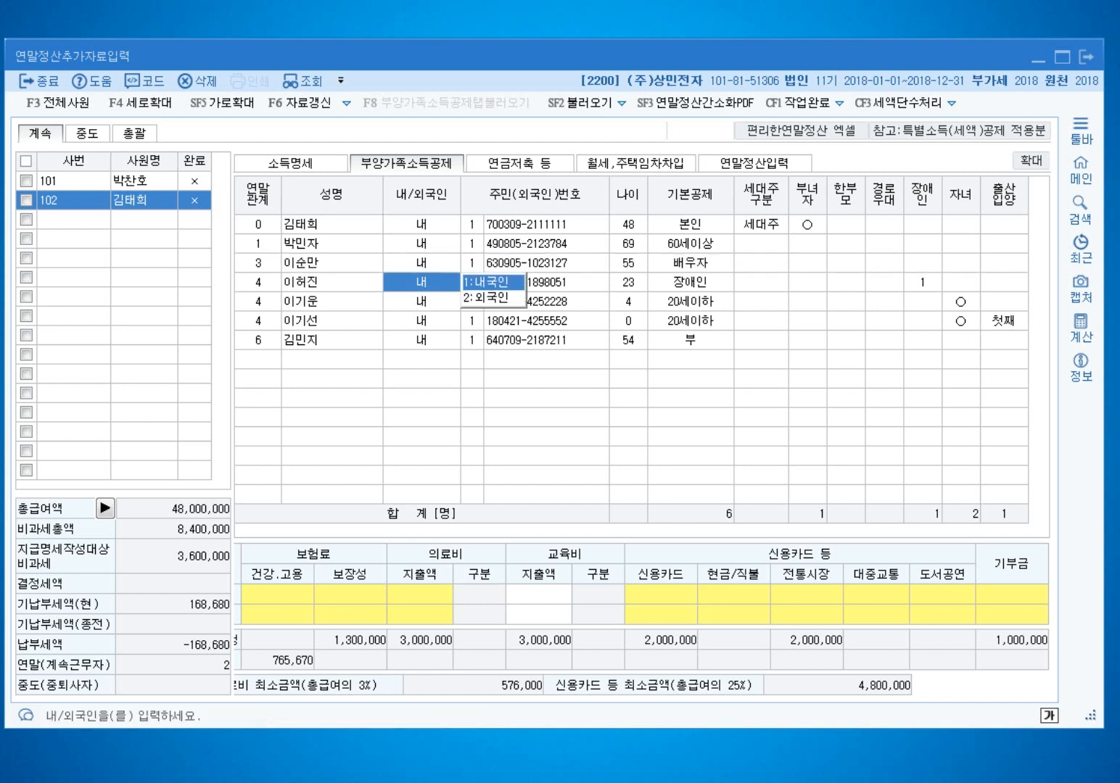
click(689, 282)
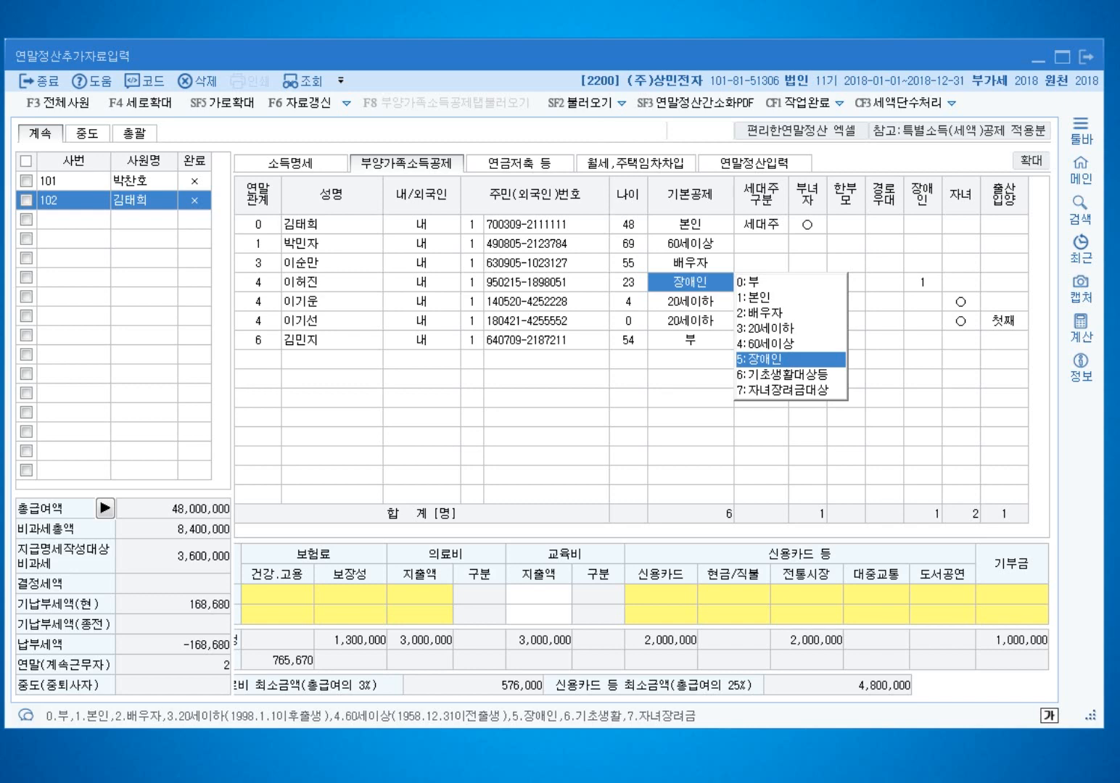
click(755, 162)
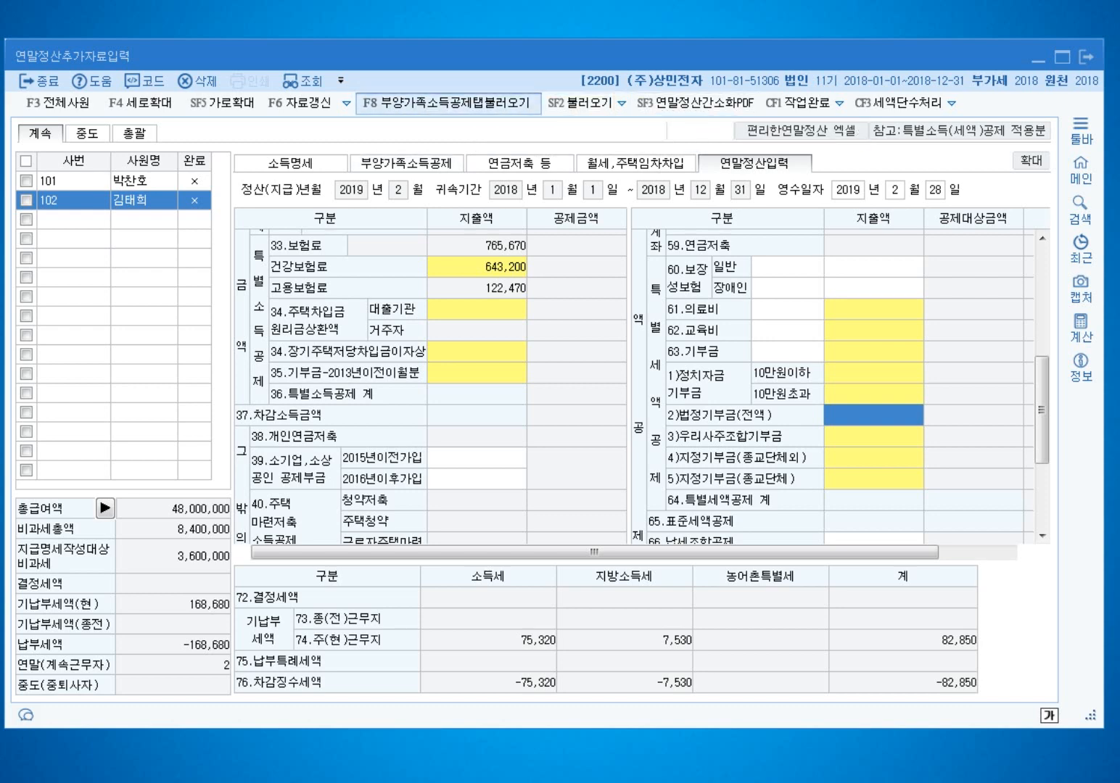
Step: Import dependants' amounts with F8, then check the 3,000,000 medical and education expense cells
key(F8)
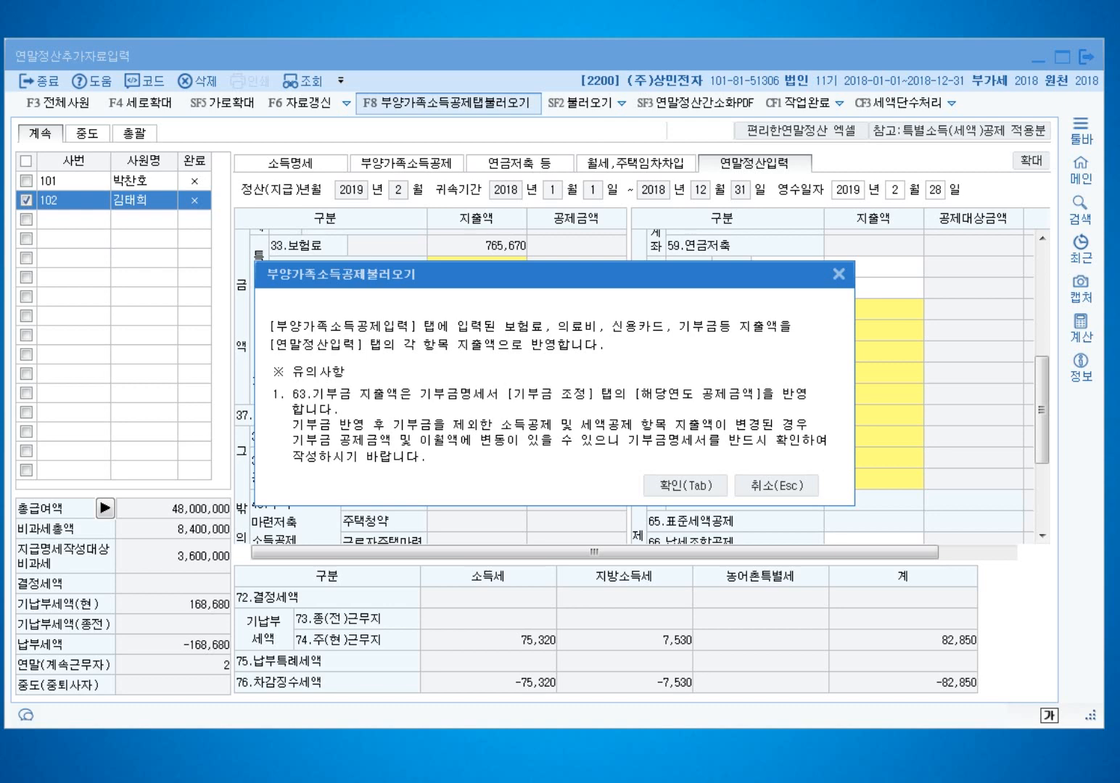
key(Tab)
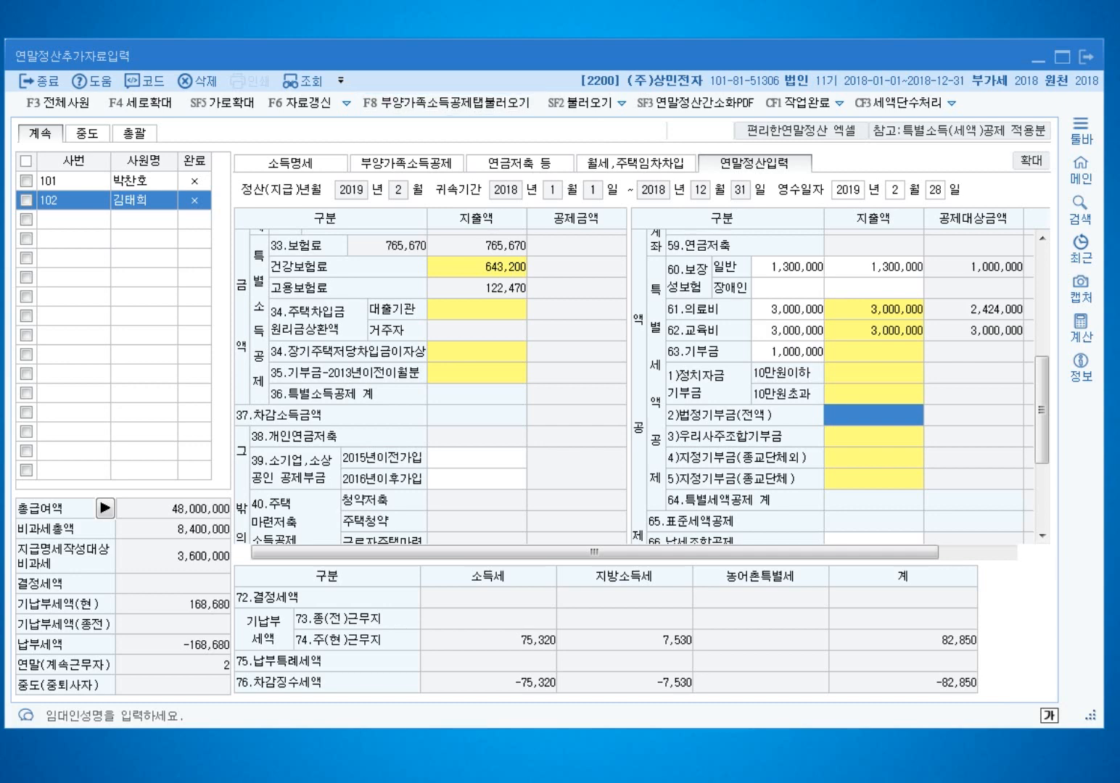
click(787, 309)
scroll(787, 310, up, 7)
scroll(786, 310, down, 8)
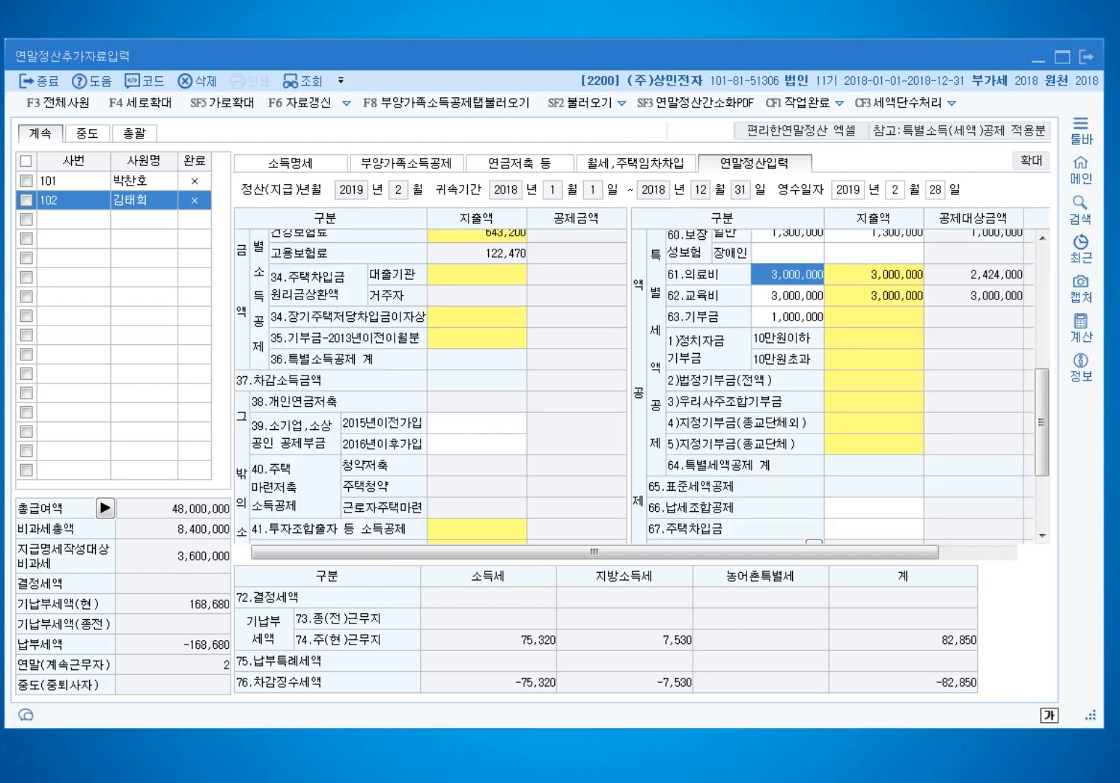
scroll(787, 310, up, 5)
click(873, 348)
click(874, 390)
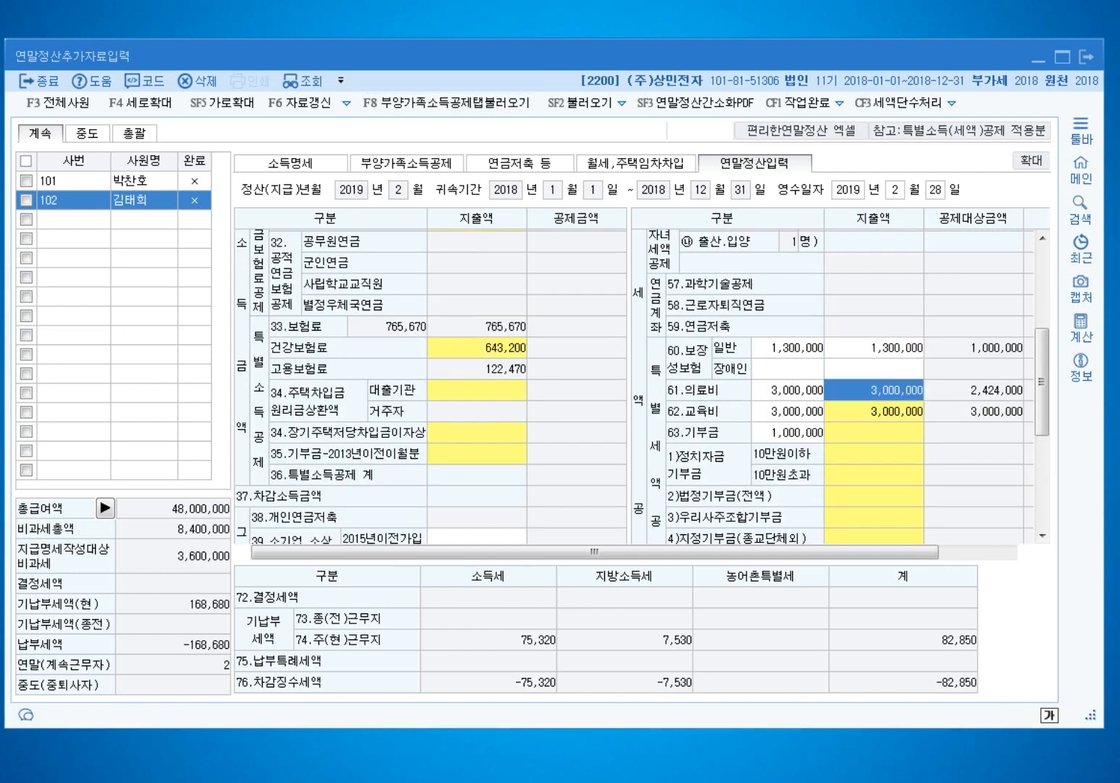
click(874, 411)
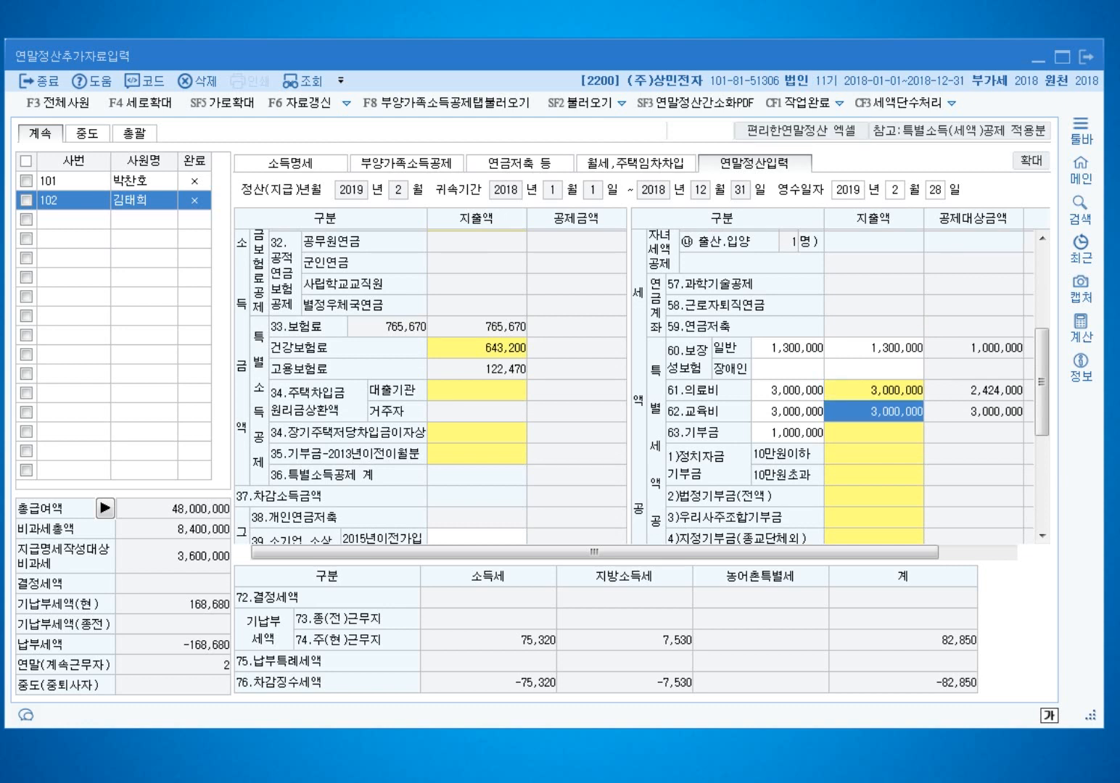
Step: Inspect the education expense and surrounding cells, then press F8 to go back to 부양가족소득공제
double_click(874, 411)
mouse_move(820, 460)
mouse_down()
mouse_move(801, 462)
mouse_move(775, 321)
mouse_move(829, 404)
mouse_move(816, 457)
mouse_up()
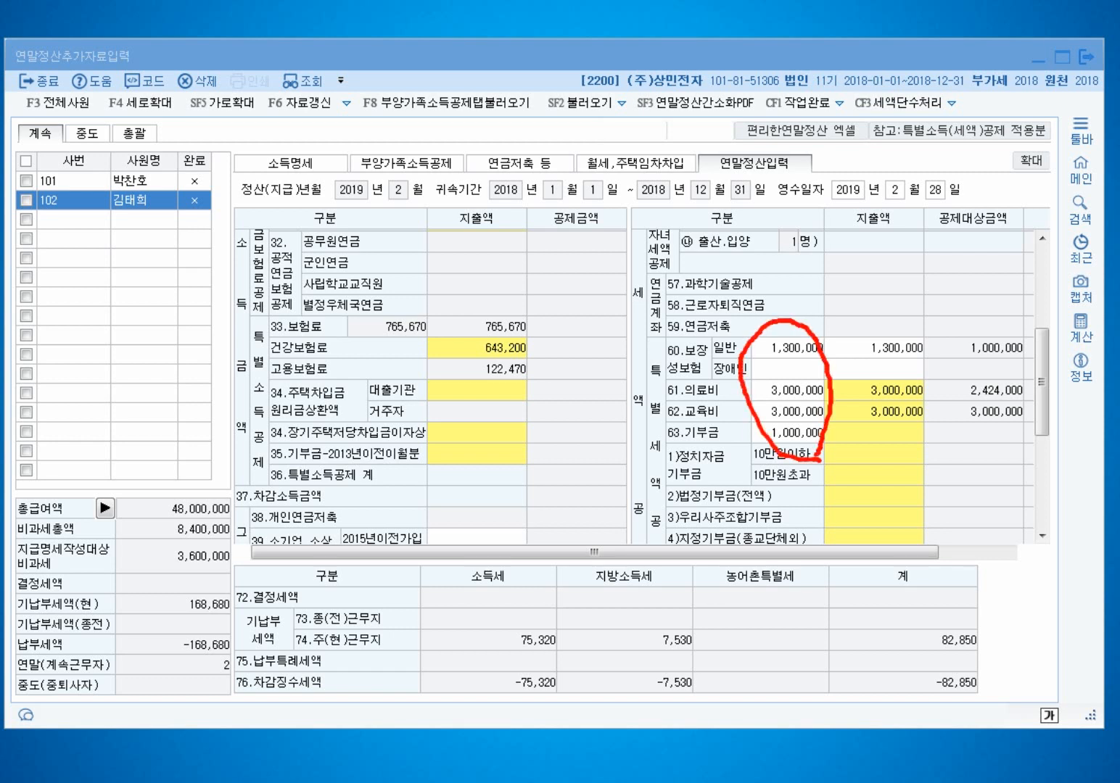
mouse_move(738, 307)
mouse_down()
mouse_move(795, 346)
mouse_move(795, 337)
mouse_up()
mouse_move(961, 422)
mouse_down()
mouse_move(845, 430)
mouse_move(899, 383)
mouse_up()
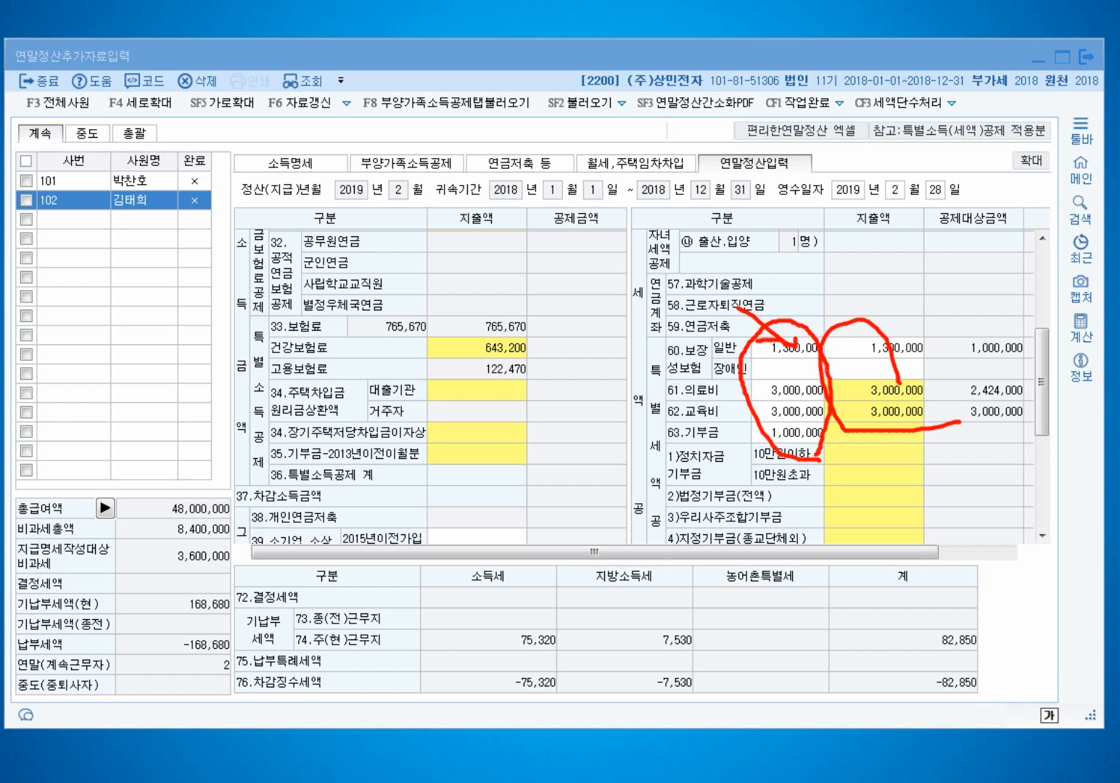
mouse_move(689, 174)
mouse_down()
mouse_move(258, 180)
mouse_move(254, 152)
mouse_move(587, 136)
mouse_move(697, 145)
mouse_move(702, 170)
mouse_move(662, 174)
mouse_up()
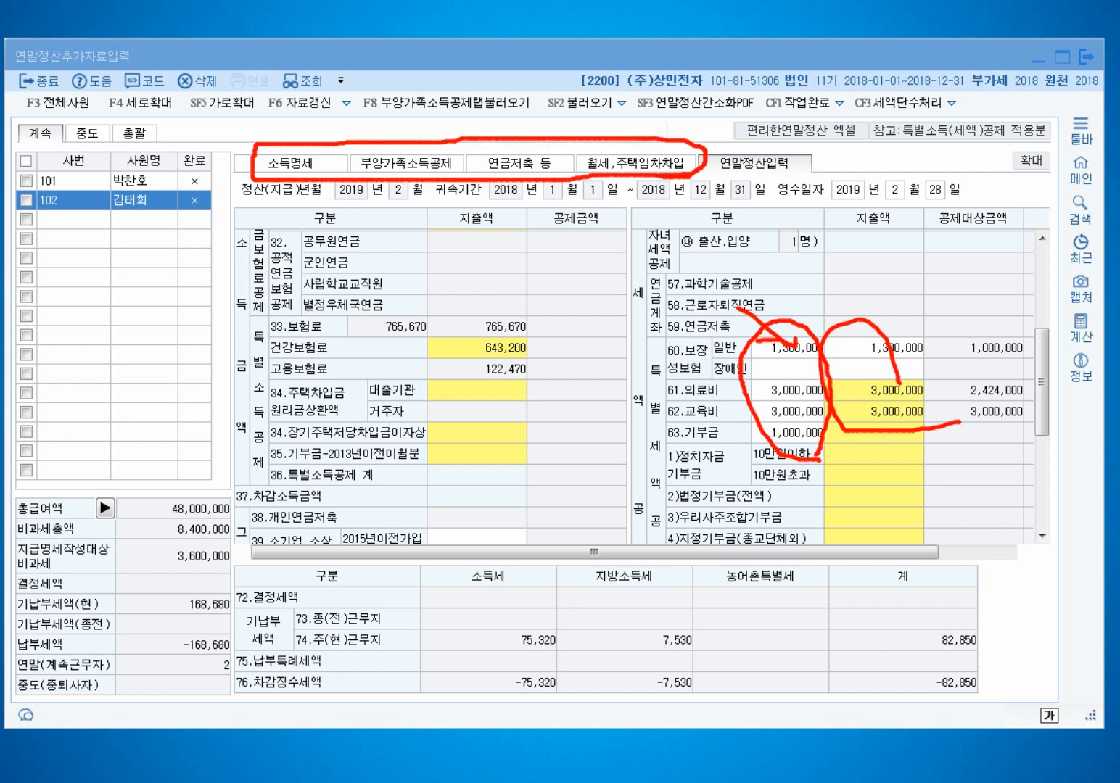
mouse_move(493, 176)
mouse_down()
mouse_move(471, 239)
mouse_move(758, 174)
mouse_move(744, 177)
mouse_move(769, 190)
mouse_move(718, 206)
mouse_move(783, 137)
mouse_move(819, 193)
mouse_up()
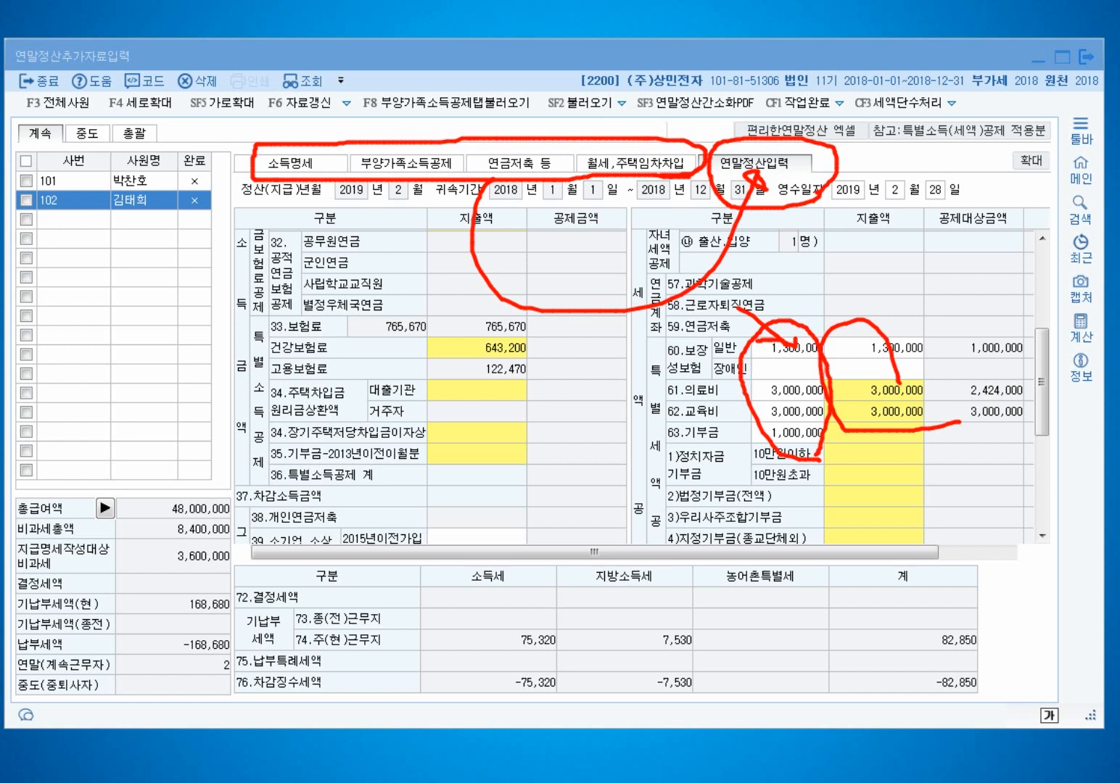
mouse_move(671, 177)
mouse_down()
mouse_move(495, 178)
mouse_move(243, 141)
mouse_move(627, 123)
mouse_move(675, 172)
mouse_up()
mouse_move(508, 174)
mouse_down()
mouse_move(482, 288)
mouse_move(746, 194)
mouse_move(754, 172)
mouse_move(767, 210)
mouse_up()
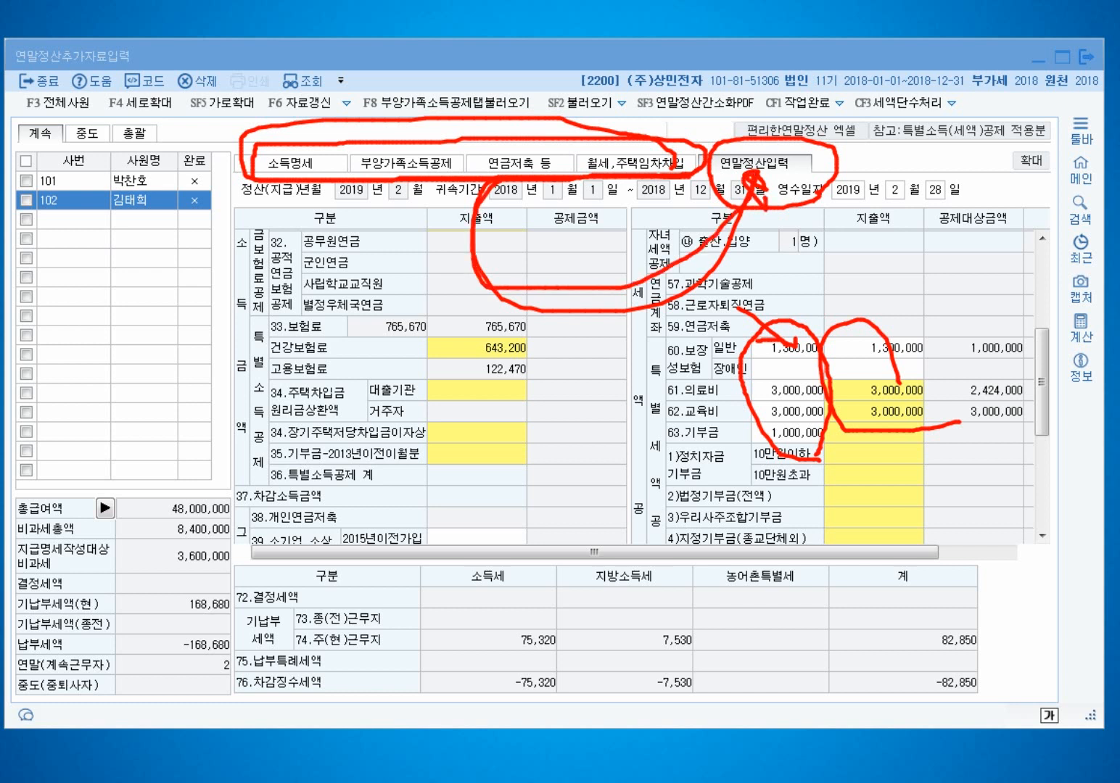
key(Escape)
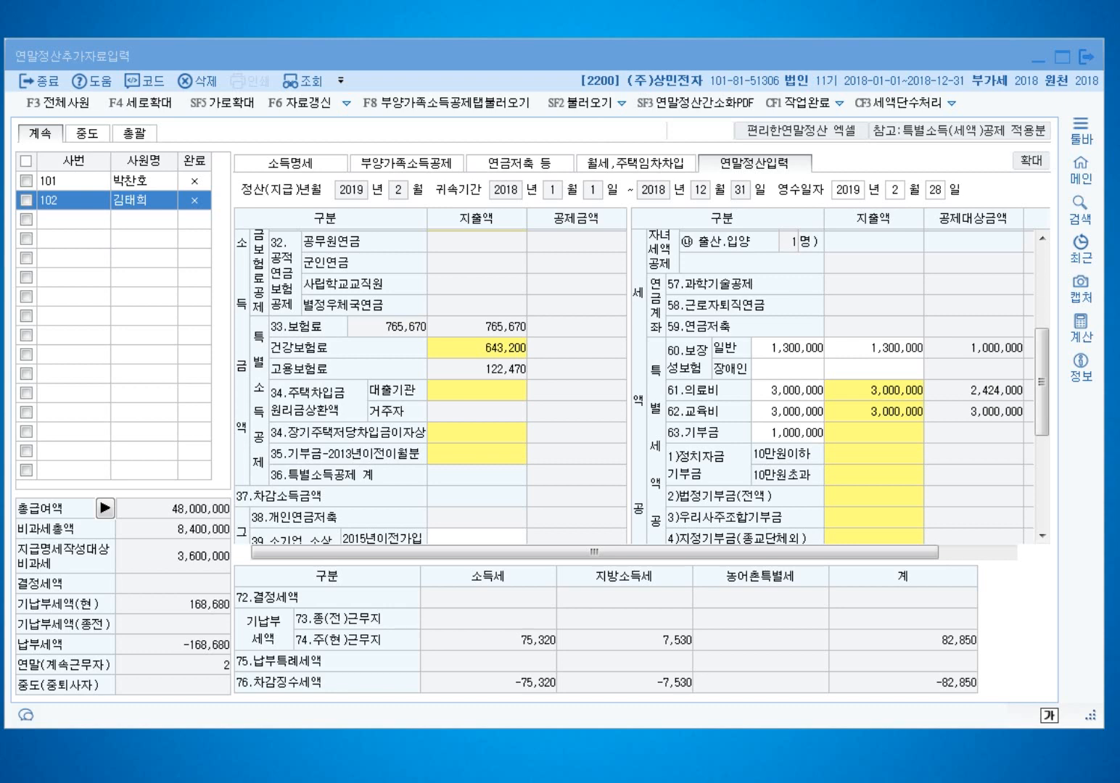
key(F8)
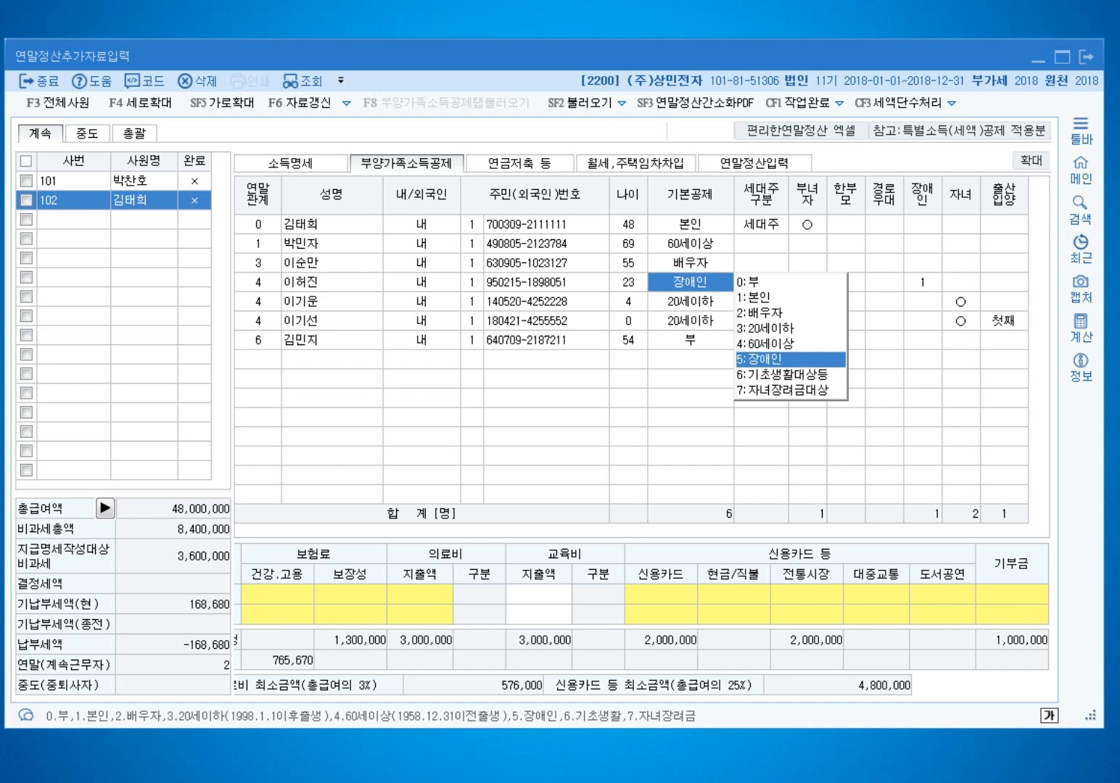
click(691, 224)
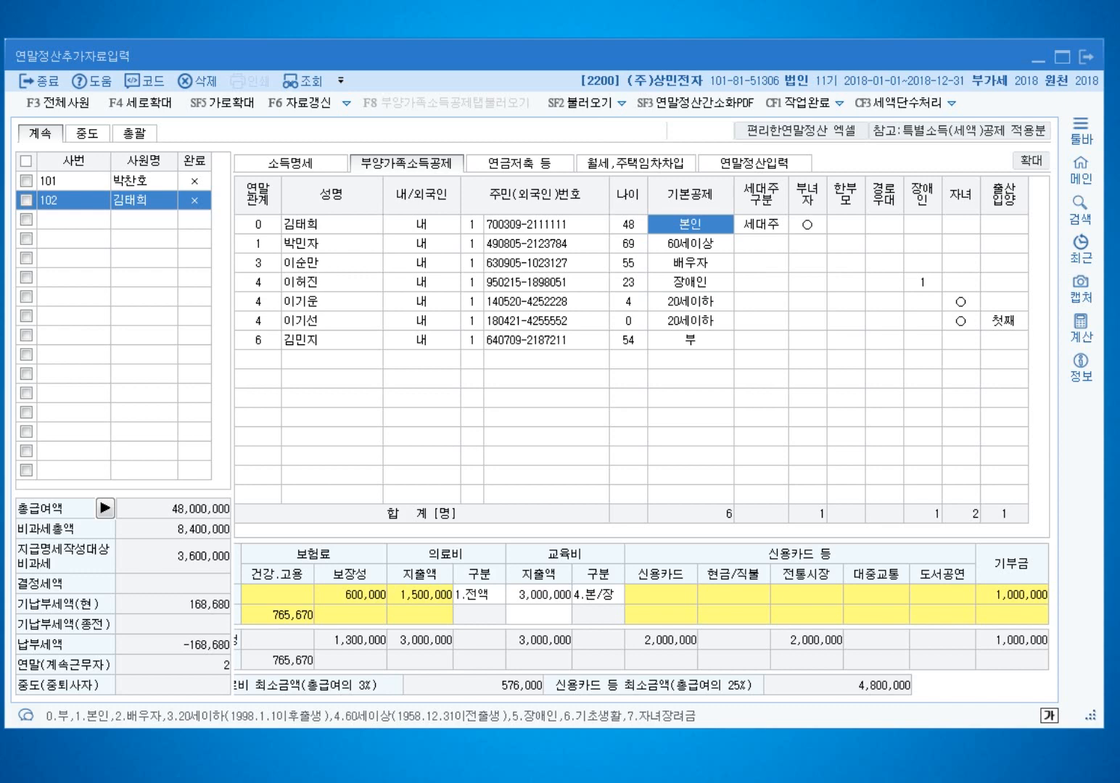
double_click(1012, 594)
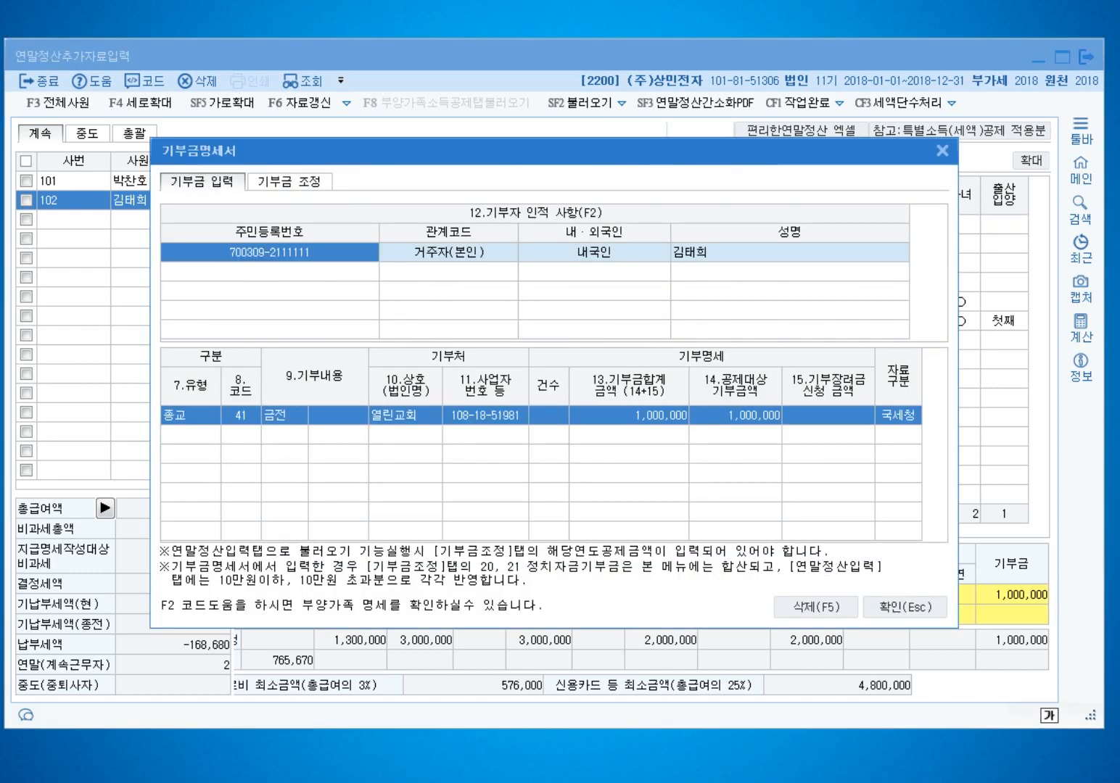
click(290, 181)
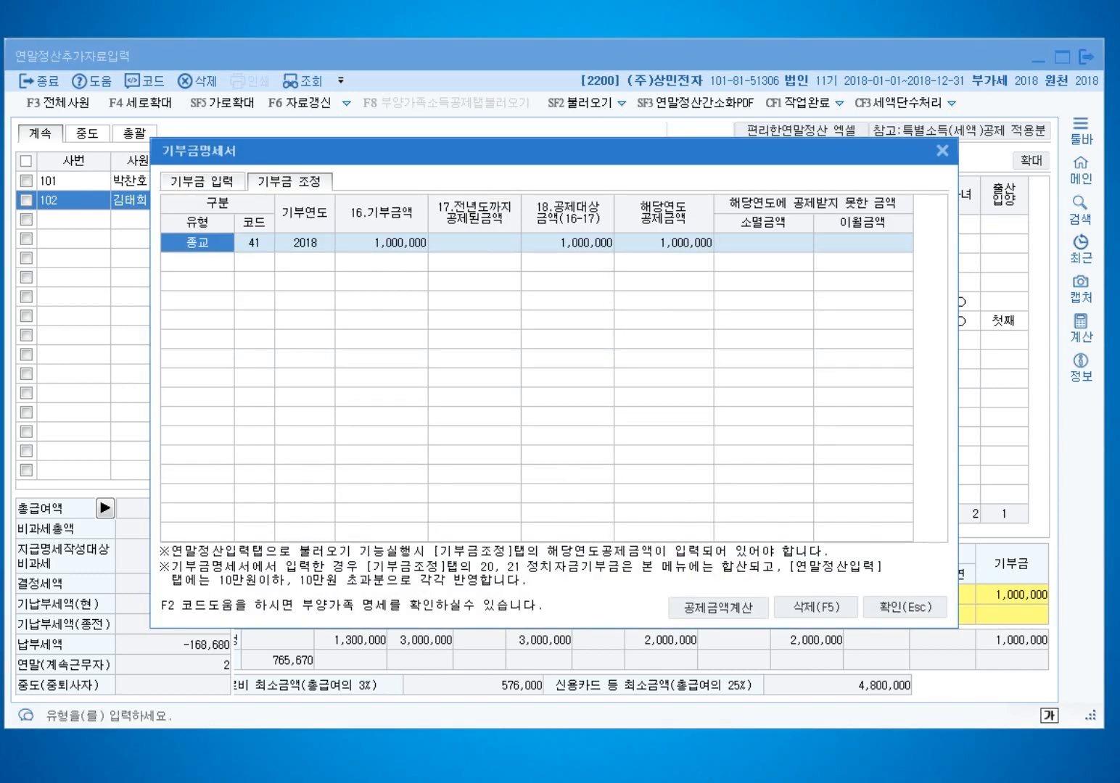
click(664, 243)
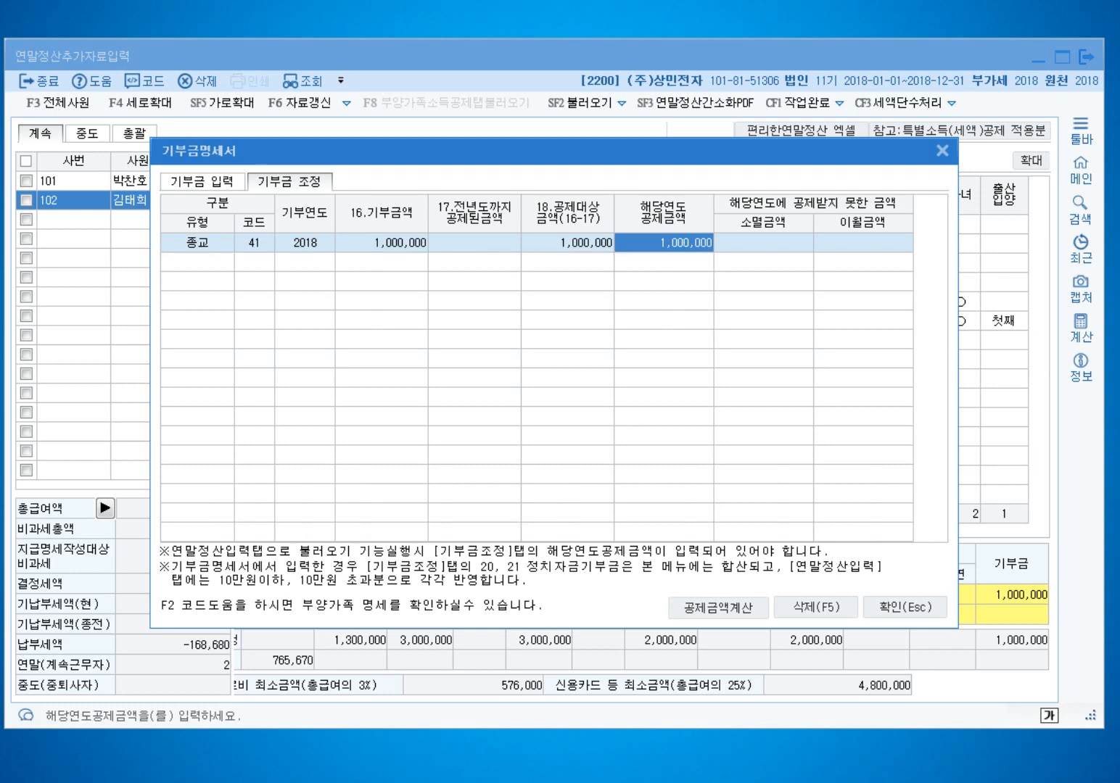
click(718, 607)
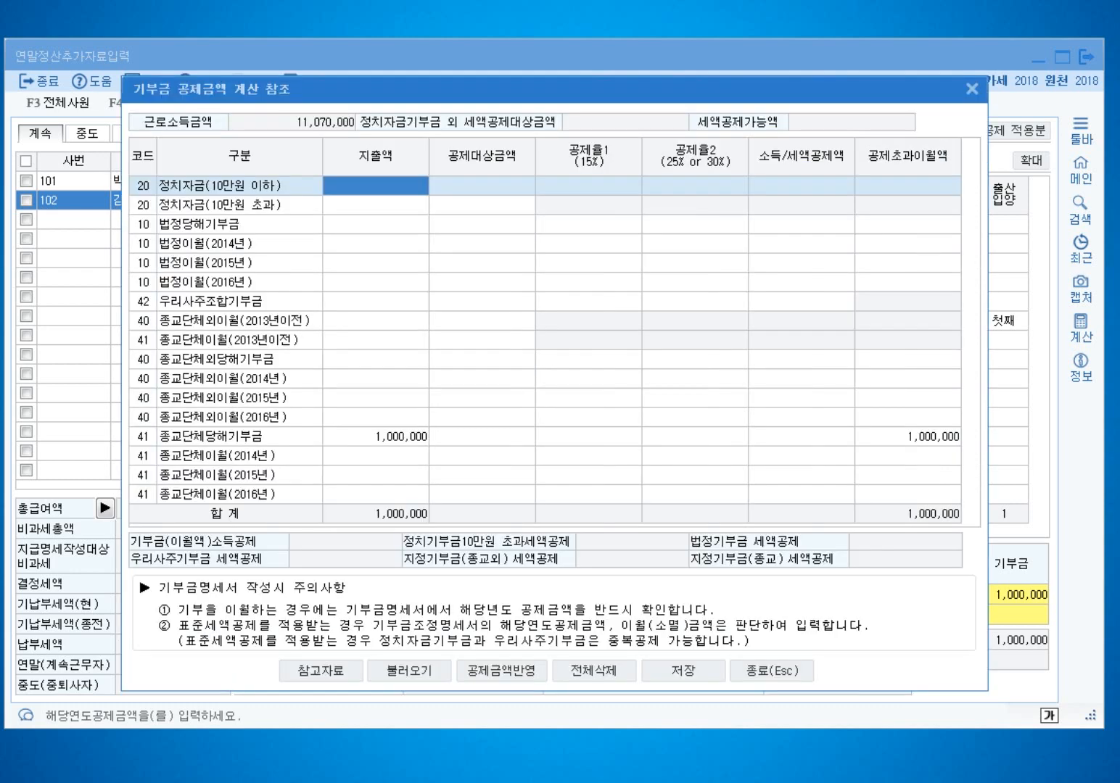
click(972, 89)
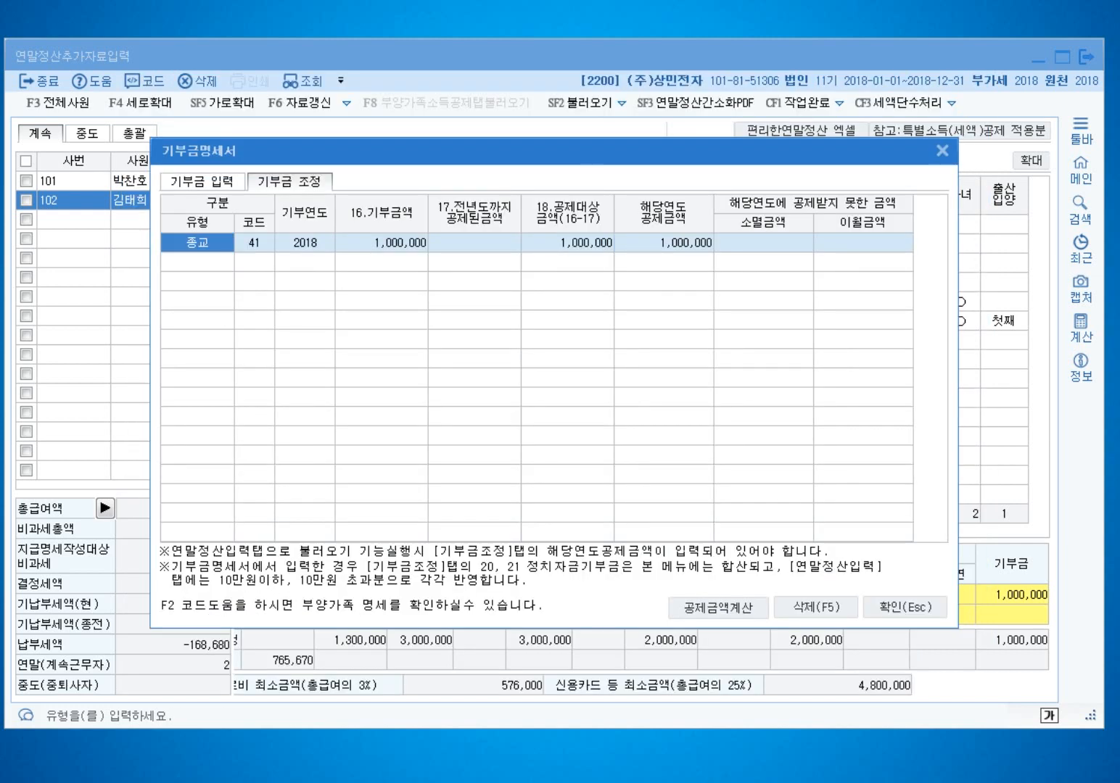
click(862, 243)
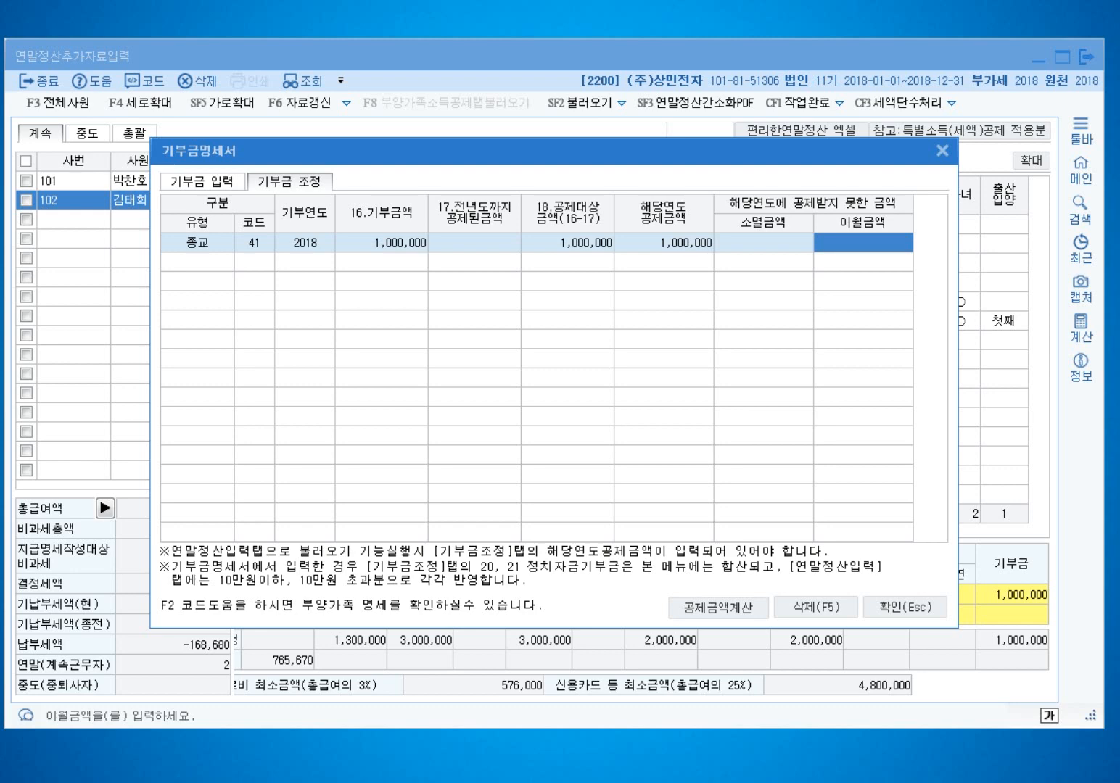
key(Escape)
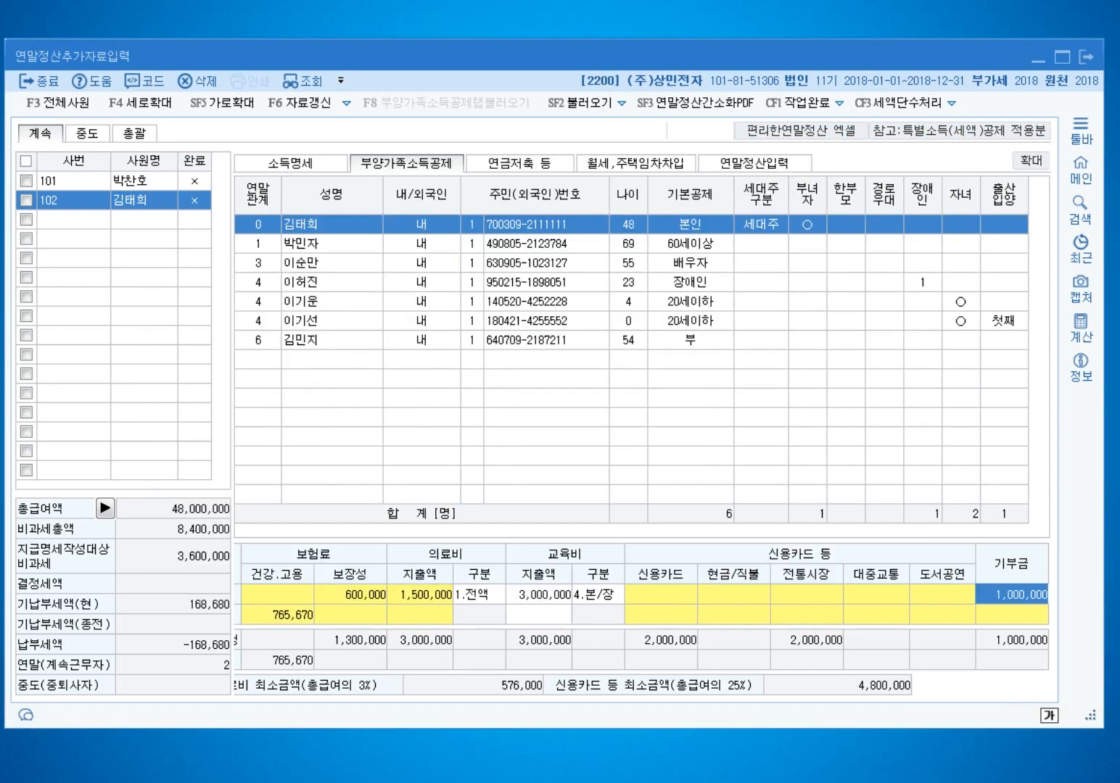